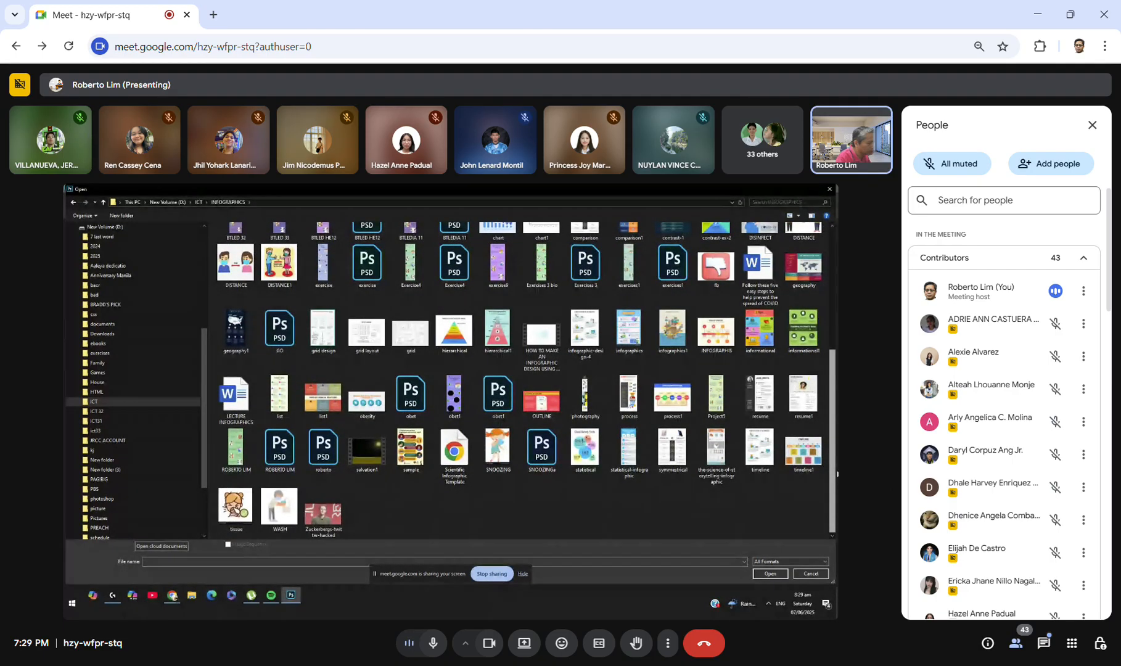
Step: Open the Zuckerbergs-twitter-hacked photo and enclose the man's head in a rectangular marquee selection
double_click(323, 513)
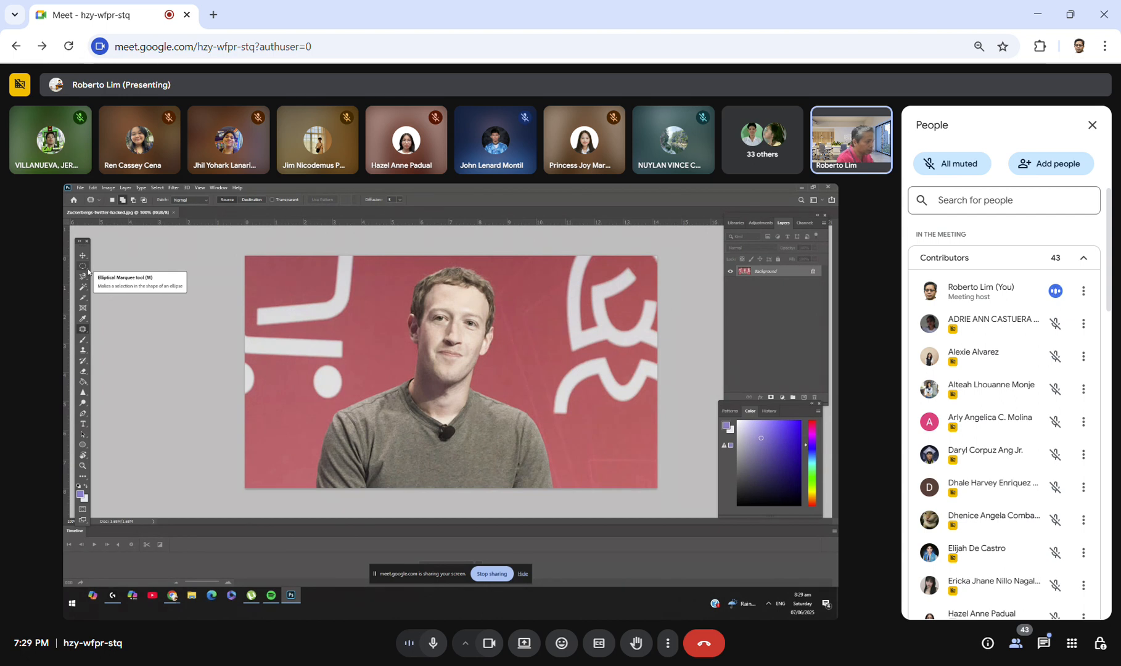
click(87, 269)
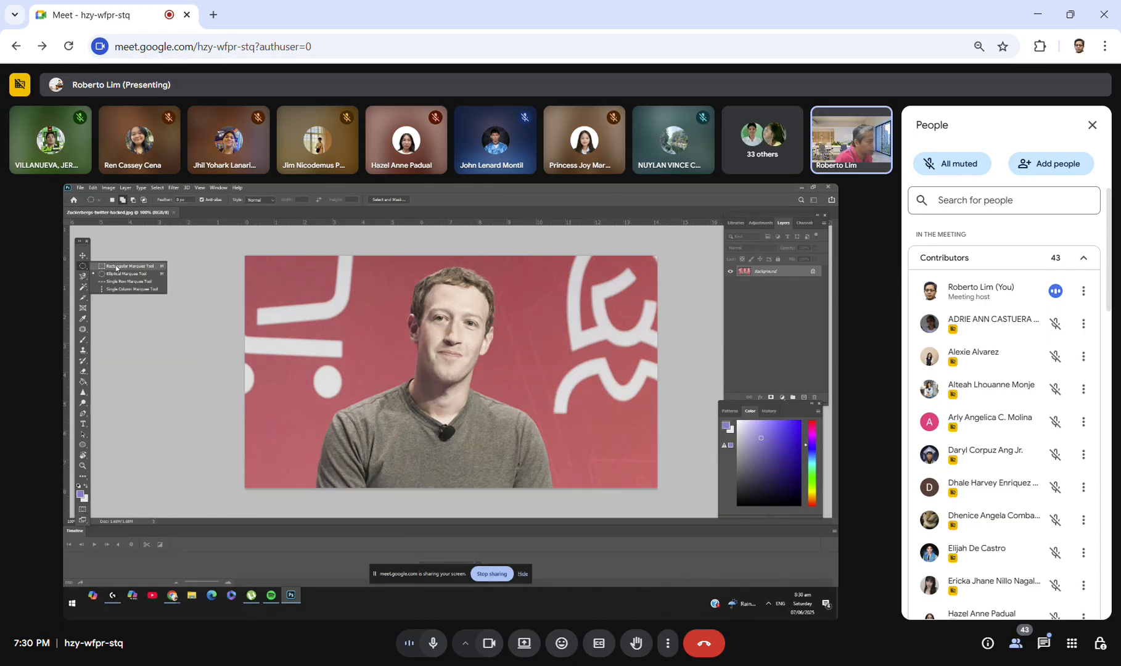
click(116, 268)
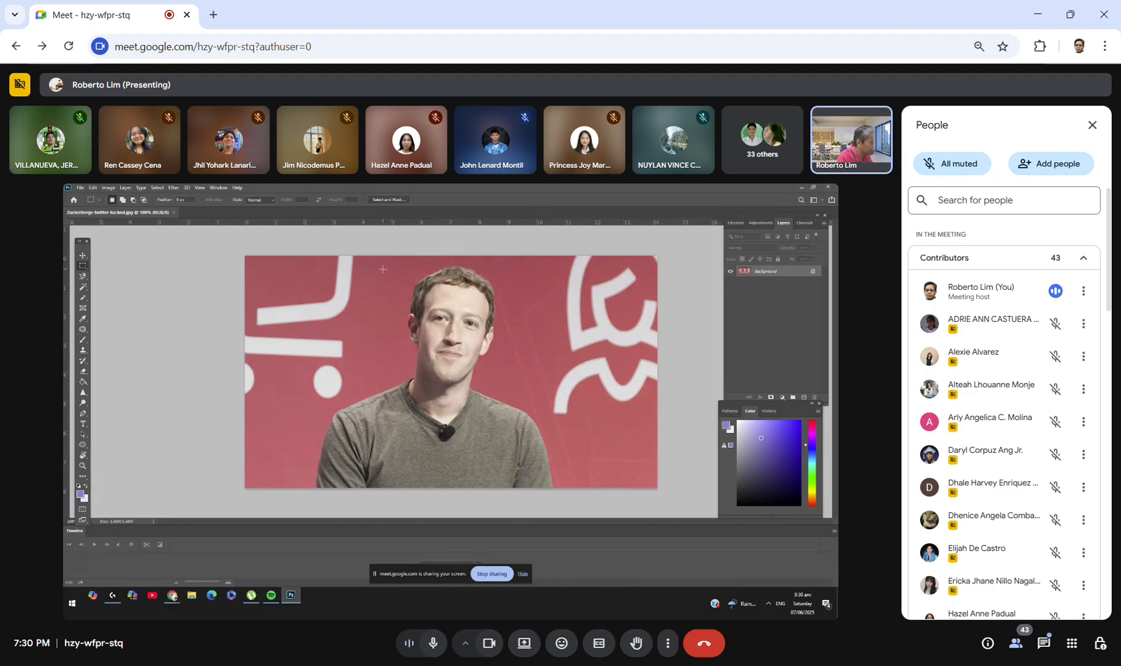
drag(382, 269, 516, 281)
click(263, 270)
drag(387, 261, 512, 401)
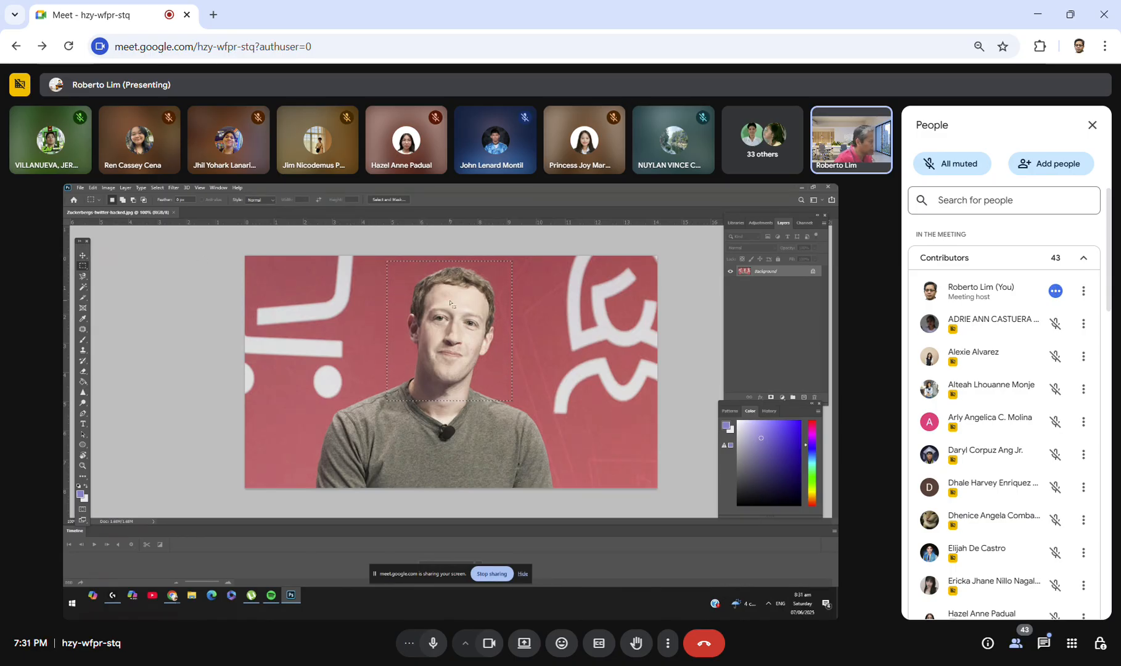
mouse_move(450, 304)
mouse_down()
mouse_move(377, 301)
mouse_move(464, 299)
mouse_up()
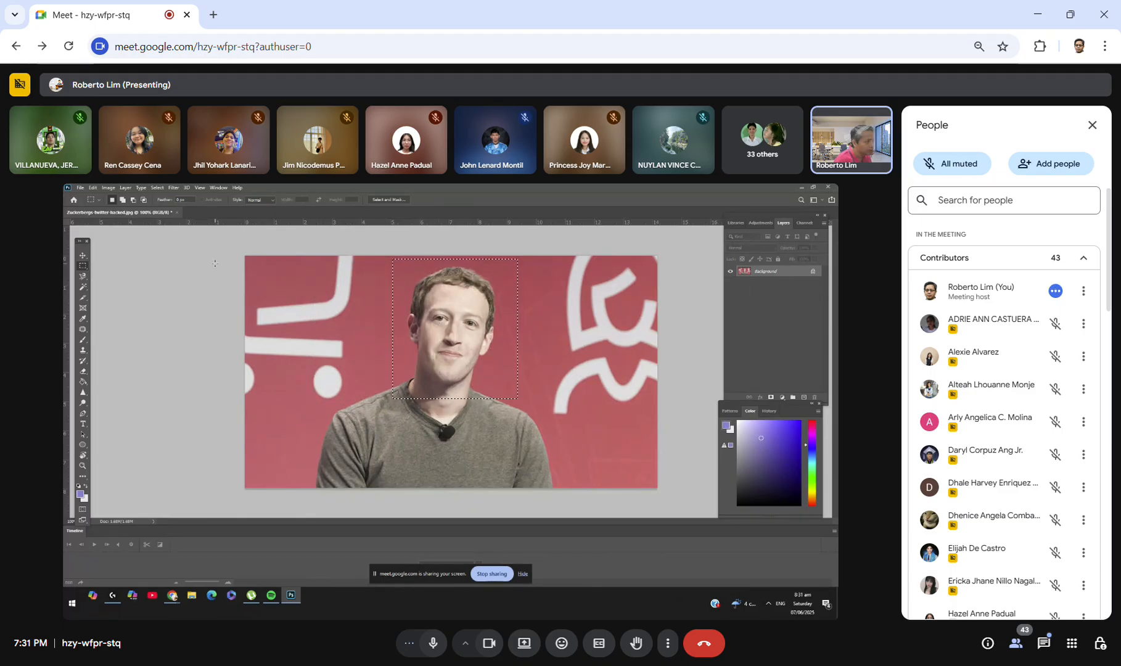
Step: Move the selected head area over to the left part of the photo with the Move tool
click(83, 255)
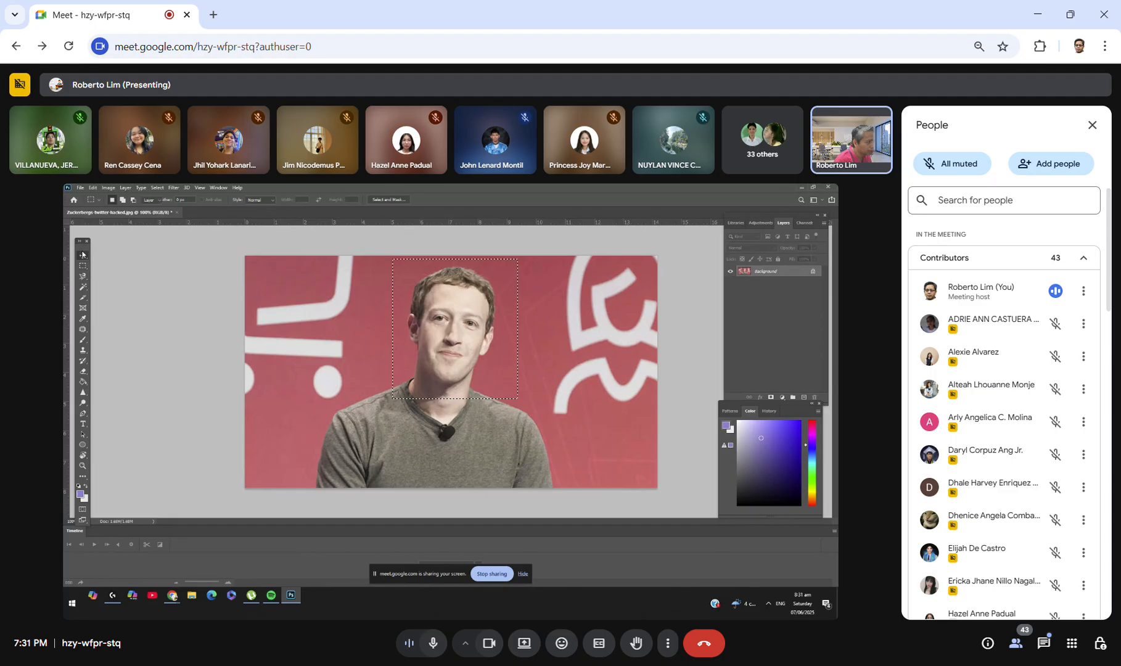
drag(422, 336, 284, 326)
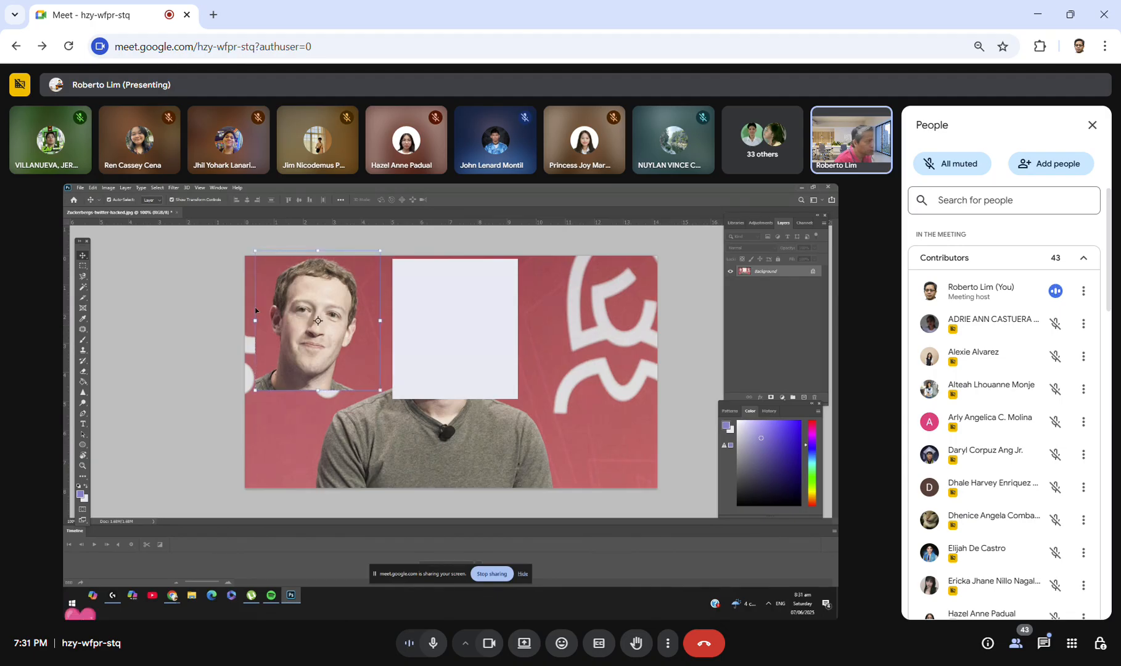
Step: Create a new document 12 pixels wide and 42 pixels high
click(82, 188)
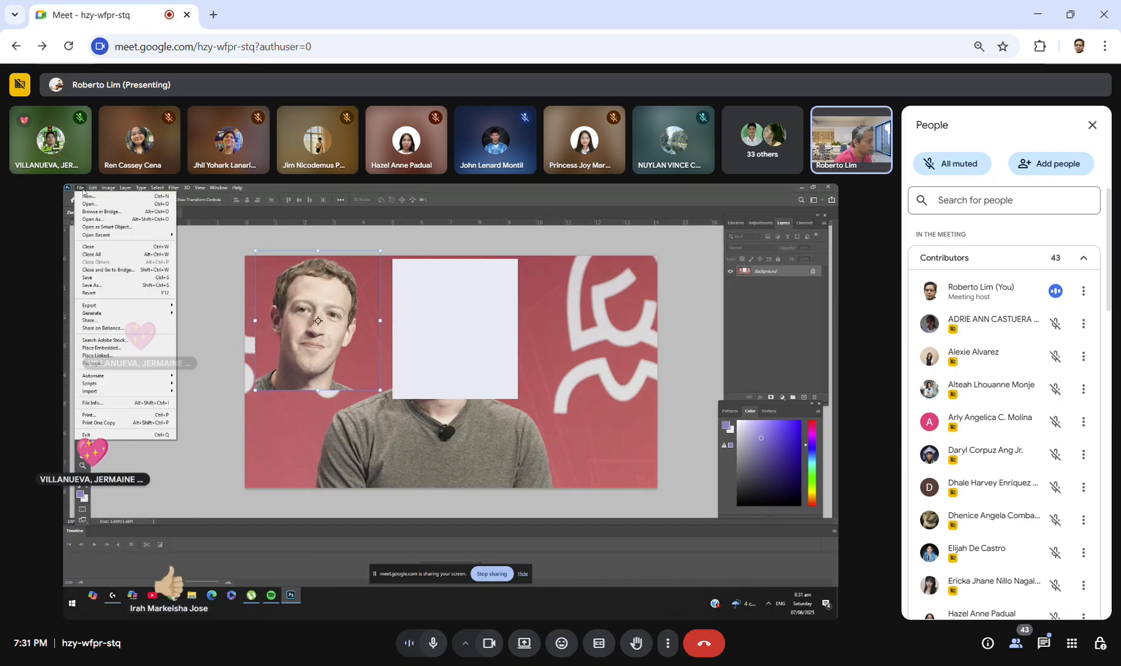
click(90, 196)
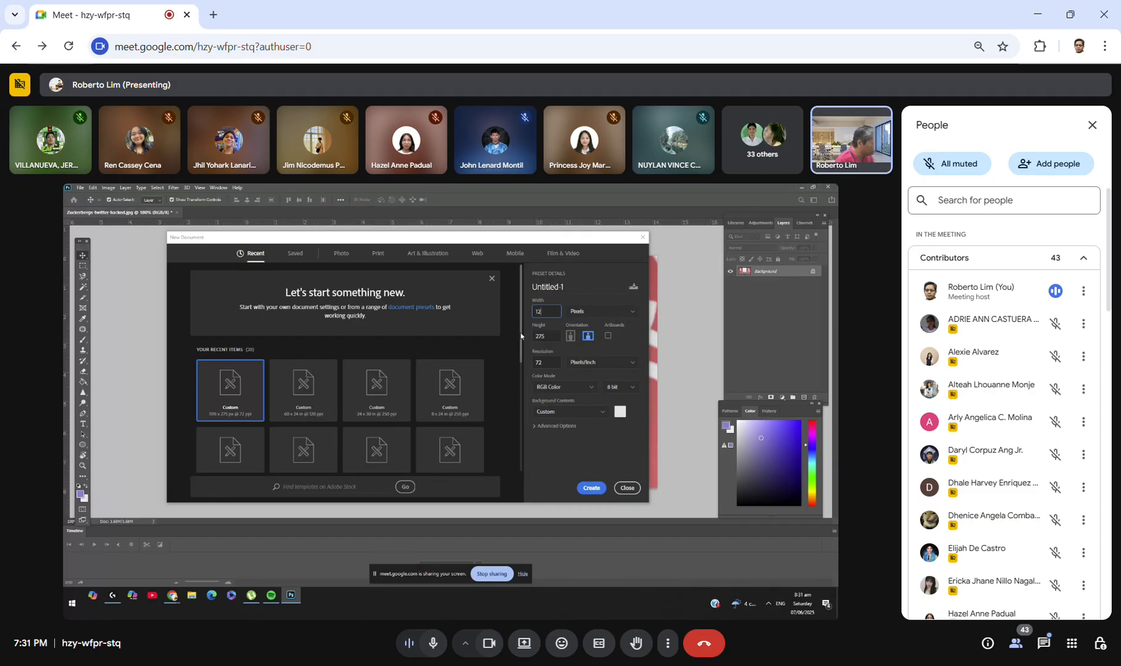
click(551, 336)
text(42)
click(591, 487)
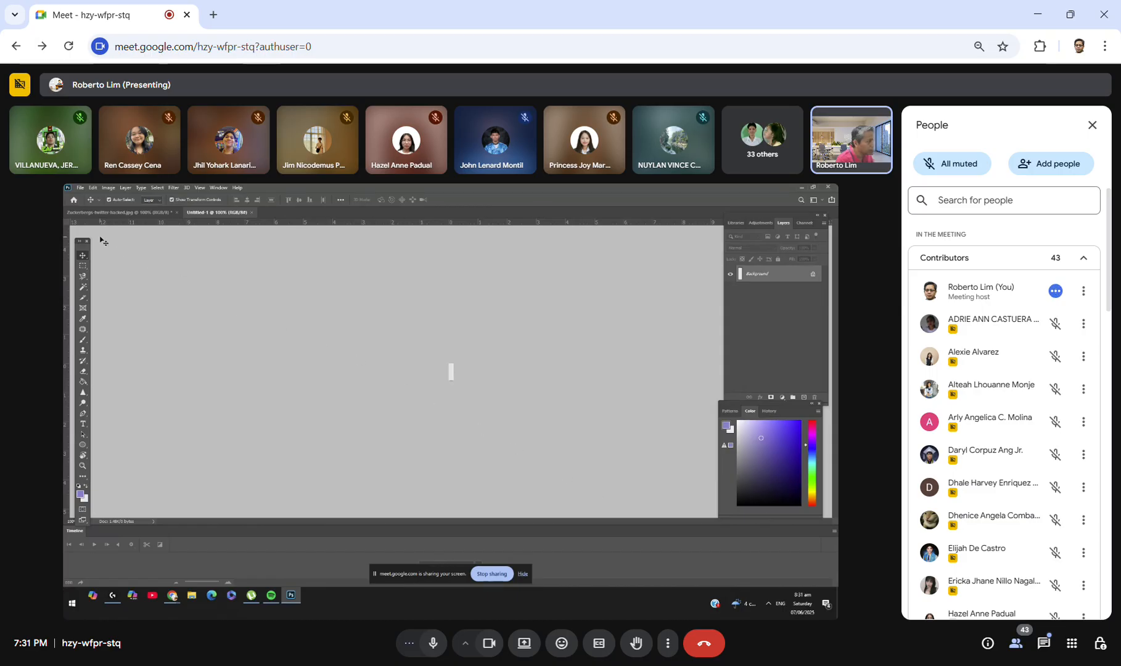
Step: Create another new portrait document measured in centimeters, with a height of 18
click(80, 188)
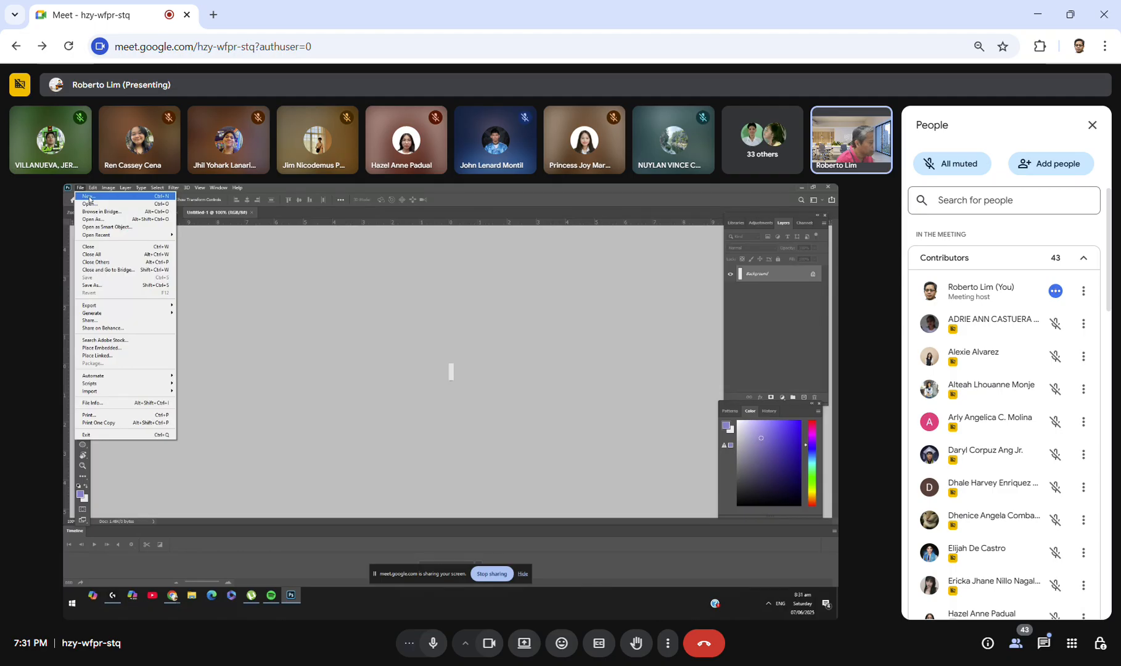
click(87, 196)
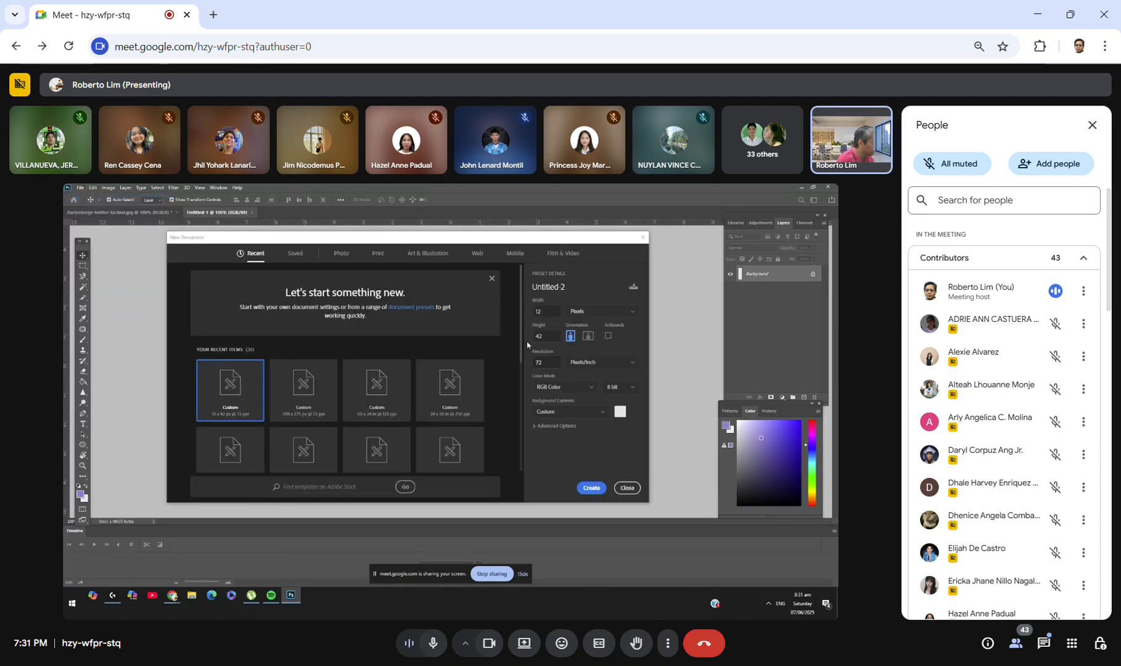
click(631, 312)
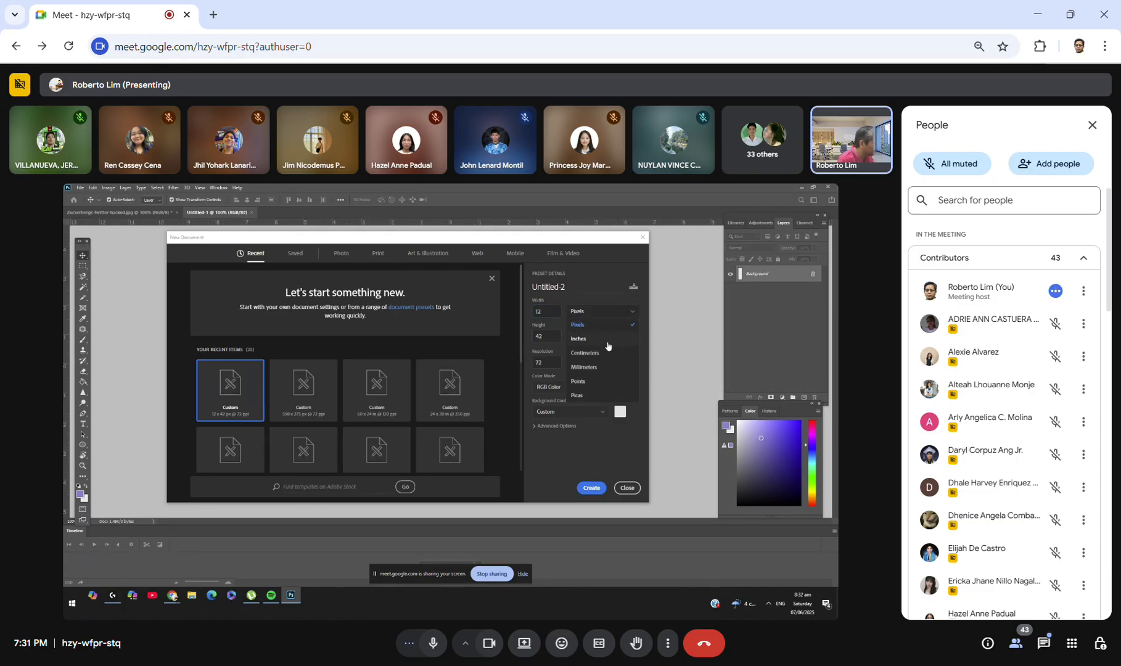
click(586, 353)
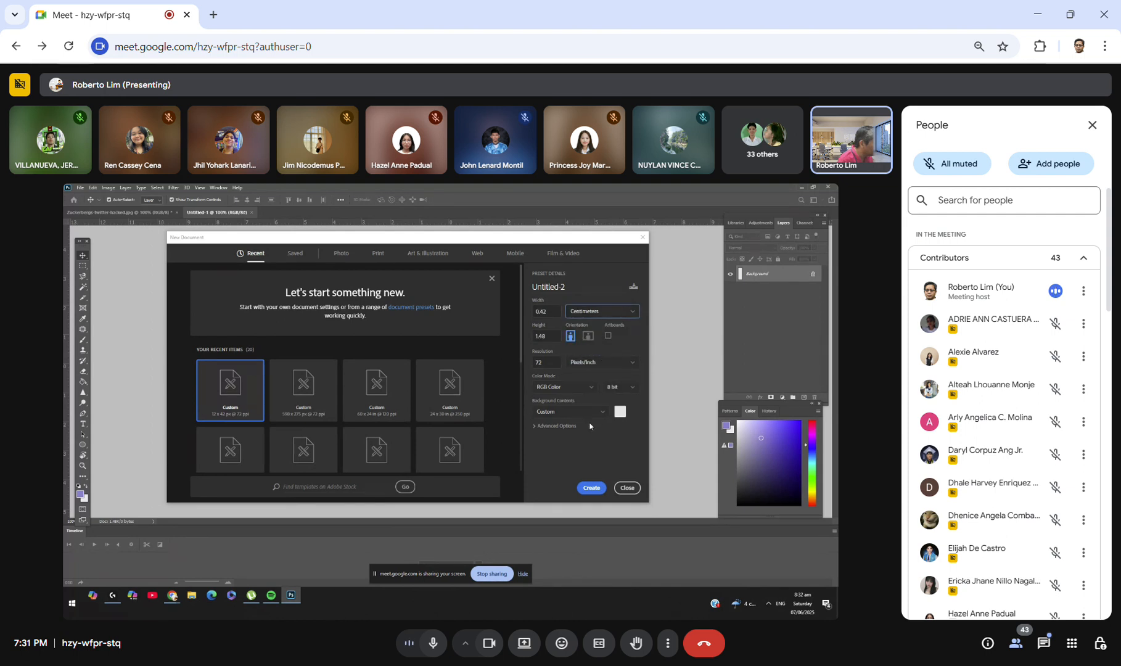
double_click(548, 309)
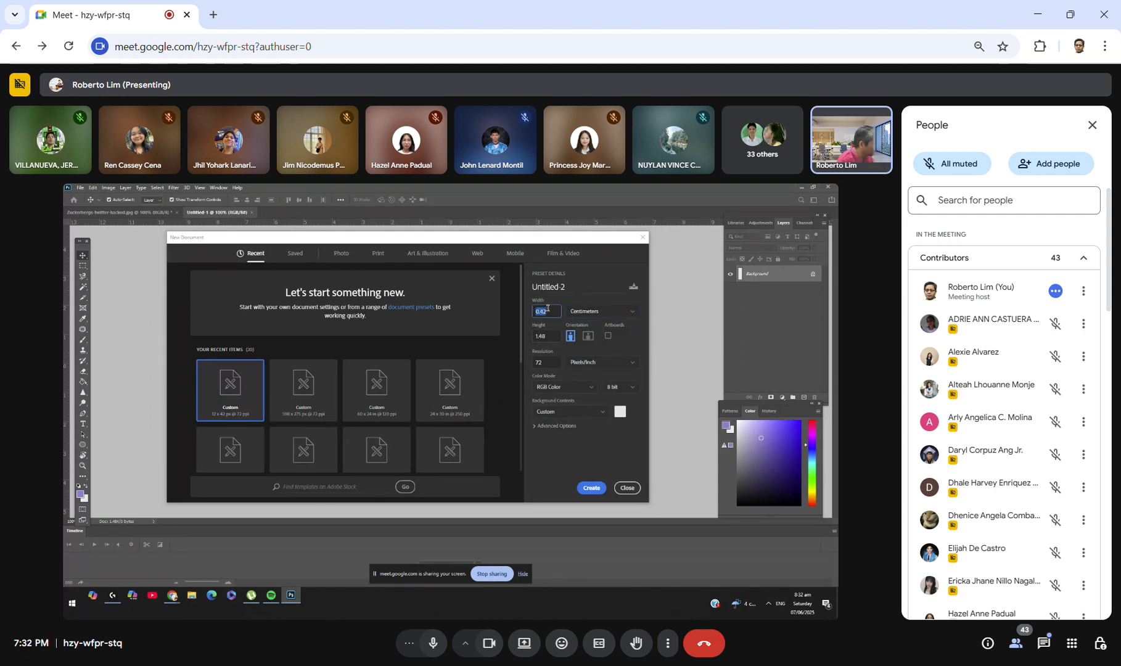
double_click(554, 333)
text(18)
key(Return)
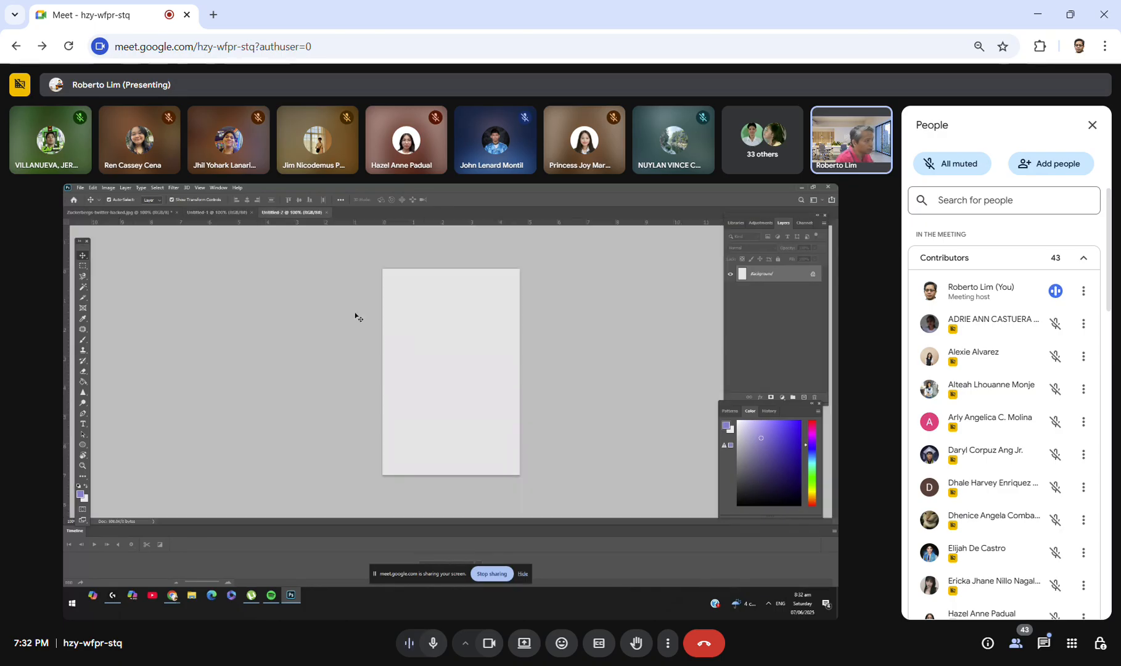
Step: Transfer the rectangular head cutout from the photo into the new portrait document and place it in the page's upper-left area
click(117, 214)
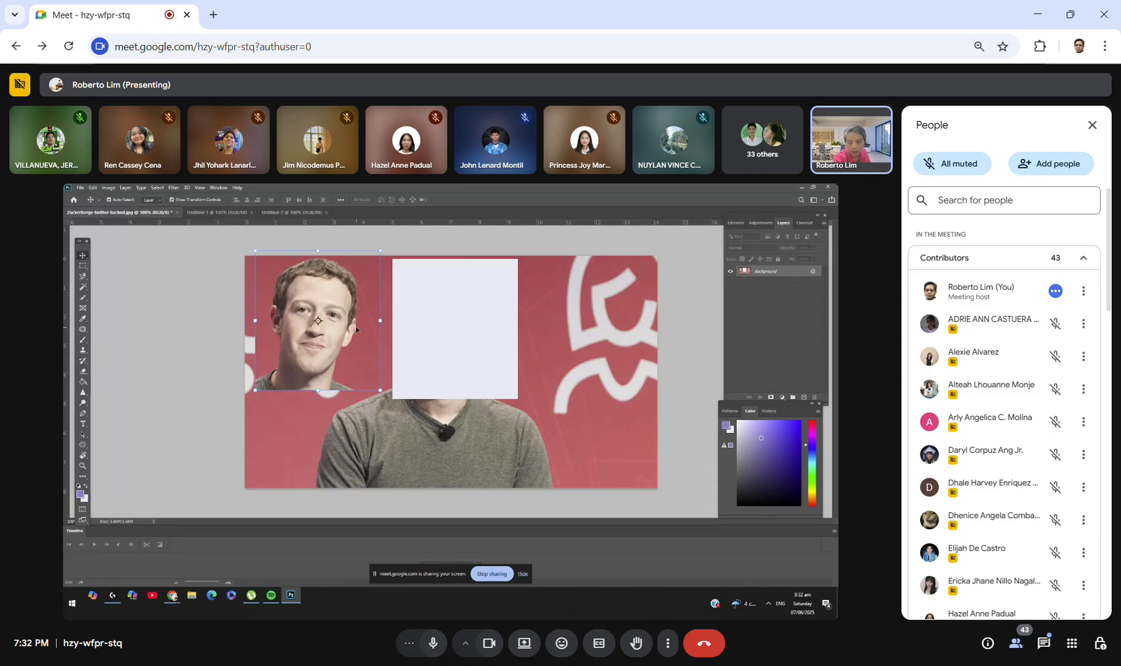
drag(355, 330, 273, 229)
click(273, 215)
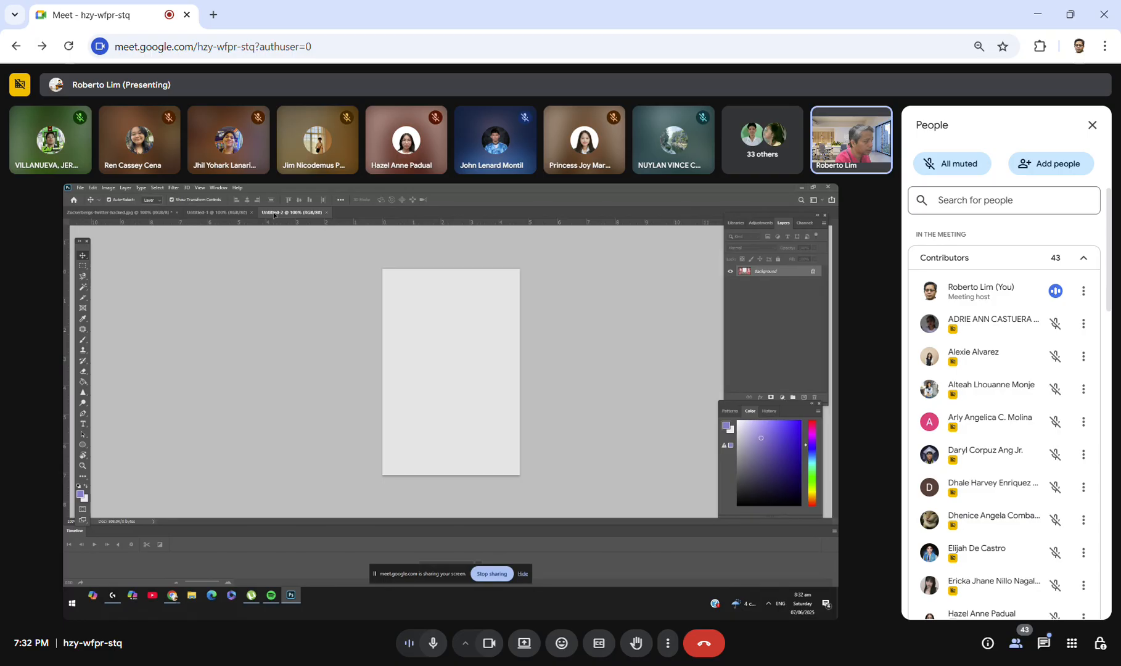
key(ctrl+shift+v)
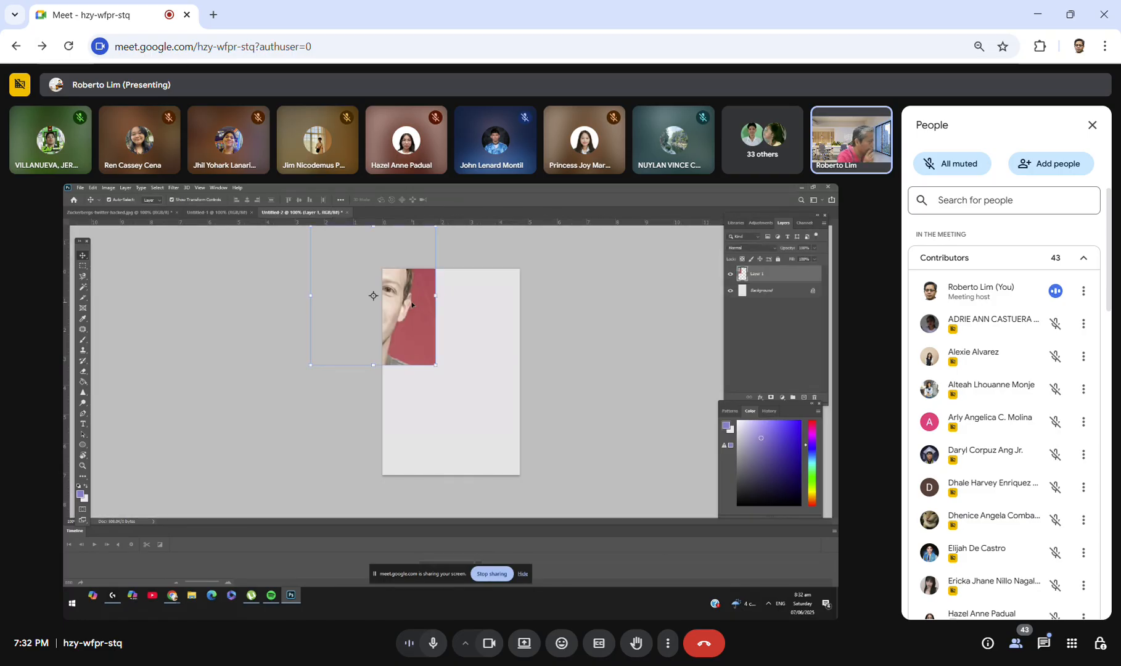
mouse_move(429, 337)
mouse_down()
mouse_move(495, 381)
mouse_move(505, 414)
mouse_move(434, 345)
mouse_move(437, 321)
mouse_move(454, 343)
mouse_move(440, 333)
mouse_up()
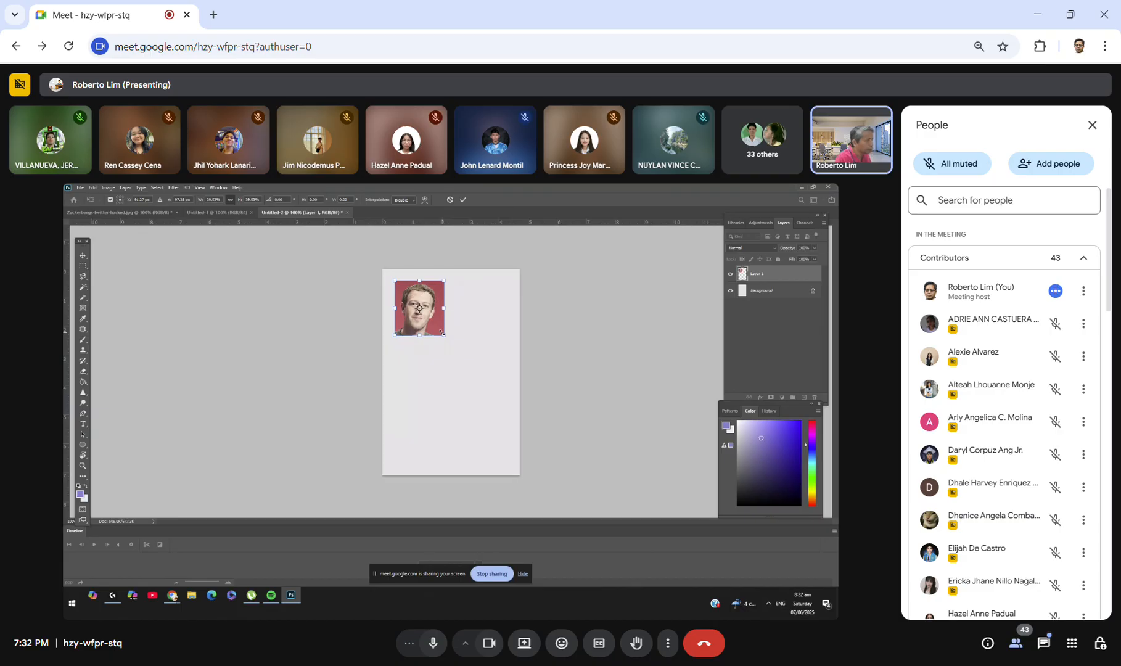
Step: Close the tiny blank document of 12 by 42 pixels
click(189, 213)
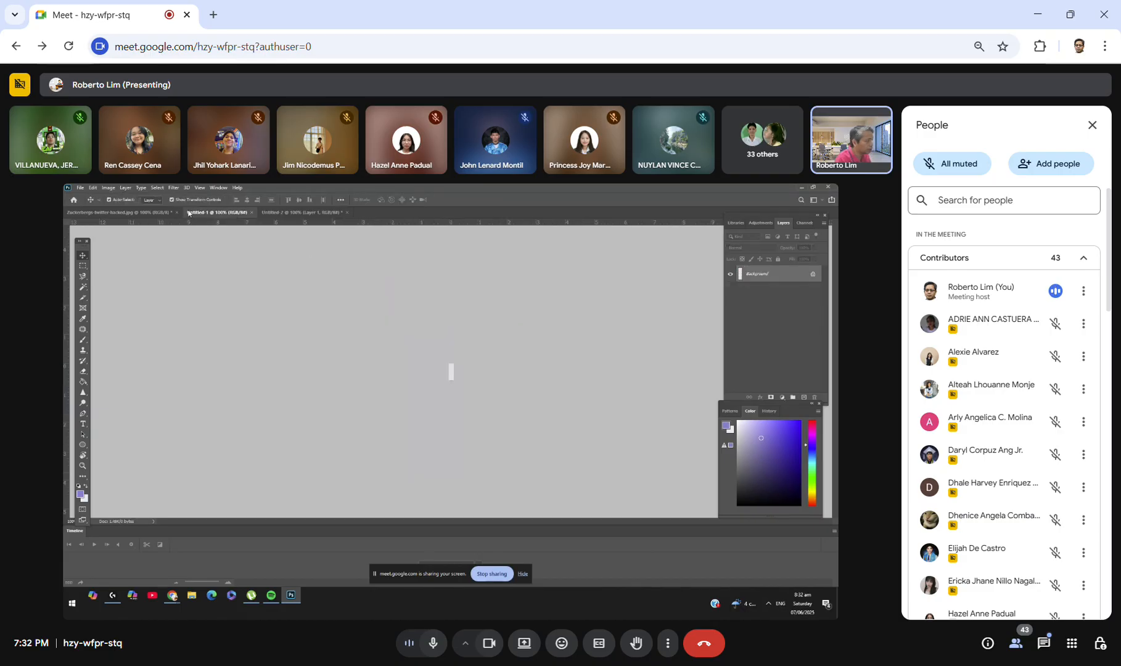
click(250, 213)
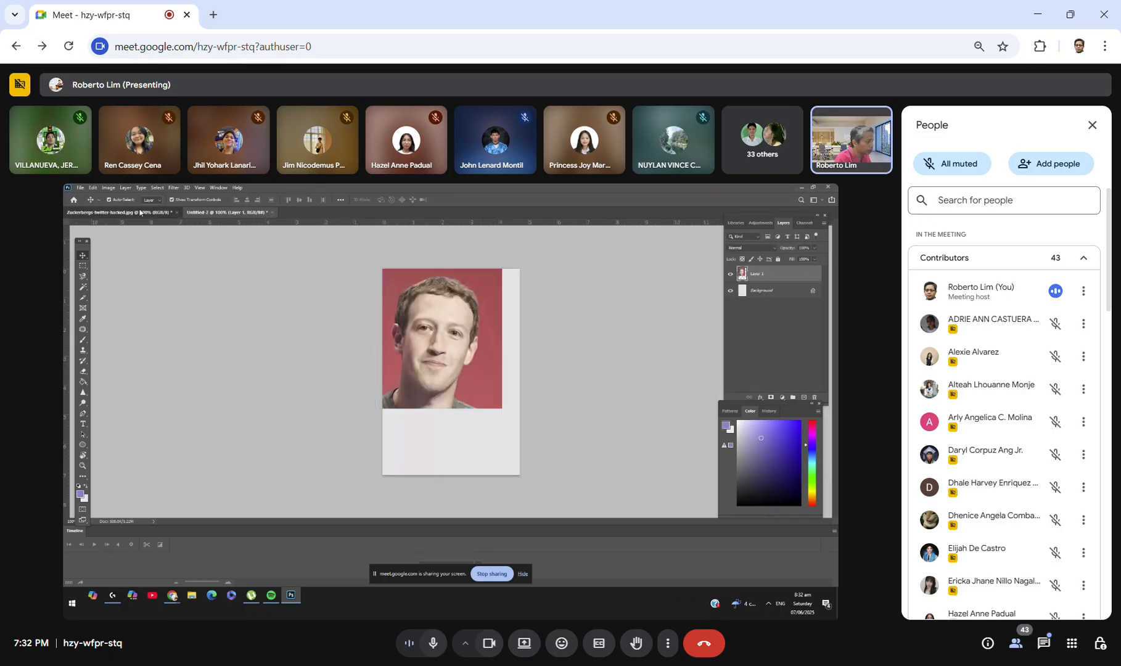
Step: Return to the photo, undo the move of the head area and remove the rectangular selection
click(140, 213)
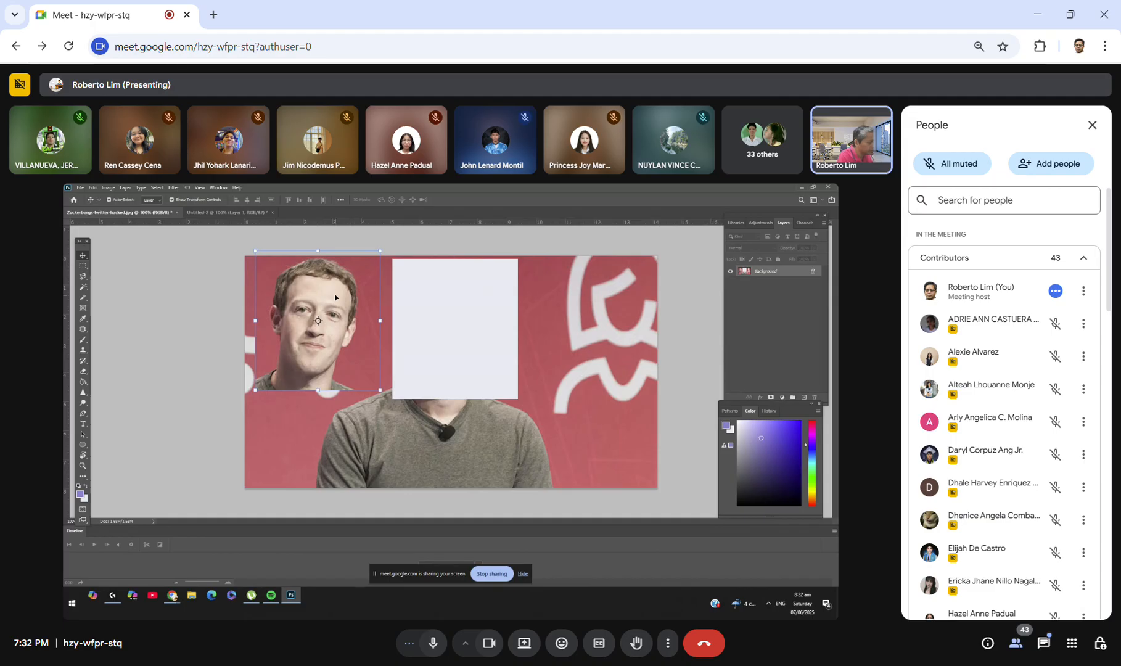
key(ctrl+z)
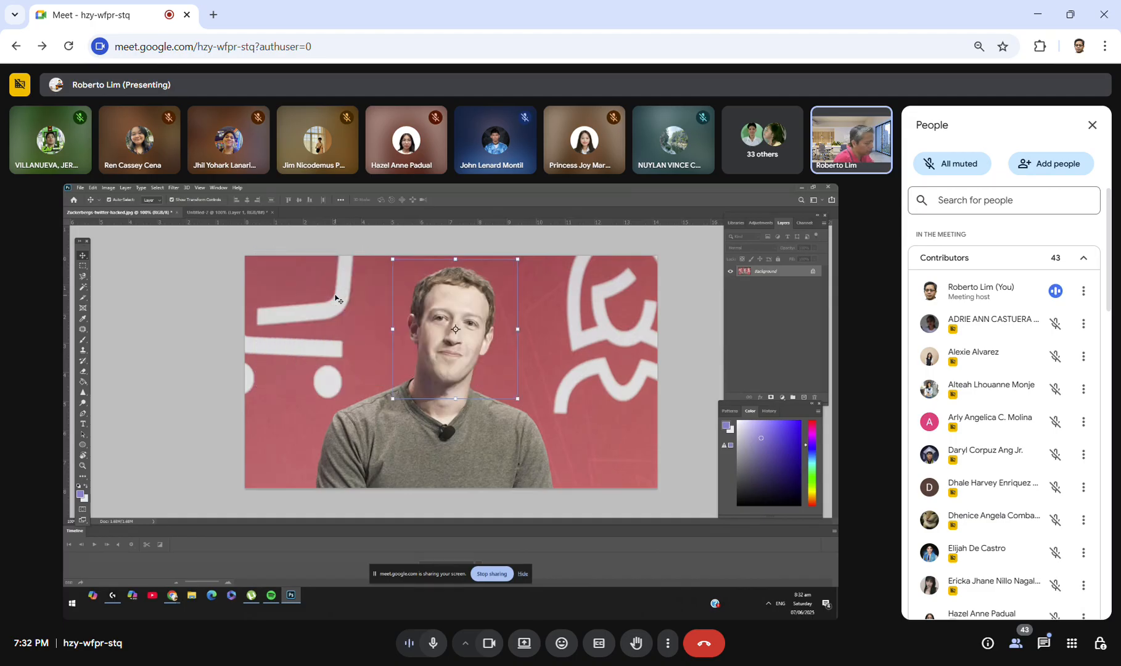
key(ctrl+d)
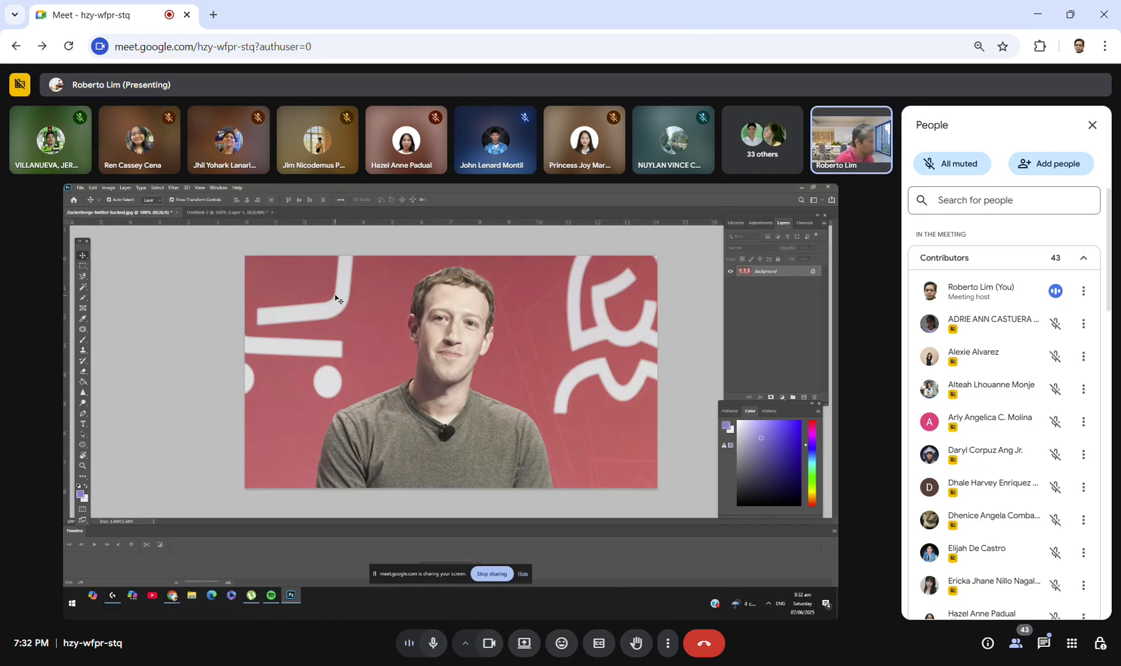
Step: Enclose the man's head in the photo with an Elliptical Marquee selection reaching from the hair to the collar
click(84, 268)
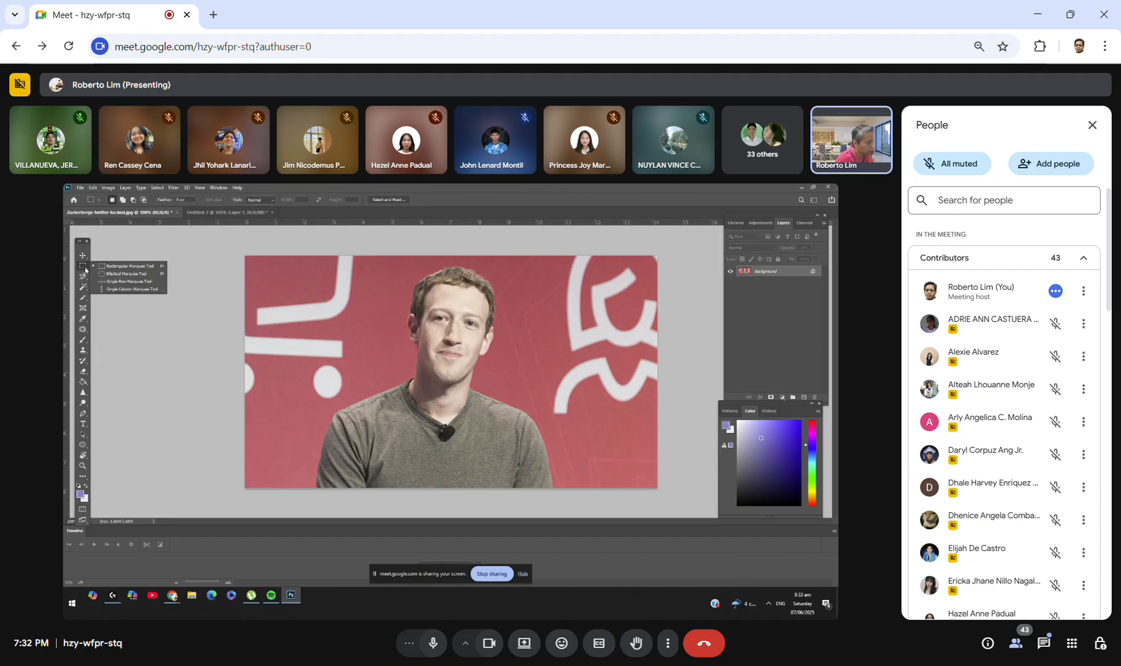
click(123, 274)
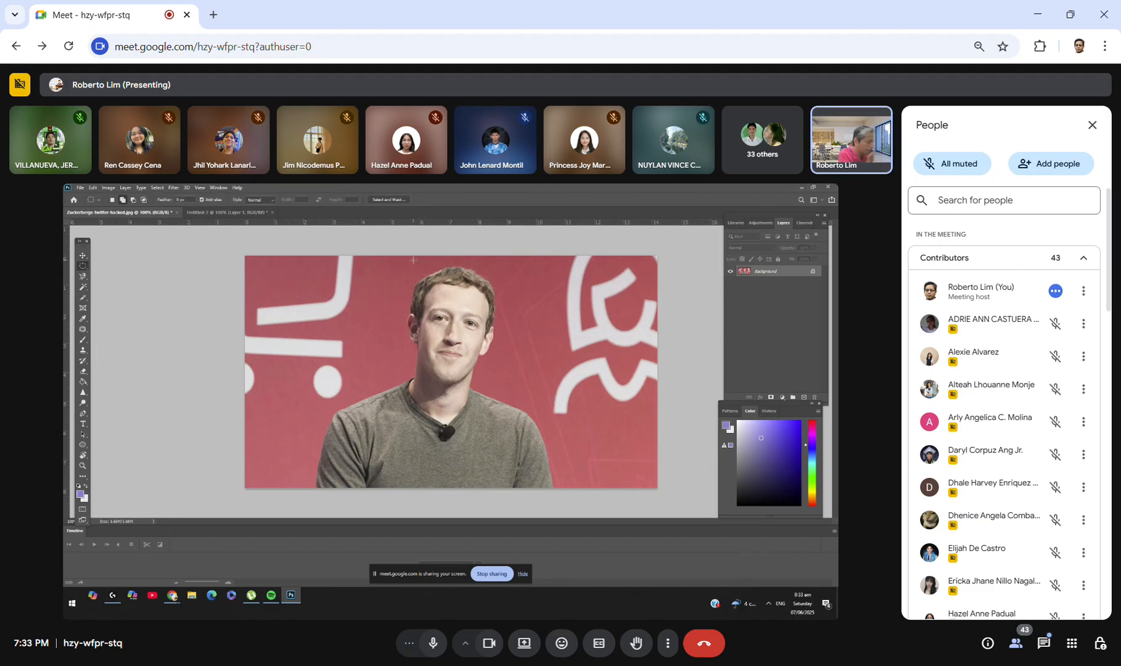
drag(385, 266, 520, 415)
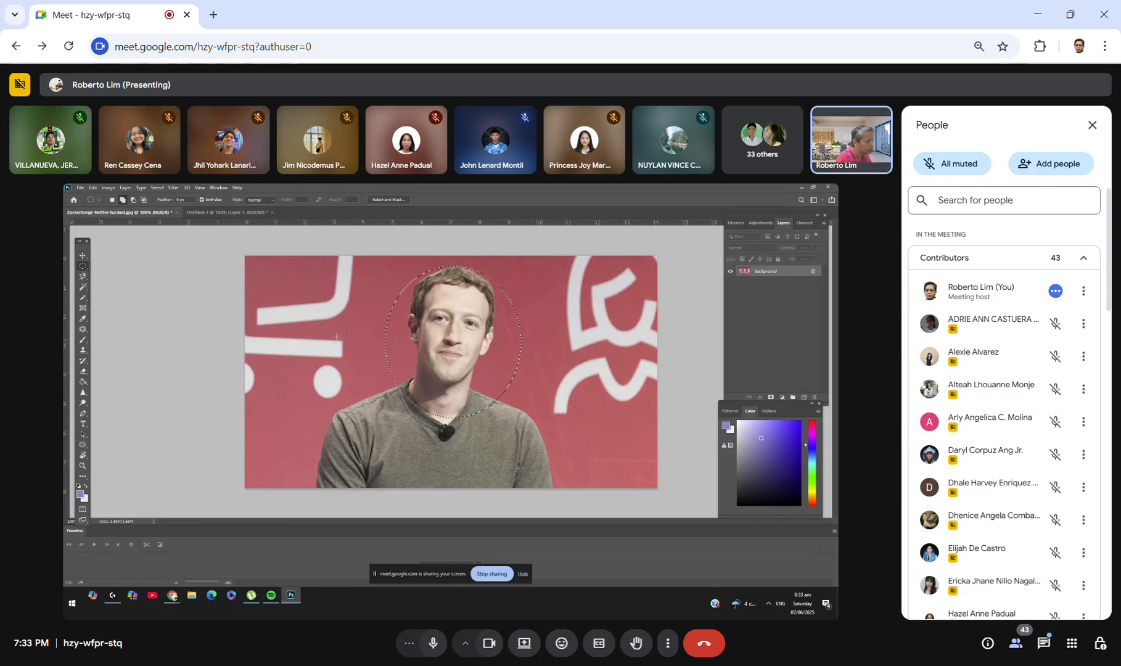
Step: Transfer the oval head selection into the portrait document, placing it over the page's lower-right corner
click(83, 256)
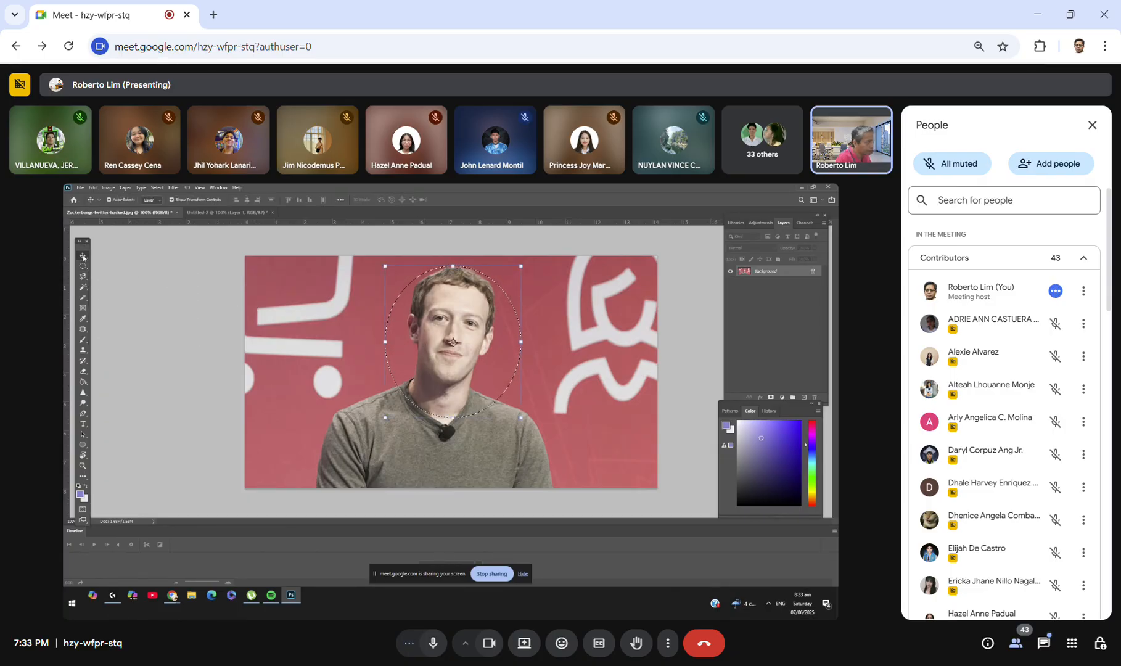
key(ctrl+t)
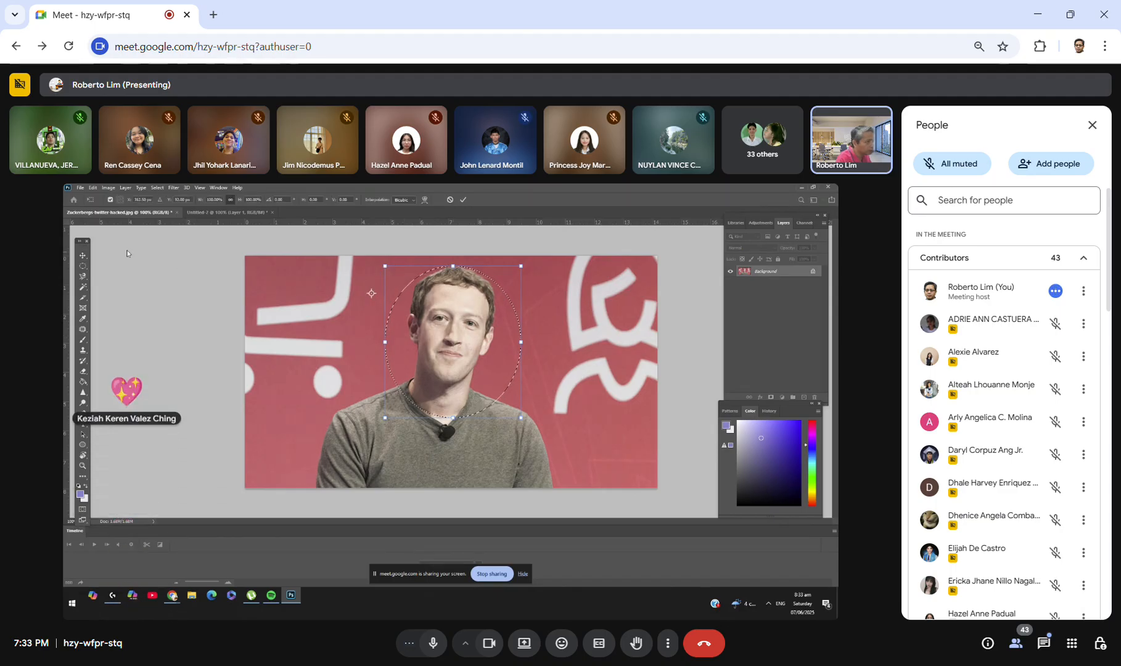
click(84, 255)
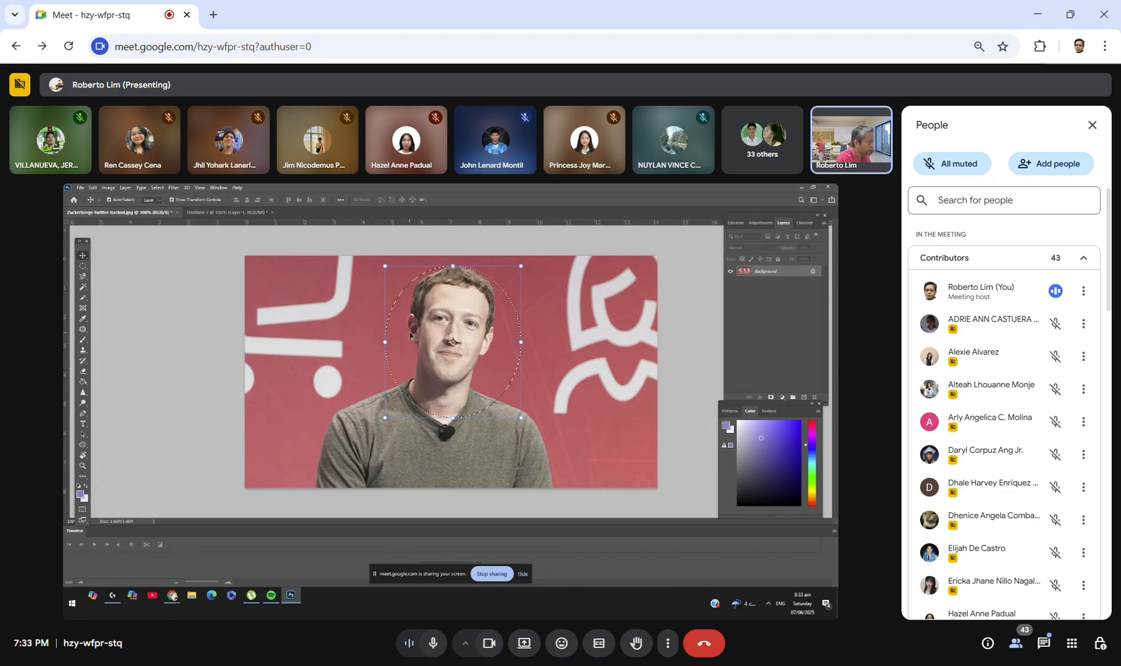
drag(410, 335, 454, 441)
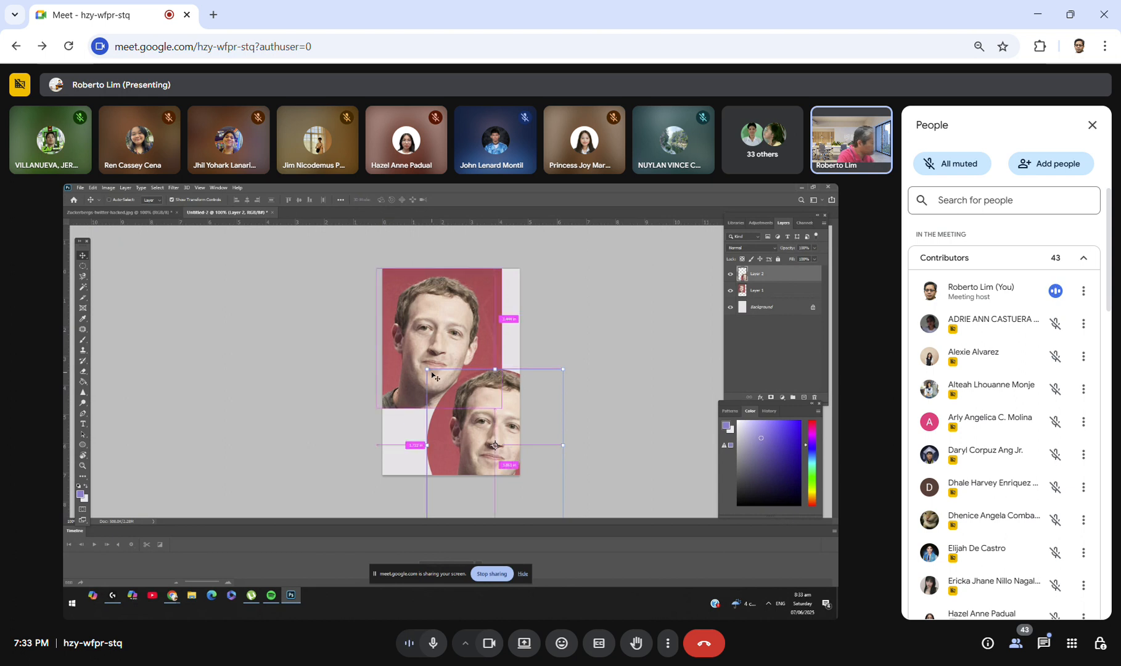
Step: Scale the oval head cutout down to about 40% and place it at the page's lower edge, below the rectangular cutout
key(ctrl+plus)
key(ctrl+minus)
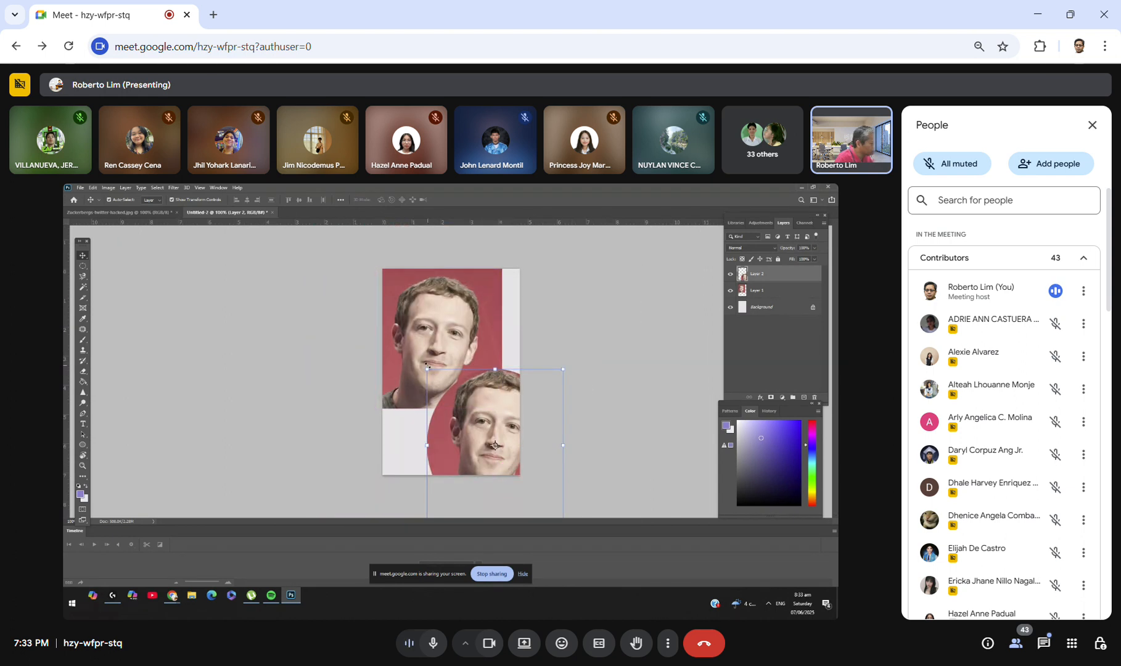
drag(426, 369, 518, 436)
drag(527, 483, 463, 438)
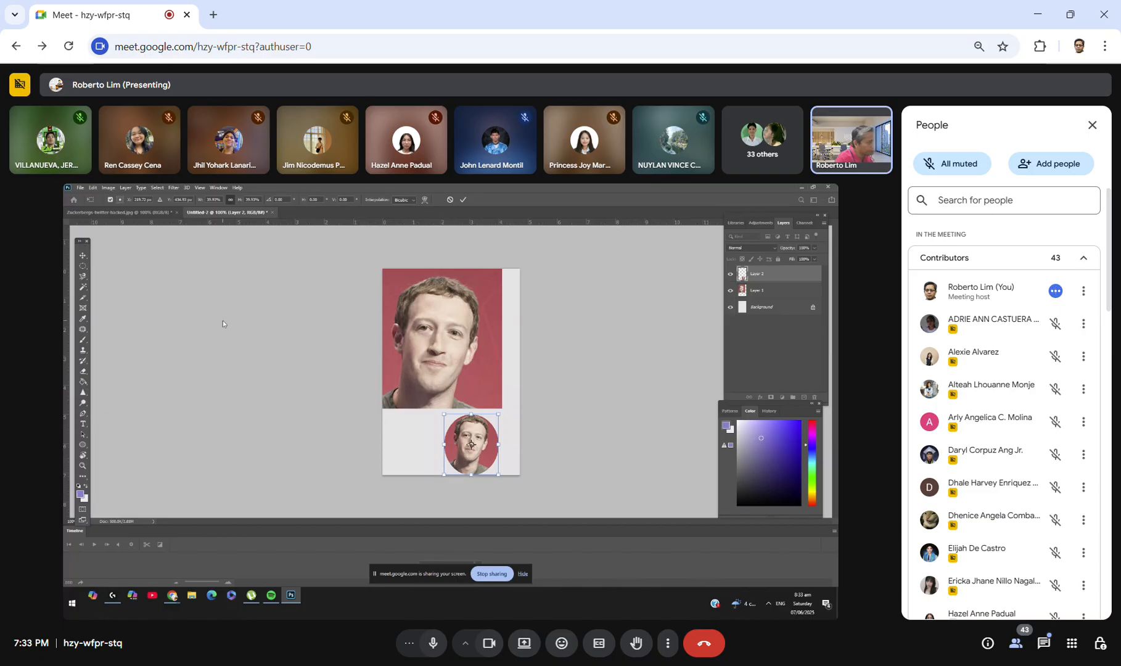
click(83, 255)
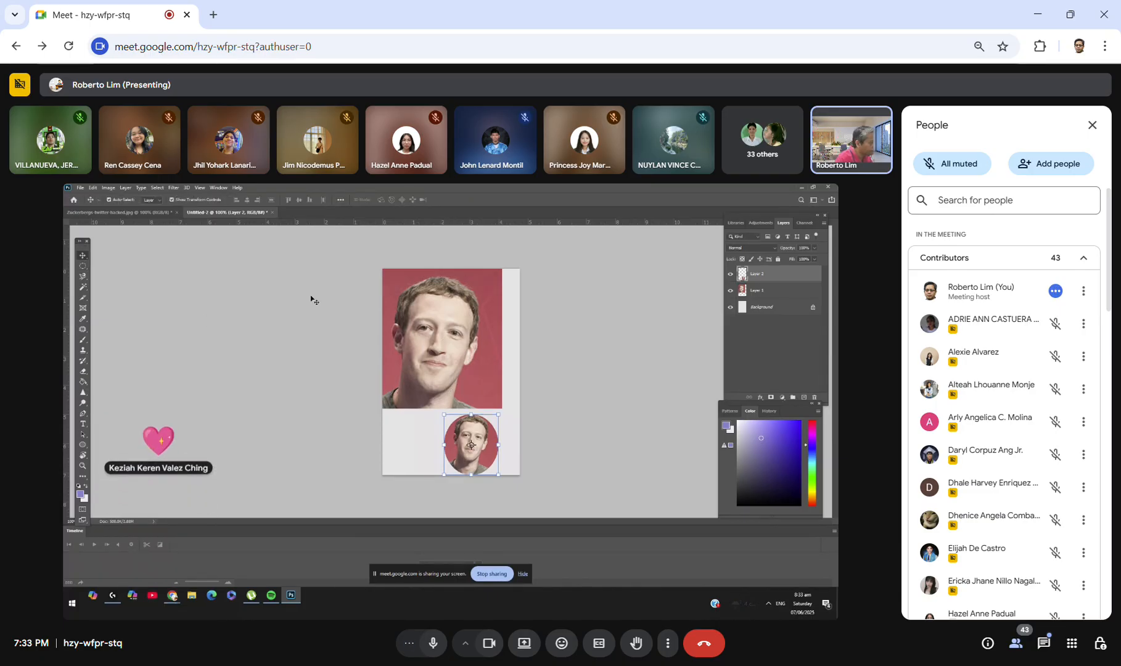
Step: Scale the rectangular head cutout down to about half its size and place it in the page's upper half
click(423, 315)
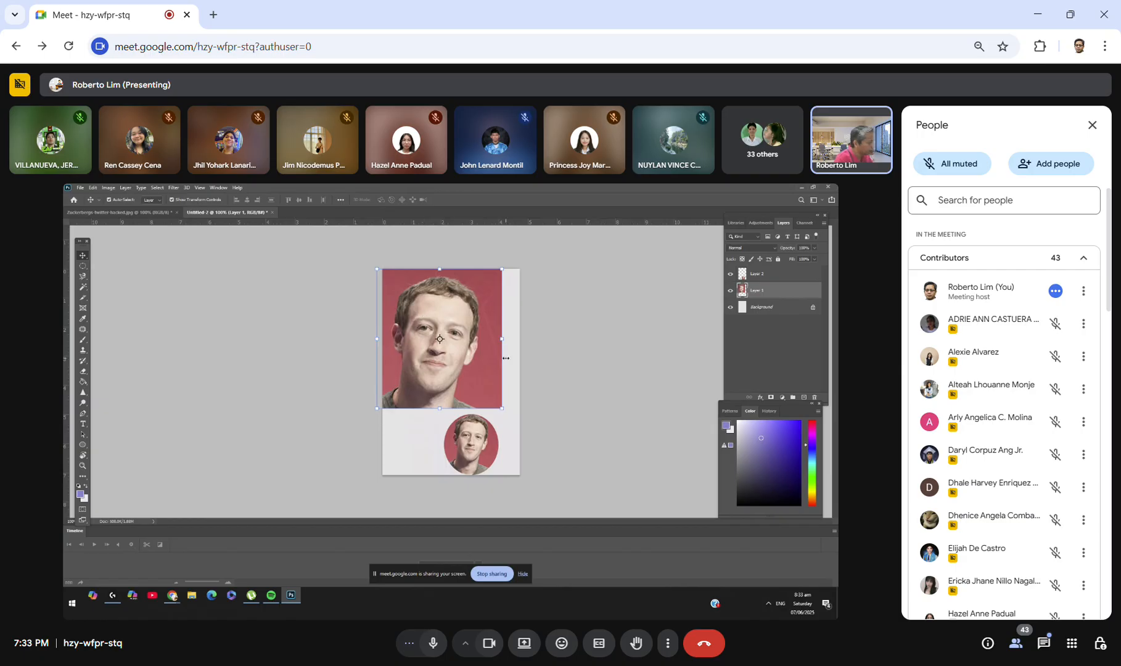
drag(502, 407, 455, 340)
key(Return)
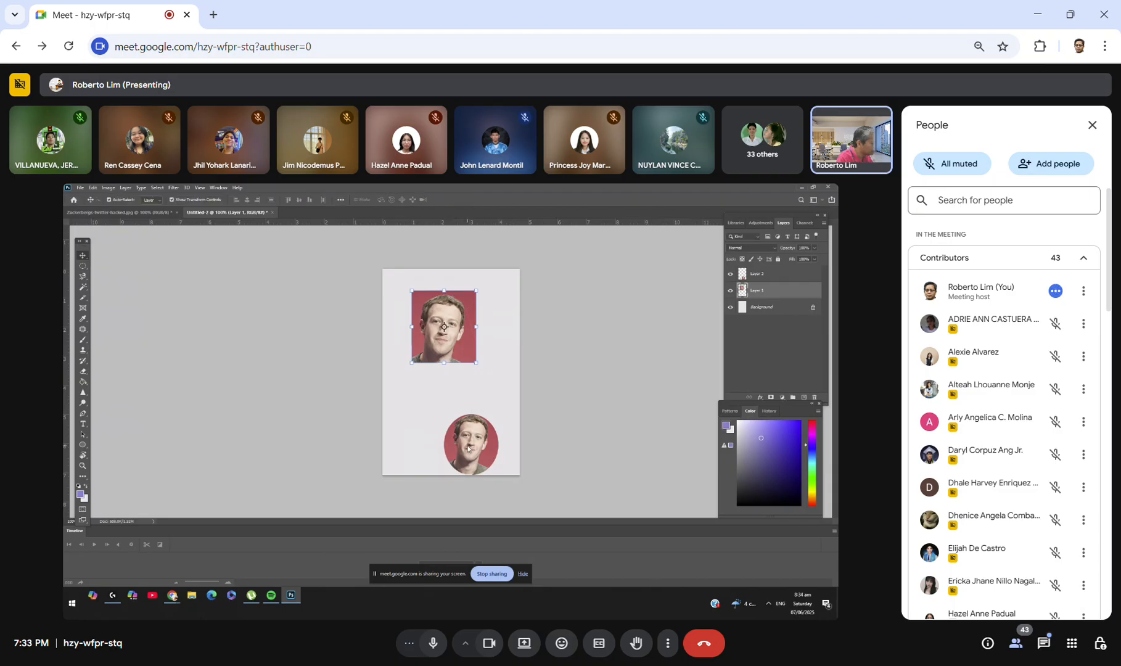
click(470, 447)
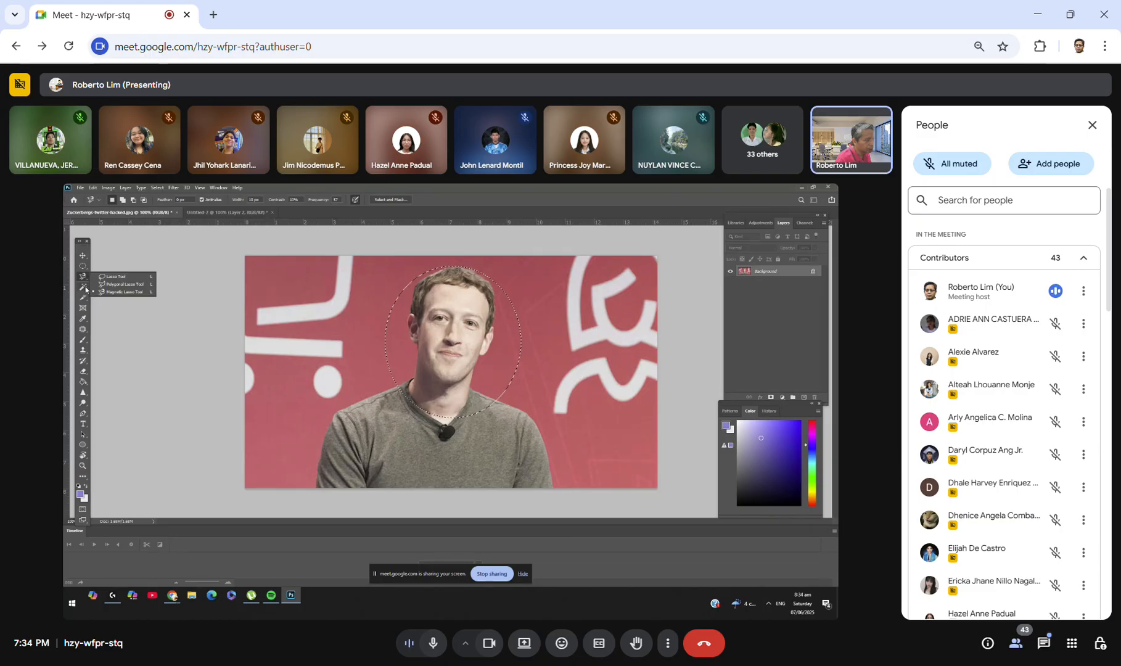
Step: Clear the oval selection from the photo of the man and make the freehand Lasso the active tool
click(84, 287)
click(85, 280)
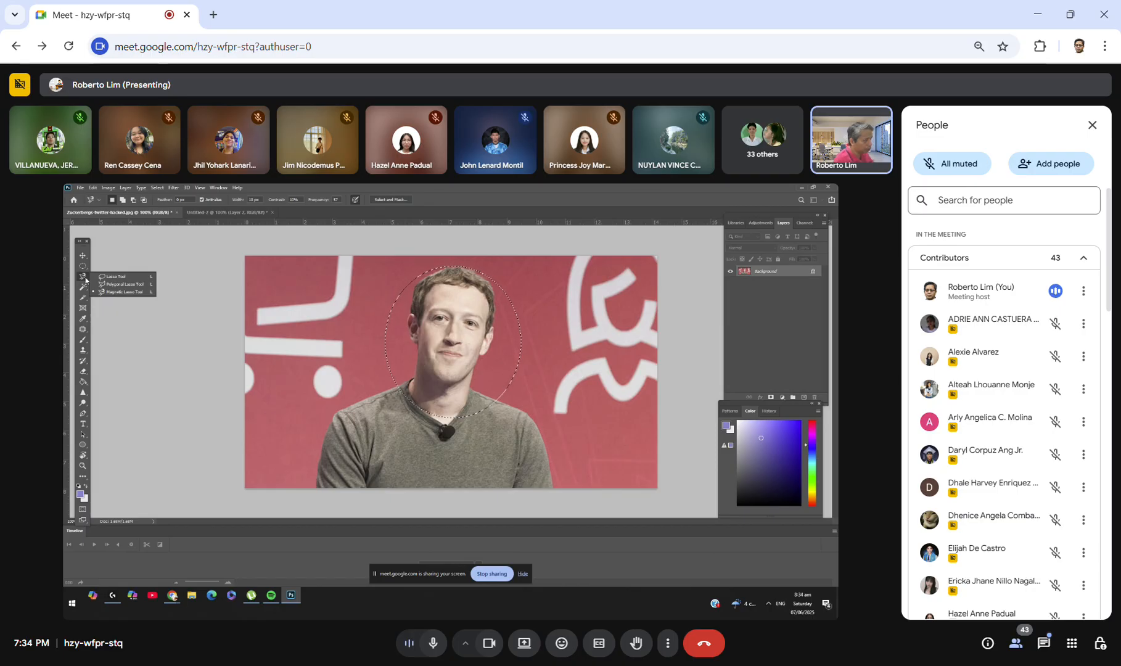
click(110, 329)
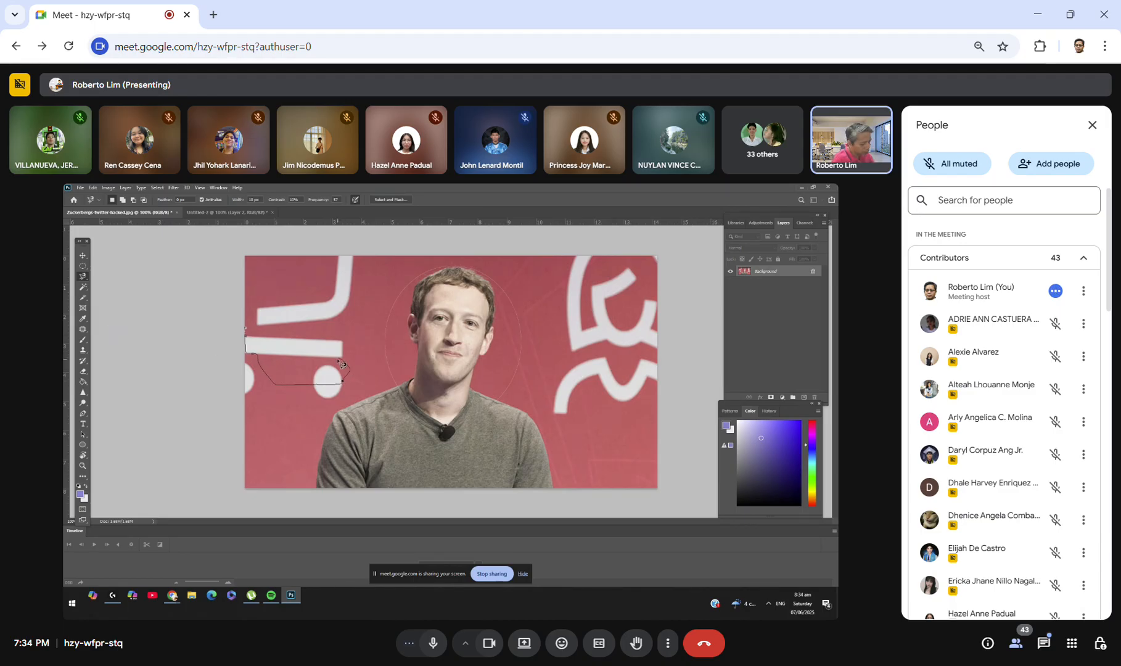
key(Escape)
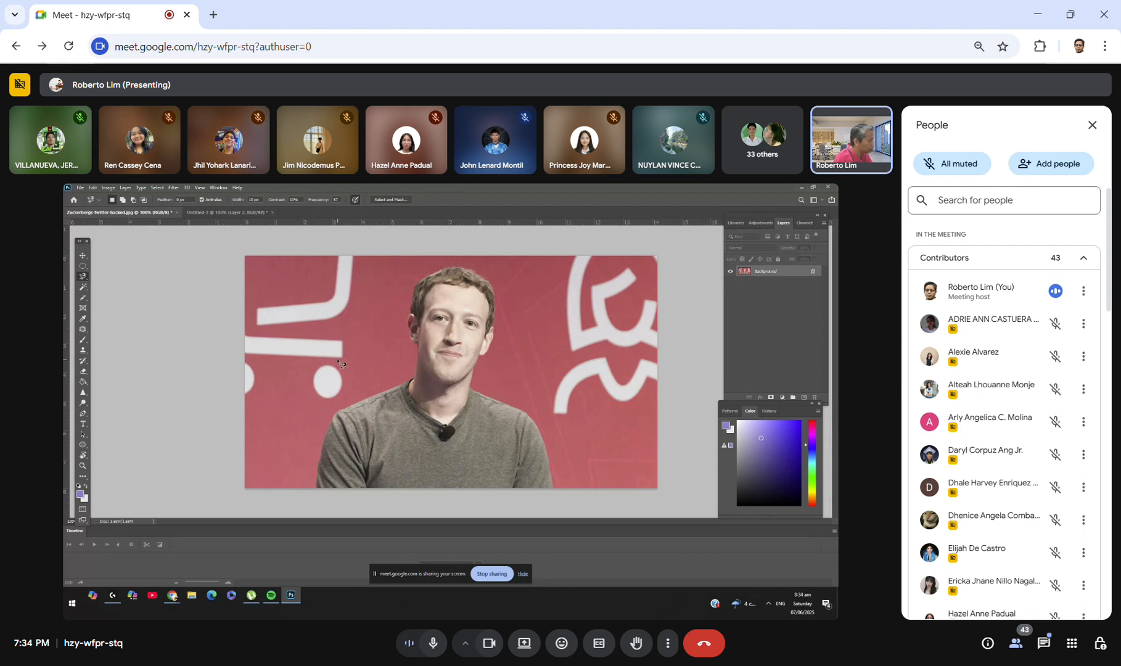
right_click(85, 280)
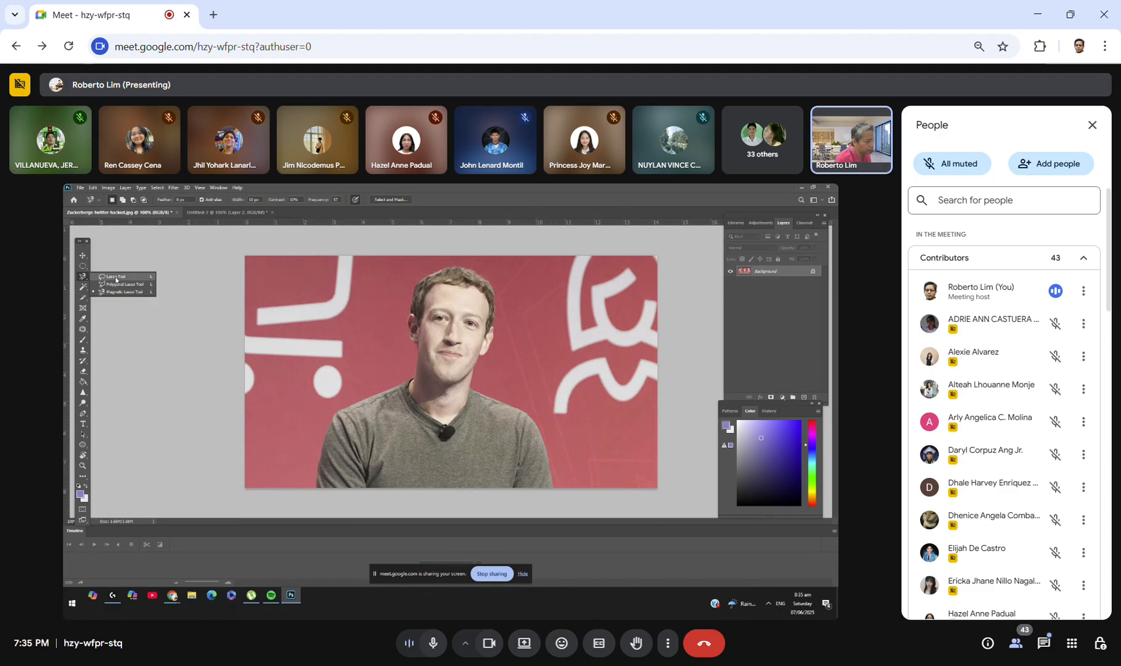
click(116, 278)
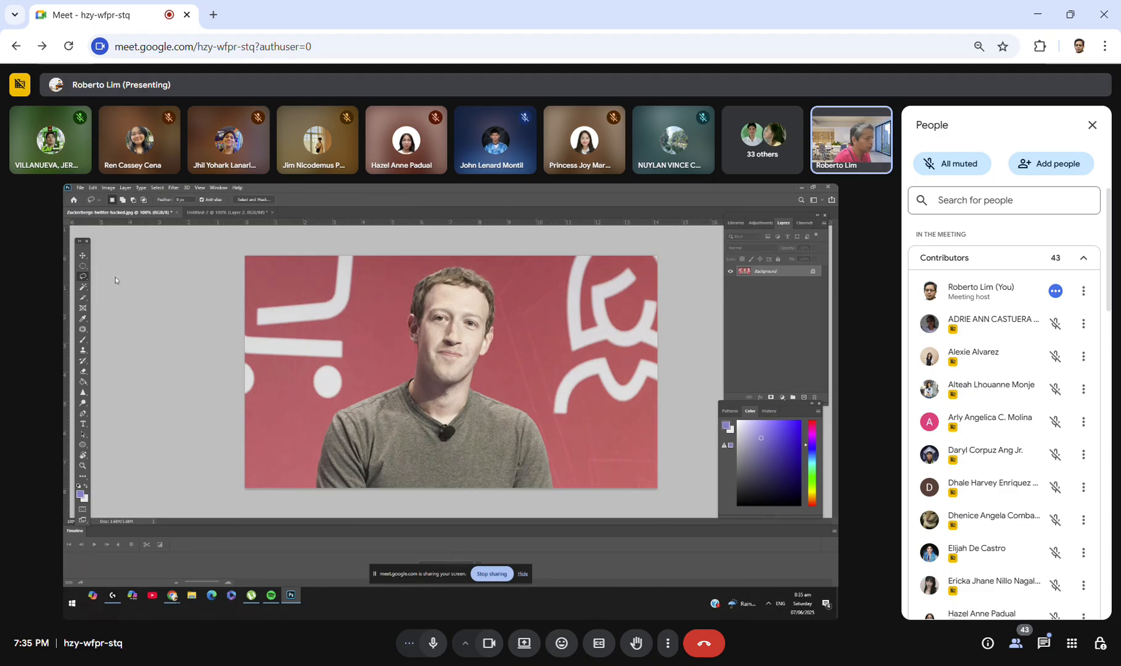
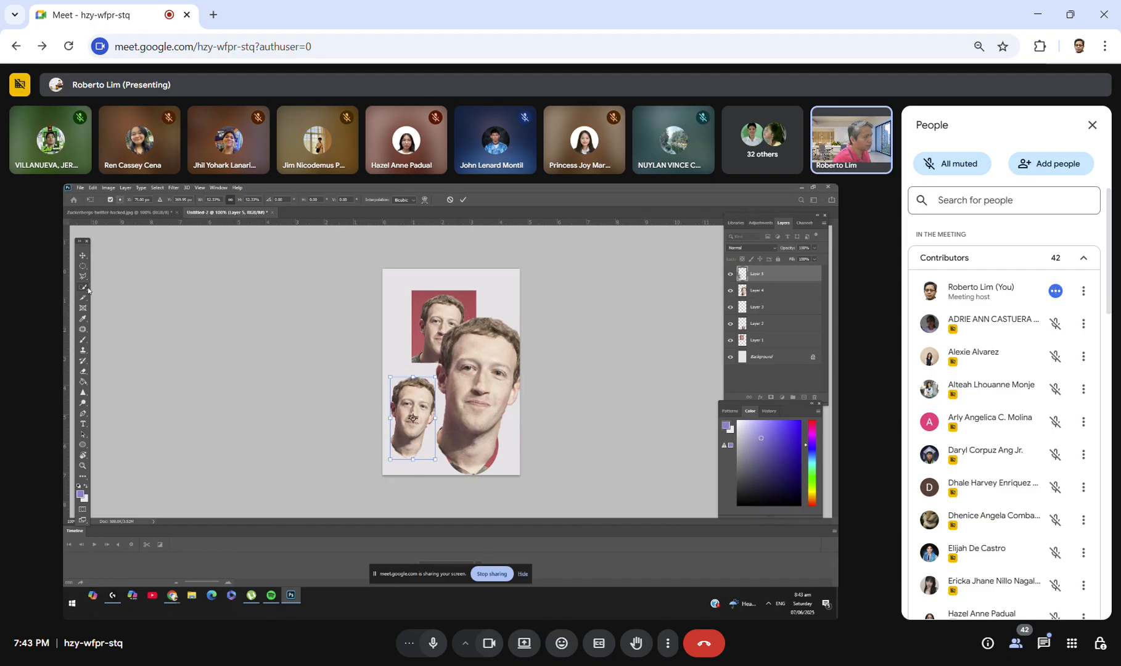
Step: Open the image3 portrait of the woman with acne from the ICT\adobe folder on New Volume (D:)
click(143, 211)
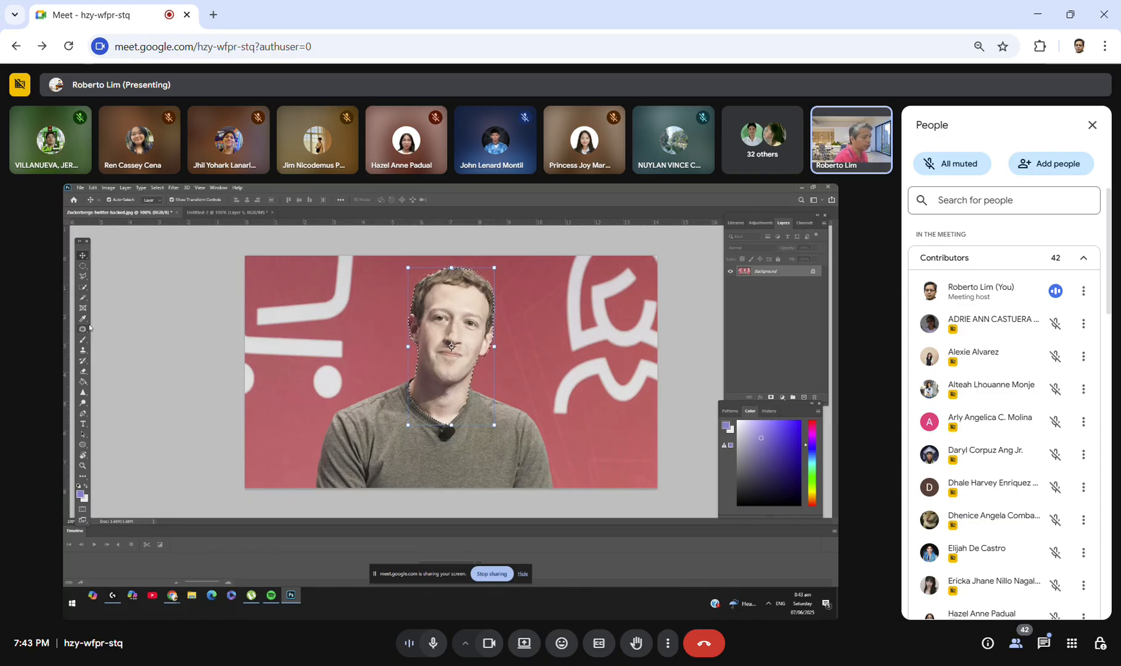
click(80, 187)
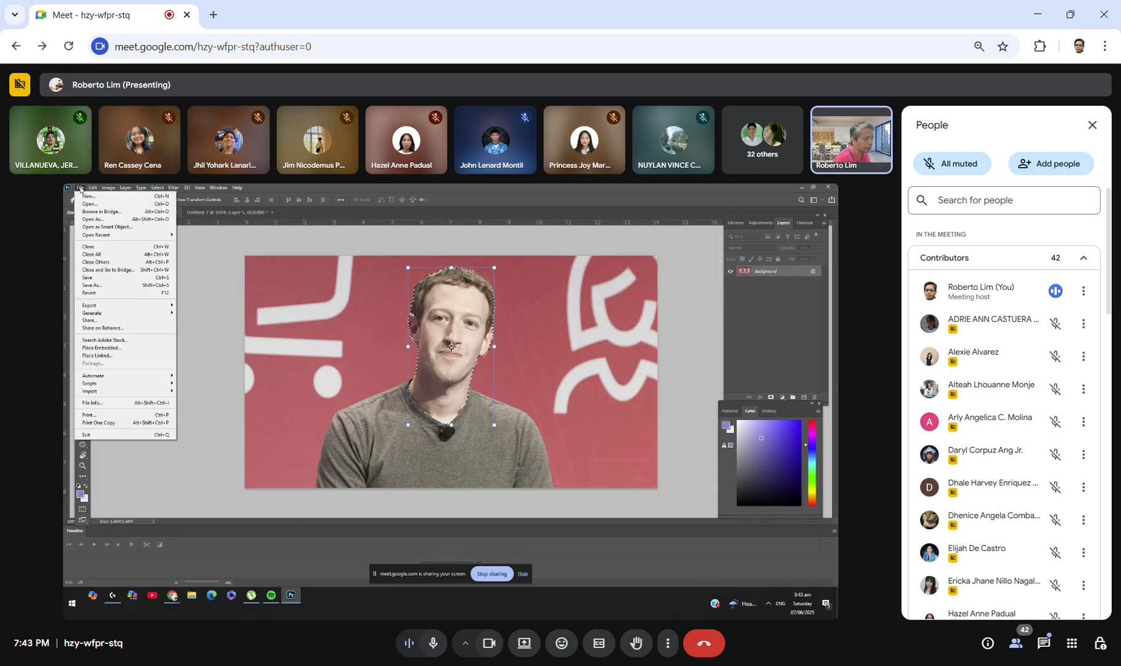
click(87, 205)
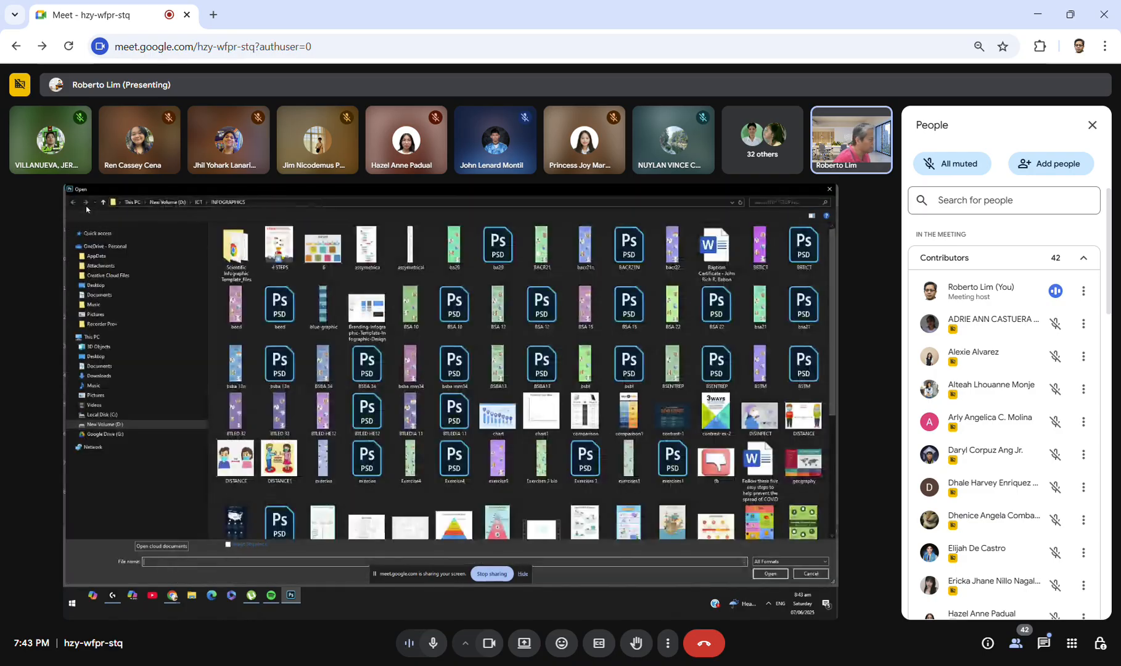
click(125, 423)
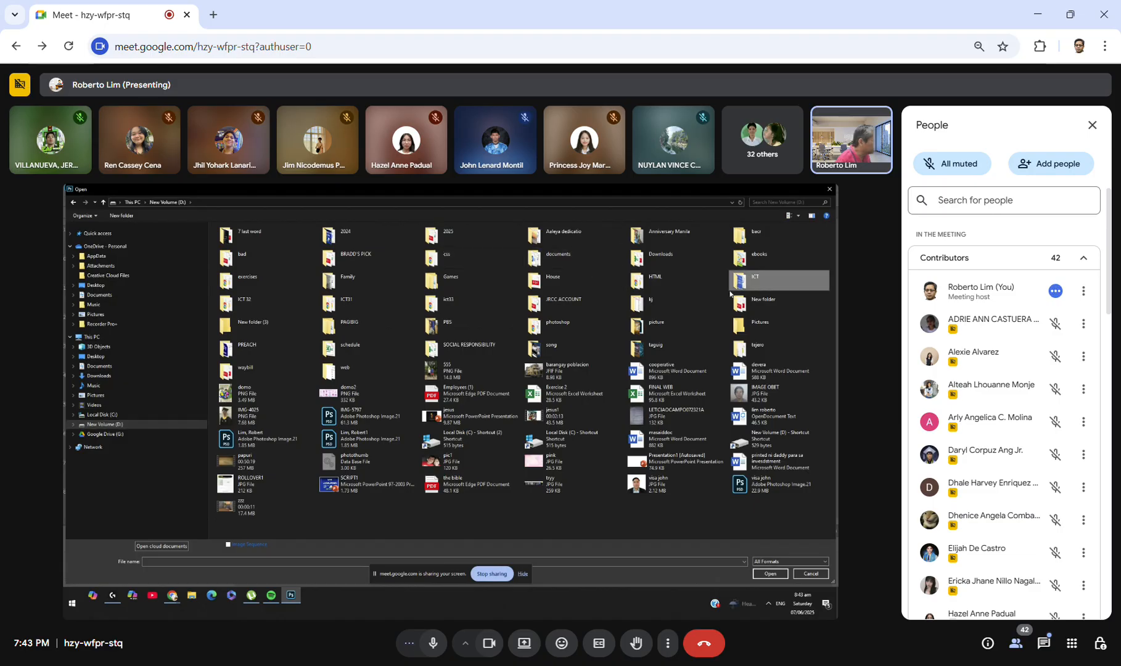
double_click(752, 280)
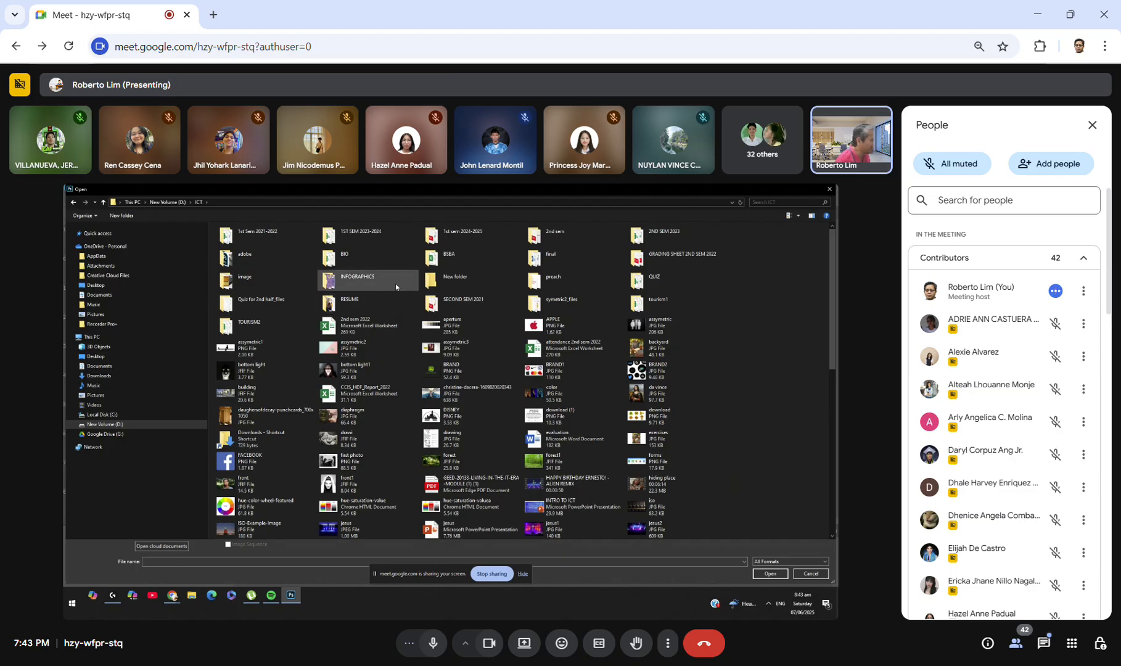
double_click(545, 247)
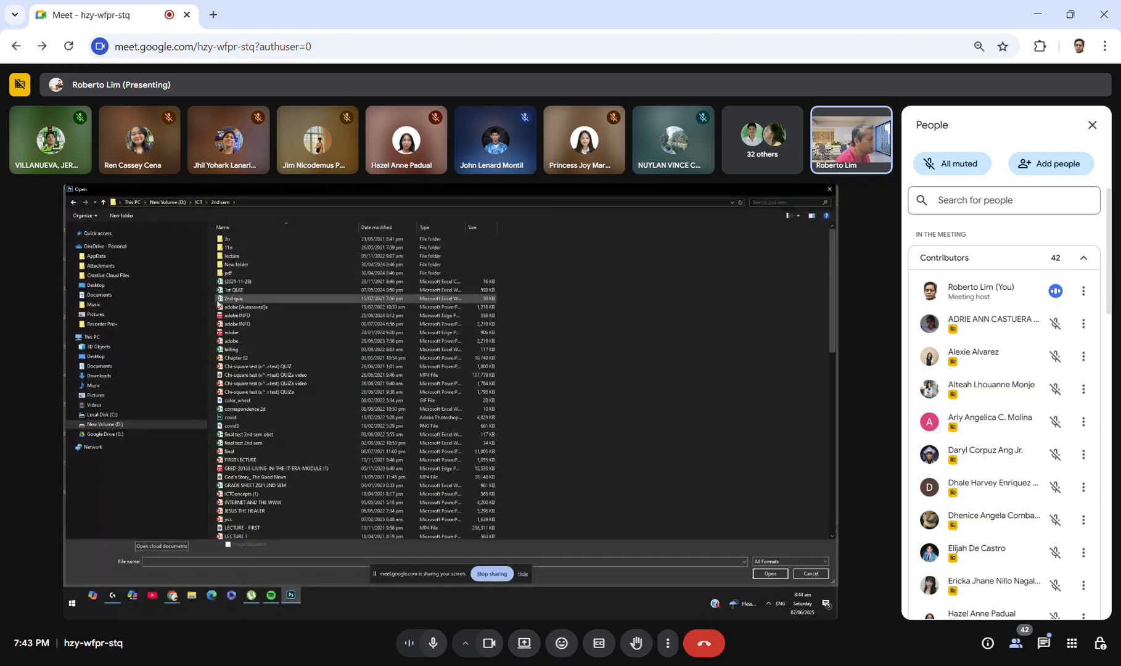
click(103, 201)
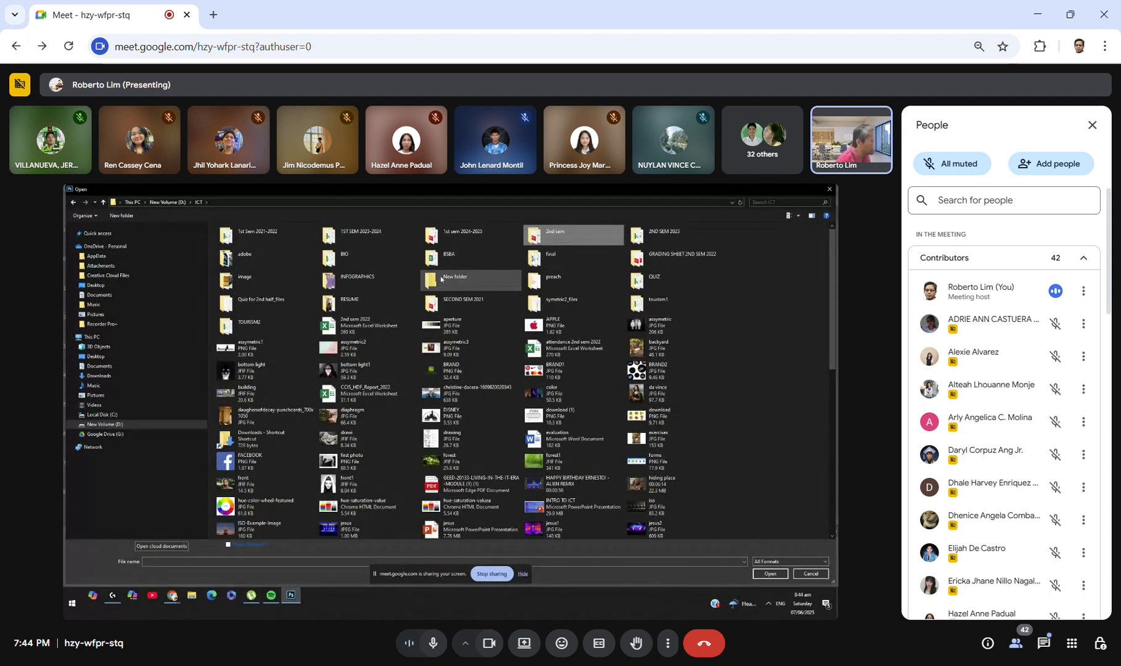
double_click(265, 258)
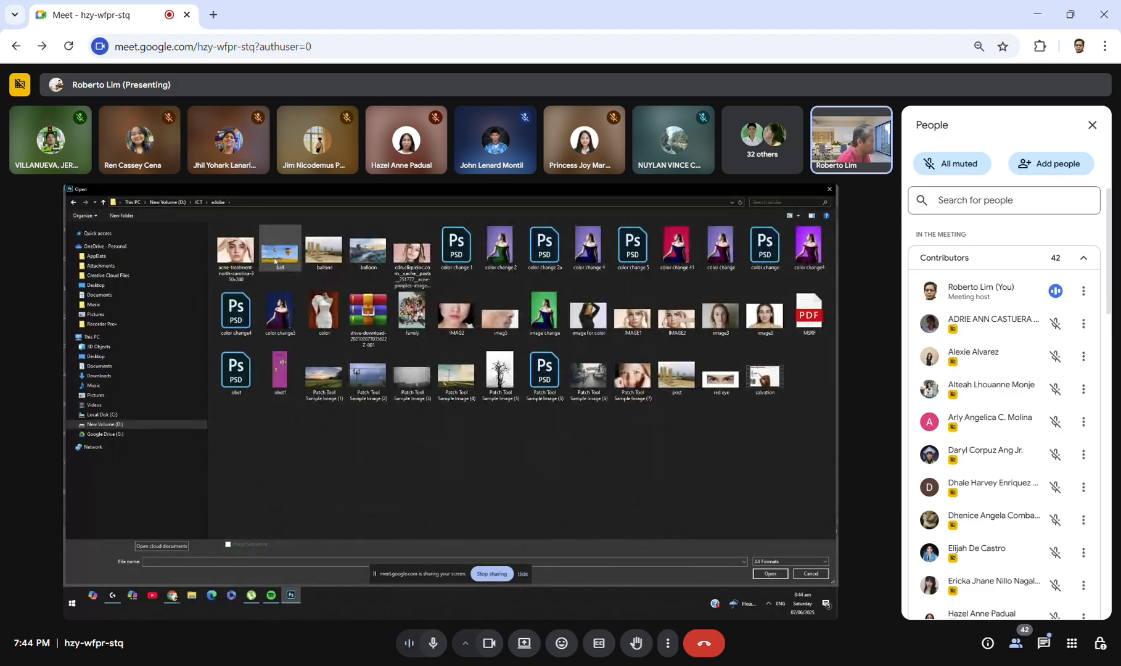
double_click(721, 316)
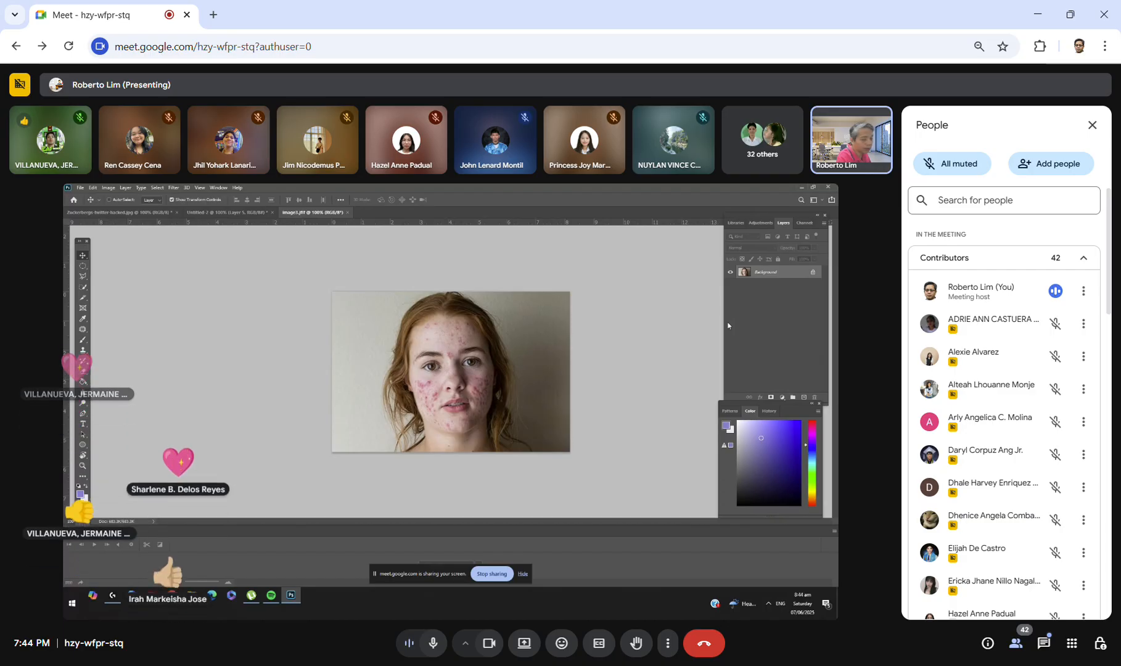
Step: Activate the Spot Healing Brush for the woman's portrait and adjust it to a small brush size suited to the blemishes
key(ctrl+plus)
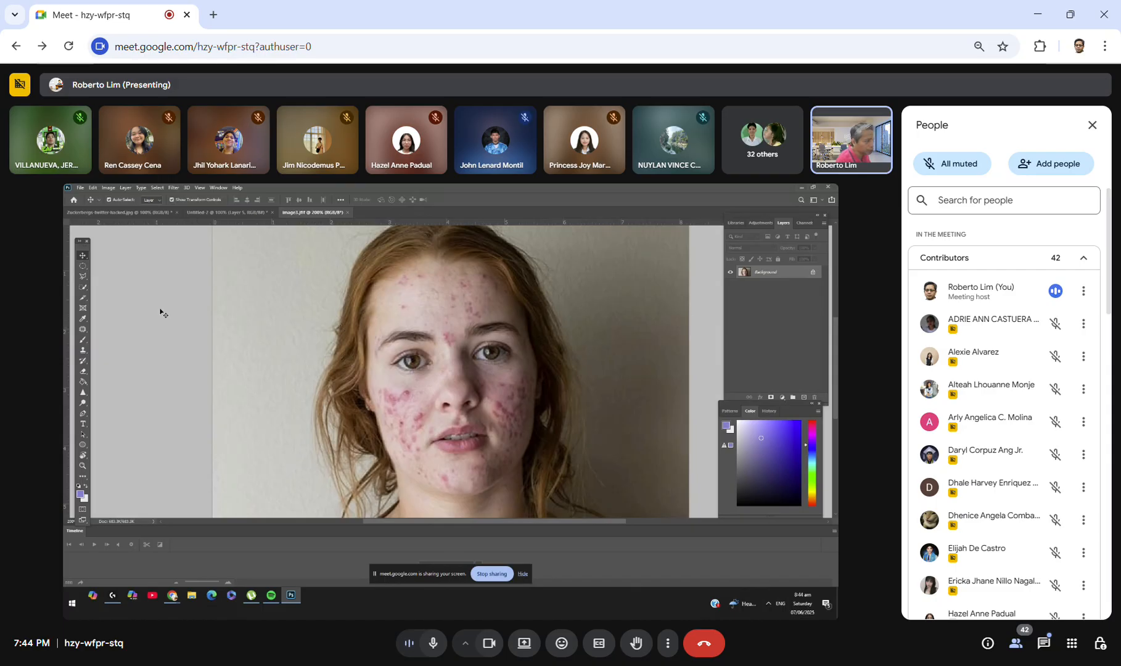
click(89, 332)
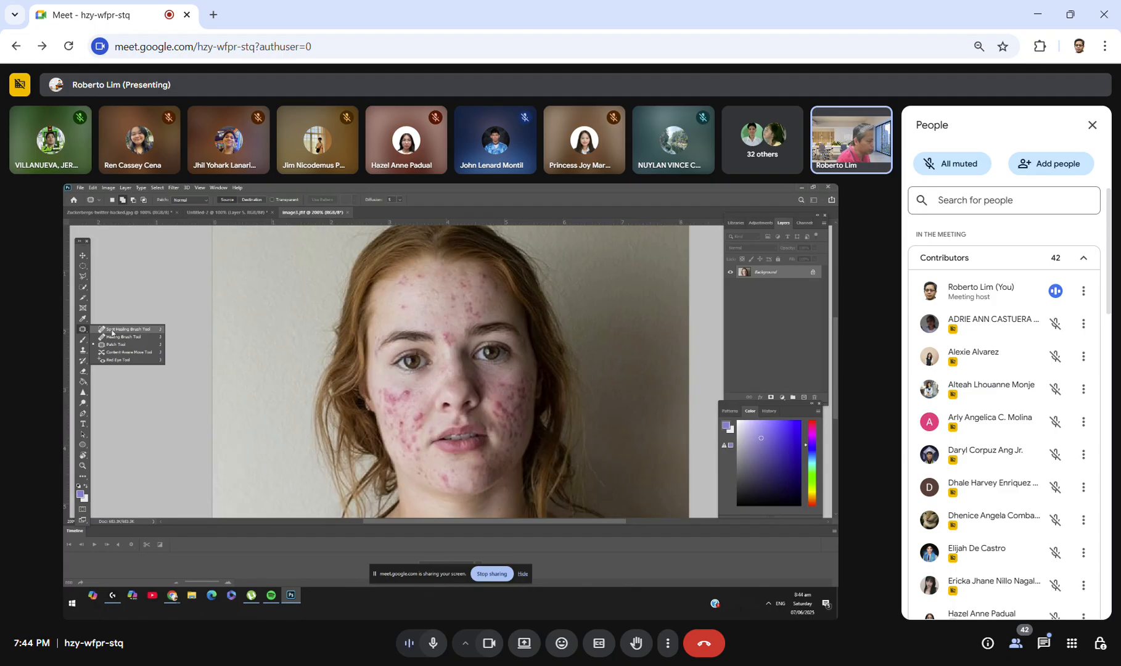
click(112, 333)
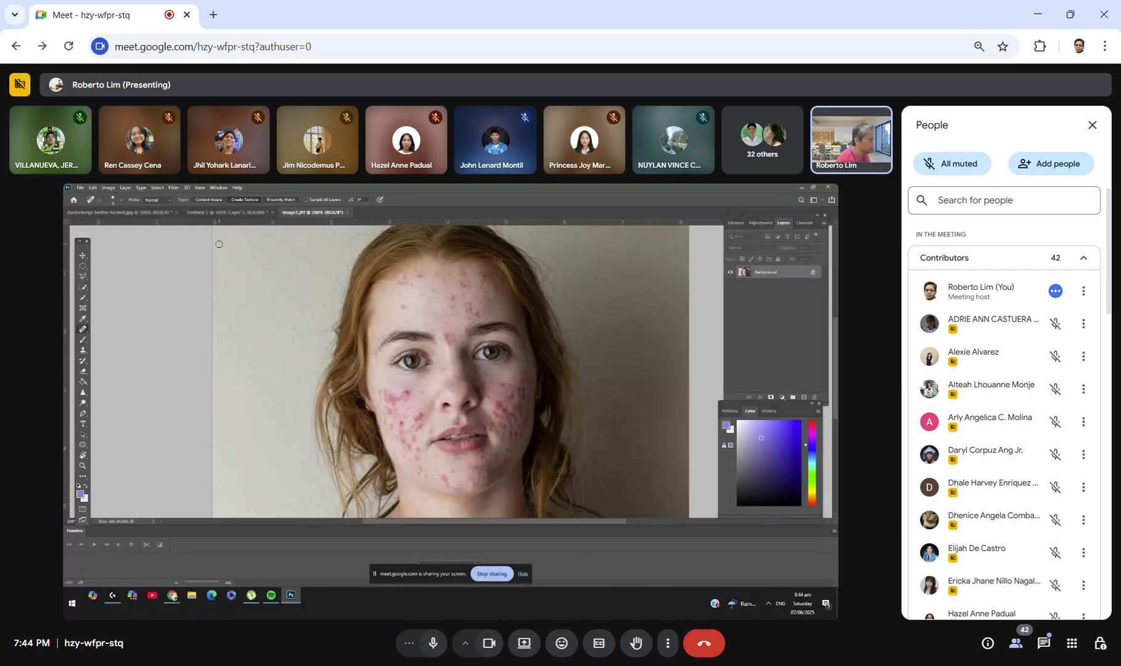
click(121, 201)
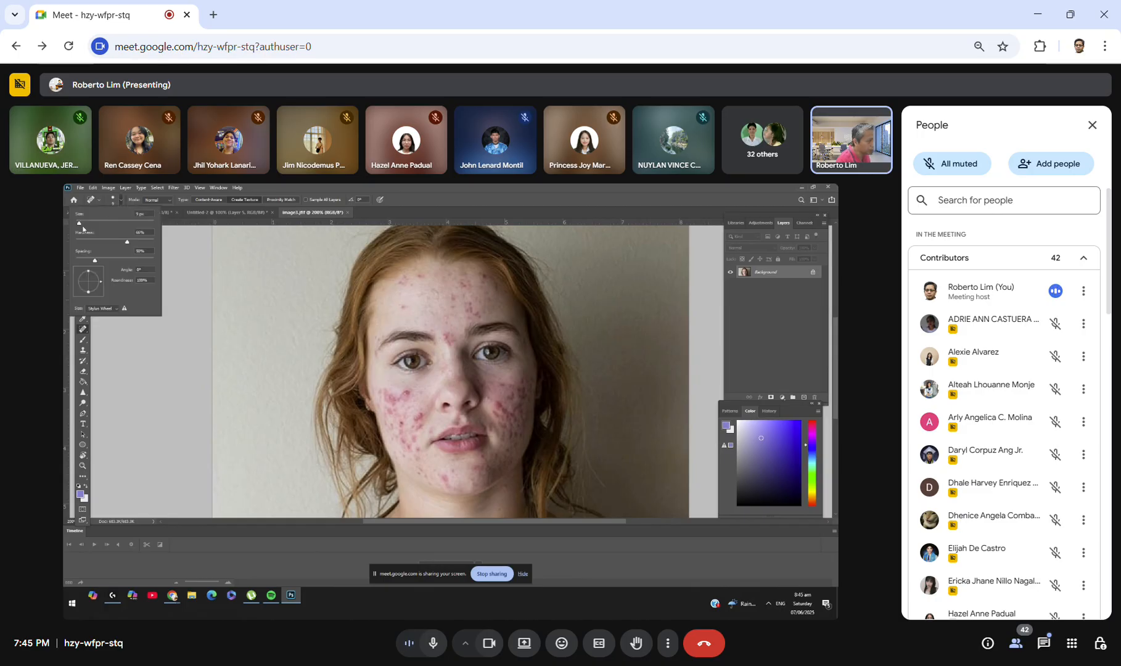
drag(79, 223, 95, 224)
drag(92, 224, 80, 226)
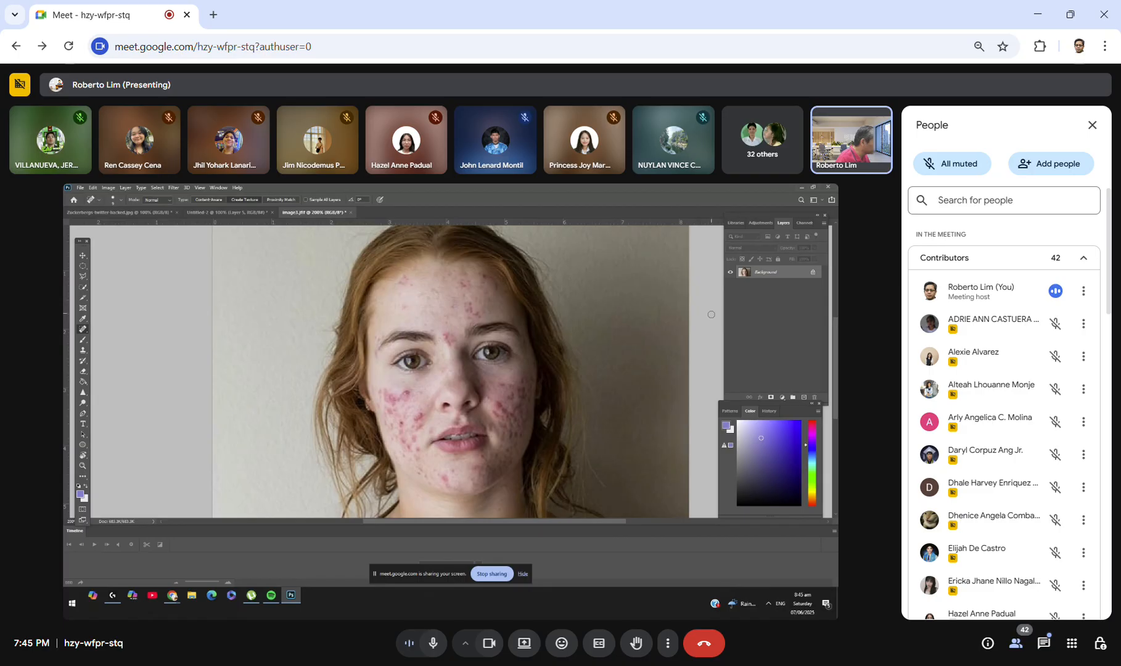
Step: Show the edit history and place its floating panel group over the portrait's background beside the woman's face
click(765, 412)
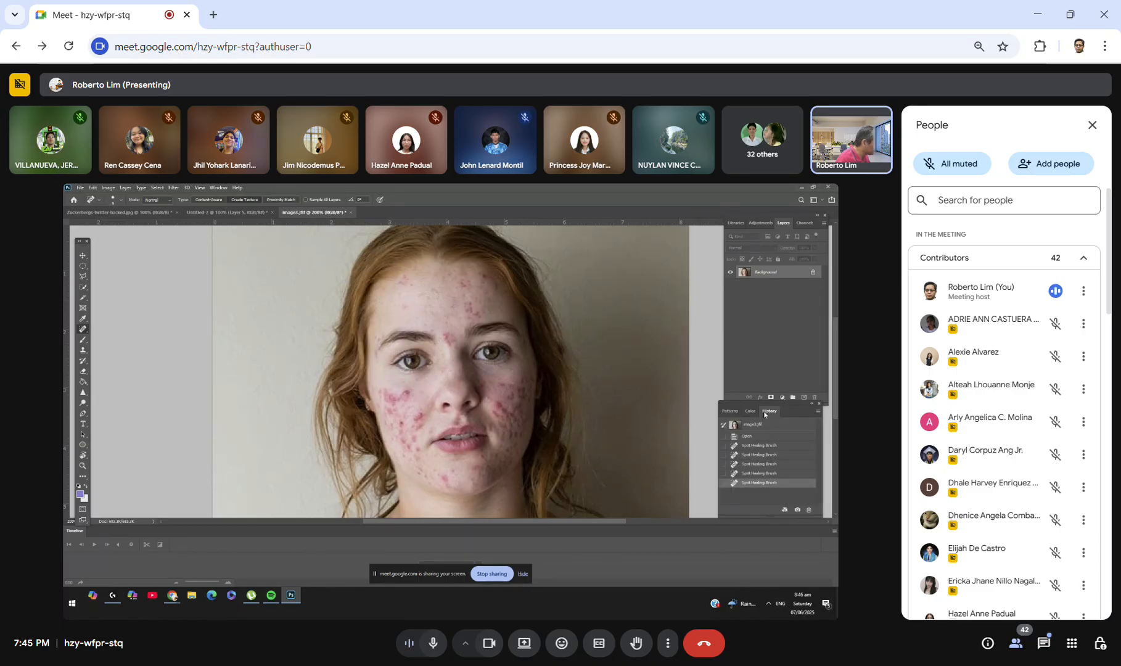
drag(793, 412, 685, 276)
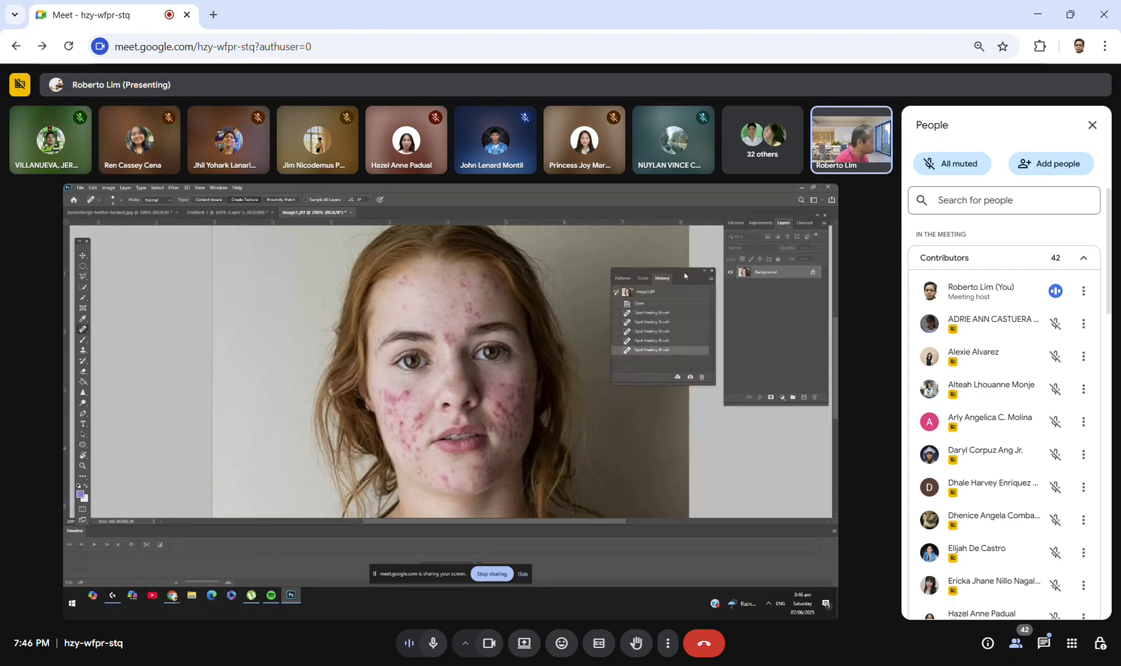
click(642, 278)
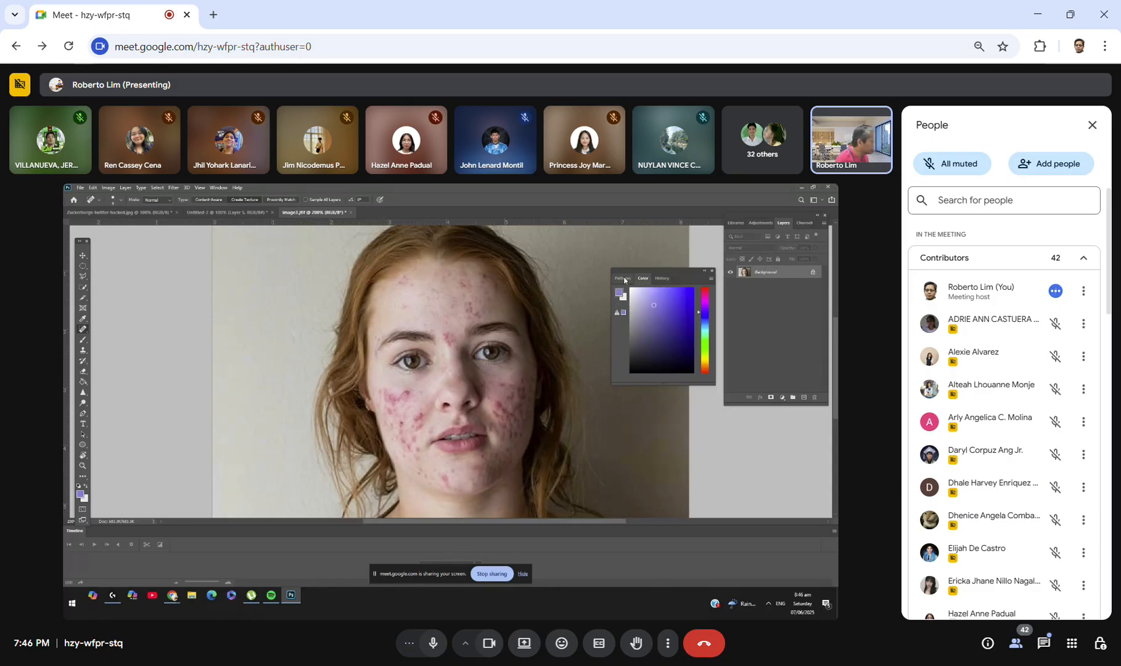
click(623, 278)
click(659, 278)
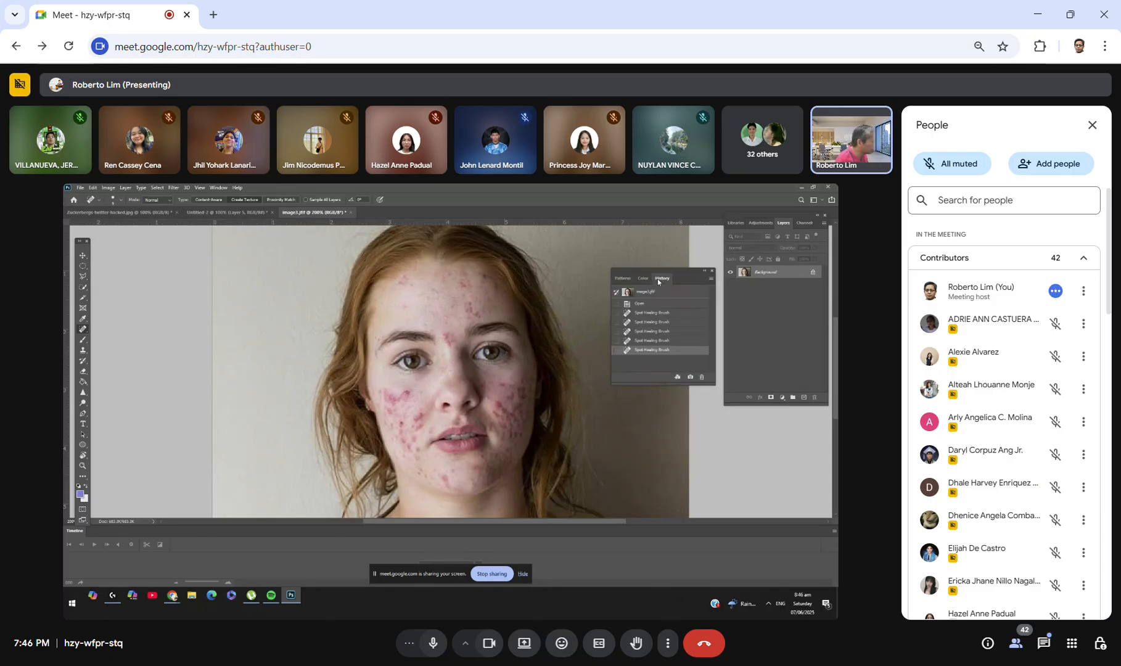
Step: Retouch two blemishes on the woman's forehead with the Spot Healing Brush
click(466, 308)
click(477, 283)
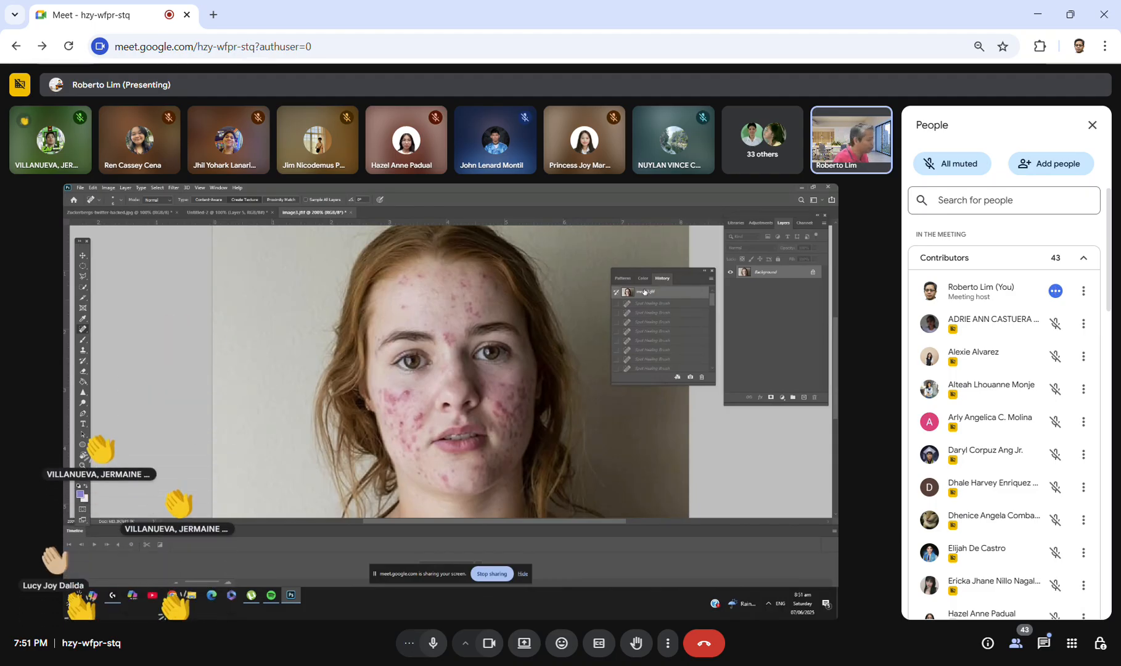
Step: Compare the portrait's earliest and latest Spot Healing Brush states using the edit history
scroll(710, 324, down, 2)
mouse_move(710, 324)
mouse_down()
mouse_move(712, 356)
mouse_move(703, 302)
mouse_up()
click(672, 305)
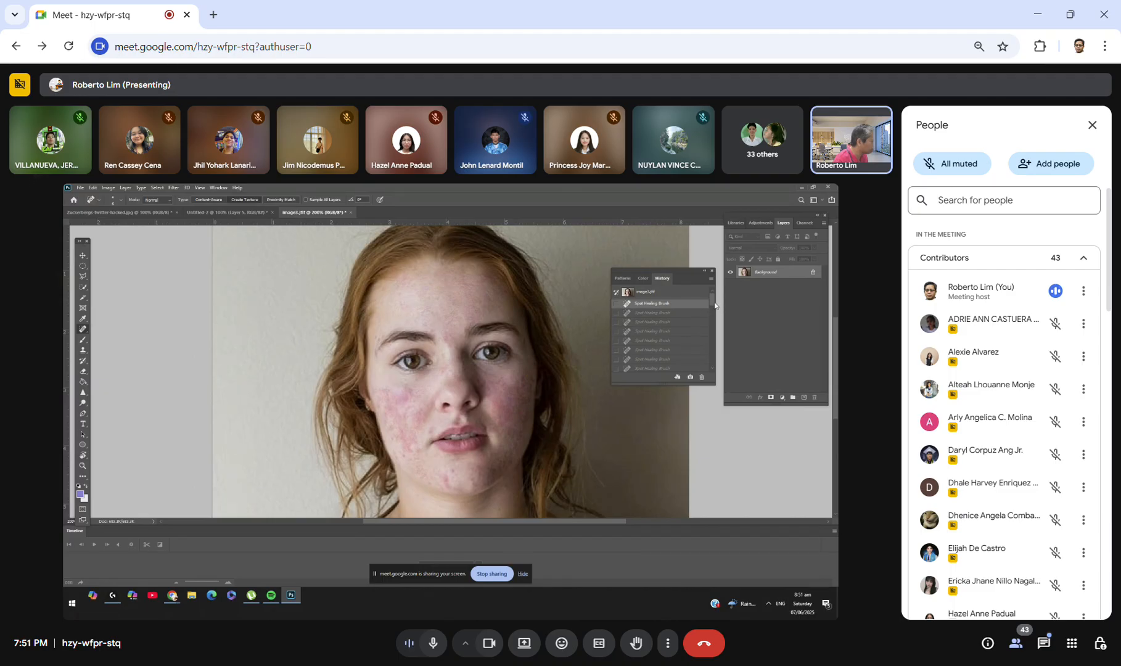
scroll(708, 315, down, 5)
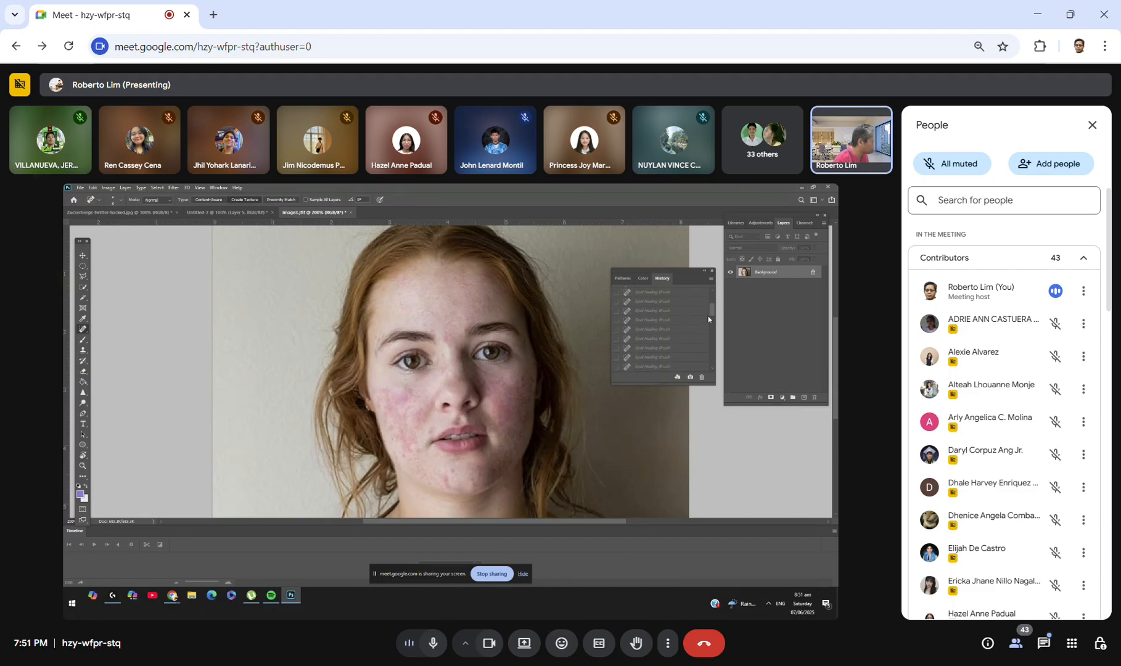
click(674, 369)
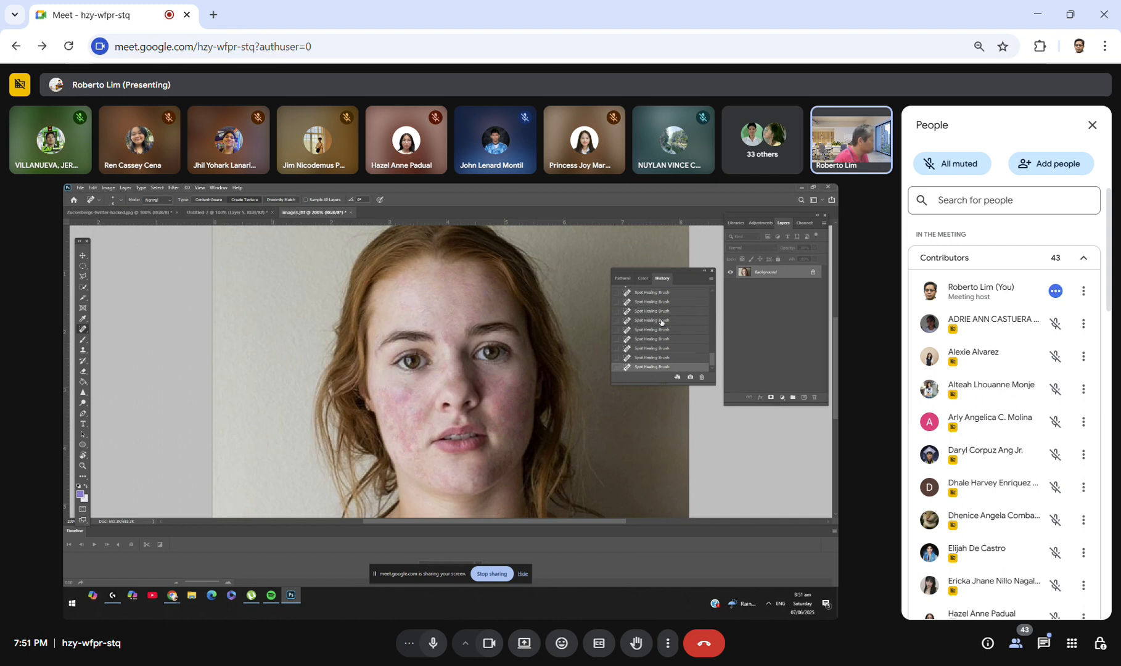
Step: Step back through several earlier Spot Healing Brush states in the edit history and return to the latest one
drag(713, 360, 705, 331)
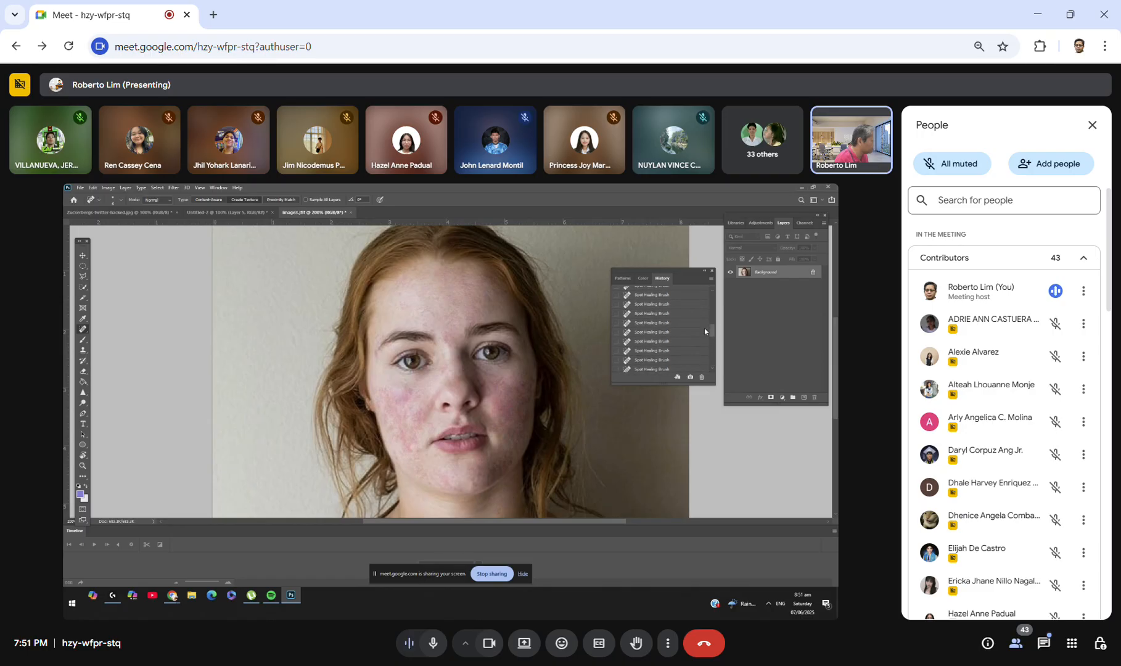
click(665, 323)
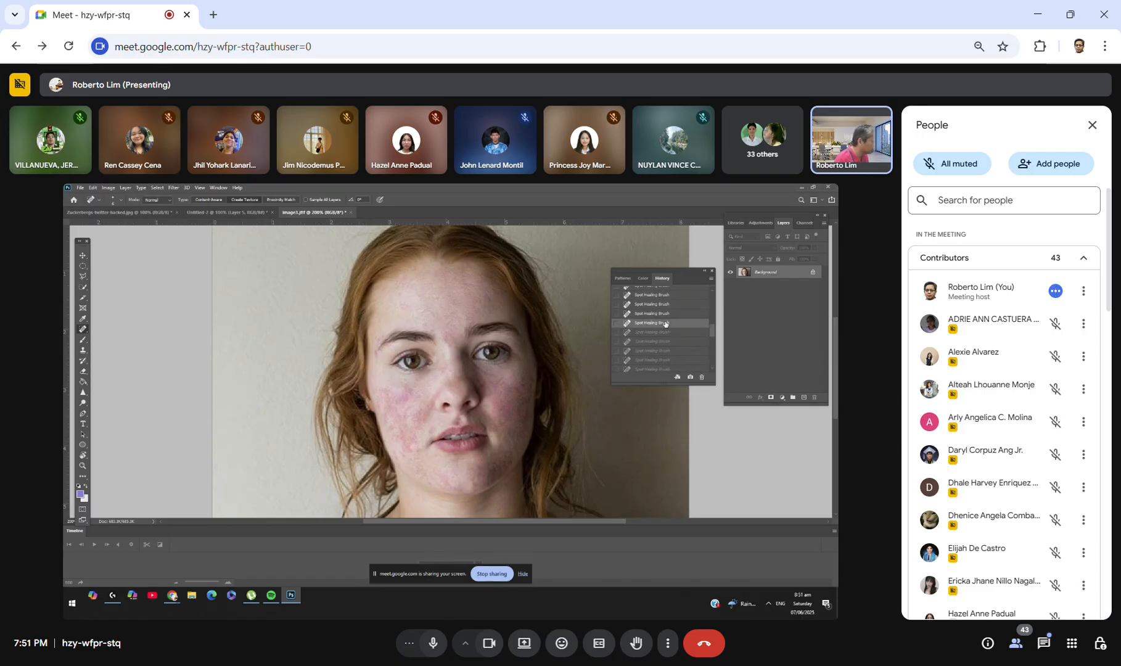
click(643, 305)
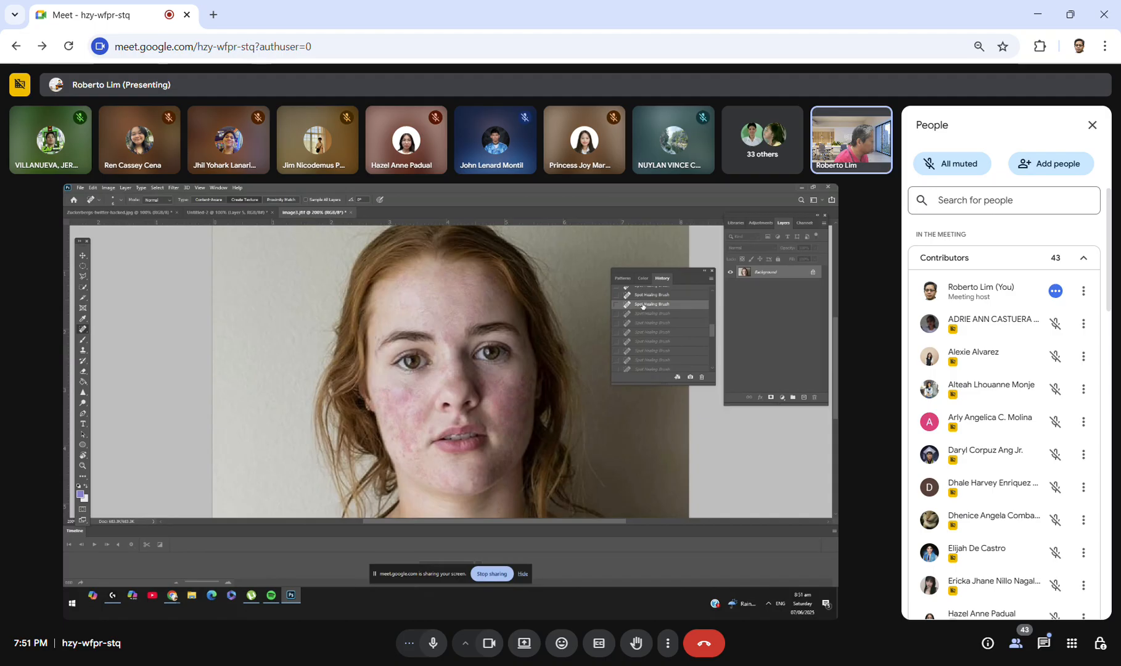
click(648, 293)
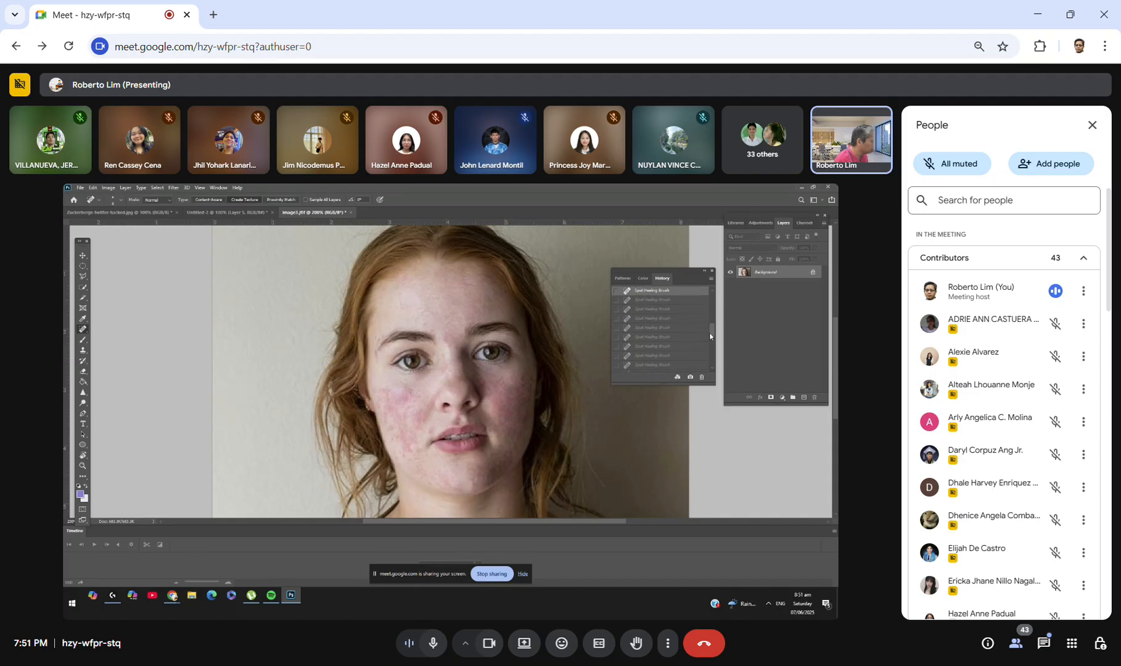
drag(710, 335, 710, 367)
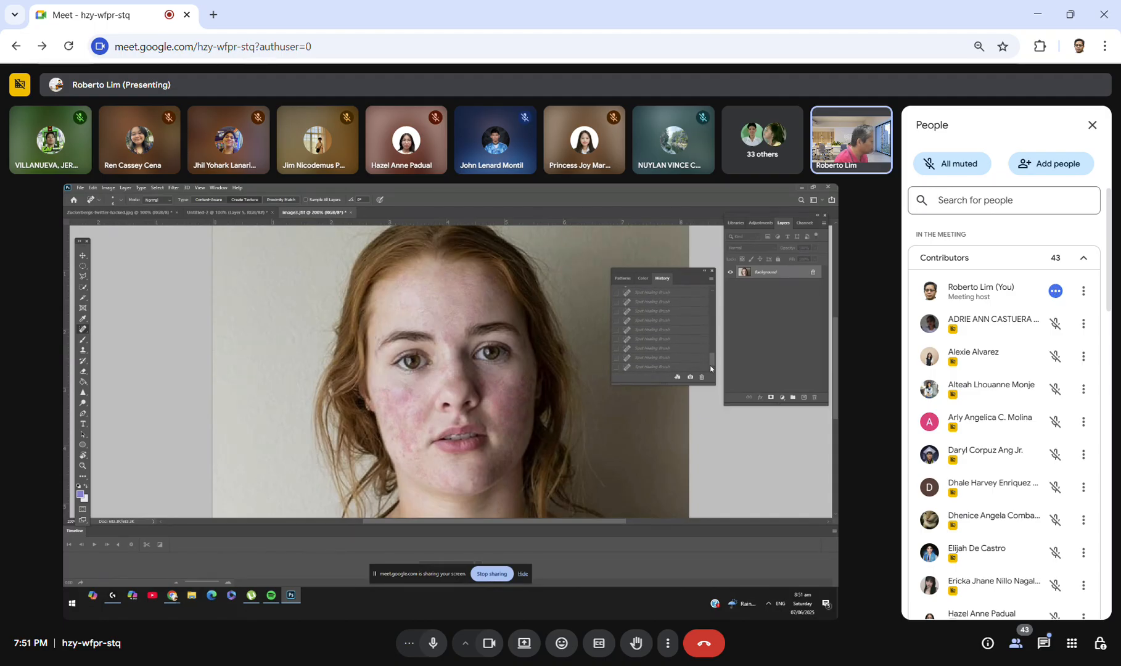
click(707, 367)
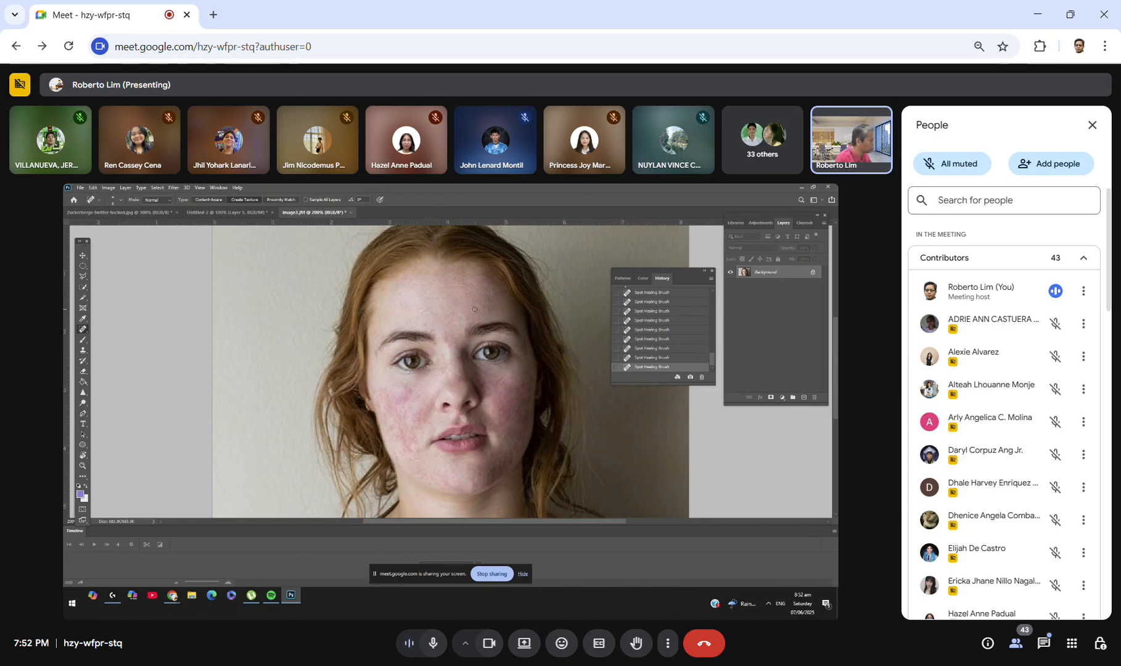
Step: Activate the Healing Brush and try retouching the woman's forehead without defining a source point
right_click(85, 334)
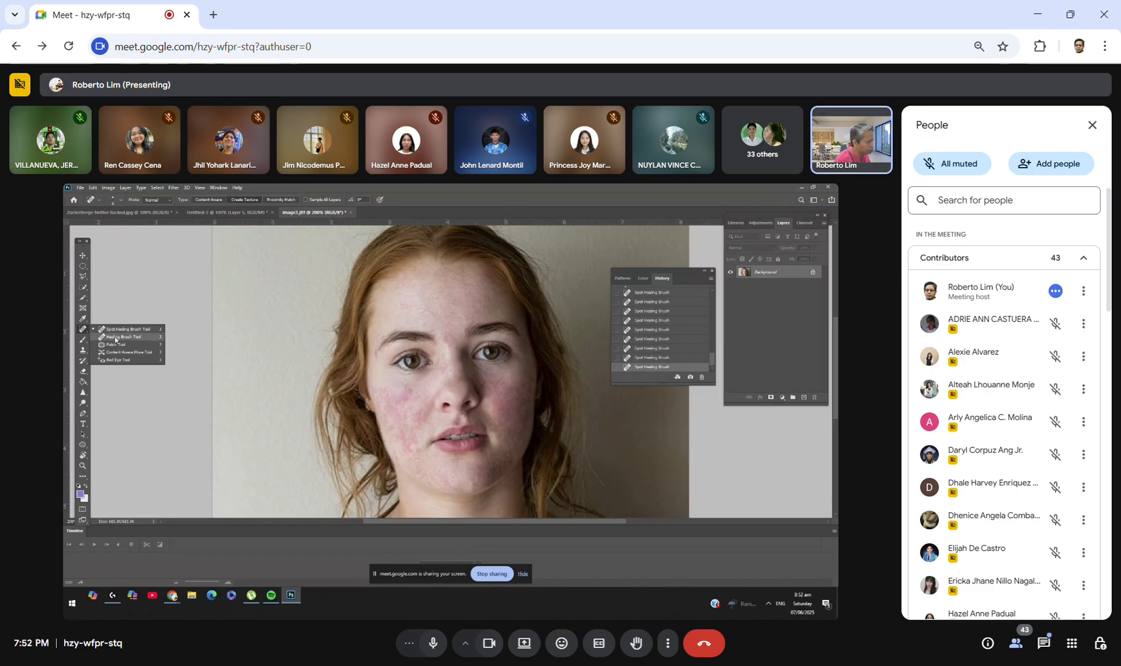
click(115, 337)
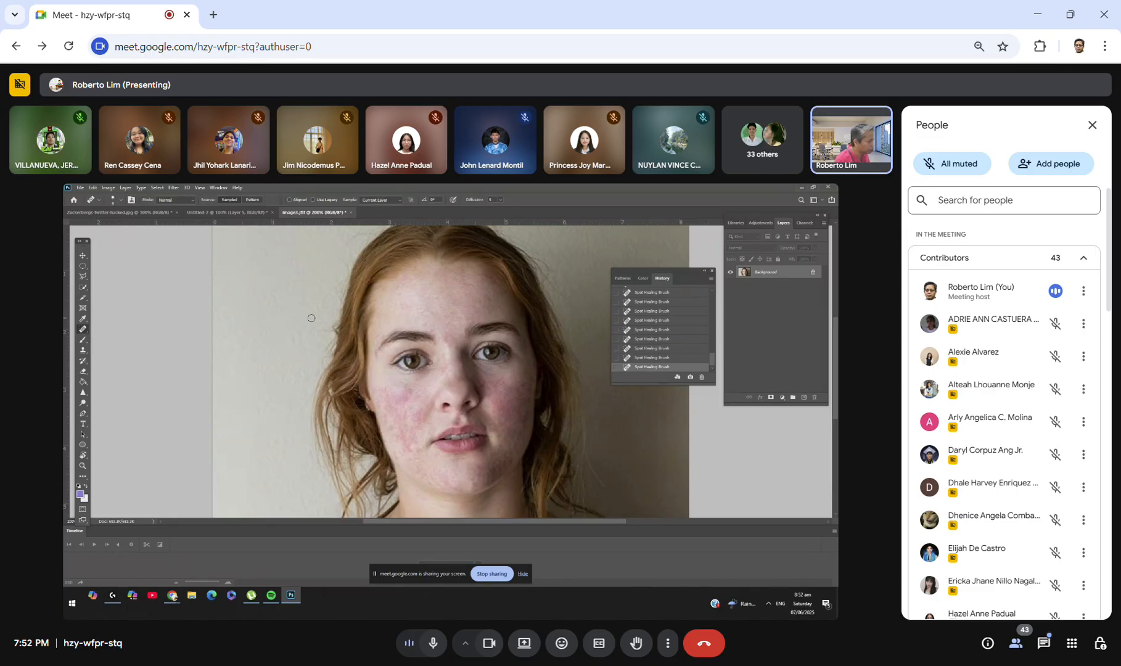
click(398, 304)
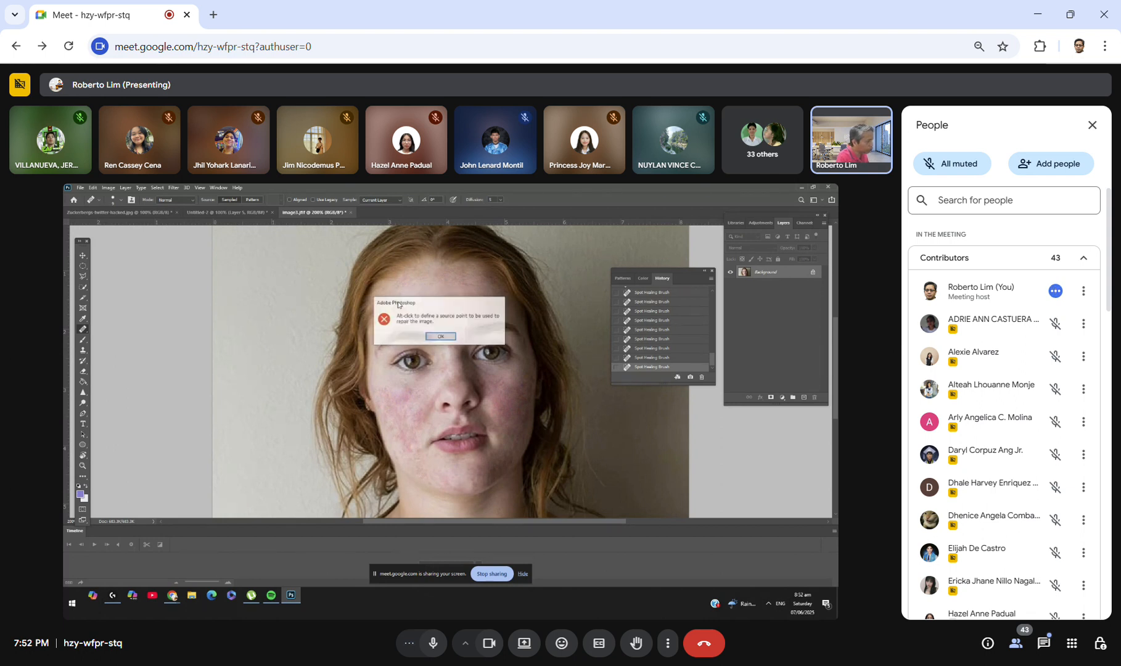
click(442, 337)
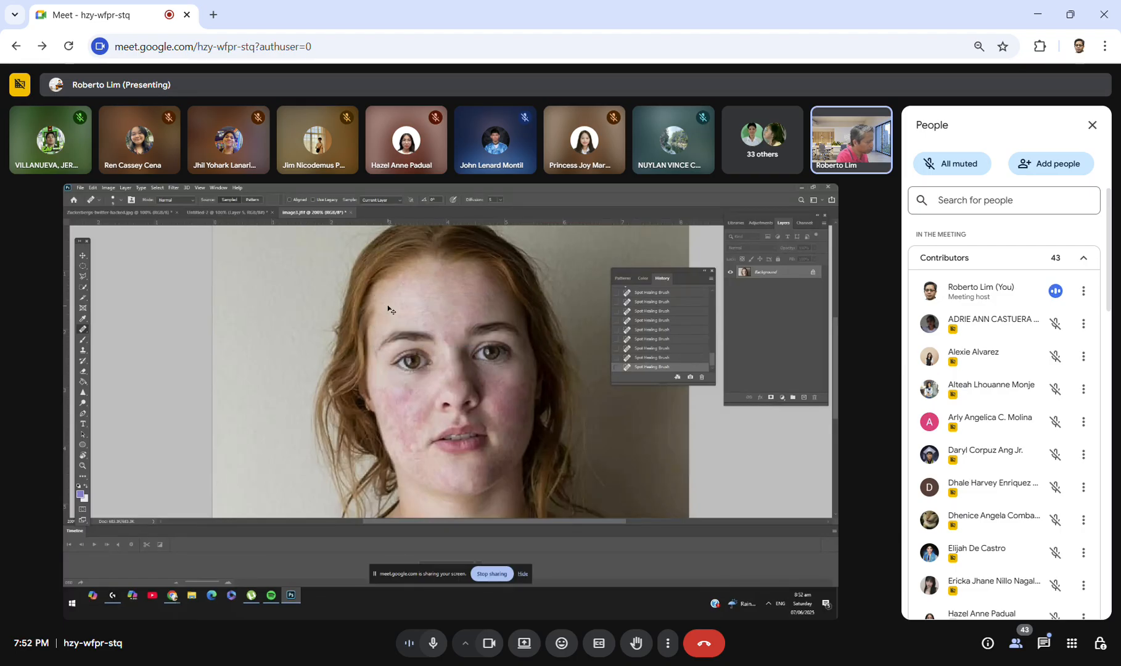
click(444, 307)
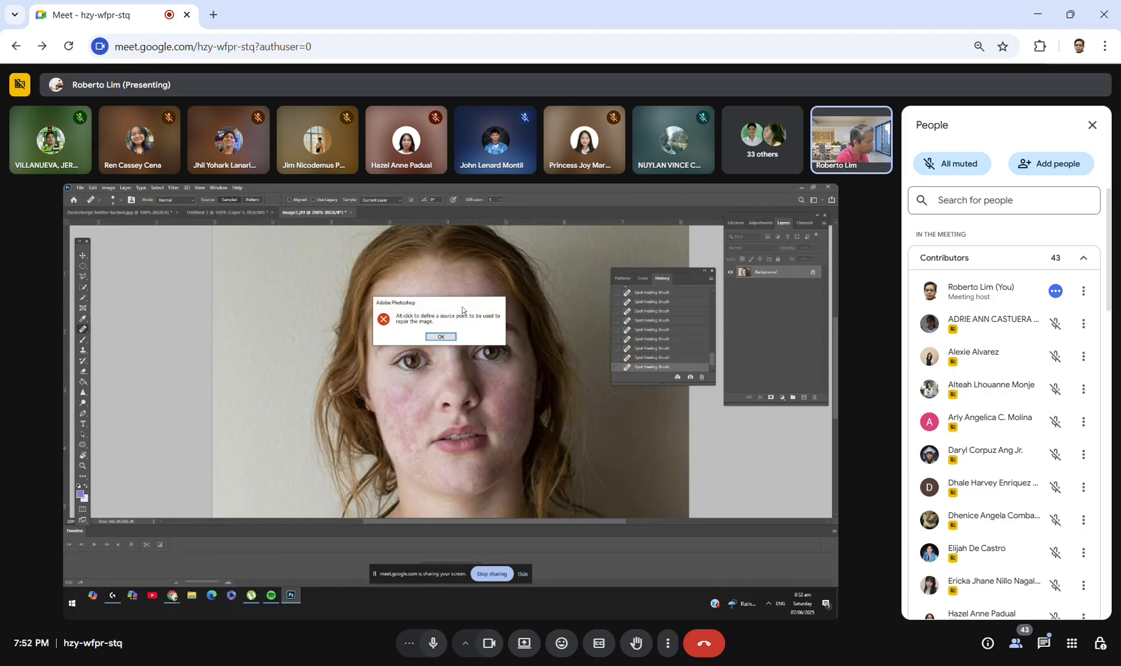
click(446, 336)
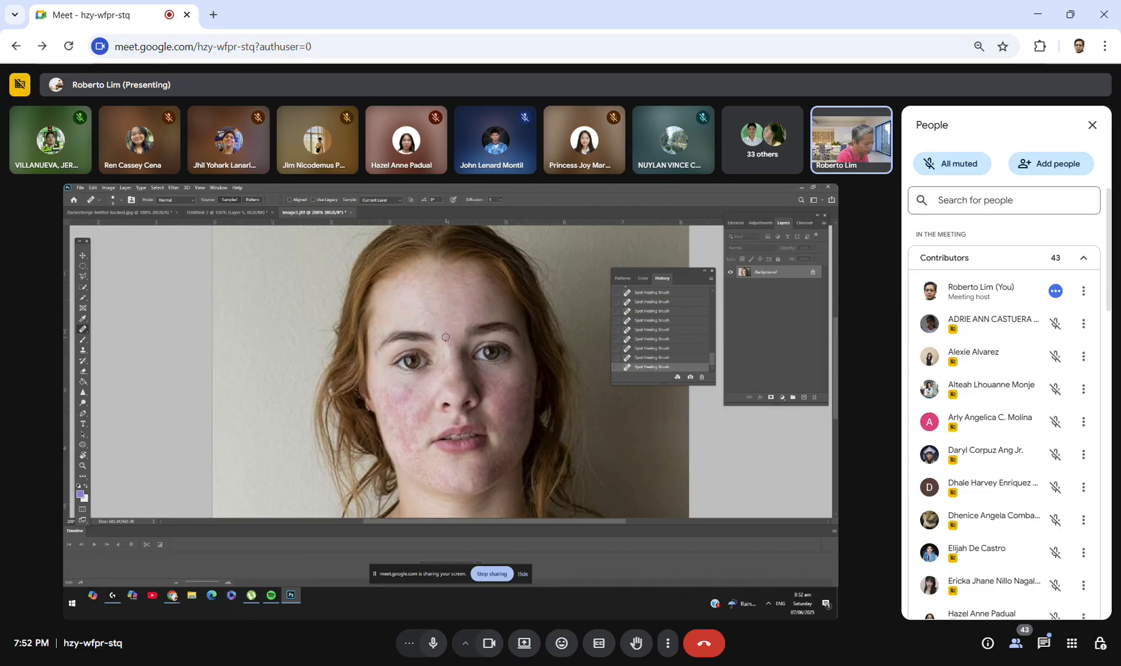
Step: Sample forehead skin as the Healing Brush source and retouch spots on the woman's forehead
alt+right_click(393, 310)
click(397, 305)
click(399, 308)
click(419, 291)
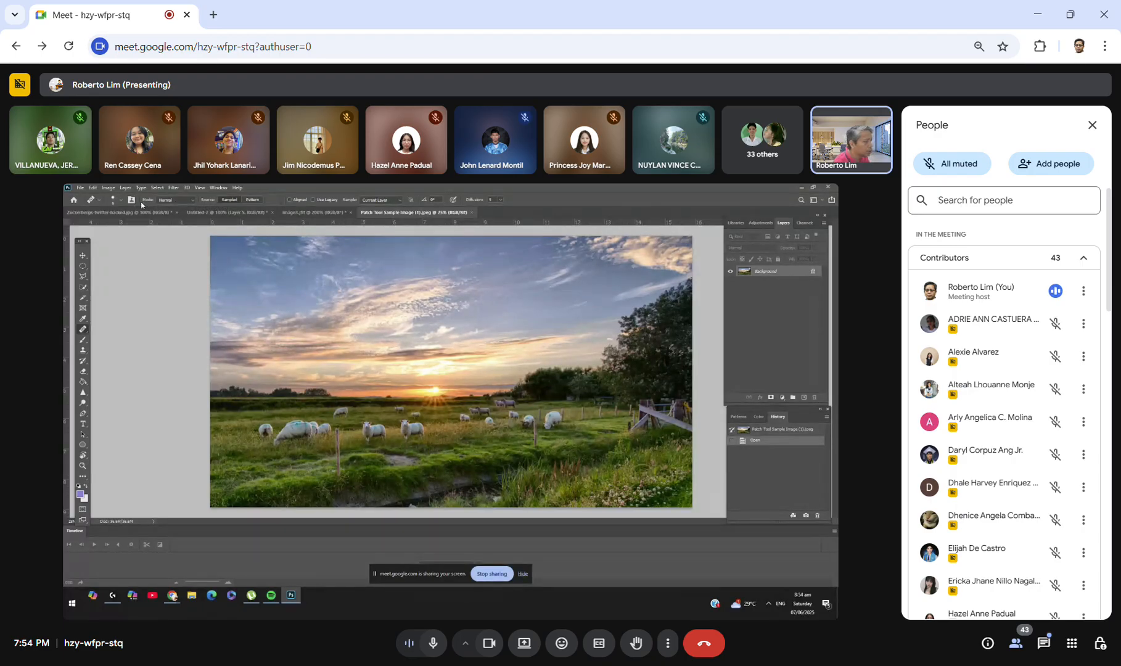
Step: Activate the Patch tool for the sheep landscape and unlock its background layer, leaving the layer style unchanged
right_click(86, 330)
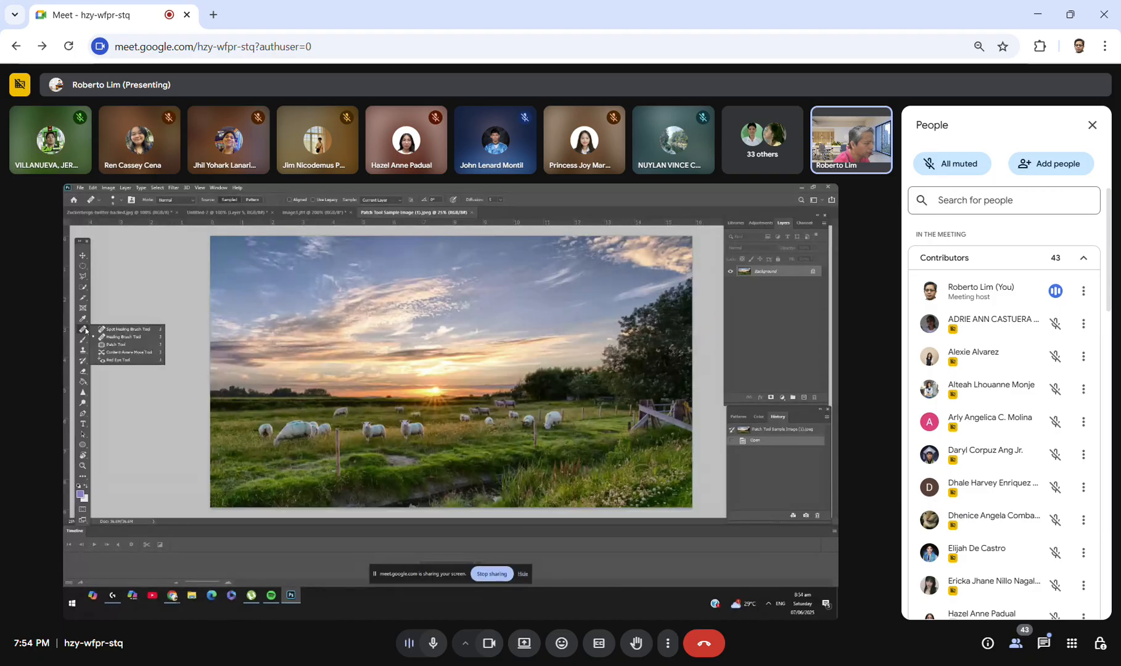
click(106, 349)
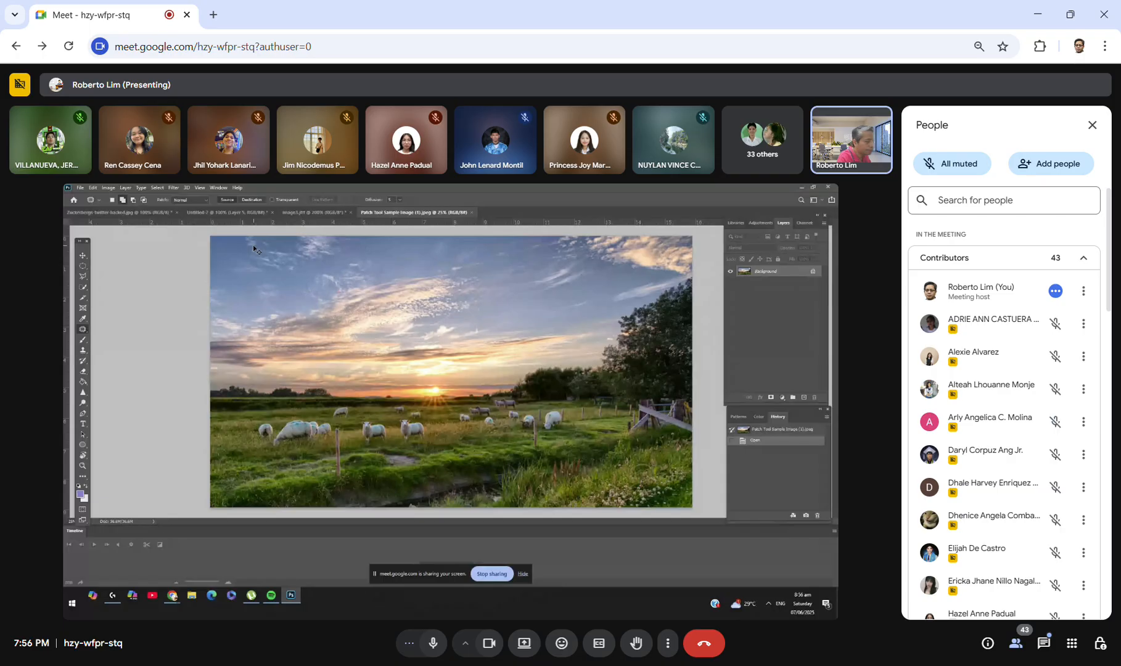
key(ctrl+Right)
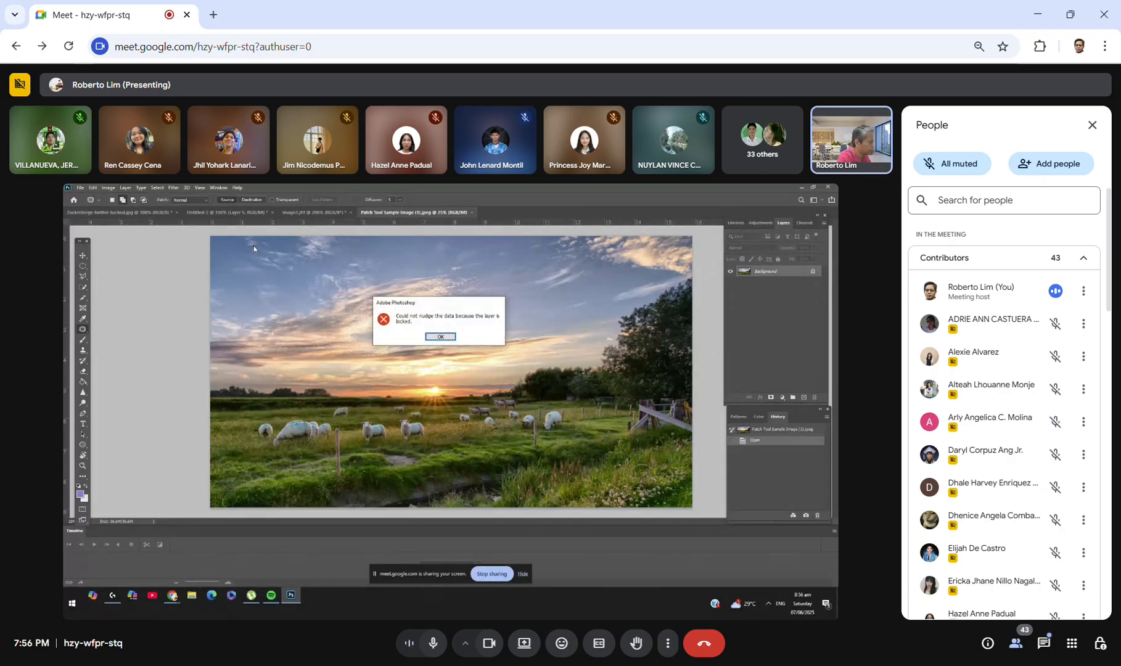
click(448, 338)
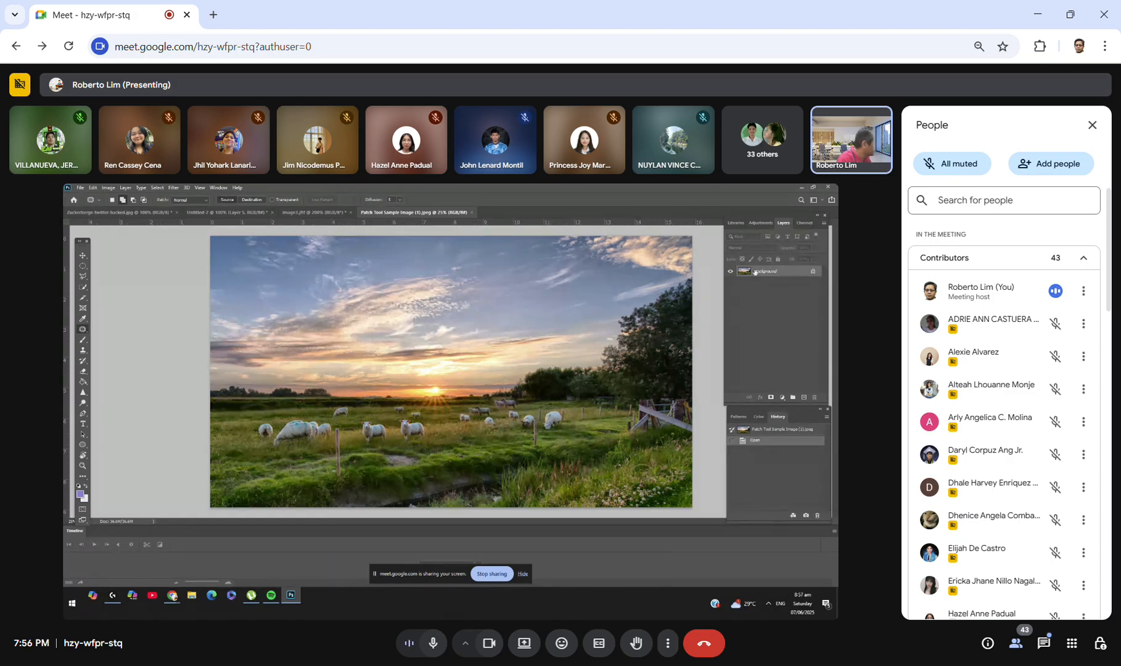
click(812, 273)
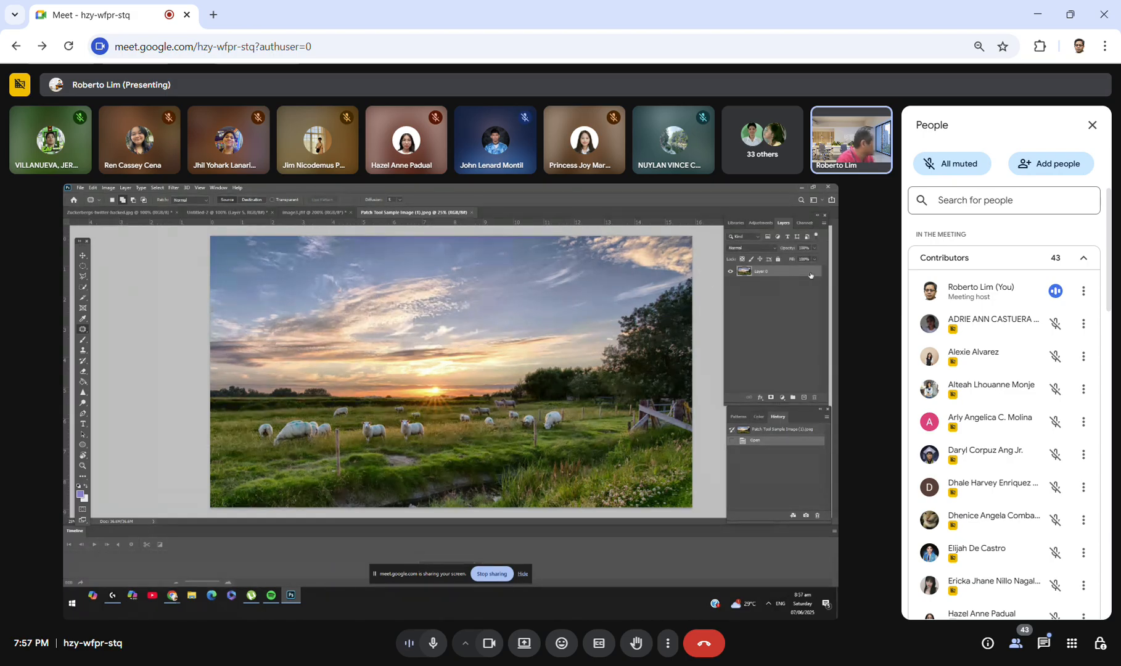
double_click(811, 275)
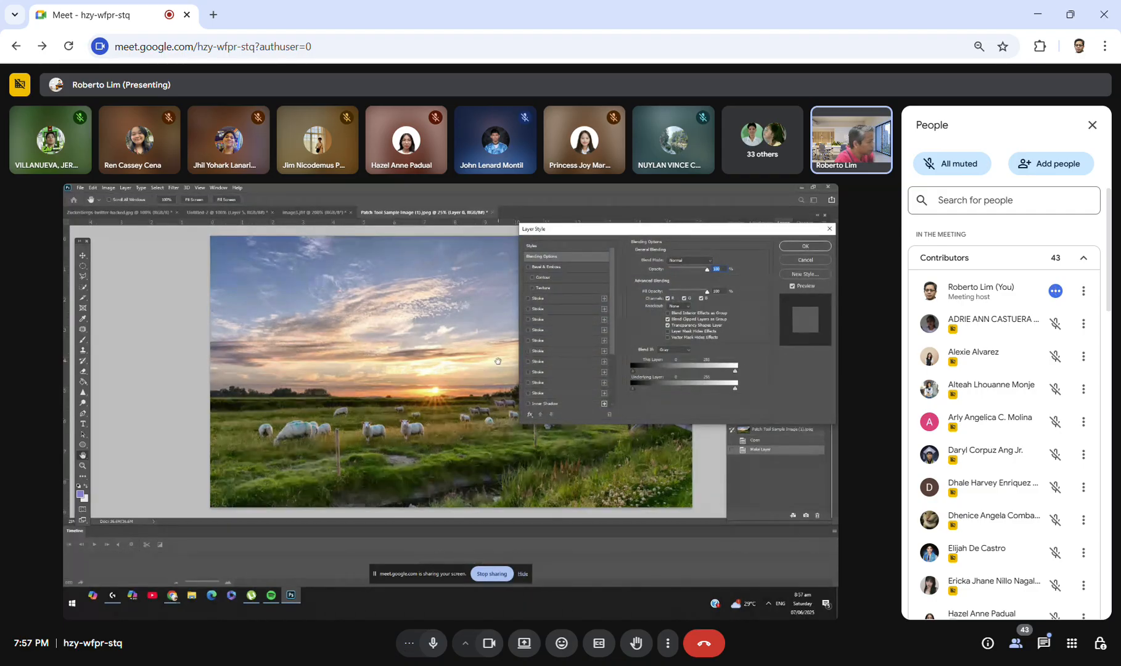
key(Escape)
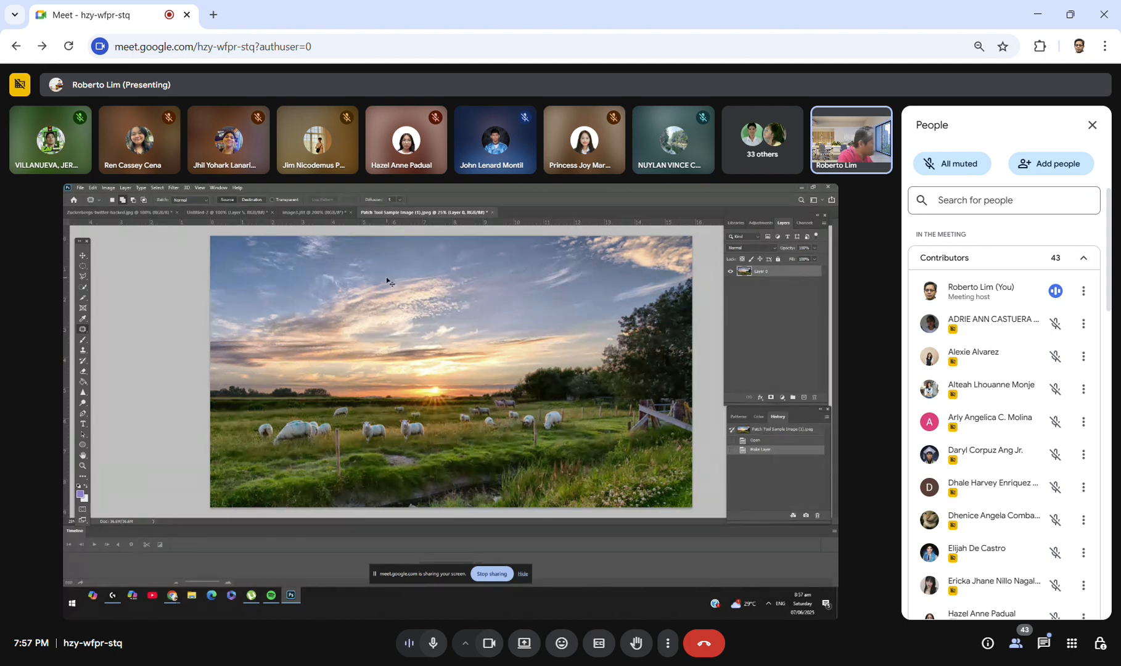
Step: Draw a rough Patch tool outline around the front-facing sheep near the middle of the foreground
key(ctrl+plus)
key(ctrl+plus)
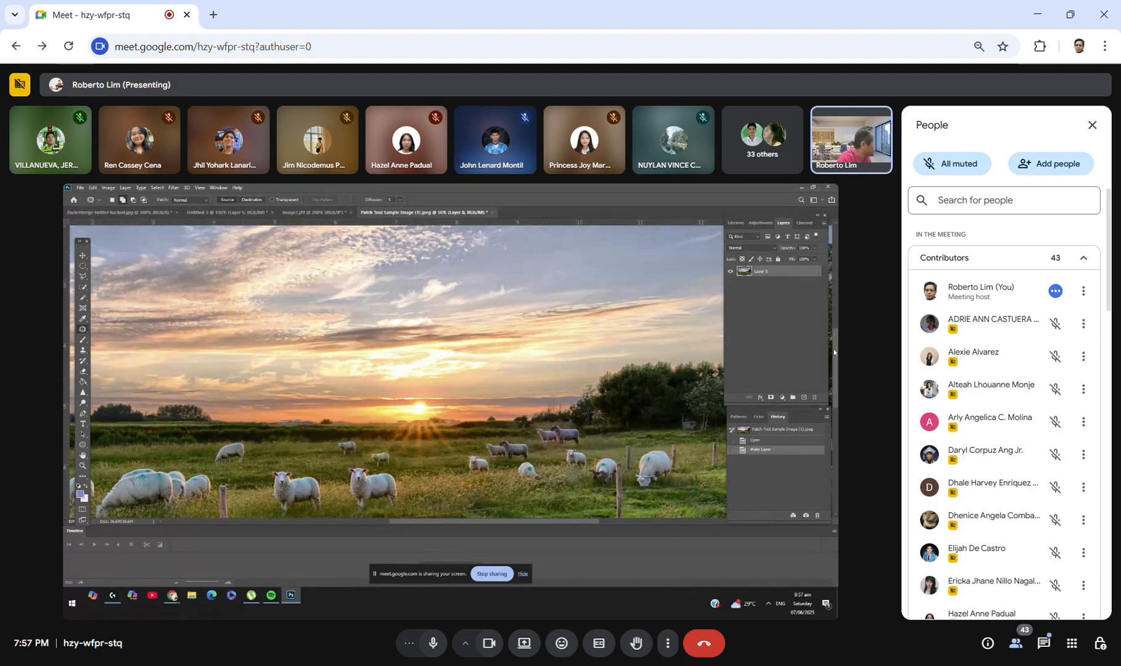
drag(836, 350, 837, 378)
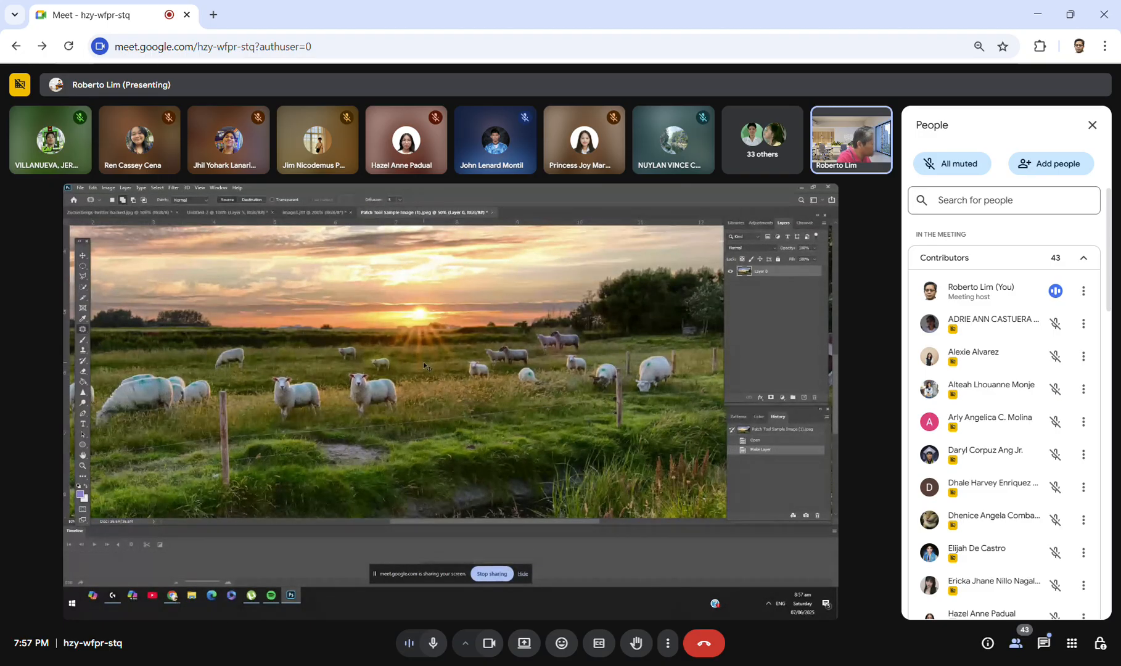
key(ctrl+plus)
key(ctrl+plus)
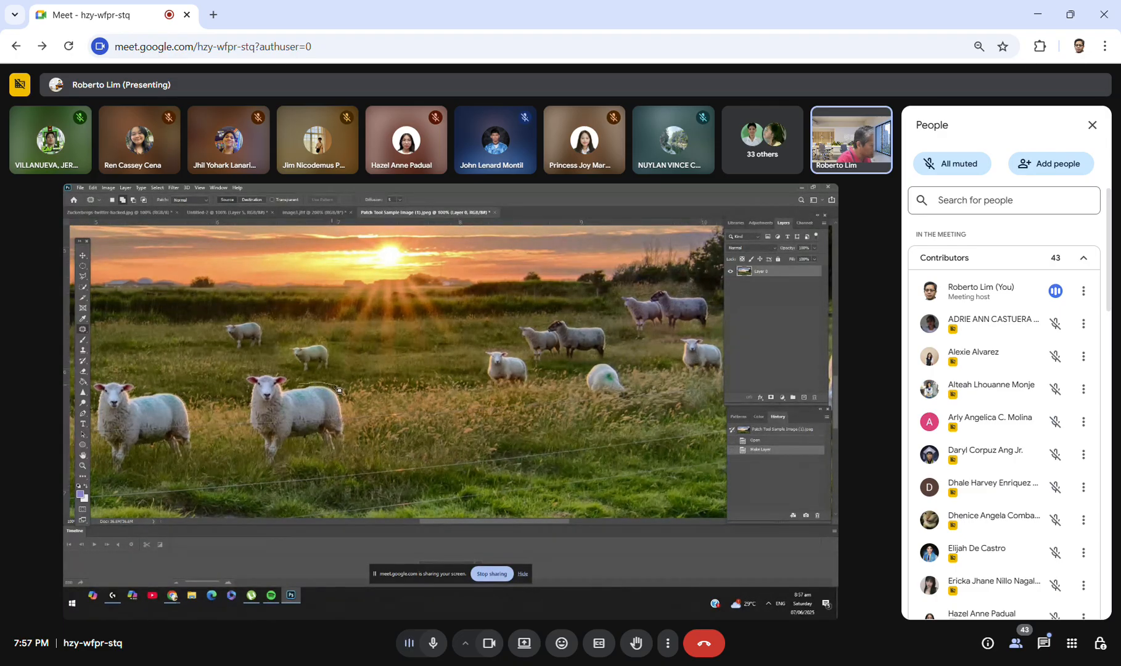
mouse_move(335, 386)
mouse_down()
mouse_move(348, 456)
mouse_move(315, 440)
mouse_move(284, 451)
mouse_move(274, 470)
mouse_move(248, 395)
mouse_move(249, 424)
mouse_move(259, 393)
mouse_move(304, 390)
mouse_up()
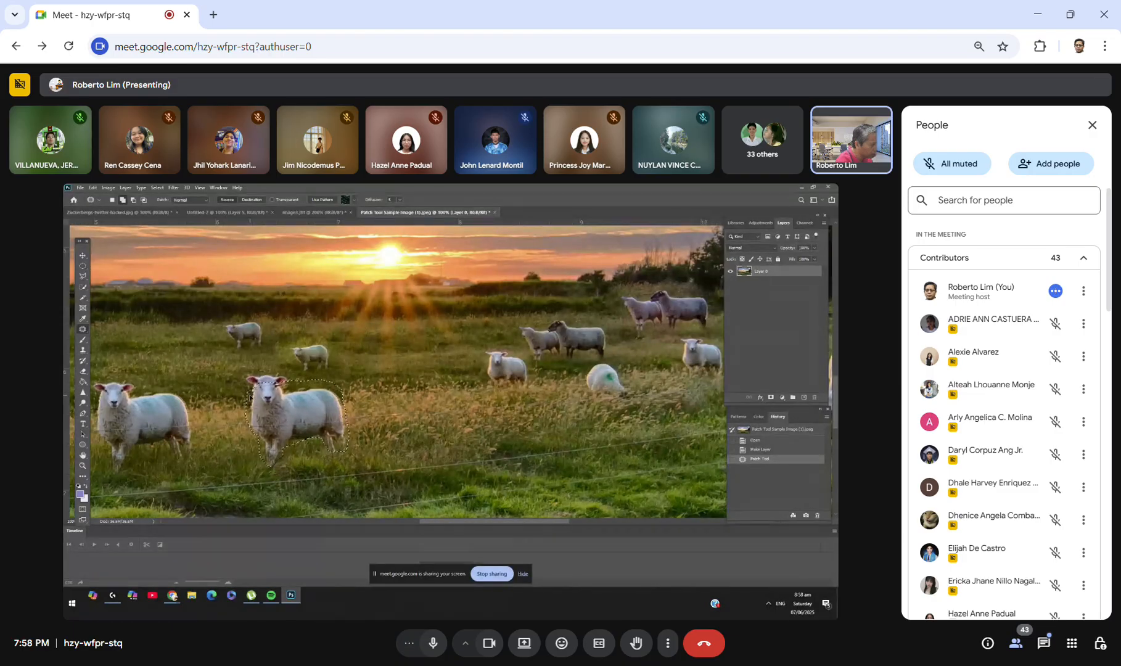
Step: Refine the patch selection around the sheep by adding its head and subtracting the excess grass
drag(248, 398, 254, 401)
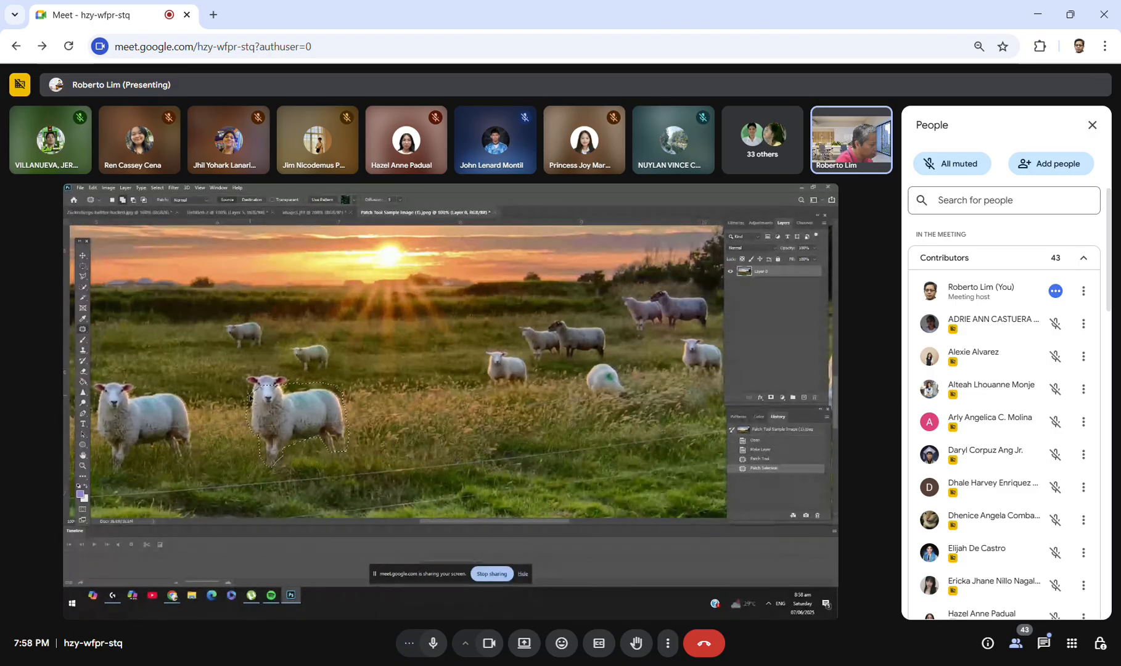
drag(252, 396, 255, 399)
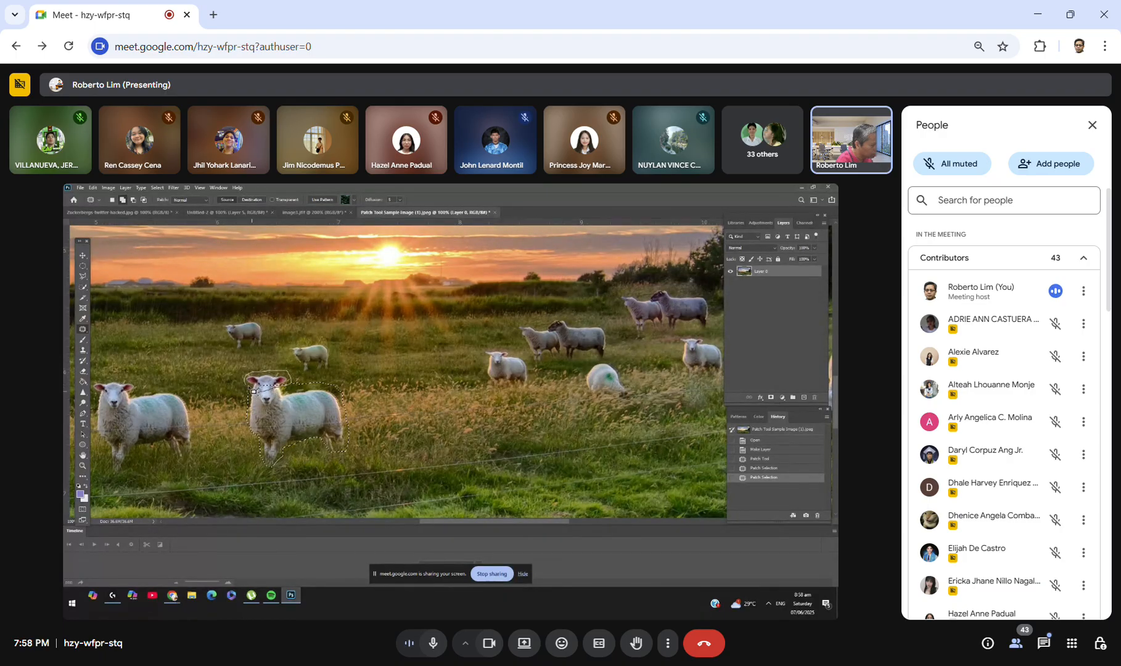
drag(252, 391, 252, 390)
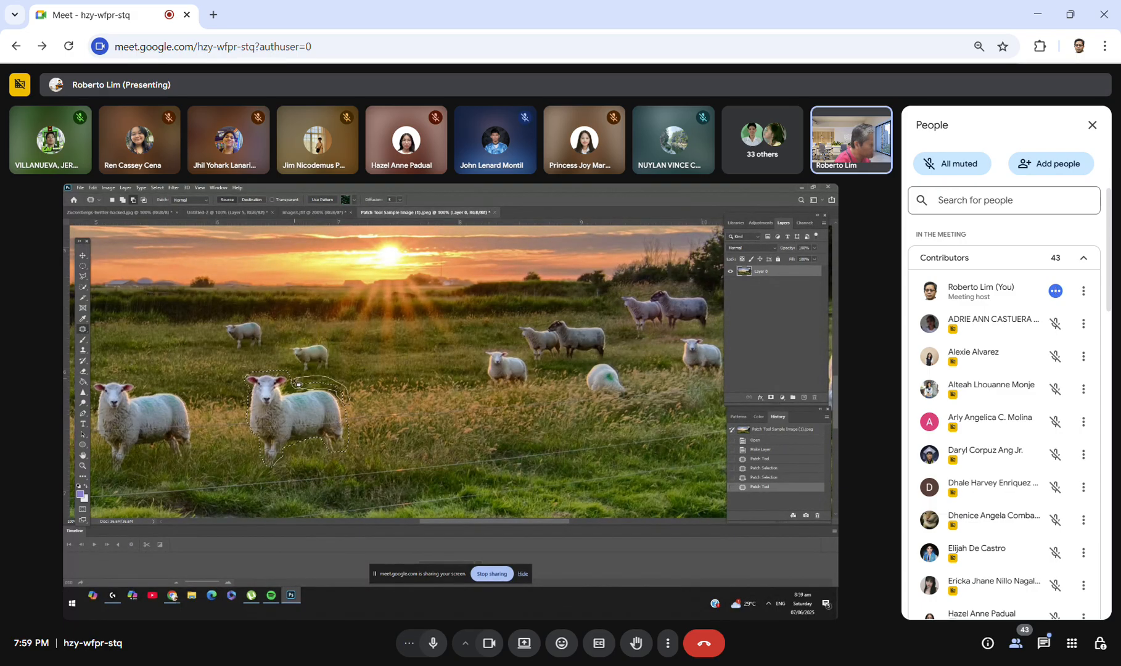
drag(297, 385, 280, 377)
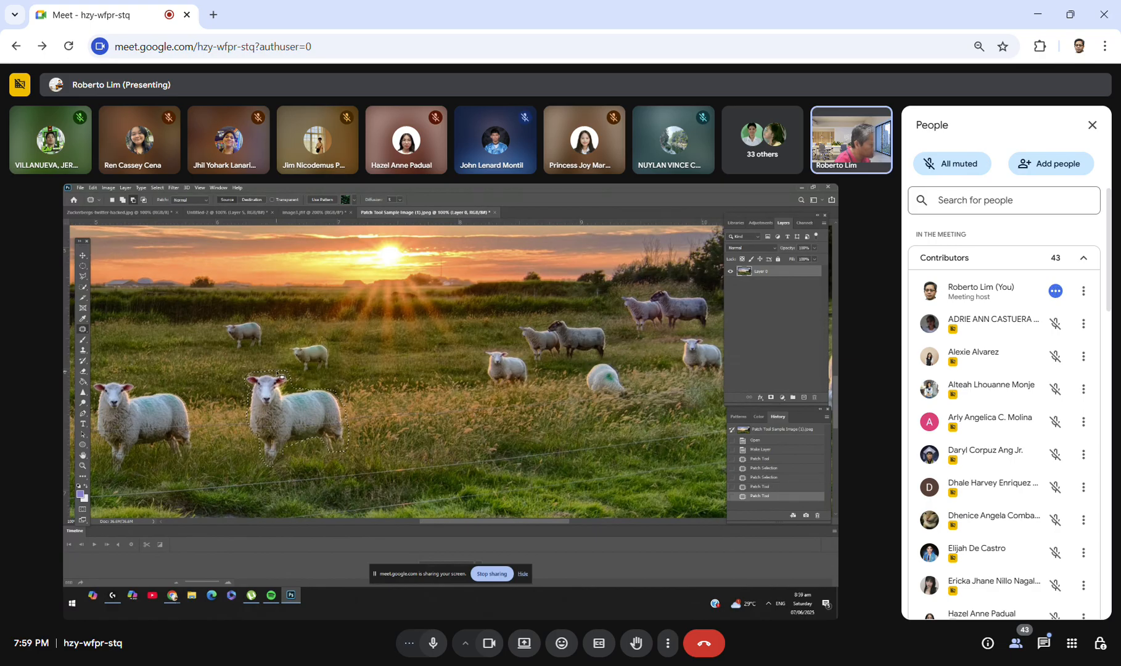
drag(278, 373, 277, 371)
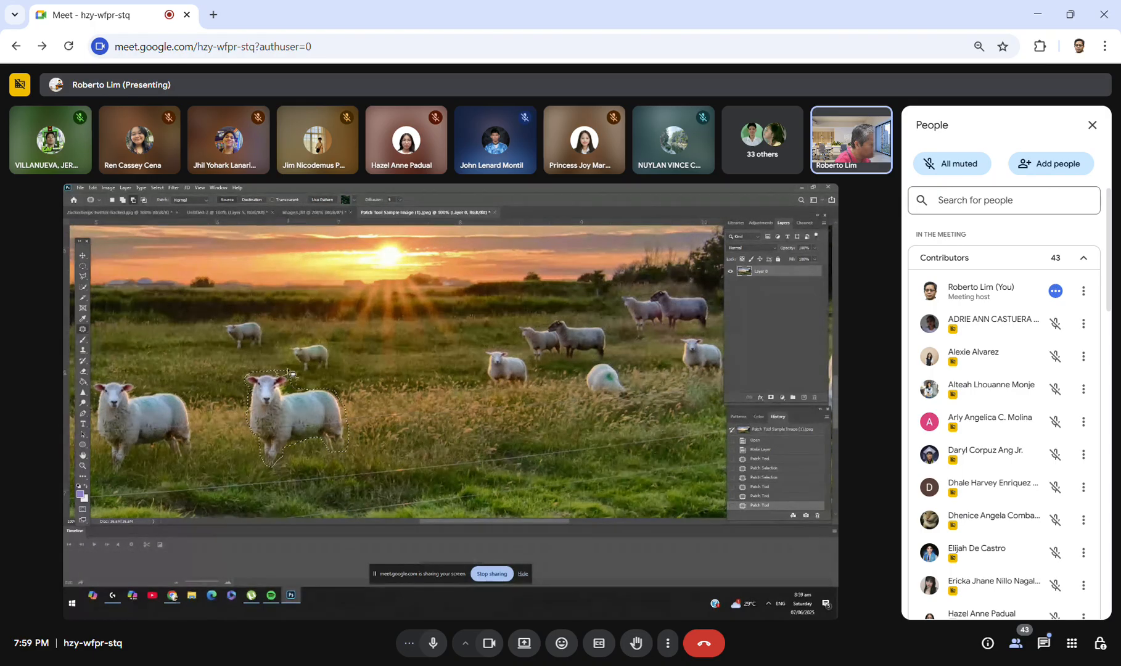
drag(282, 375, 275, 374)
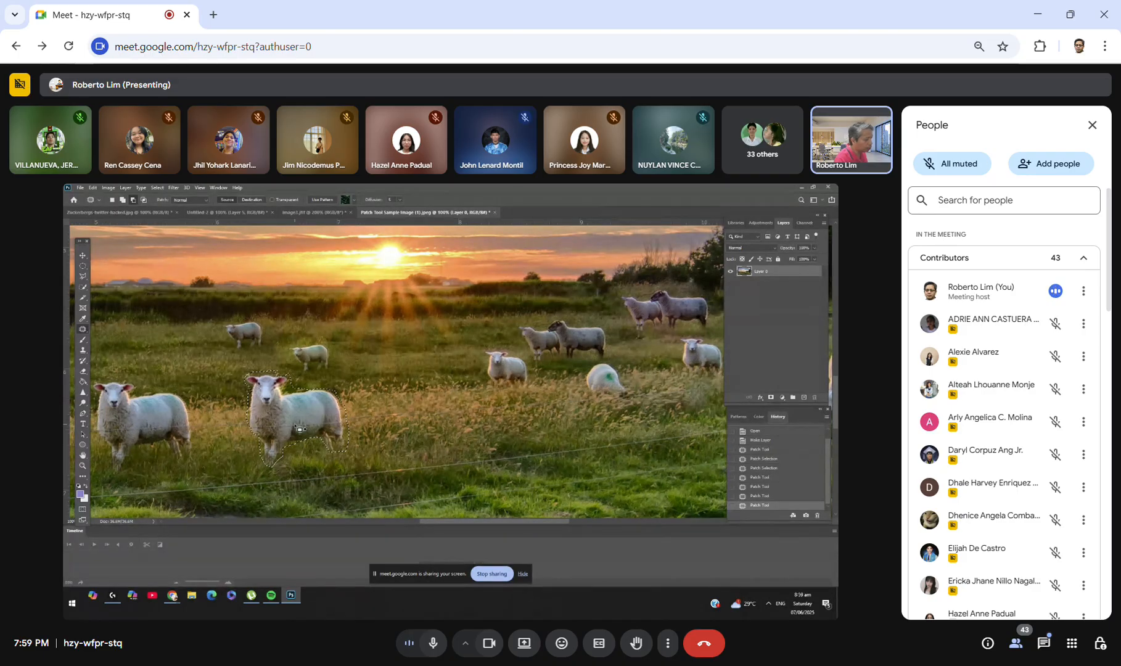
Step: Patch over the selected sheep with the grass to its right and clear the selection
drag(299, 428, 390, 422)
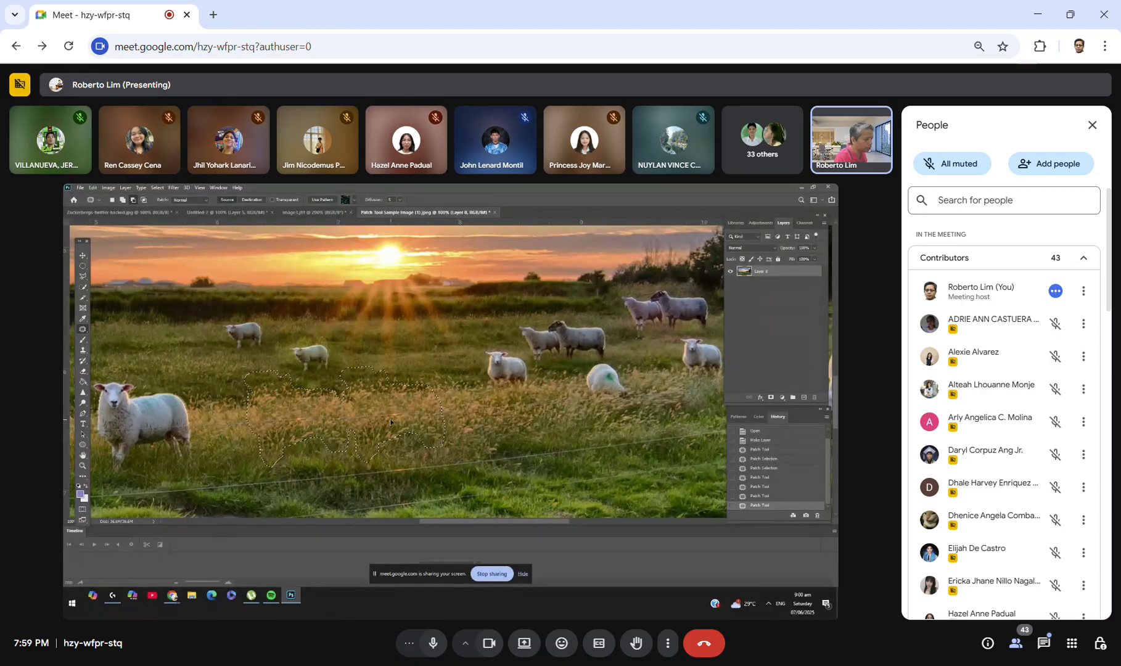
drag(391, 422, 391, 423)
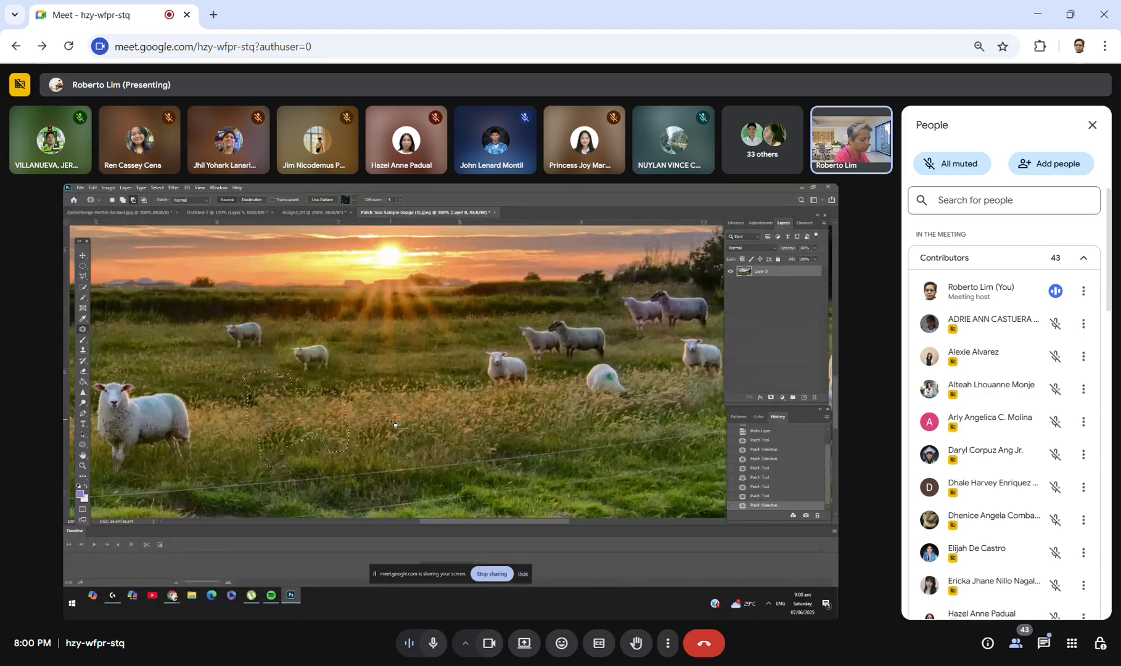
key(ctrl+d)
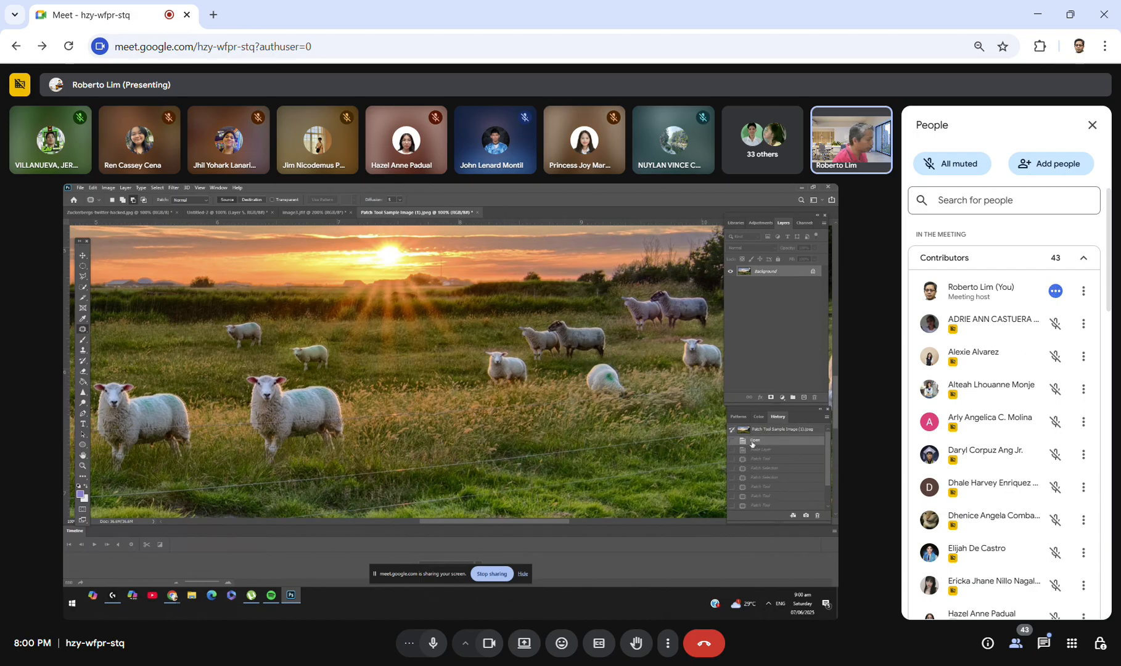
Step: Outline the pair of sheep standing together in the middle distance with the Patch tool and subtract the excess grass behind them
mouse_move(829, 457)
mouse_down()
mouse_move(828, 478)
mouse_move(820, 445)
mouse_up()
key(ctrl+plus)
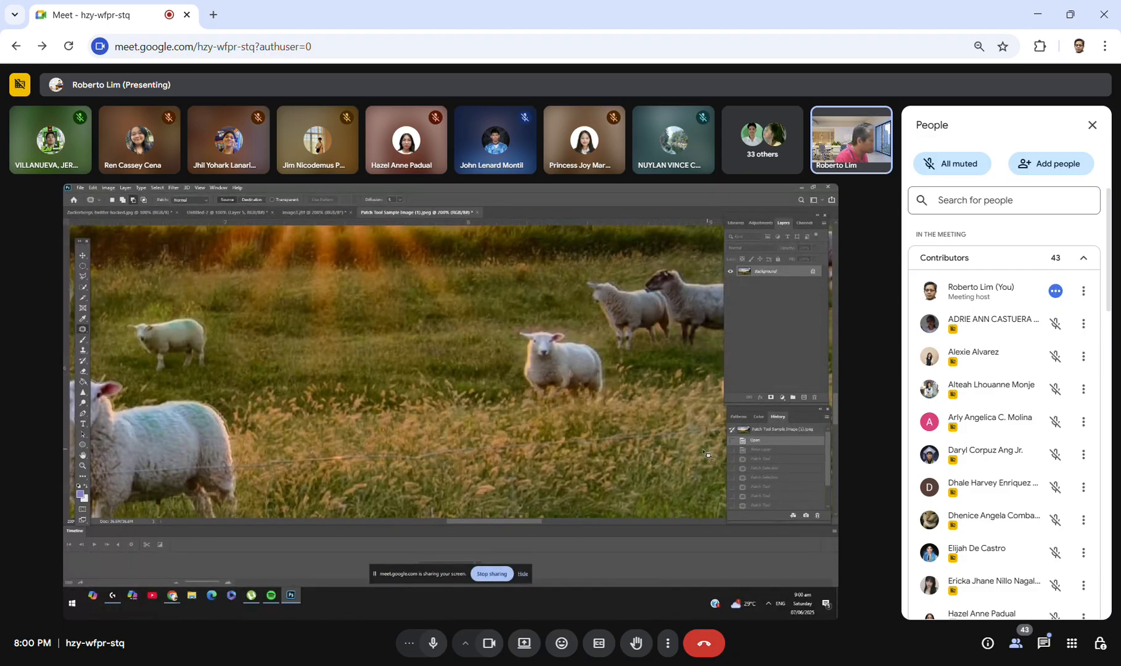
drag(516, 523, 529, 520)
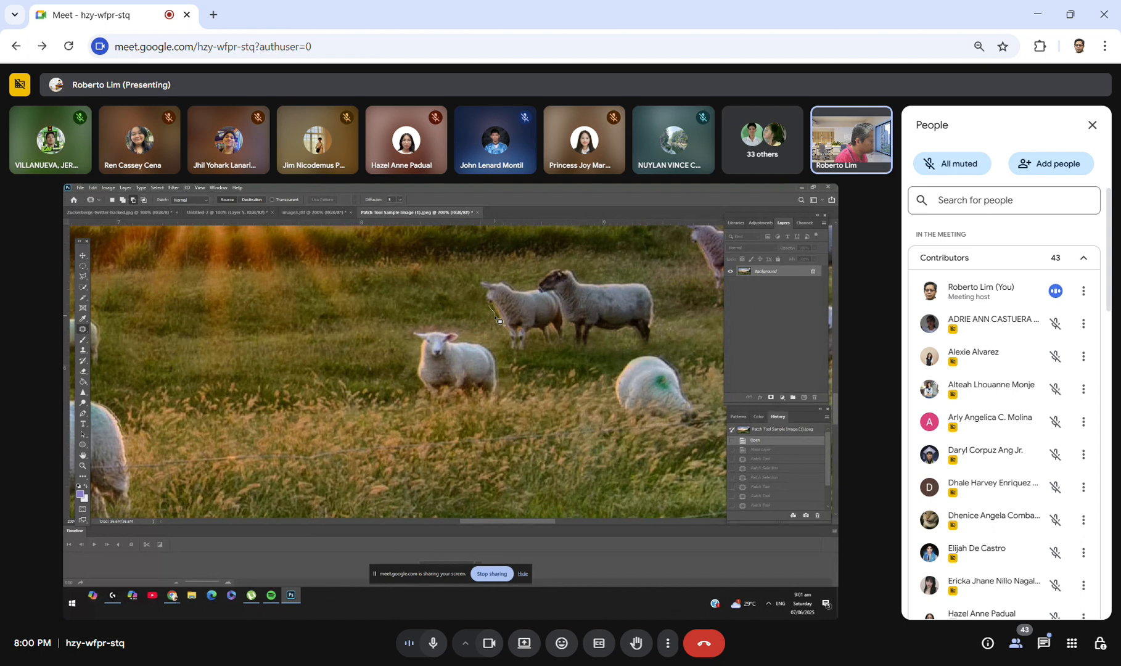
mouse_move(504, 327)
mouse_down()
mouse_move(517, 357)
mouse_move(532, 333)
mouse_move(549, 350)
mouse_move(597, 348)
mouse_up()
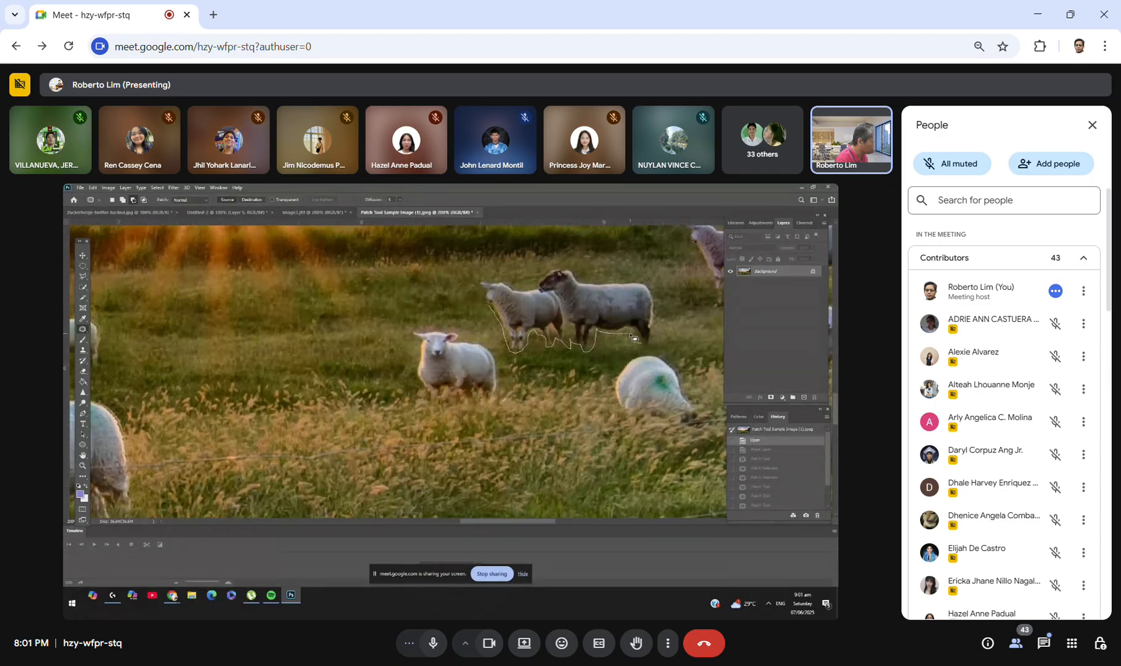
mouse_move(637, 341)
mouse_down()
mouse_move(648, 349)
mouse_move(684, 321)
mouse_move(634, 284)
mouse_move(560, 272)
mouse_move(528, 289)
mouse_move(480, 283)
mouse_move(497, 313)
mouse_up()
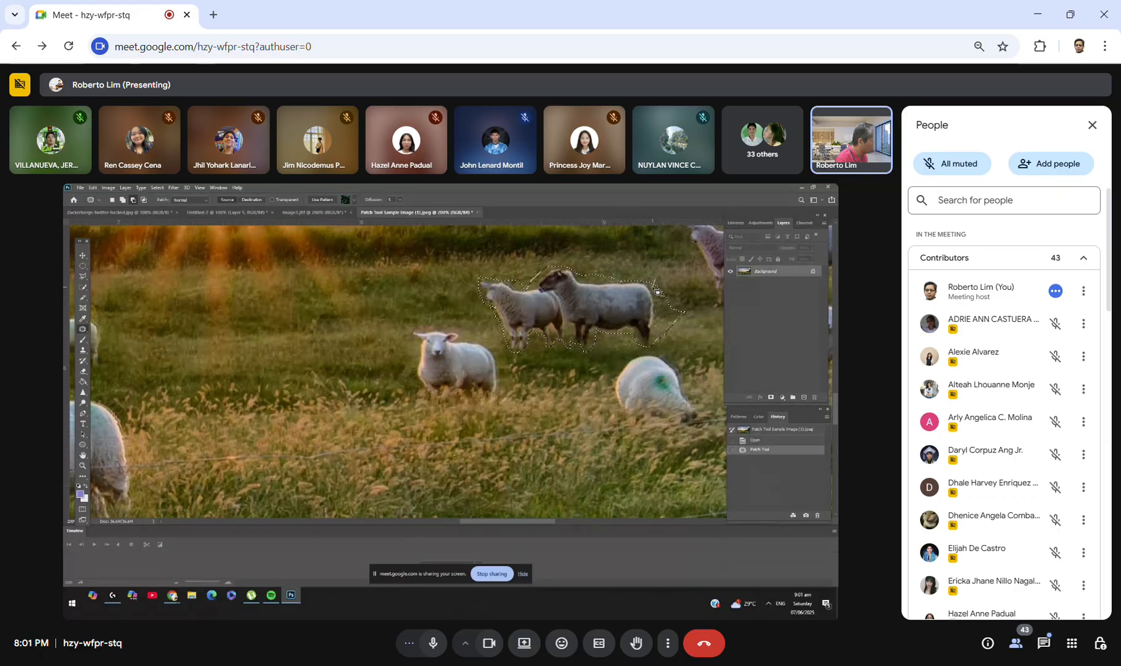
mouse_move(658, 314)
mouse_down()
mouse_move(664, 354)
mouse_move(693, 315)
mouse_move(657, 284)
mouse_up()
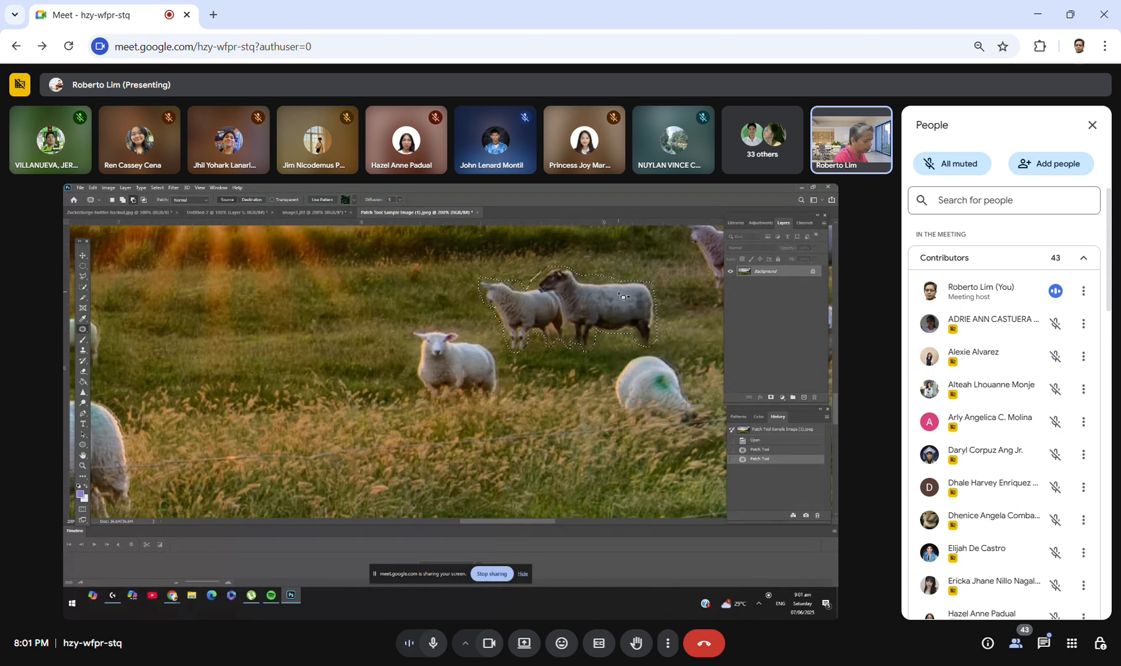
Step: Patch over the selected pair of sheep with the open grass far to their left and clear the selection
key(ctrl+minus)
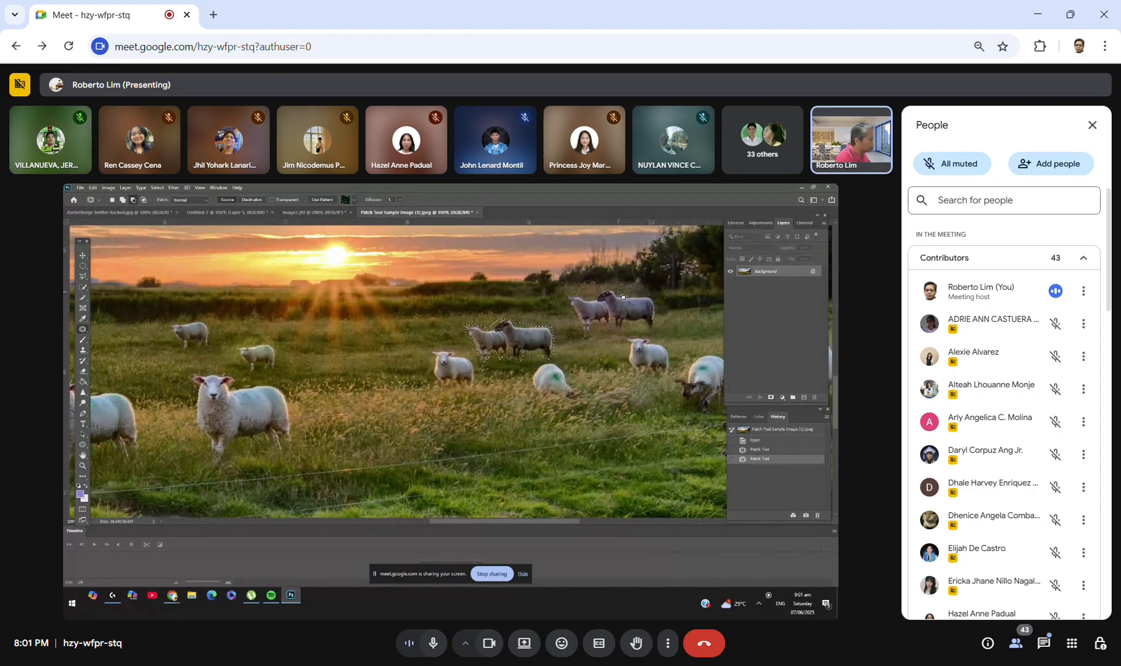
drag(520, 332, 154, 343)
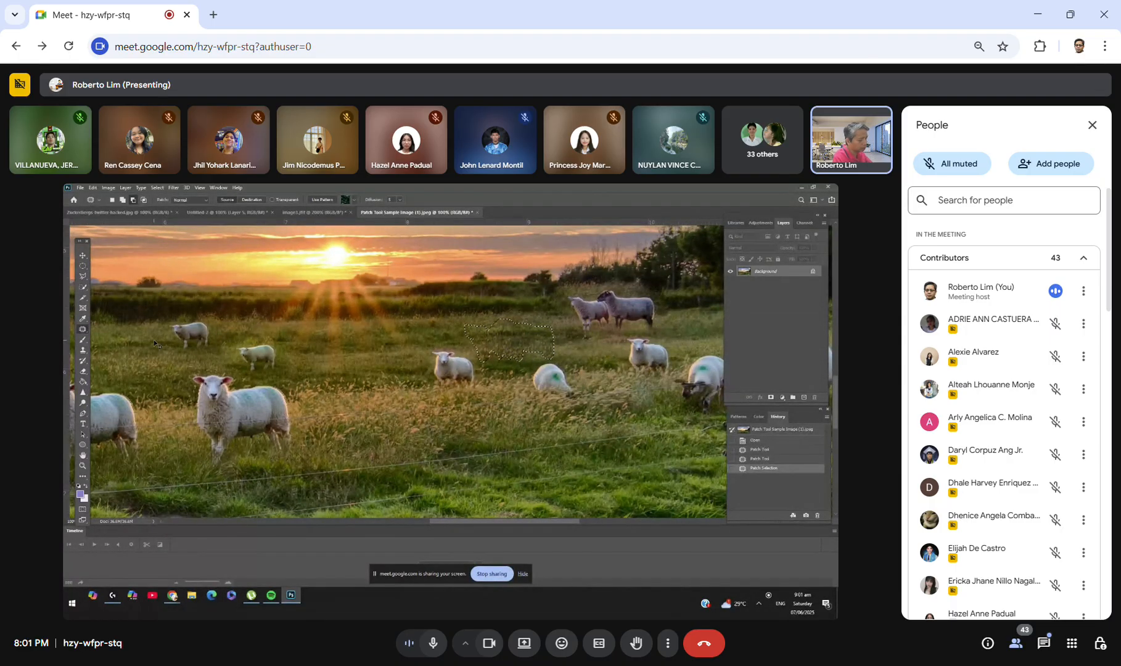
key(ctrl+d)
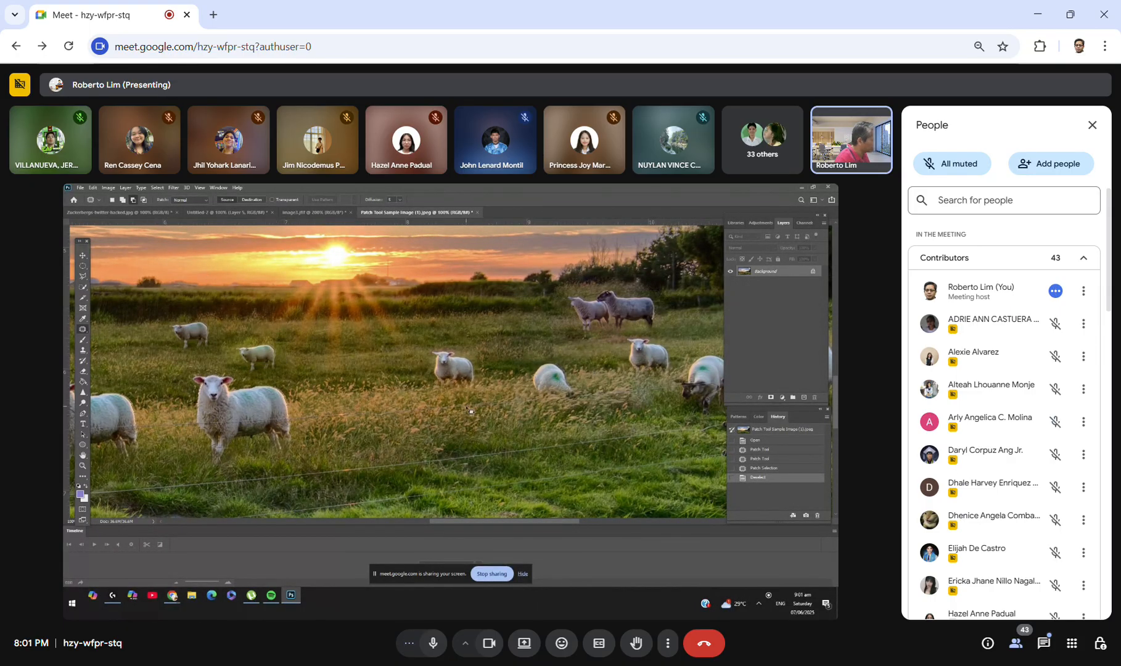
Step: Compare the landscape before and after the patch, ending on the original snapshot
click(742, 432)
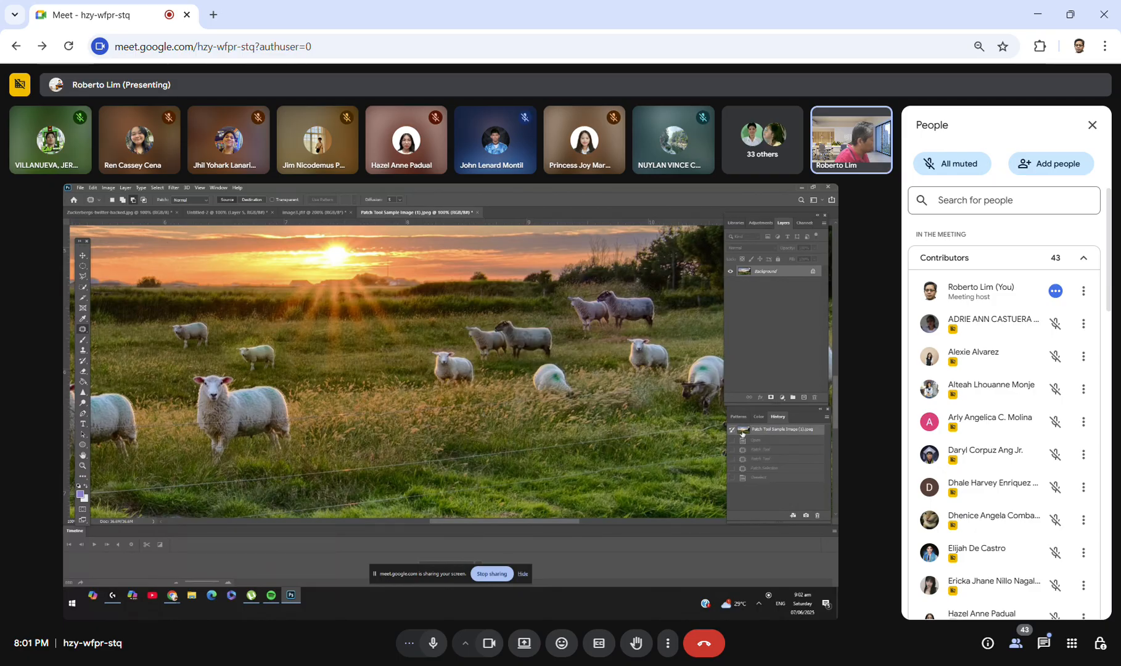
click(744, 479)
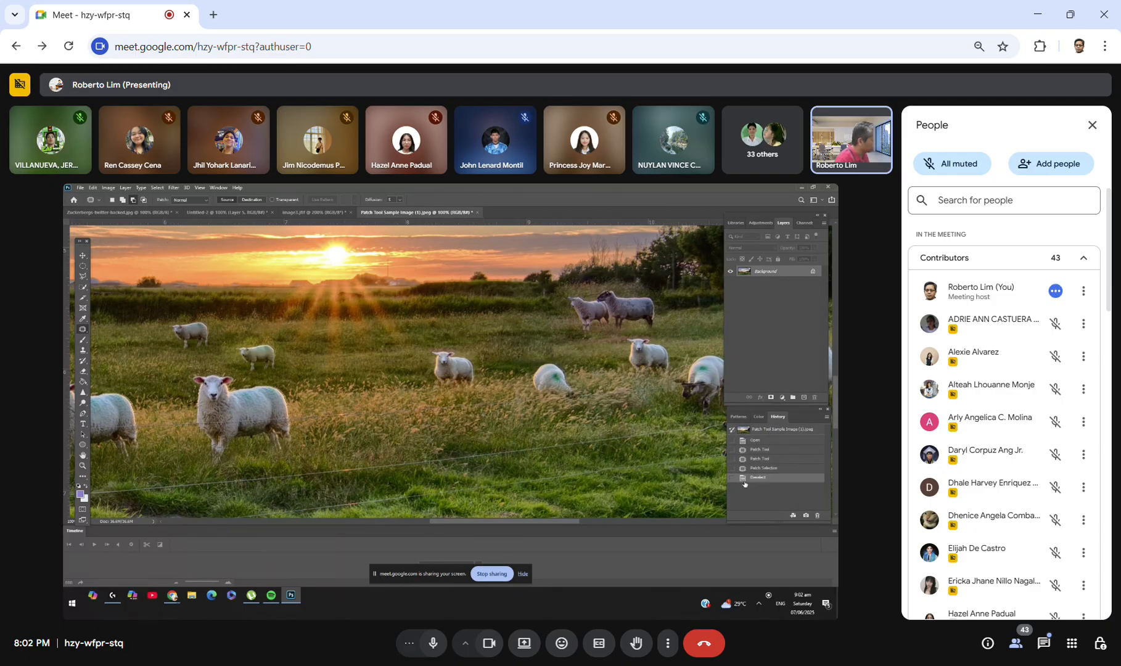
click(745, 430)
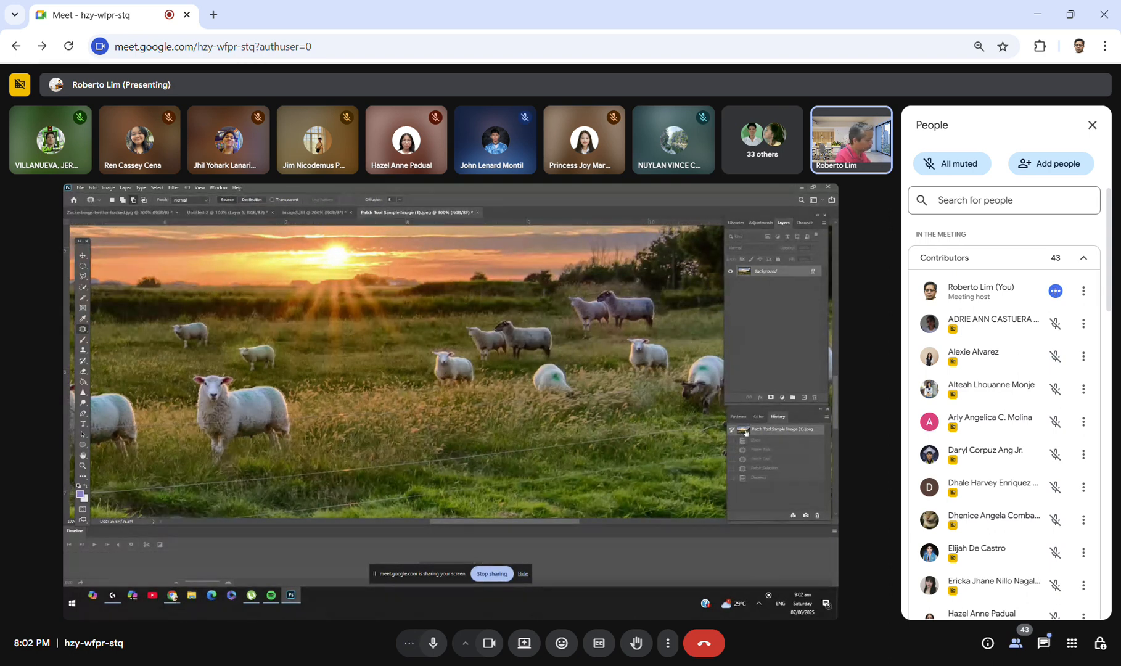
Step: Outline the front-facing sheep in the foreground, patch a copy of it onto the grass to its right, and clear the selection
key(ctrl+minus)
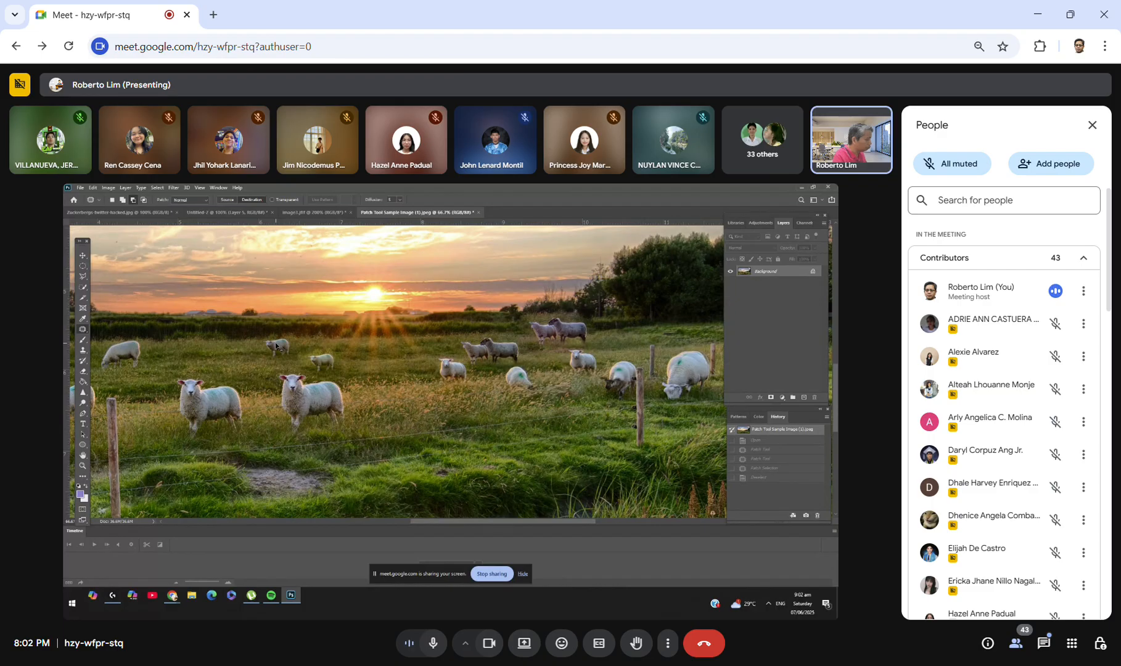
key(ctrl+minus)
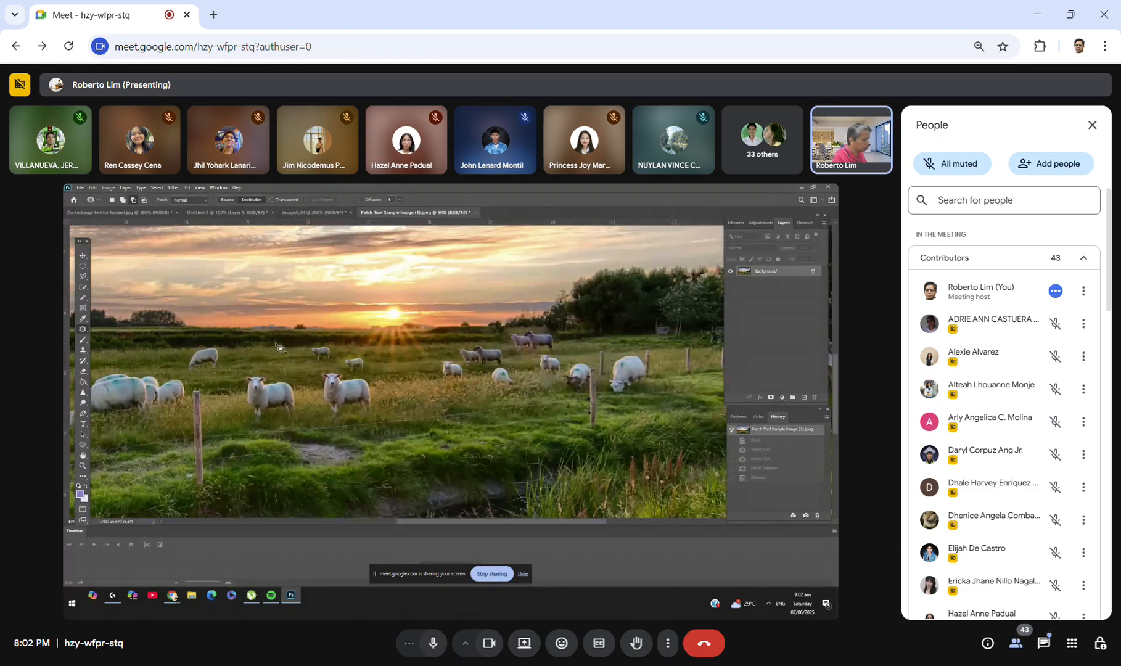
key(ctrl+plus)
key(ctrl+plus)
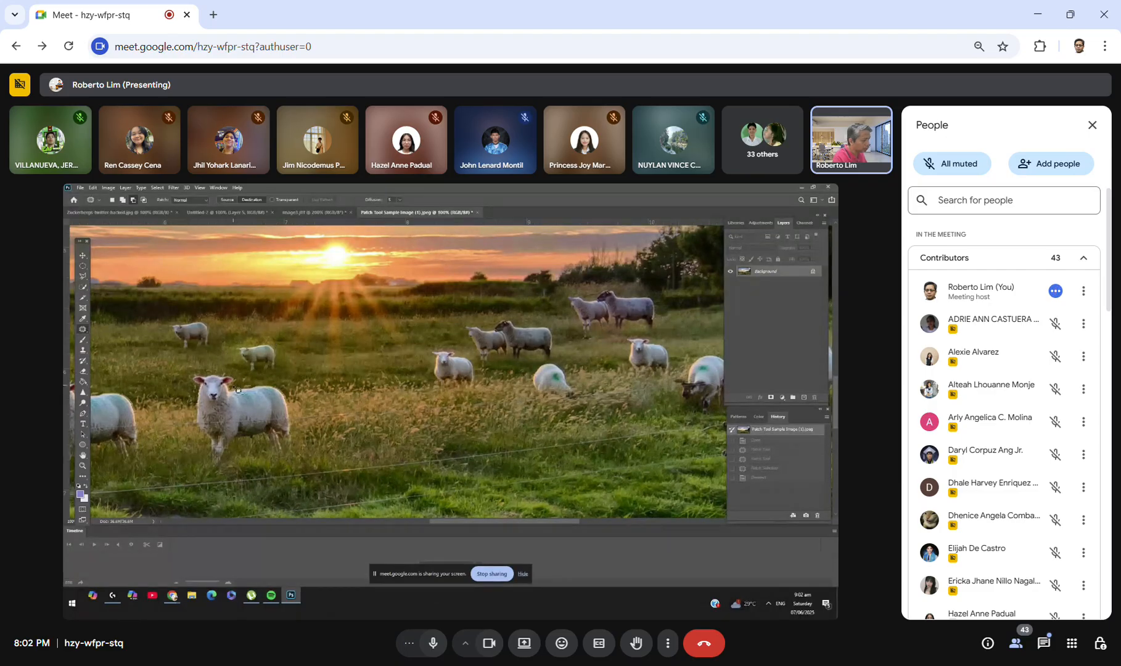
scroll(237, 387, right, 1)
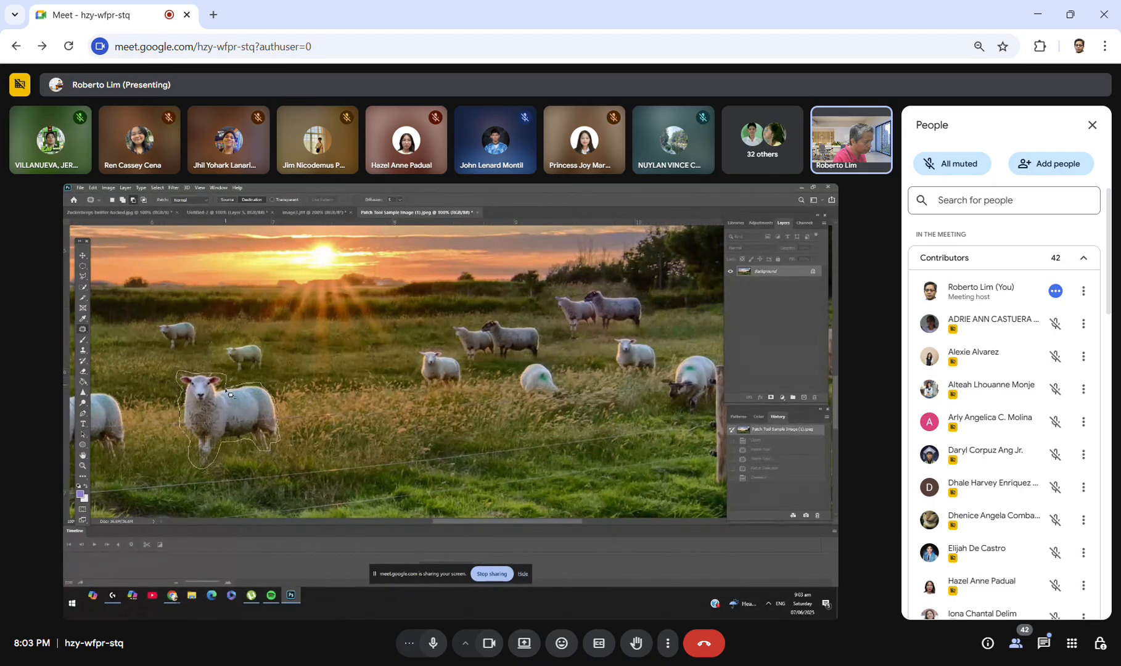
drag(226, 389, 225, 390)
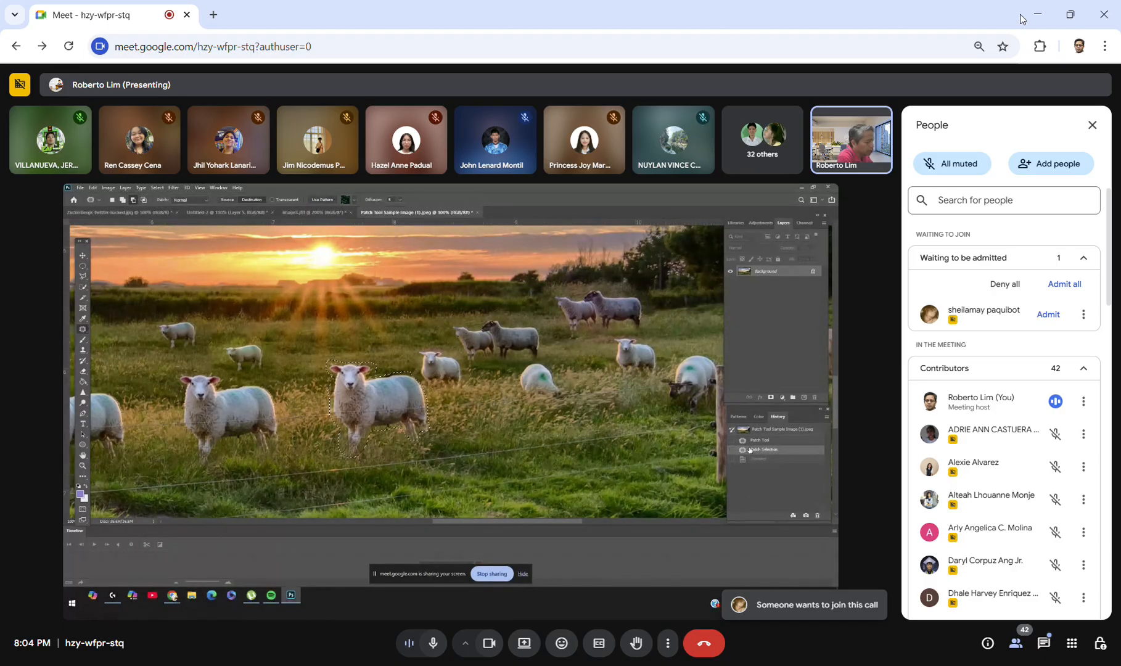
key(ctrl+d)
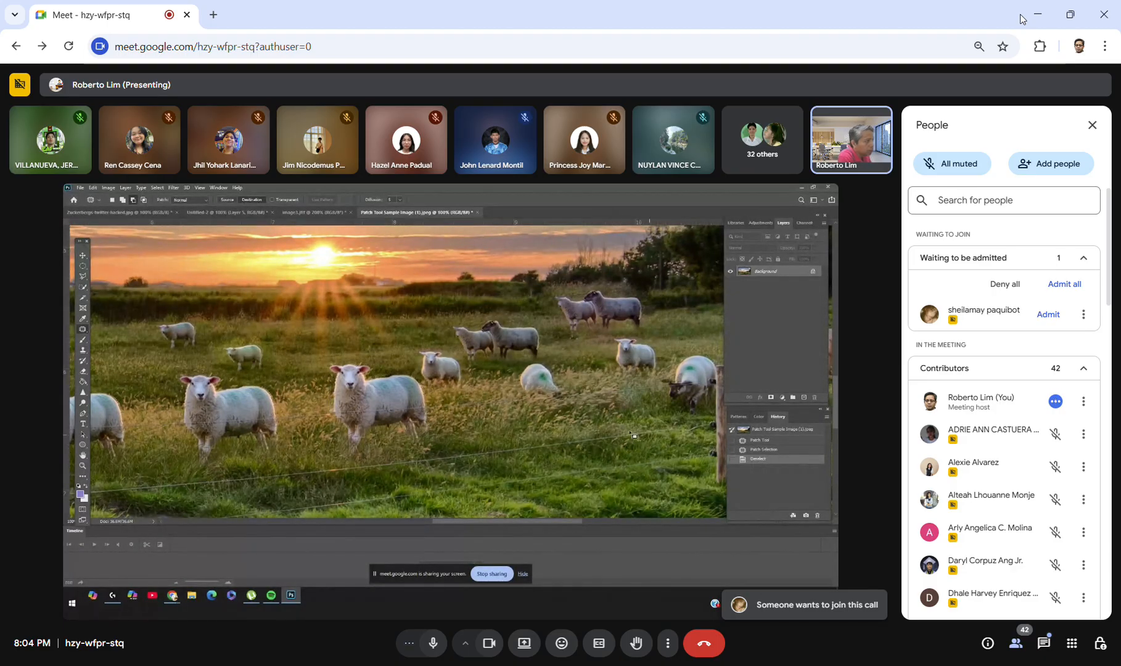
Step: Open the balloon image, view it at 100%, and activate the Content-Aware Move tool
click(80, 187)
click(79, 203)
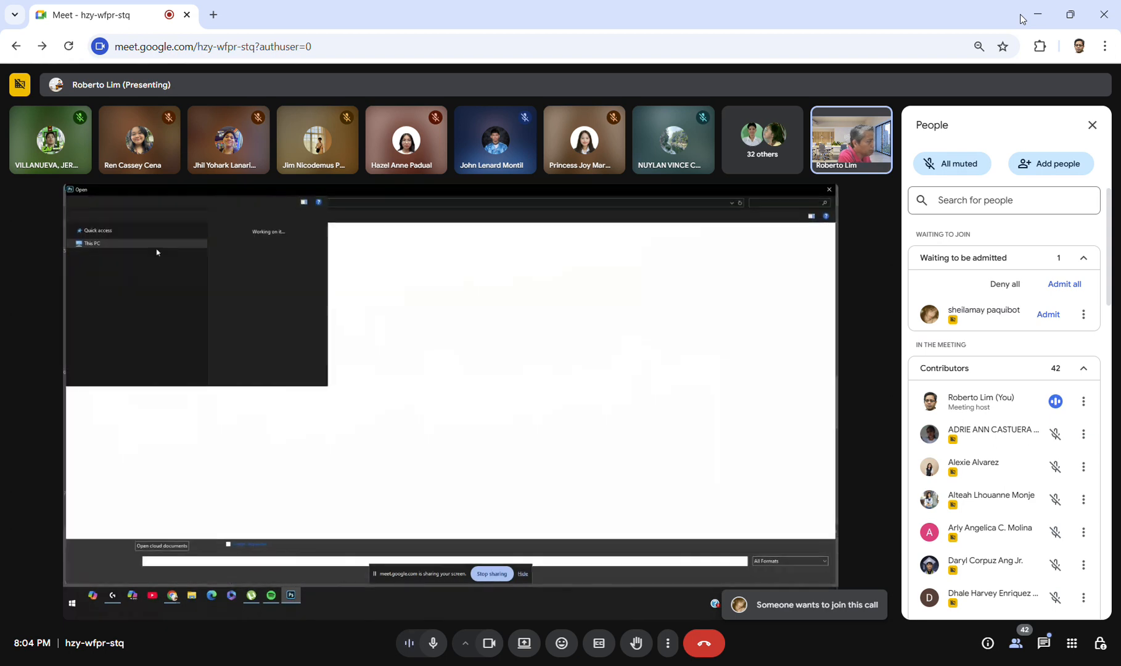
click(377, 250)
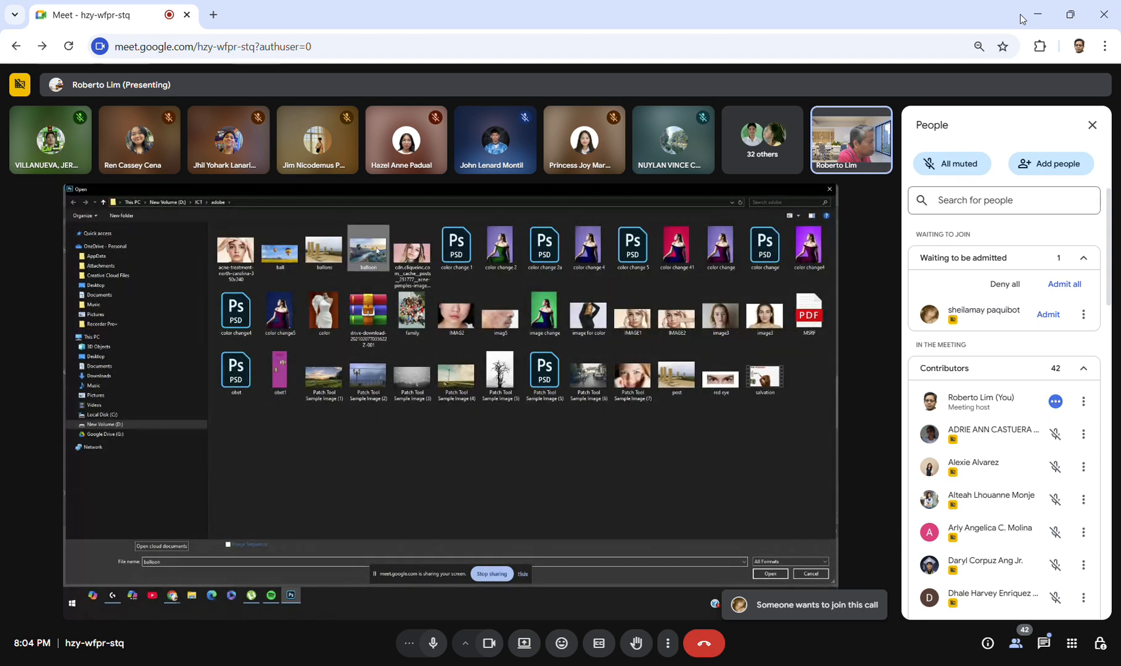
double_click(377, 250)
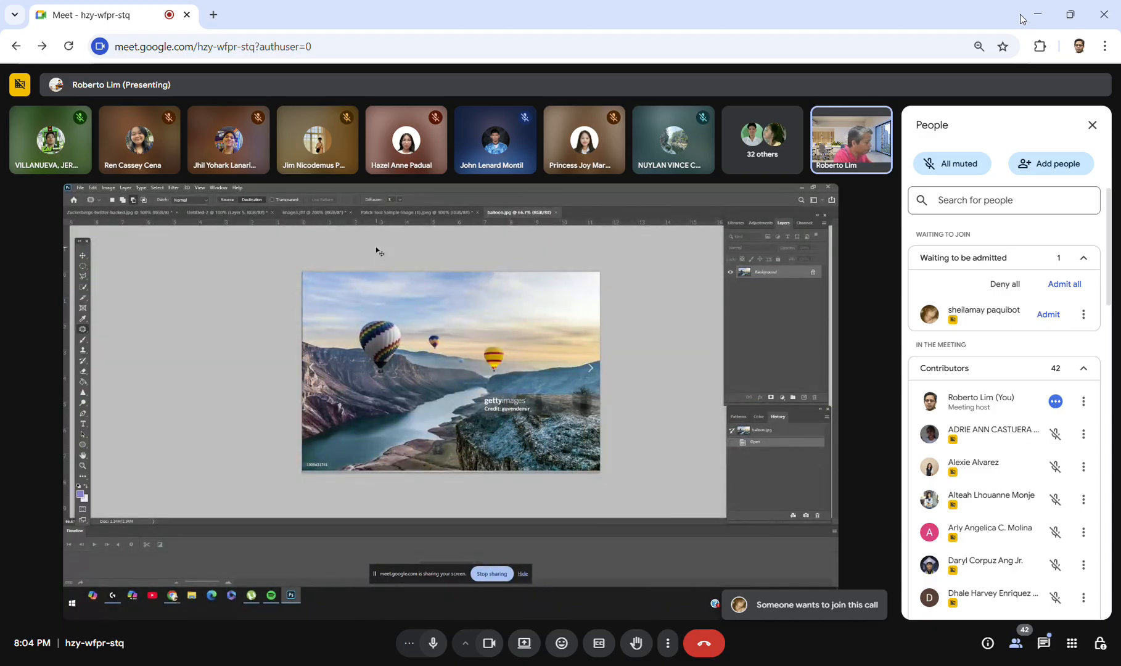
key(ctrl+1)
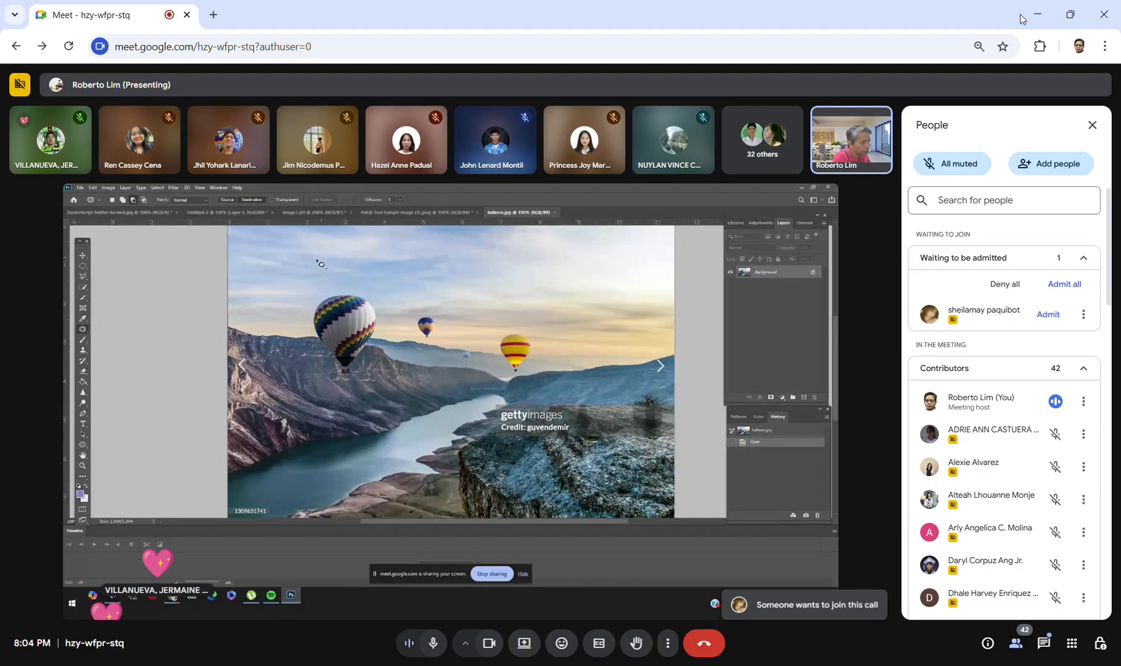
right_click(83, 330)
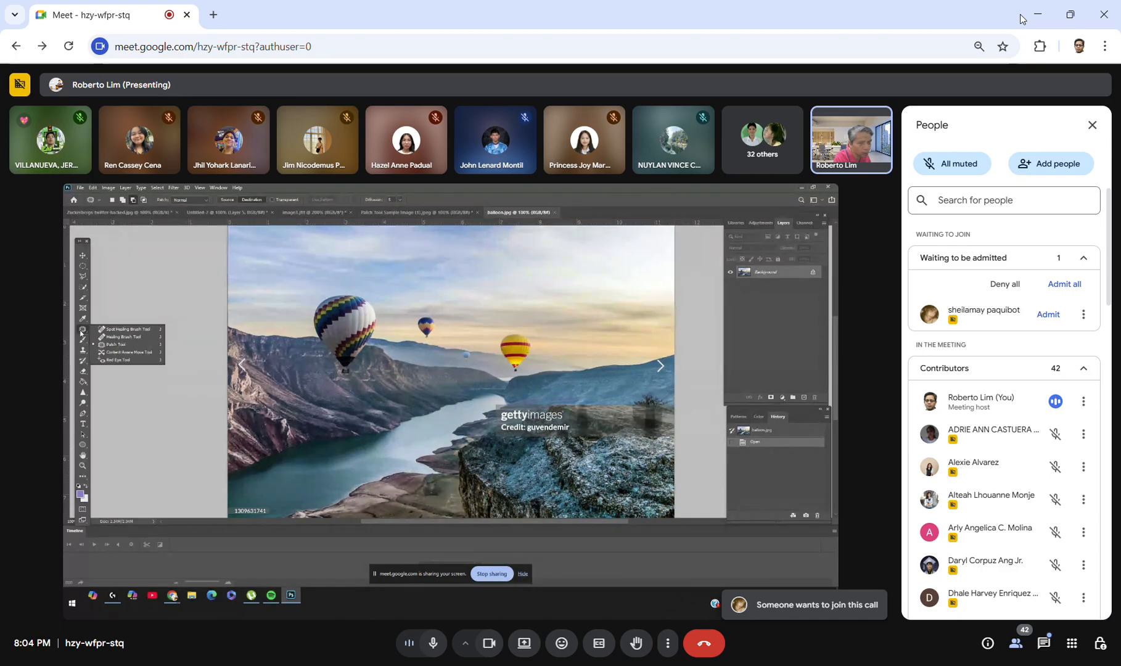
click(119, 357)
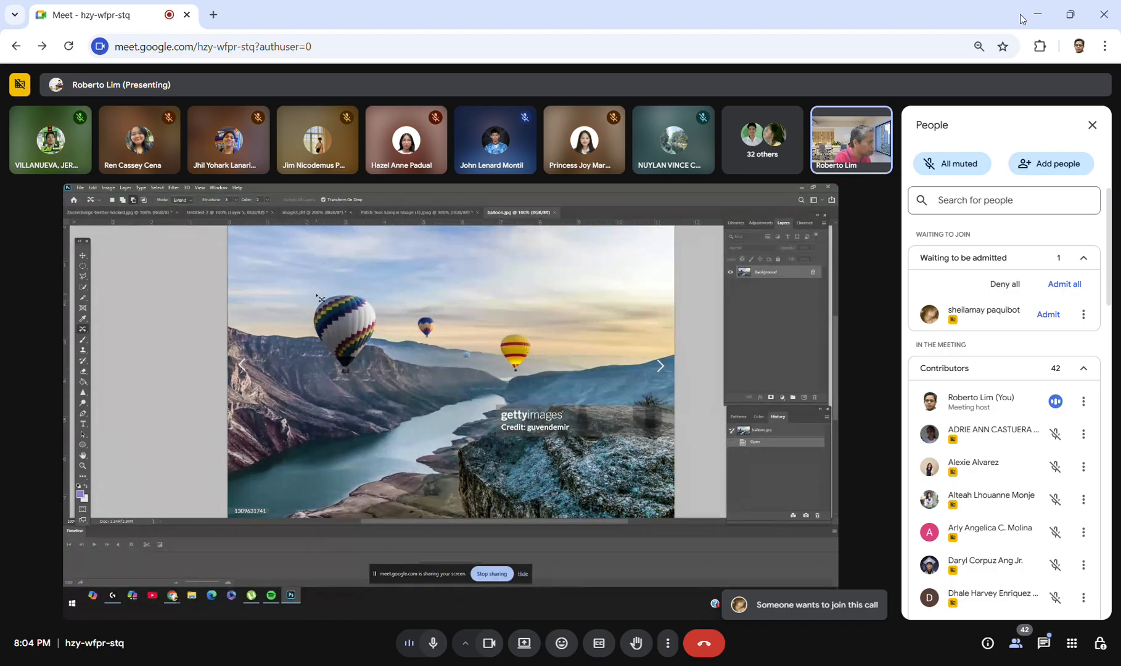
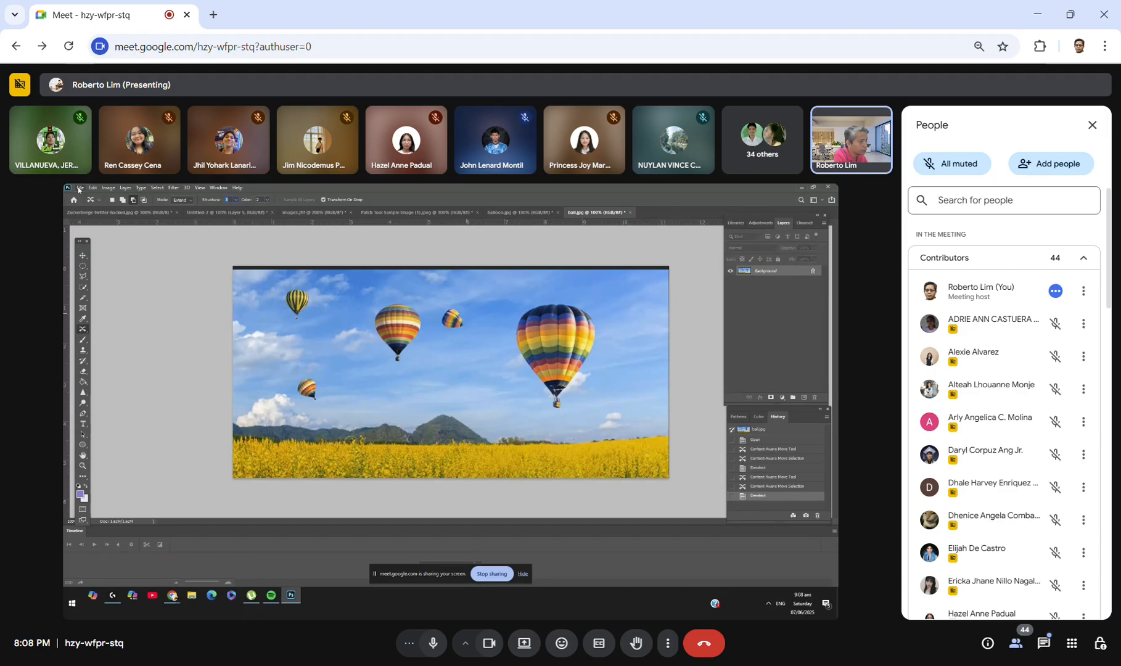
Step: Open the color change 4 image and start a Color Range selection on it
click(80, 188)
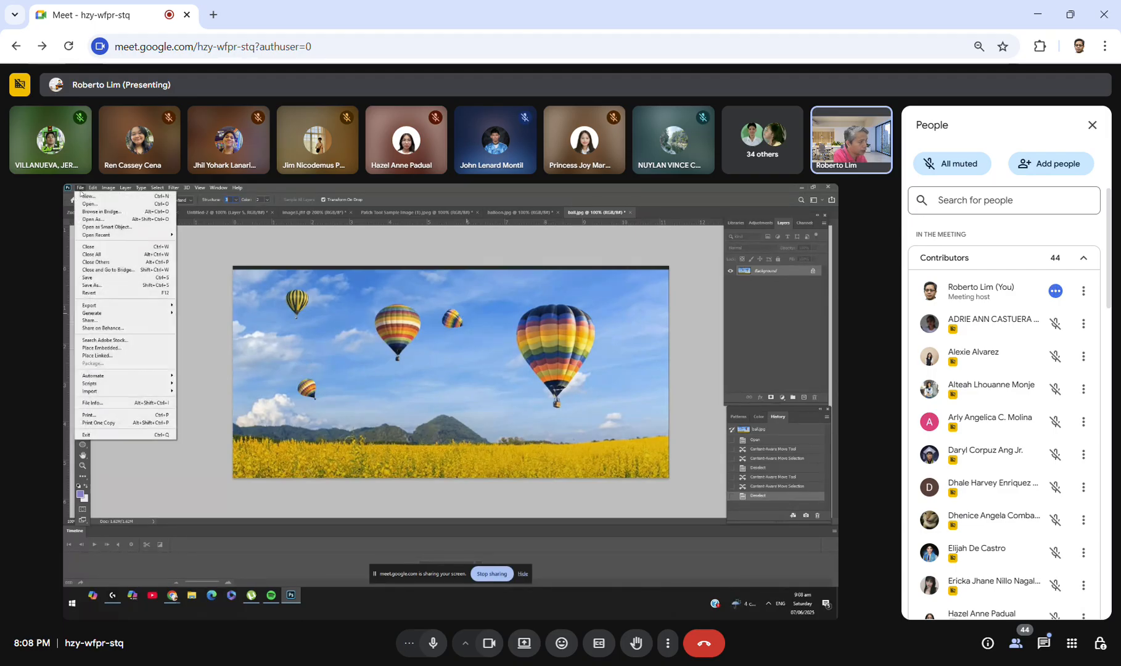
click(86, 204)
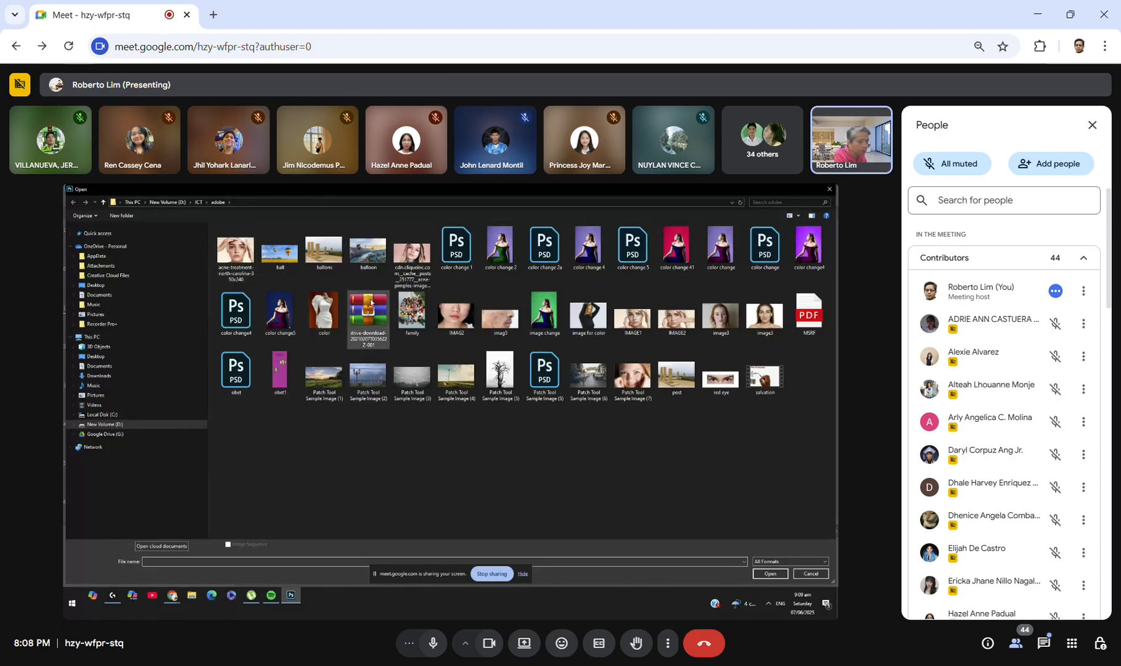
double_click(583, 257)
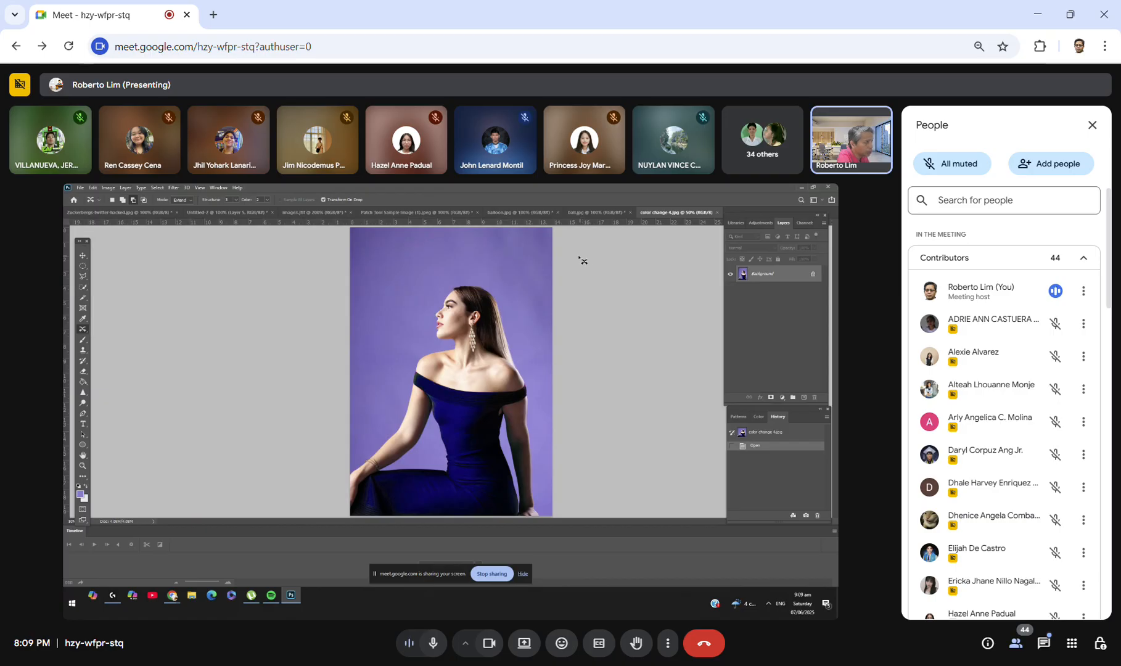
click(155, 188)
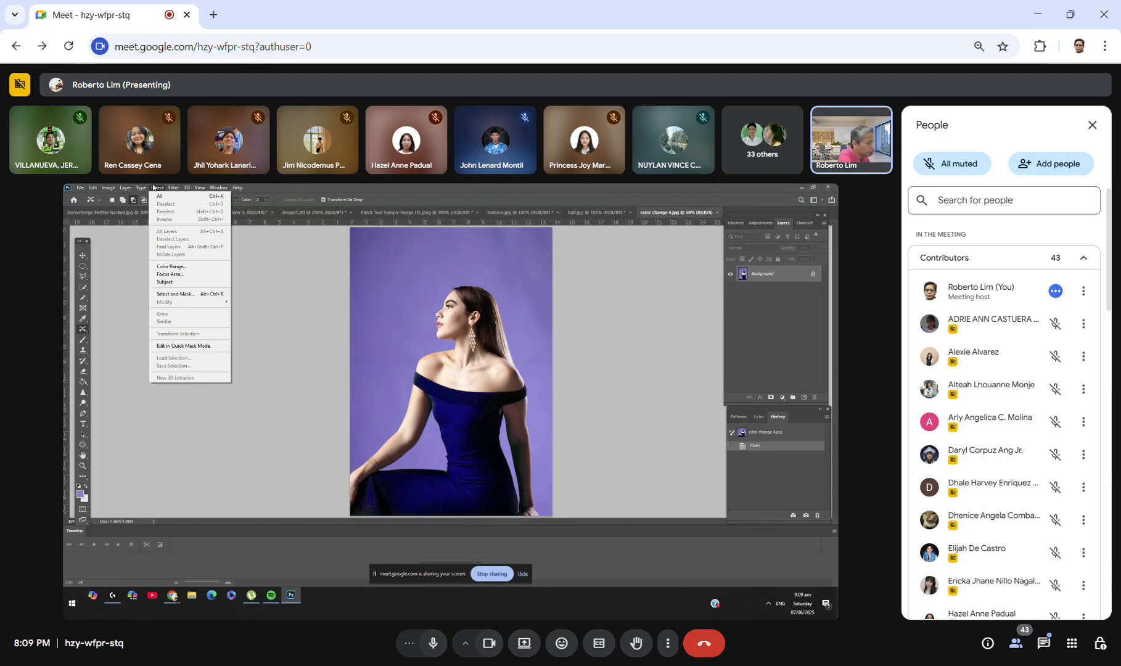
click(166, 267)
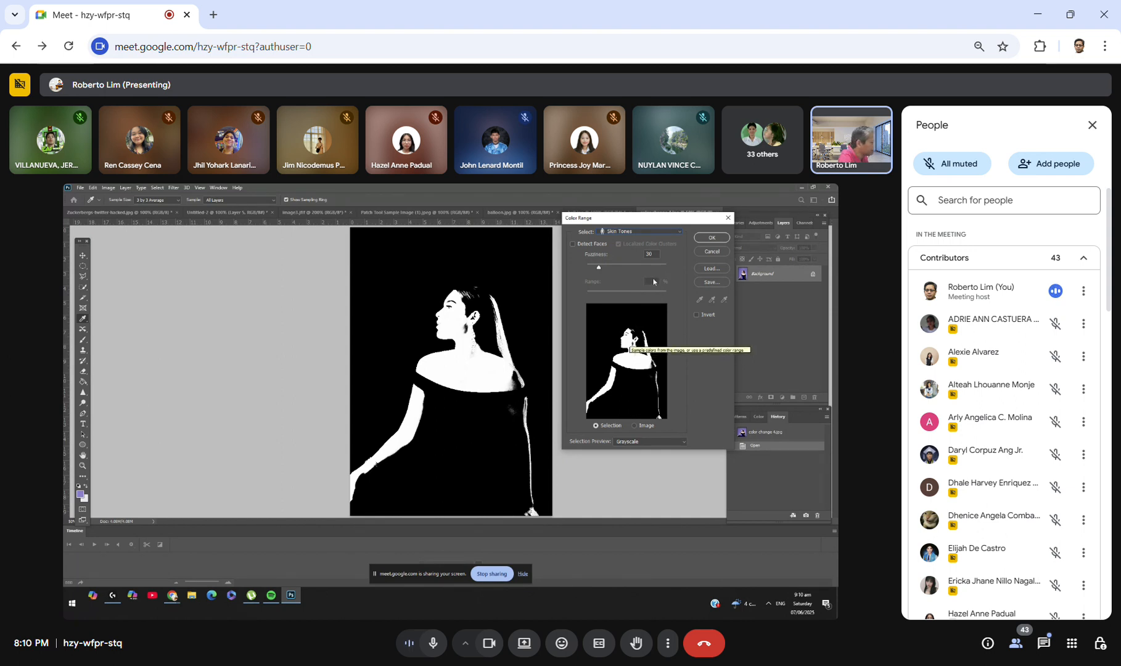
Step: Try the Greens preset, then base the Color Range selection on Sampled Colors with fuzziness 56 and range 28%
click(641, 231)
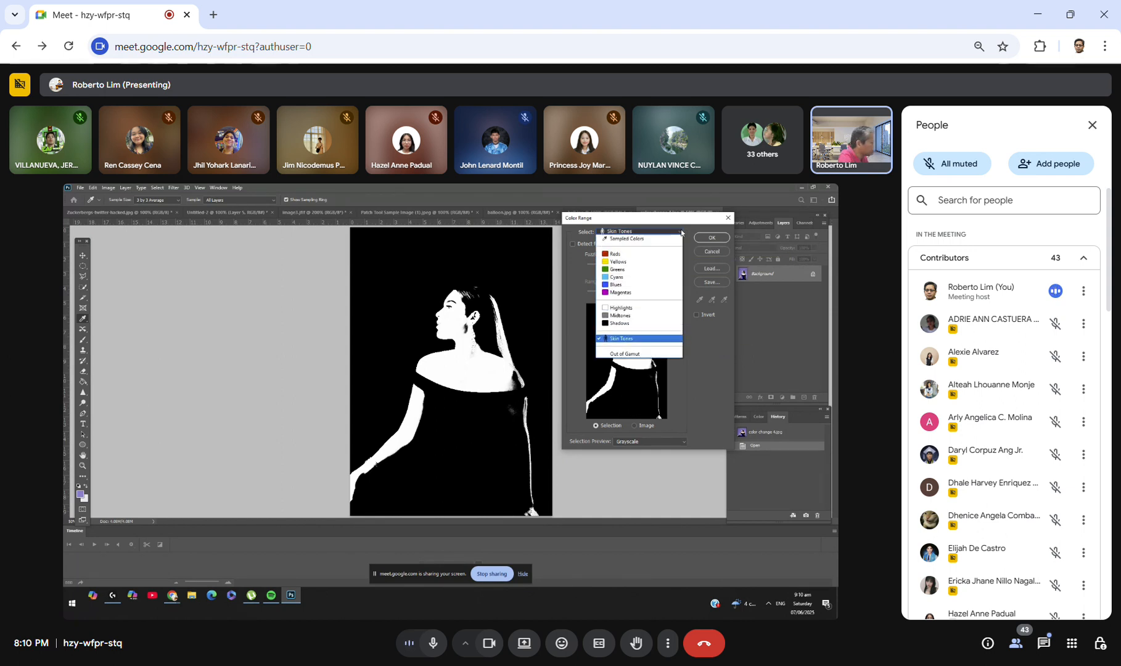
click(633, 272)
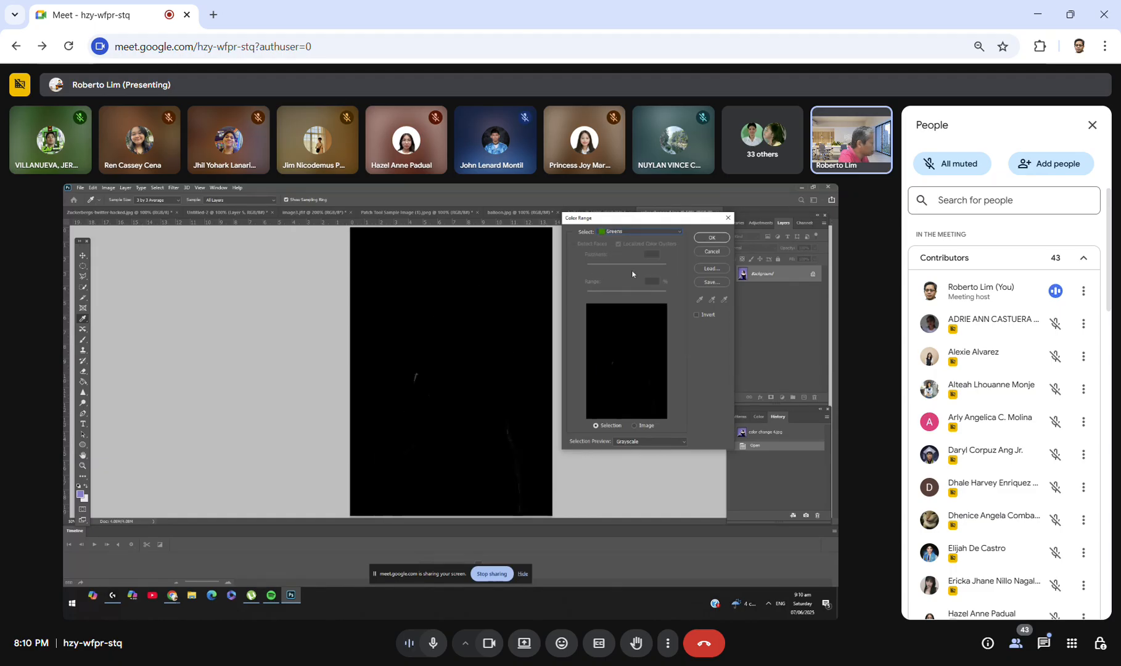
click(678, 232)
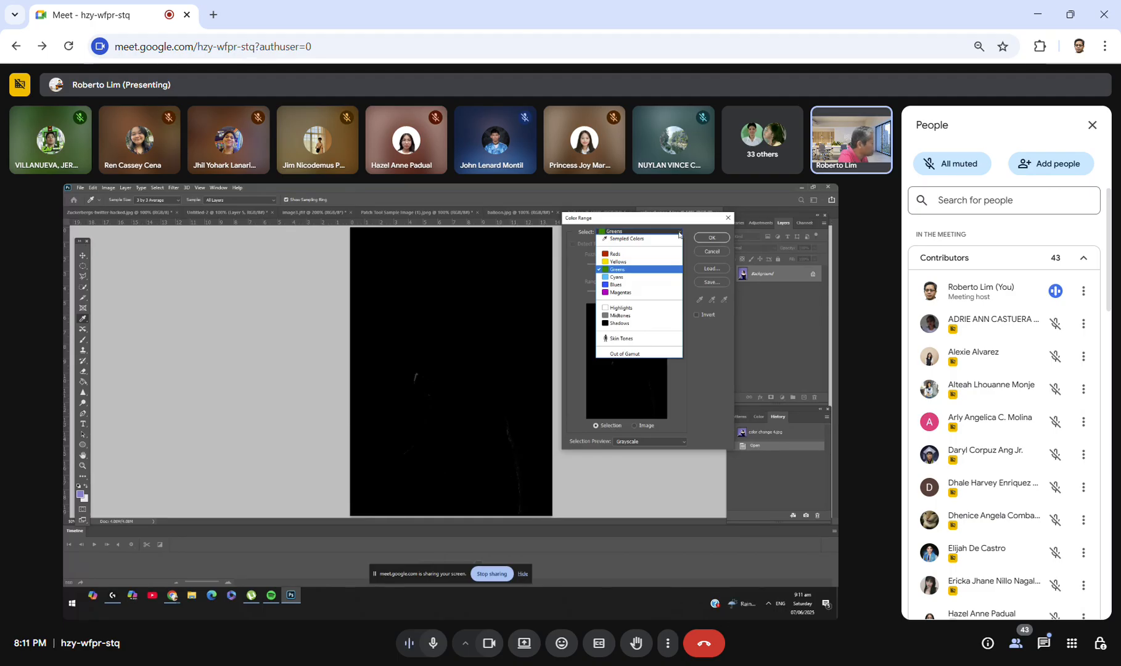
click(658, 239)
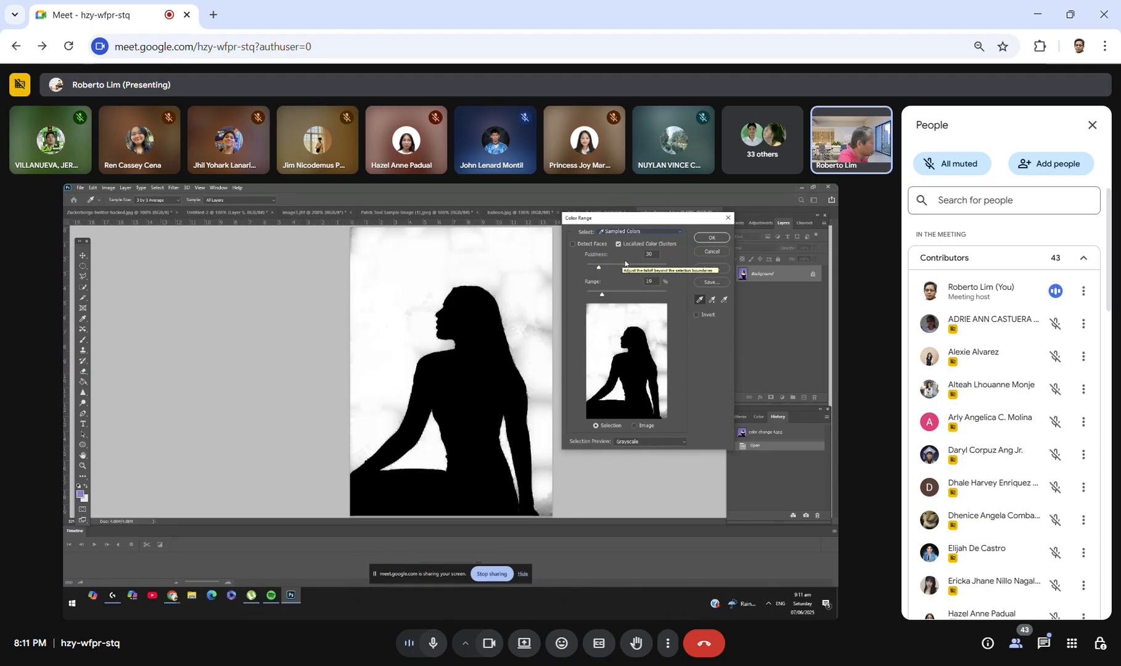
mouse_move(598, 269)
mouse_down()
mouse_move(694, 272)
mouse_move(610, 266)
mouse_up()
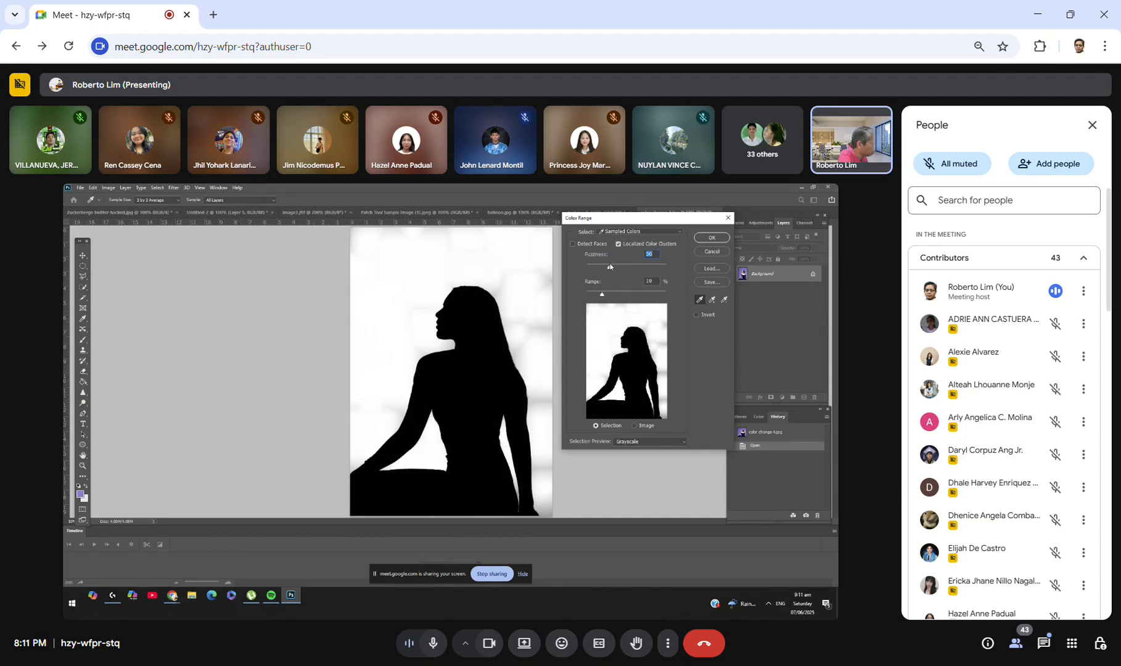
mouse_move(602, 302)
mouse_down()
mouse_move(636, 296)
mouse_move(609, 297)
mouse_up()
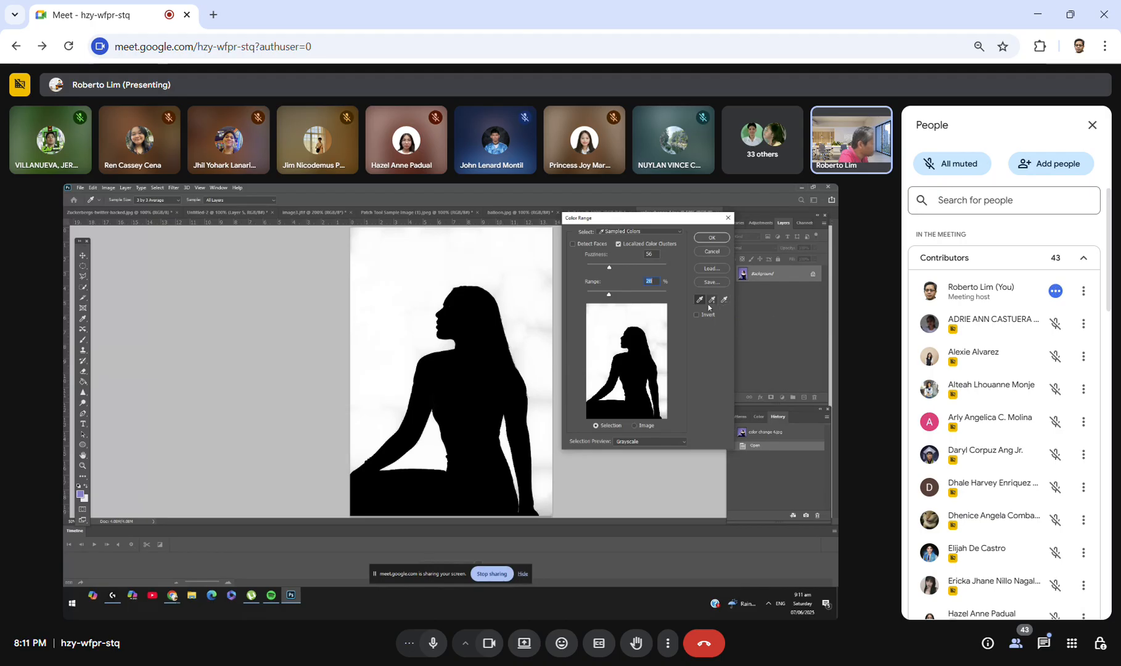
Step: Compare the Color Range selection preview as Black Matte and White Matte, and return it to Grayscale
click(653, 447)
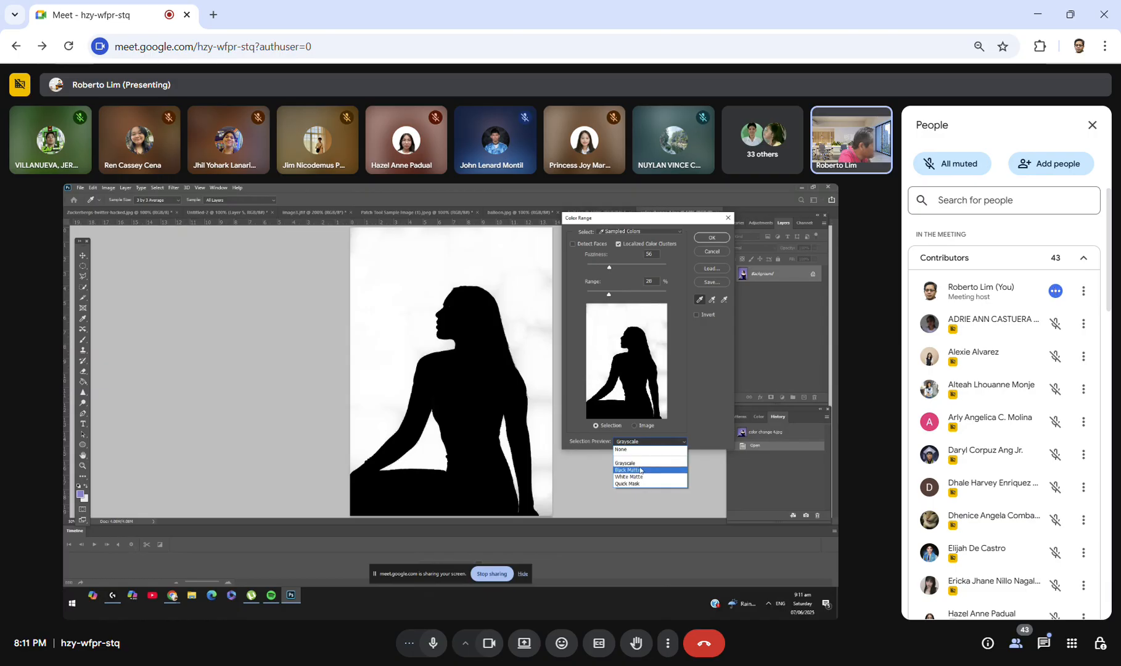
click(640, 470)
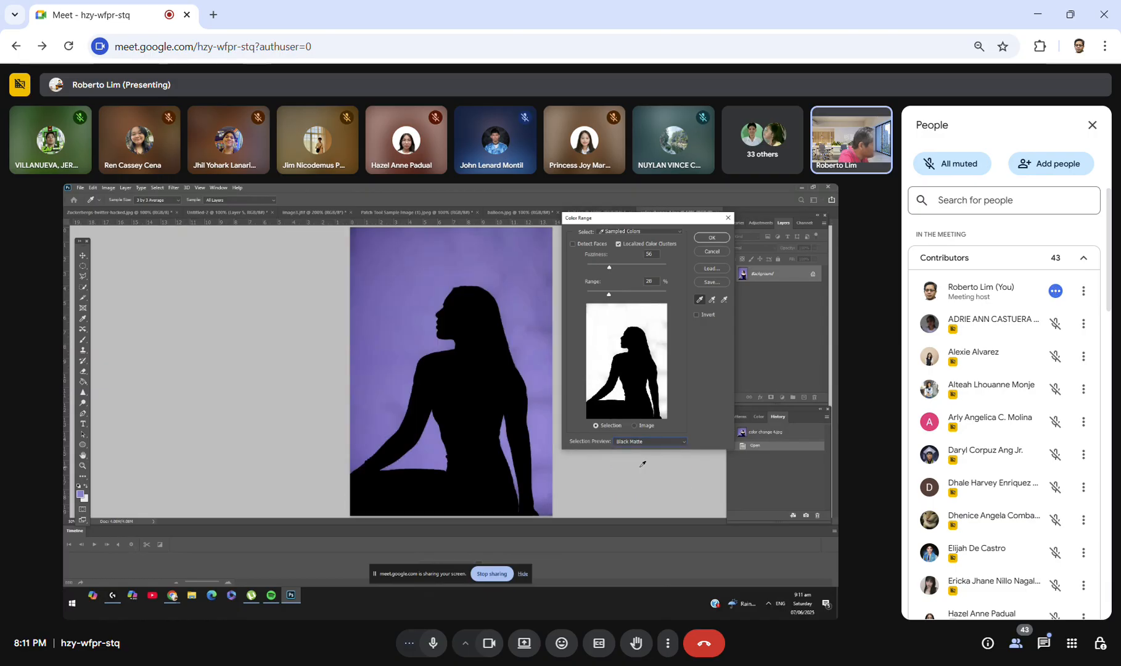
click(681, 445)
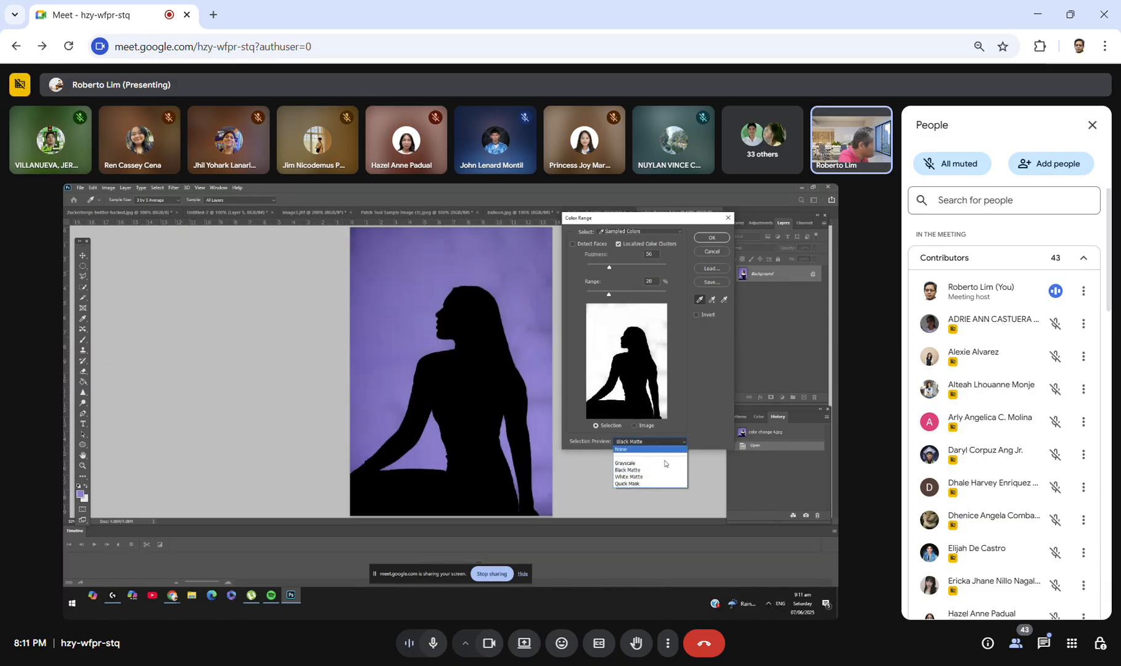
click(649, 470)
click(681, 446)
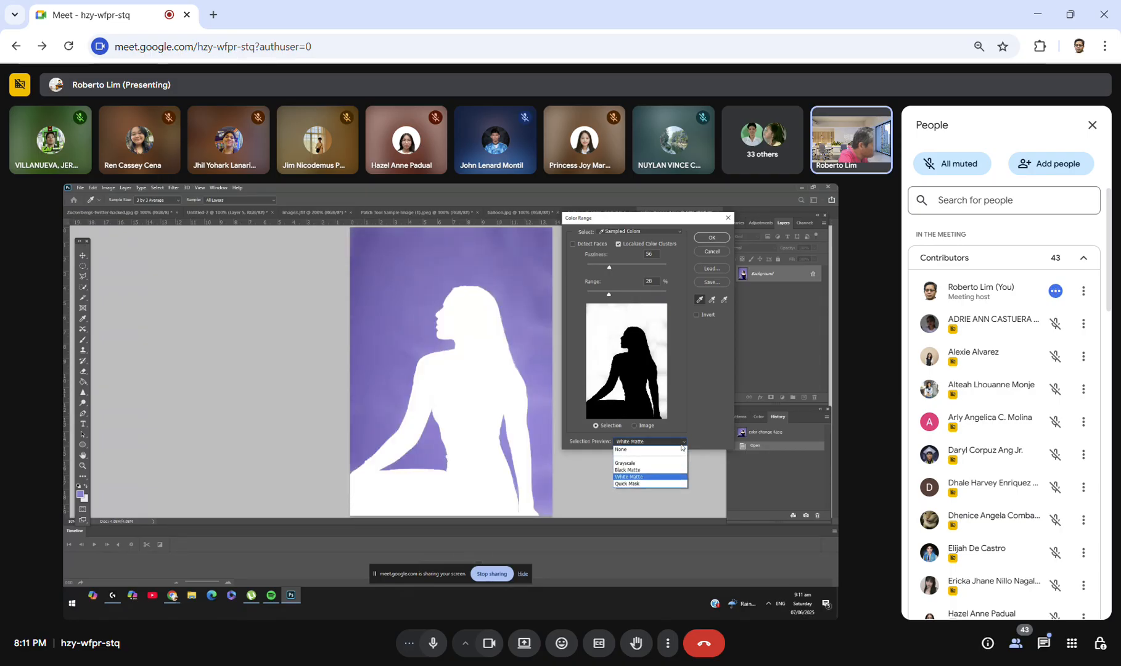
click(650, 463)
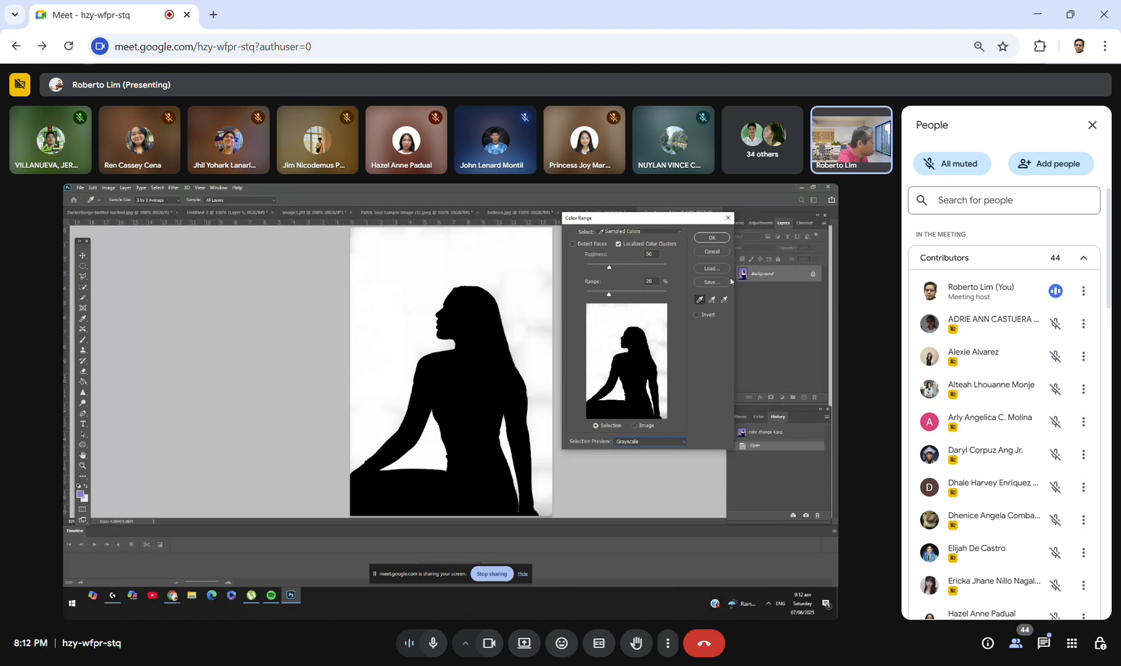
Step: Try sampling the purple background at separate spots around the woman, including one subtracted sample above her head
click(542, 327)
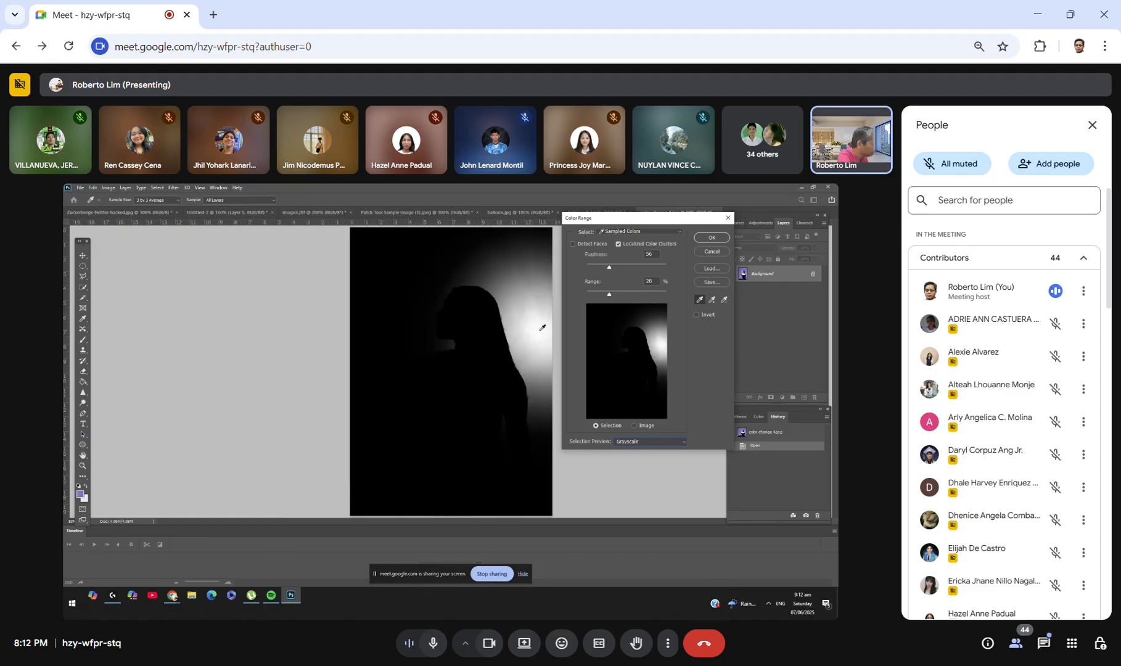
click(724, 300)
click(481, 247)
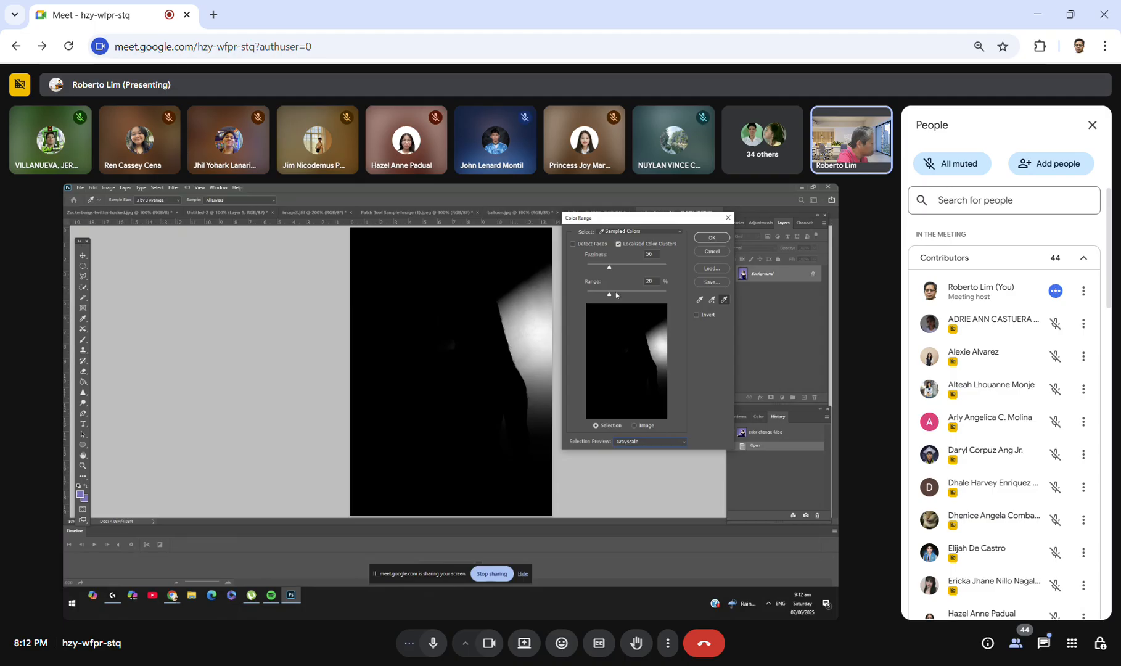
click(713, 299)
click(542, 259)
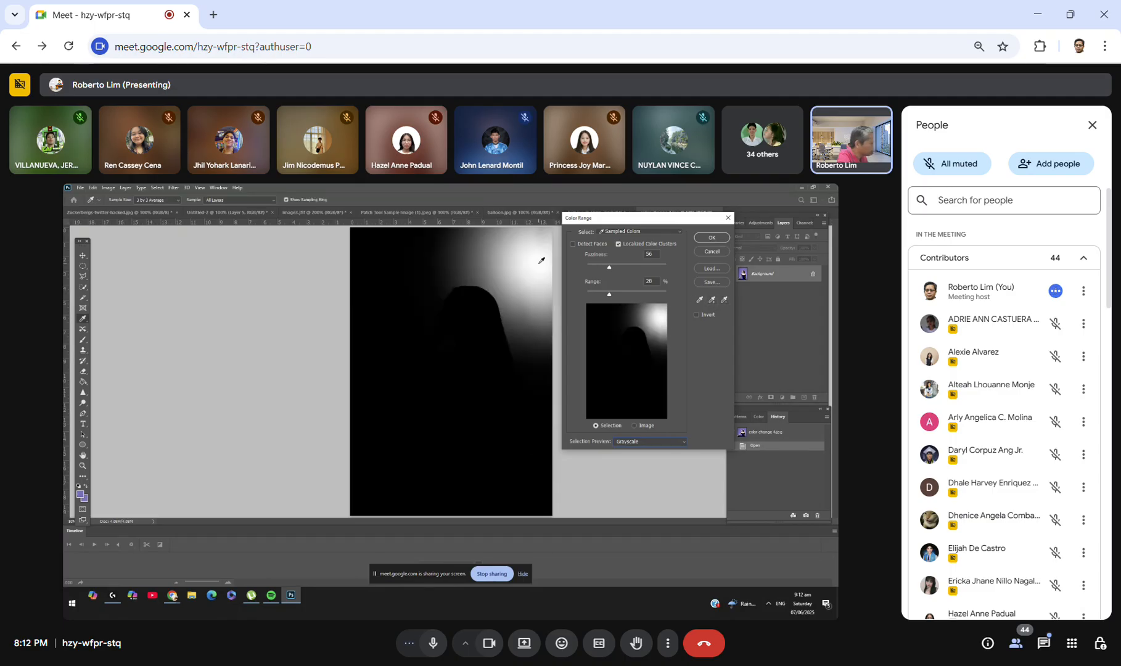
click(453, 264)
click(418, 272)
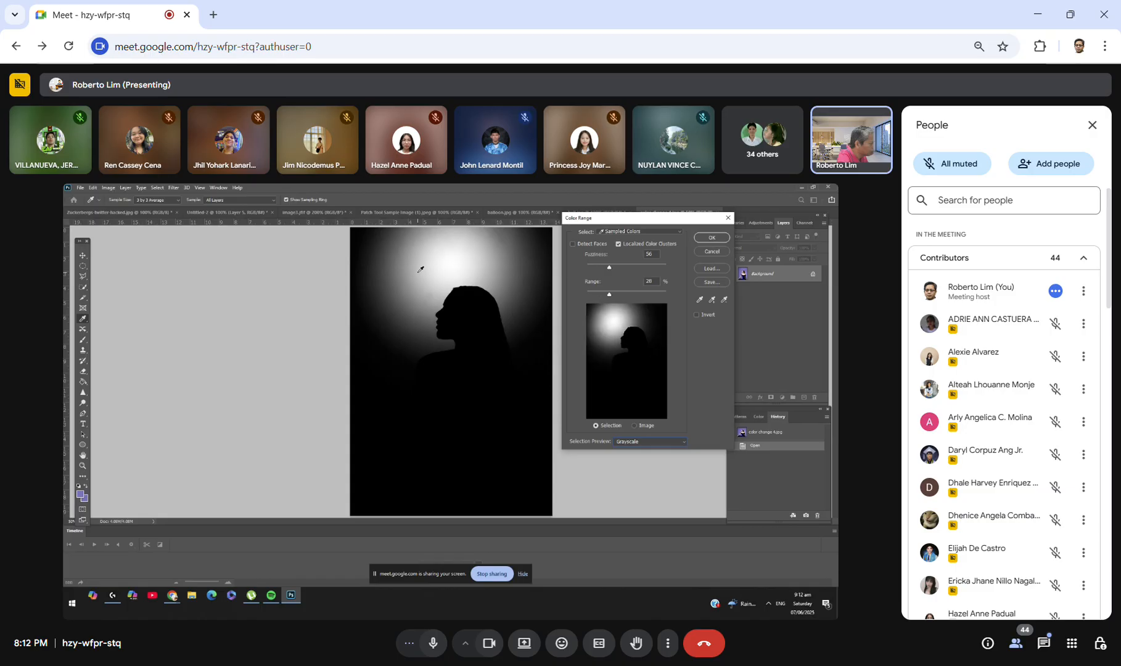
click(382, 339)
click(375, 363)
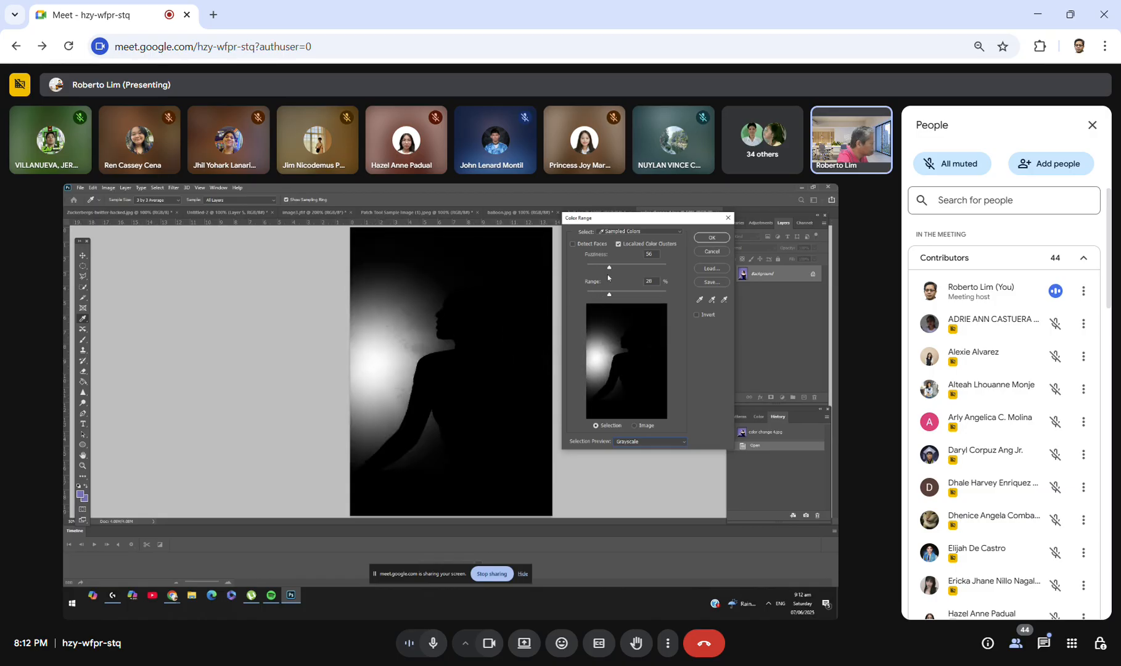
Step: Try a range of 44% with lower fuzziness, resampling the background behind, above and in front of the woman
drag(610, 295, 622, 294)
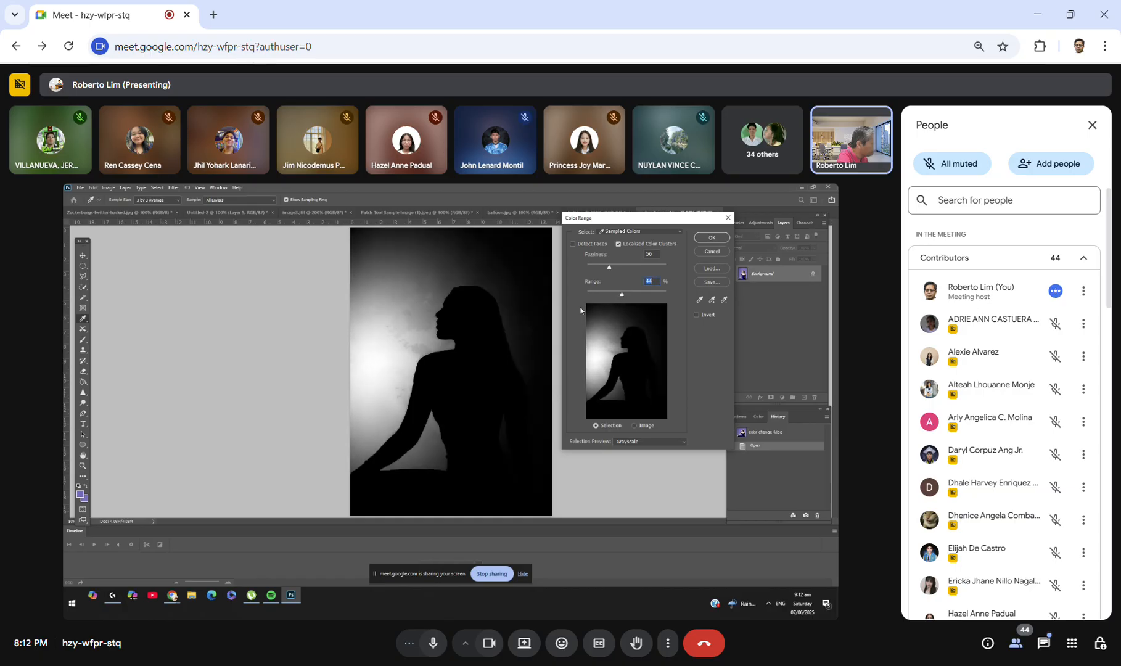
click(528, 320)
click(450, 246)
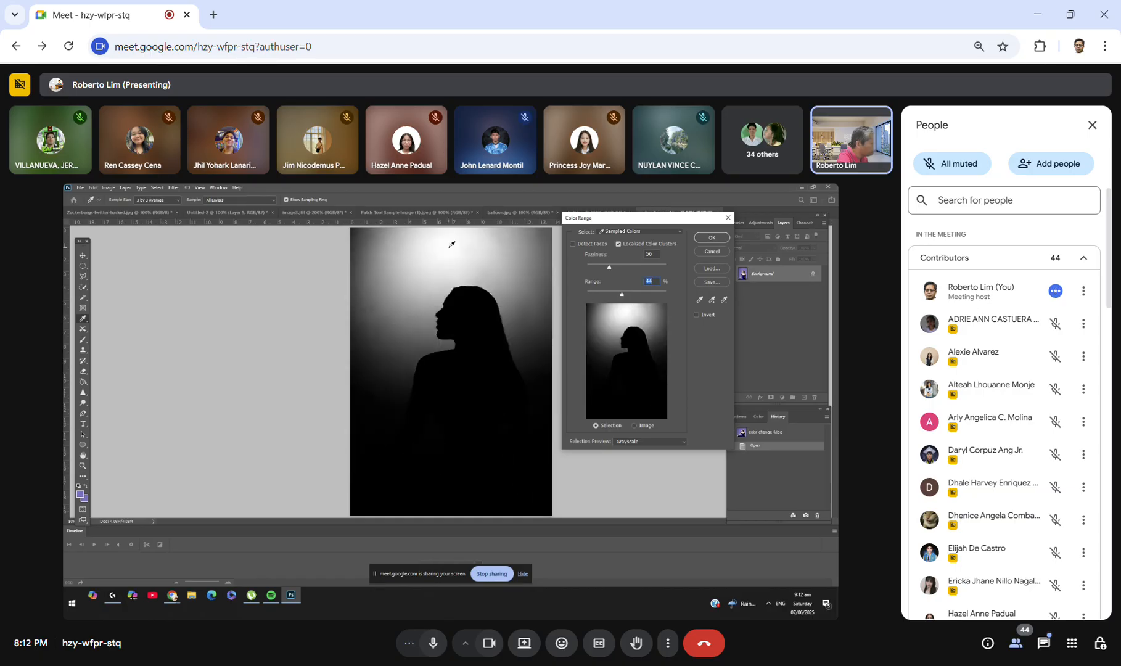
drag(610, 267, 598, 269)
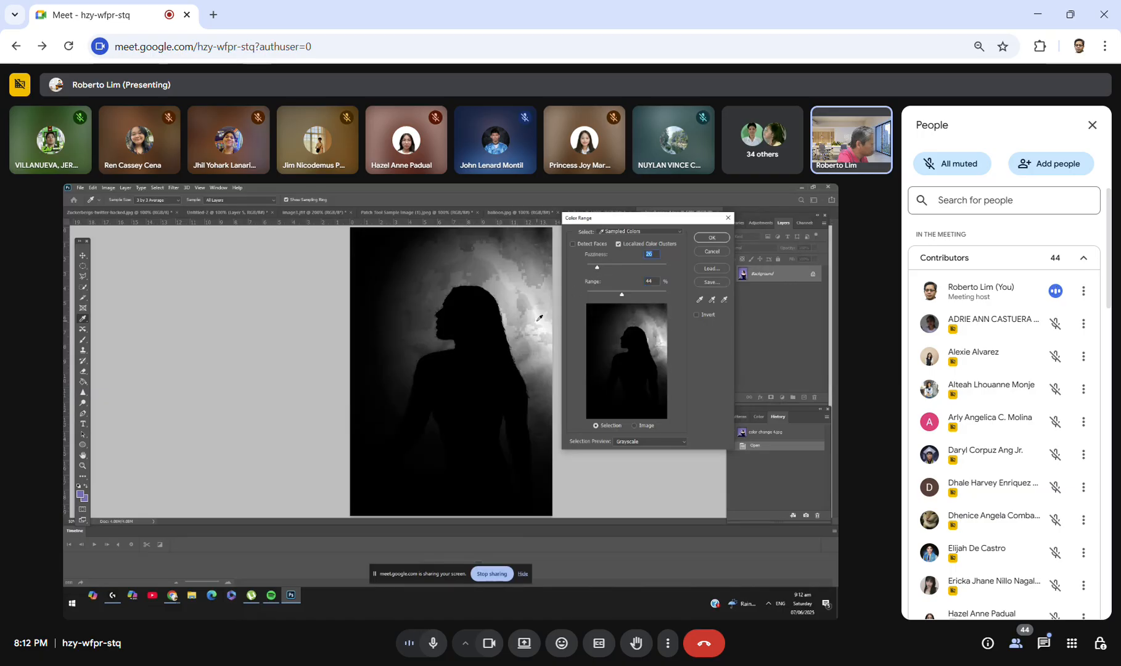
click(376, 328)
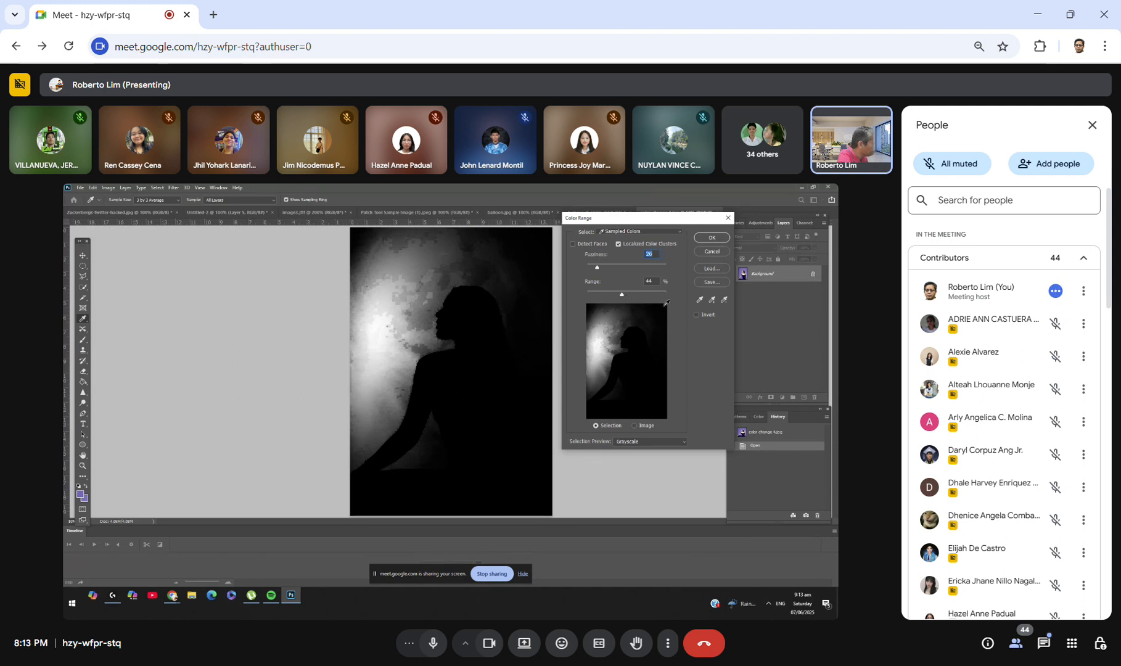
Step: Set fuzziness to 66 and range to 21%, resample the background around the woman, and subtract a sample behind her head
mouse_move(622, 295)
mouse_down()
mouse_move(601, 297)
mouse_move(604, 306)
mouse_move(600, 266)
mouse_move(614, 276)
mouse_up()
click(518, 297)
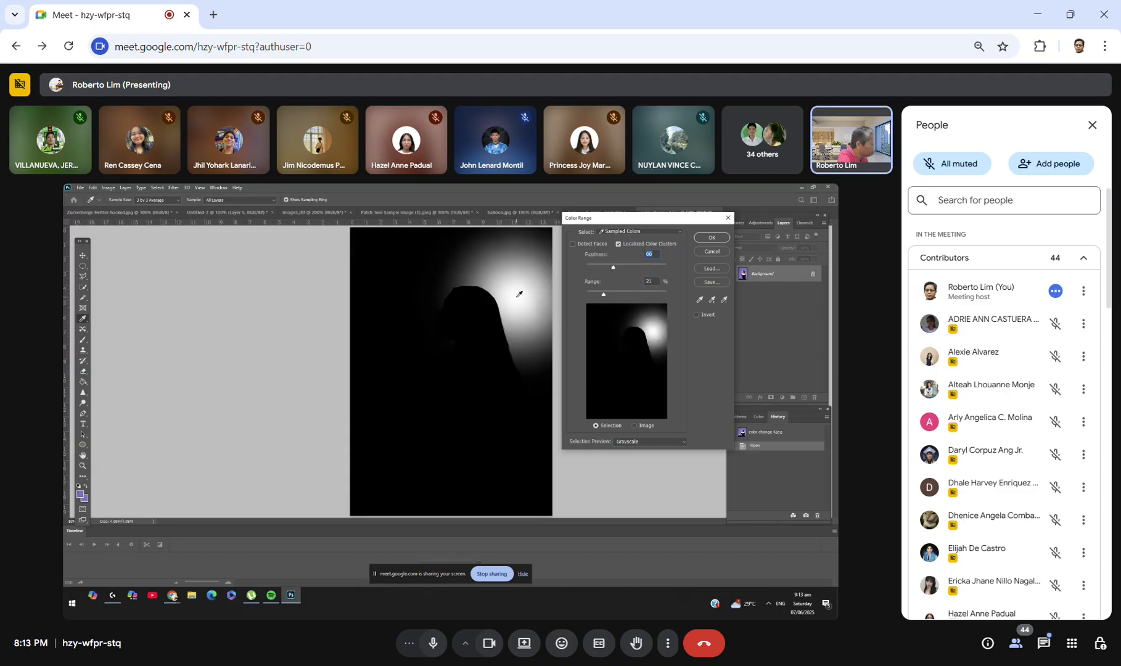
click(453, 266)
click(395, 330)
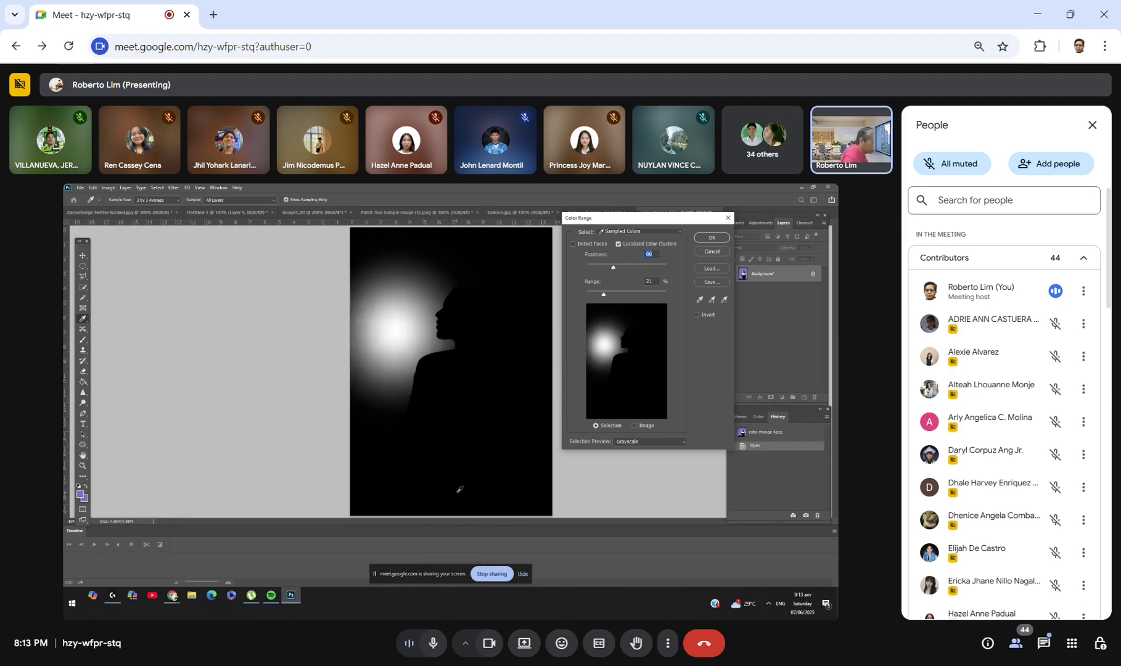
click(535, 376)
click(535, 291)
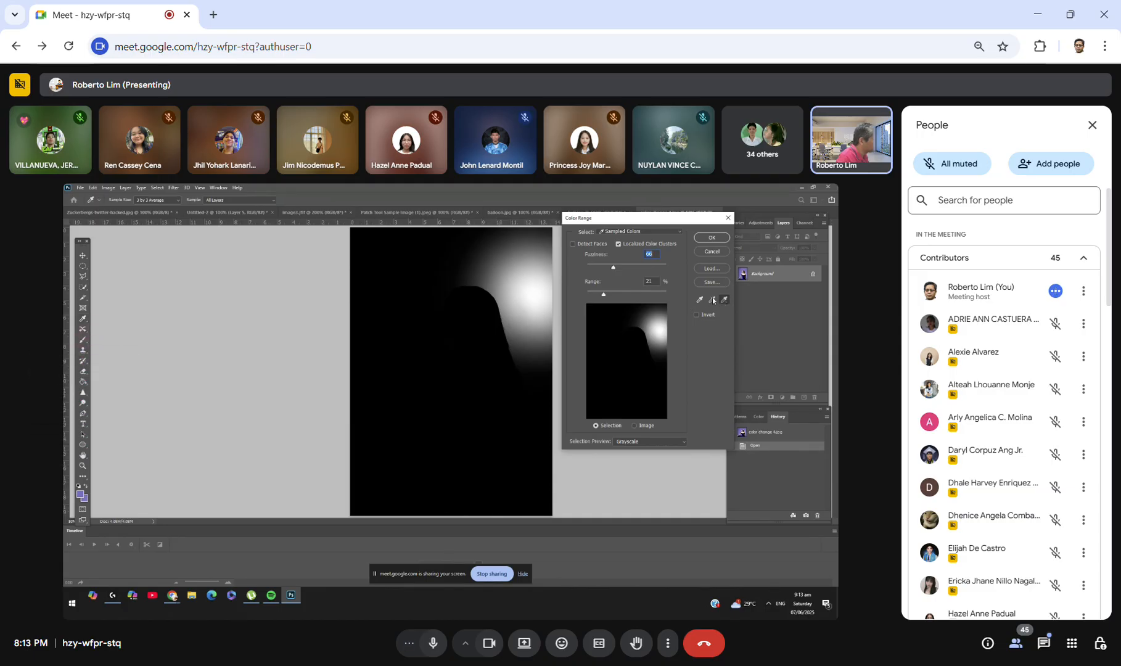
click(512, 271)
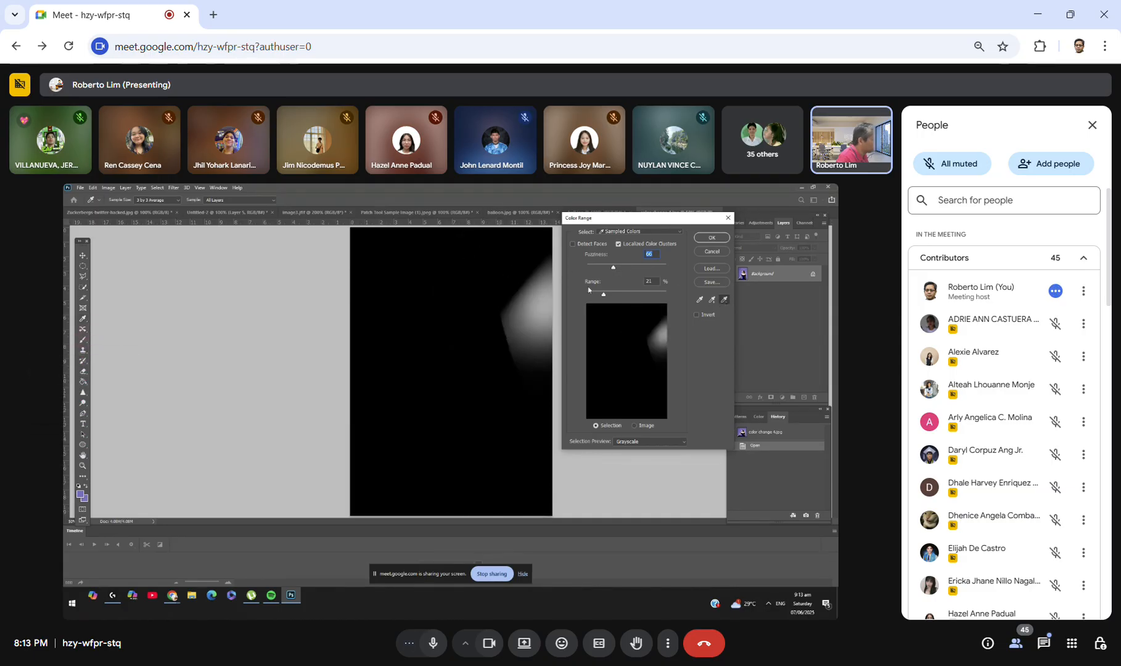
Step: Add background samples above the woman's head, in front of her face and near the image's upper-left corner
click(712, 300)
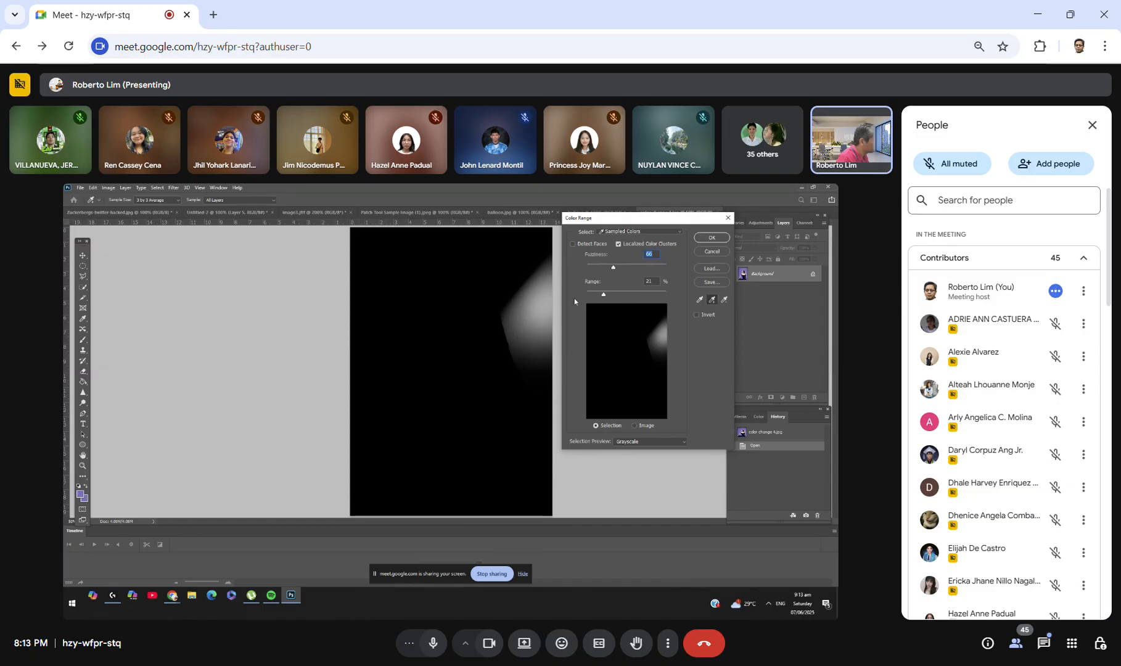
click(502, 263)
click(472, 260)
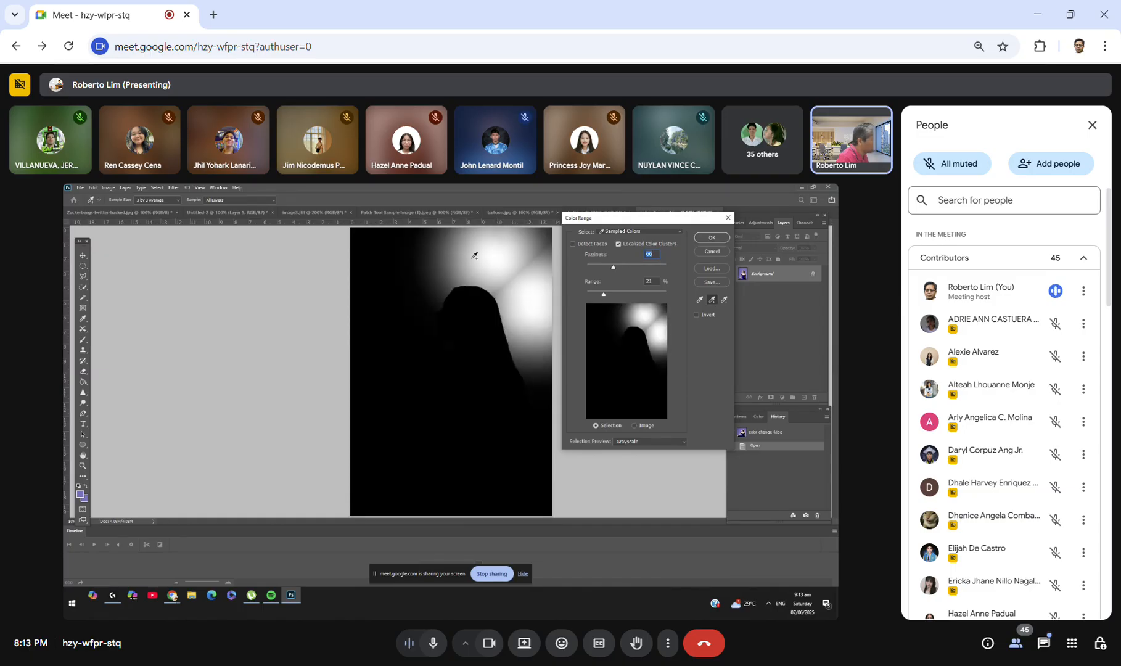
click(408, 272)
click(388, 342)
click(360, 248)
click(381, 265)
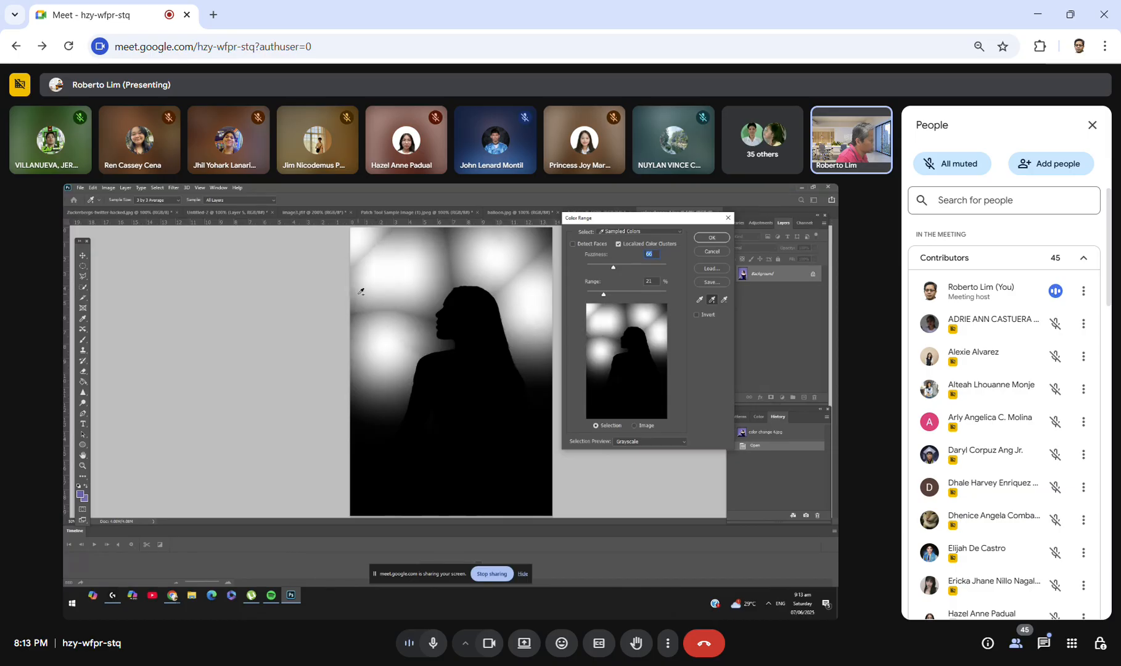
Step: Add more samples down the background in front of the woman, from face level to her outstretched arm
click(370, 312)
click(371, 327)
click(374, 399)
click(372, 431)
click(376, 370)
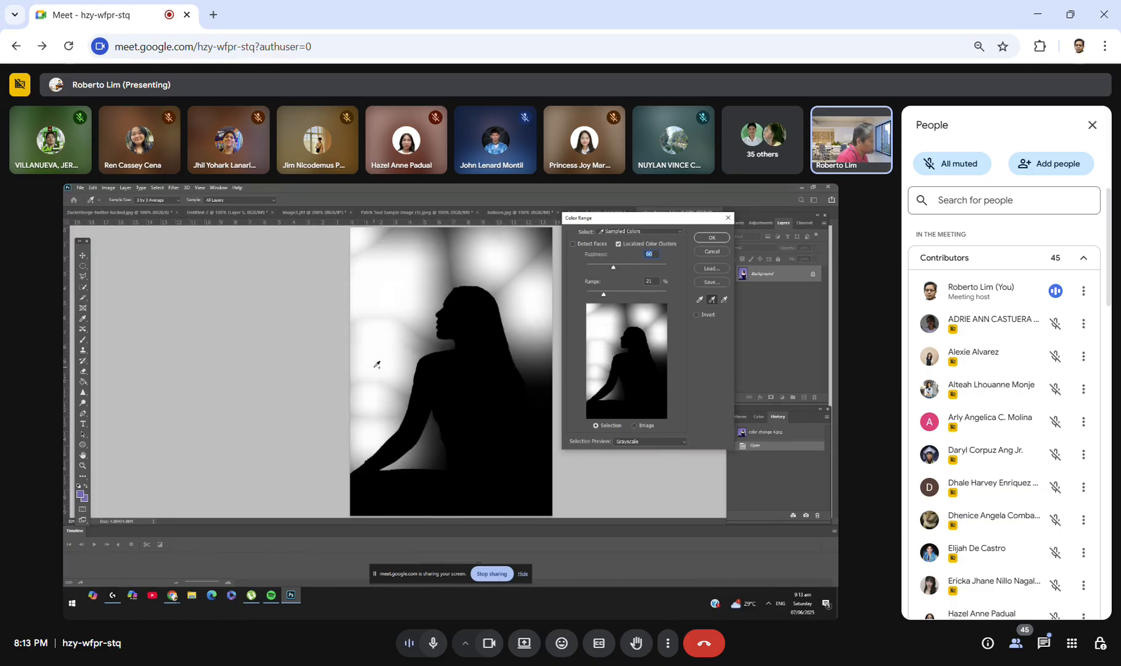
click(371, 311)
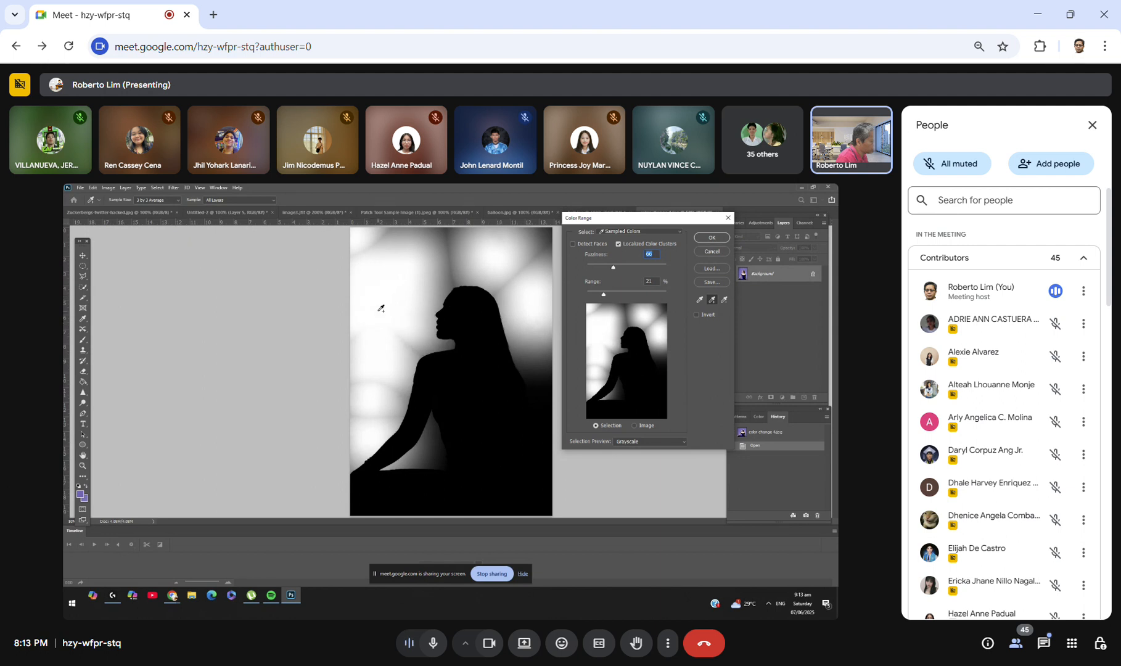
Step: Add samples along the image's upper edge and behind the woman's back, and apply the Color Range selection
click(450, 238)
click(486, 249)
click(543, 244)
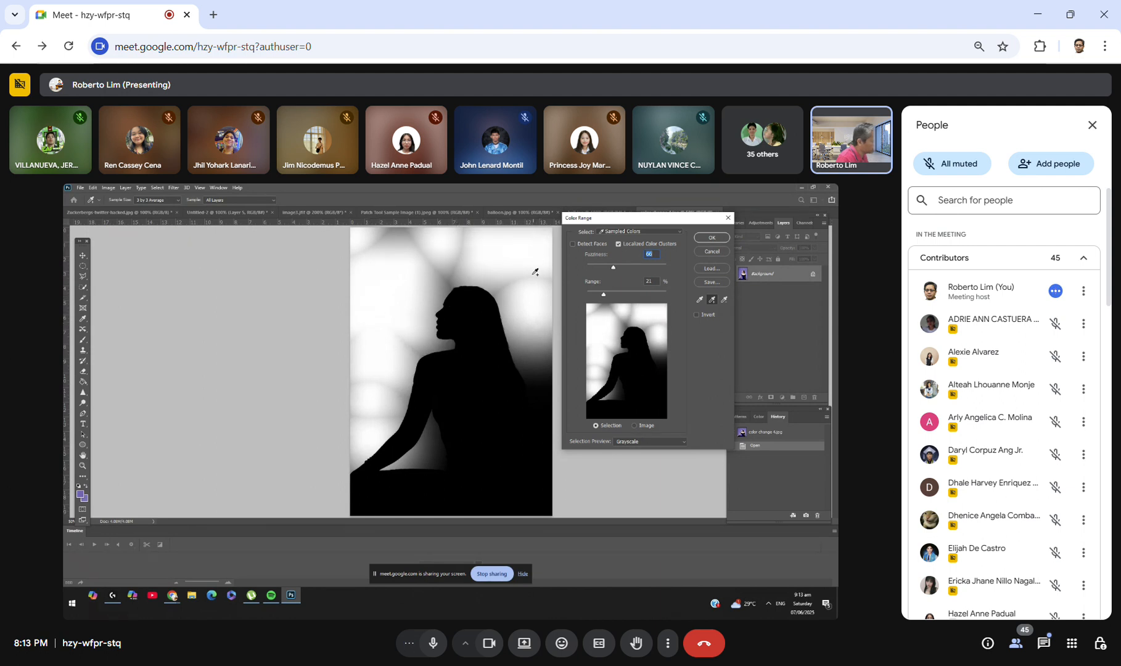
click(542, 373)
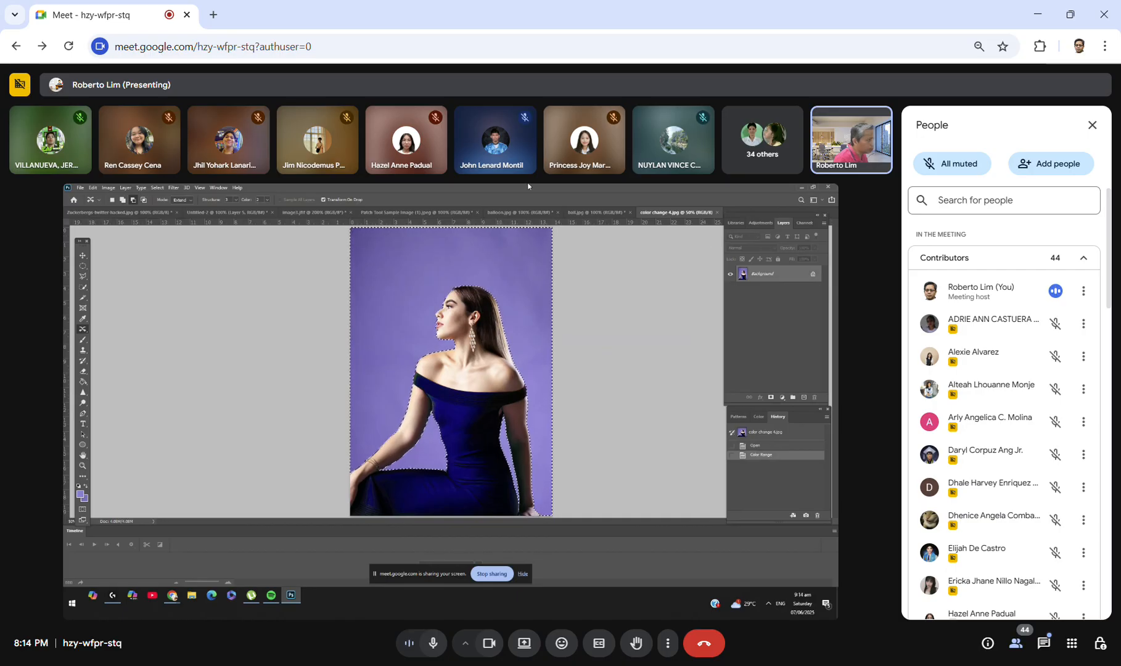
Step: Add a Hue/Saturation adjustment layer for the selected background, shifting the hue to magenta, raising saturation and lowering lightness
click(126, 188)
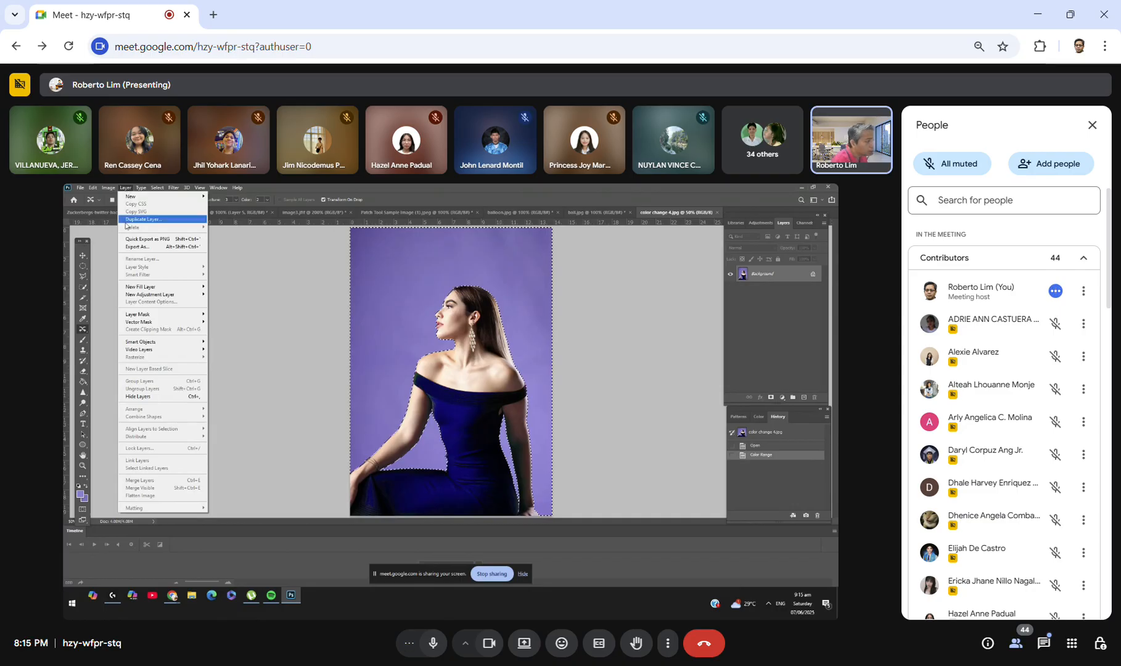
mouse_move(140, 299)
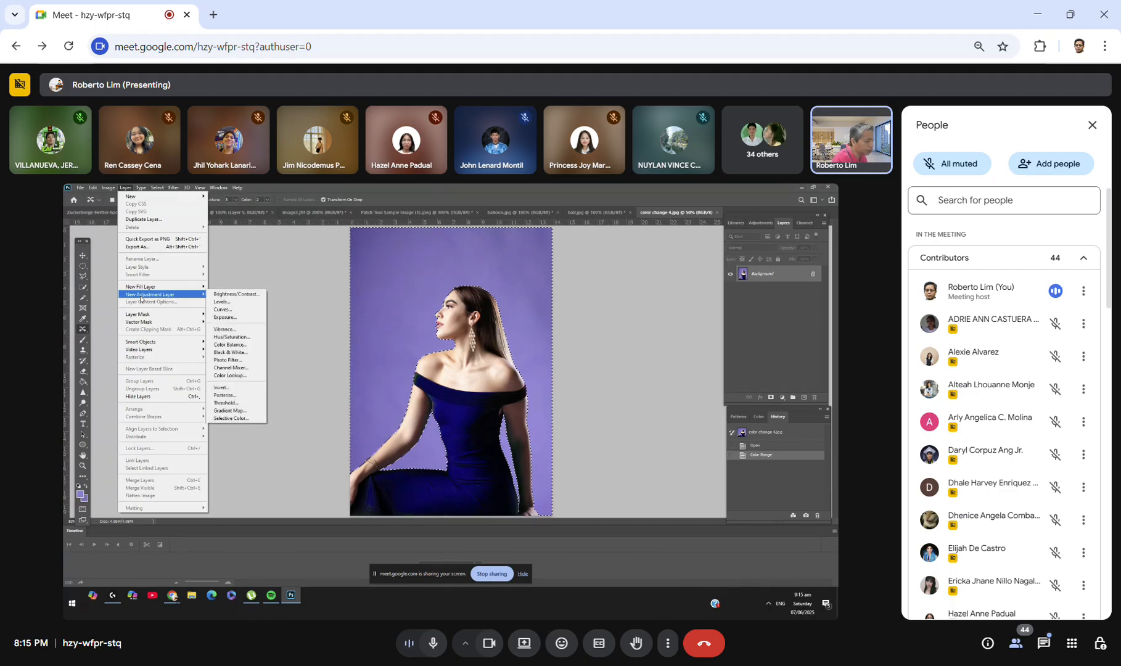
click(228, 338)
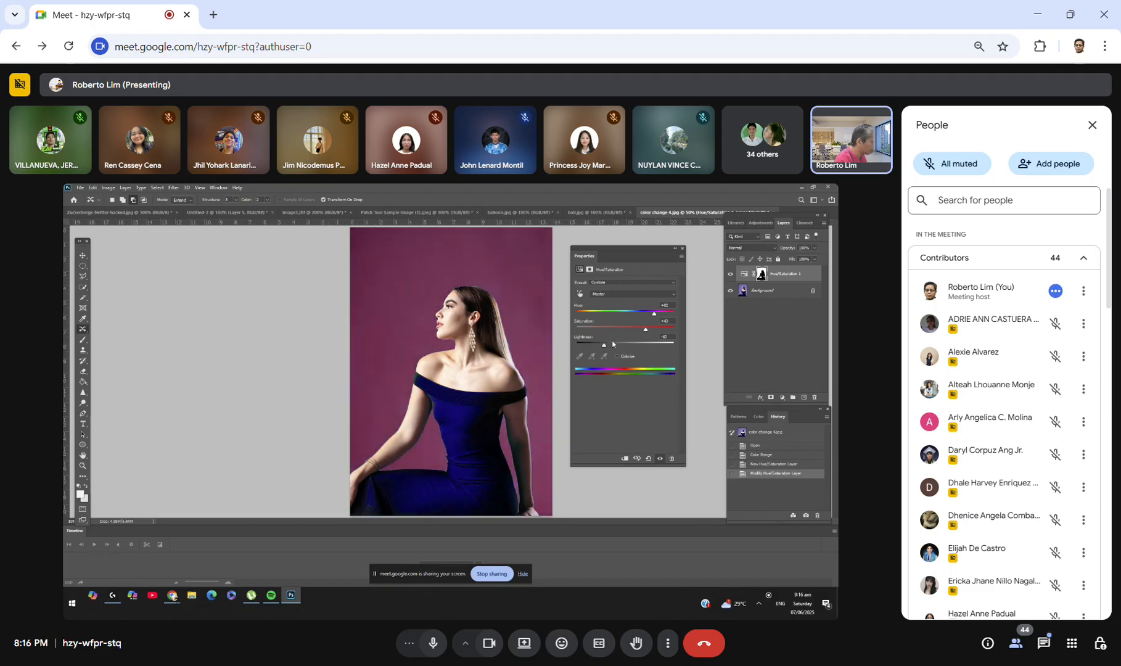
drag(642, 331, 664, 333)
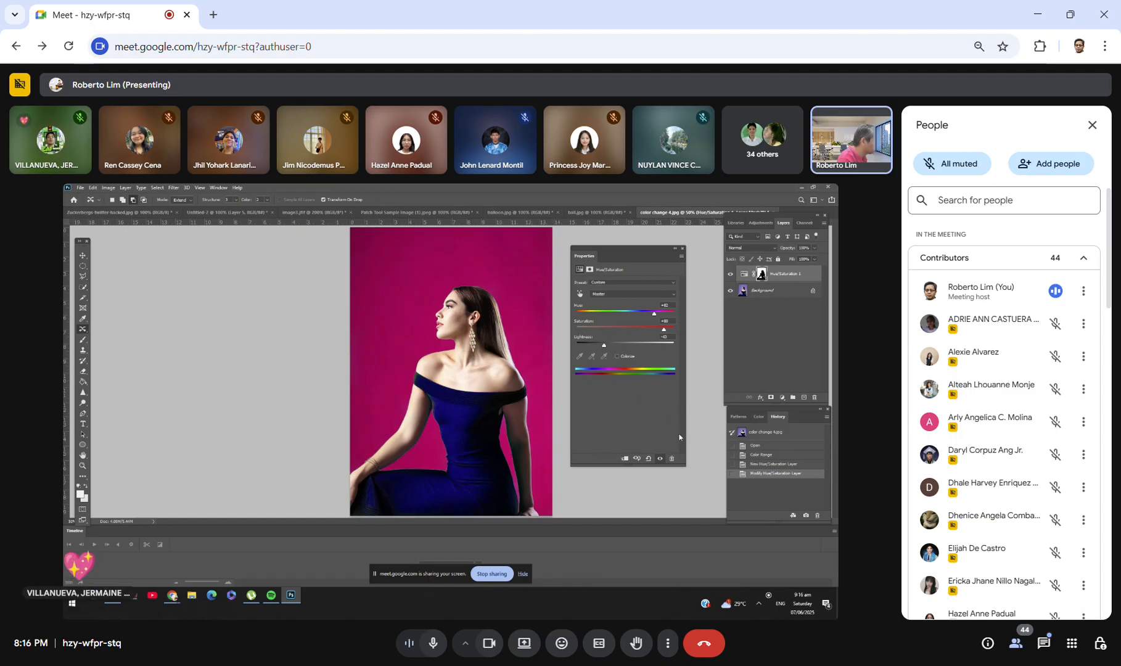
Step: Compare the recolored portrait with its original history state, and toggle the Background layer's visibility off and on
click(740, 433)
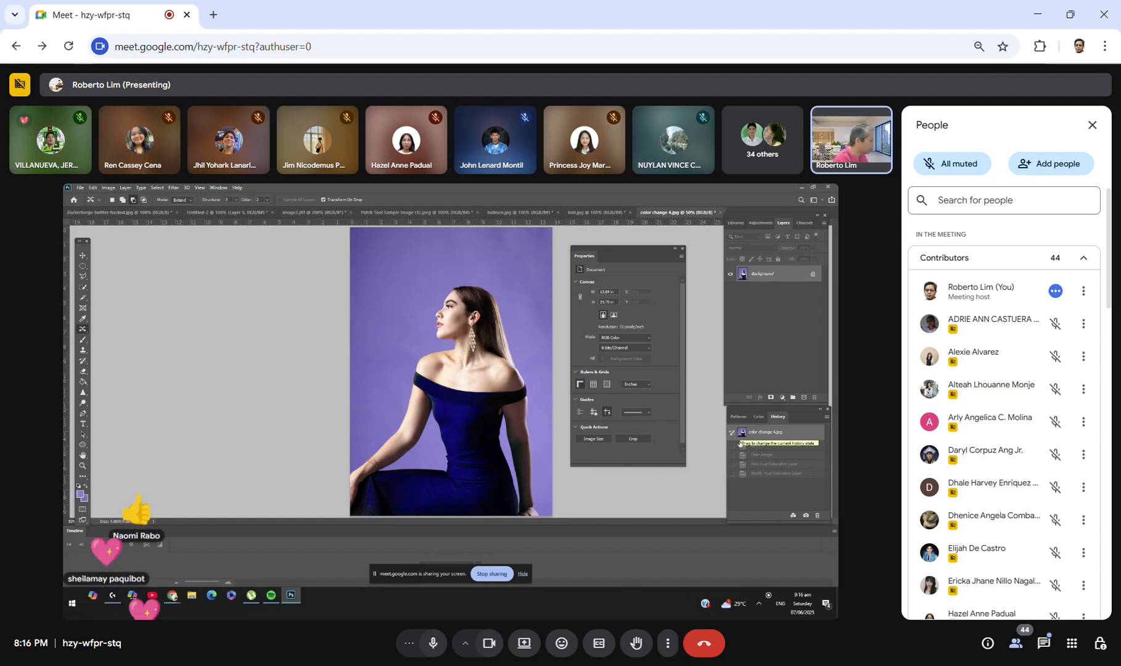
click(746, 474)
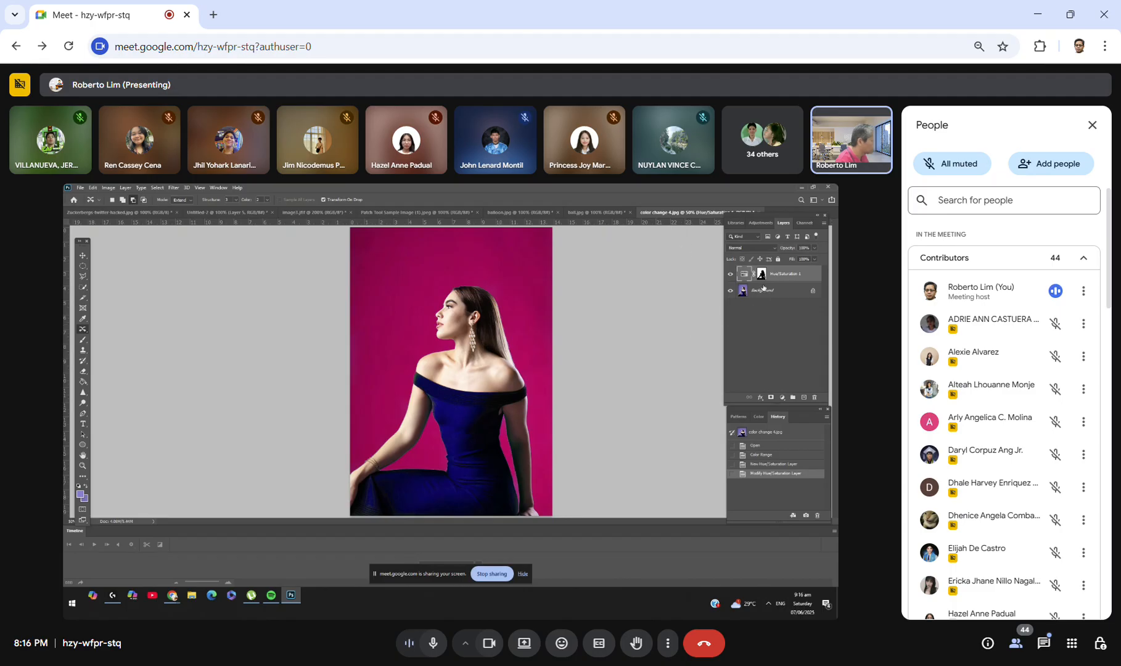
click(731, 292)
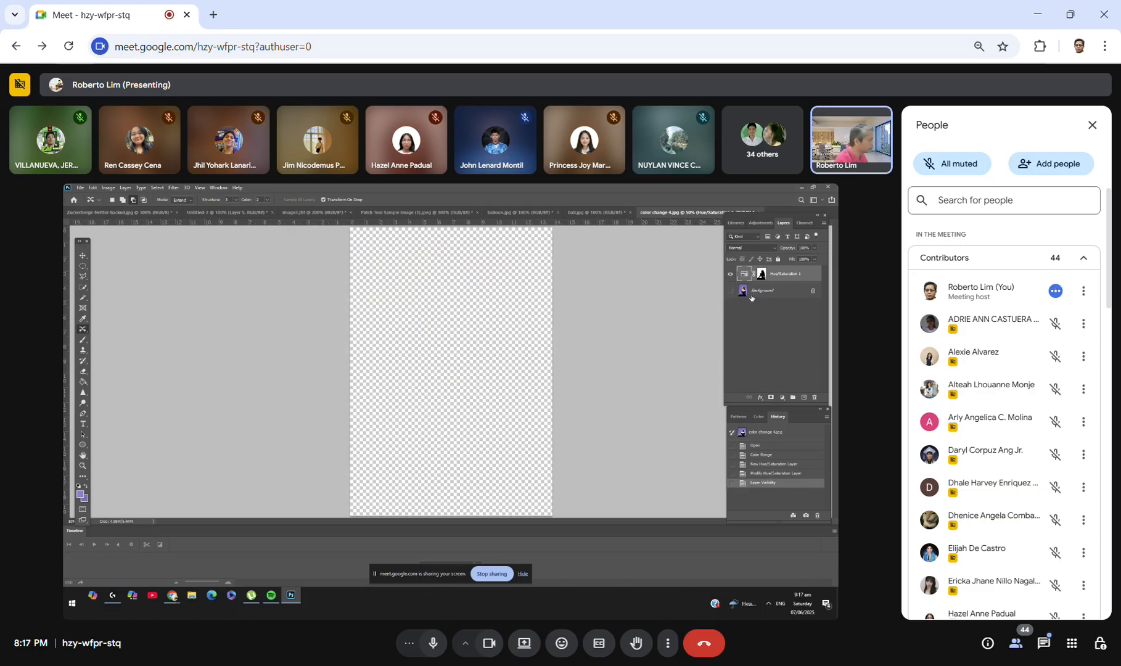
click(728, 292)
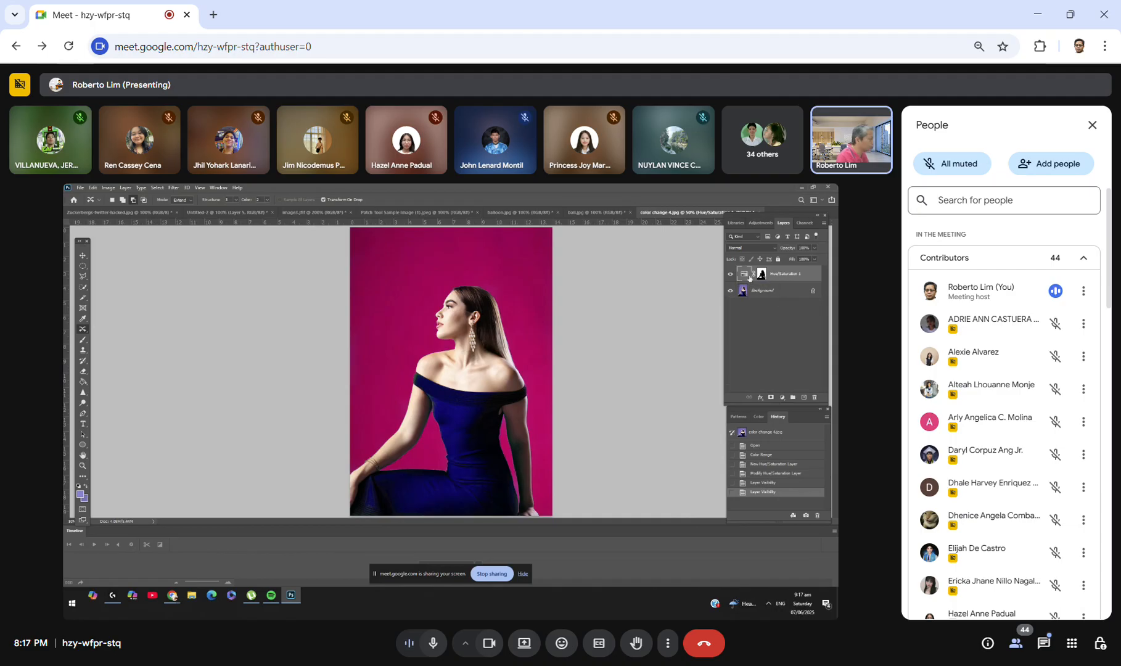
Step: Revert the portrait to its original history state and start a new Color Range selection
click(743, 432)
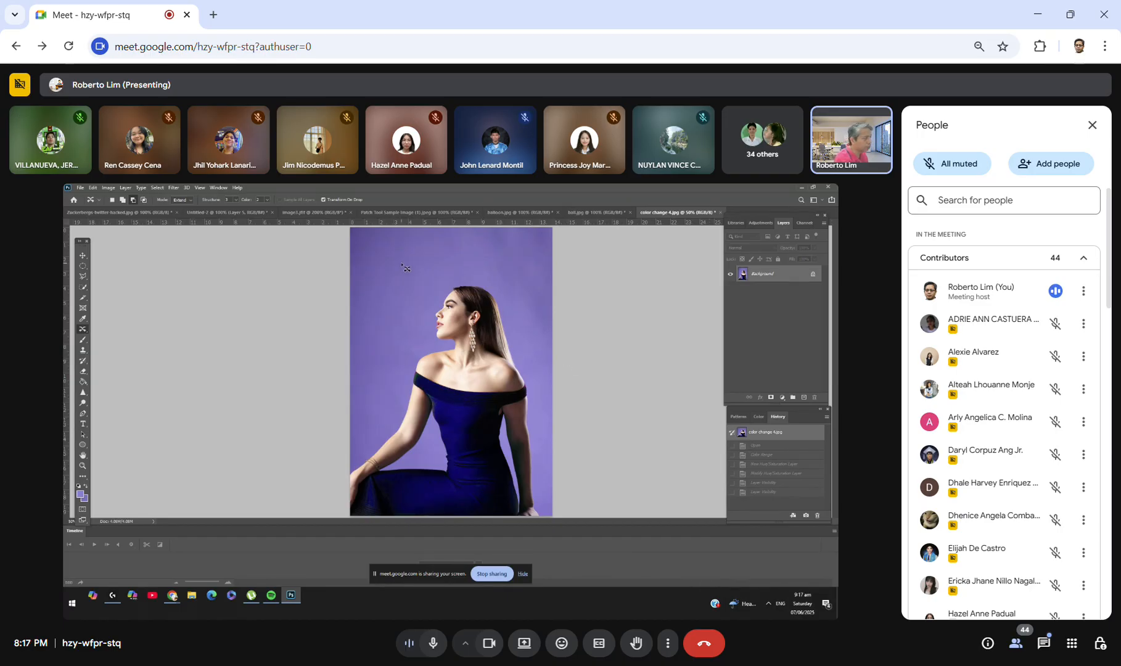
click(158, 188)
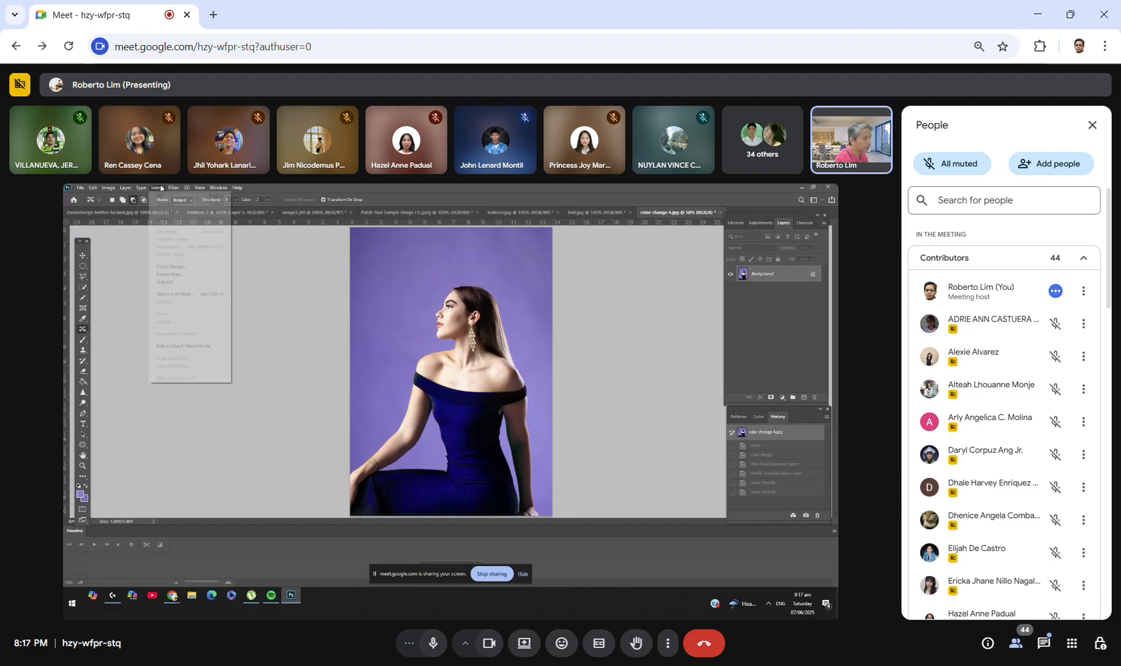
click(164, 267)
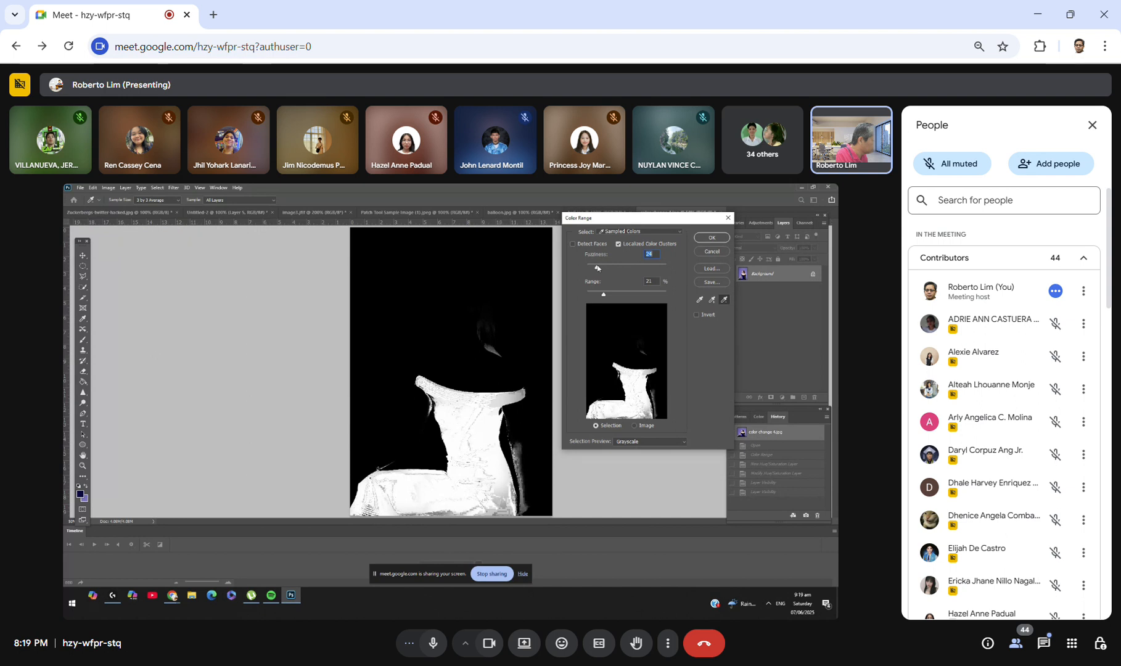
Step: Set the Color Range fuzziness to 48 and range to 7%, and subtract samples along the outstretched arm beside the dress
drag(602, 267, 606, 268)
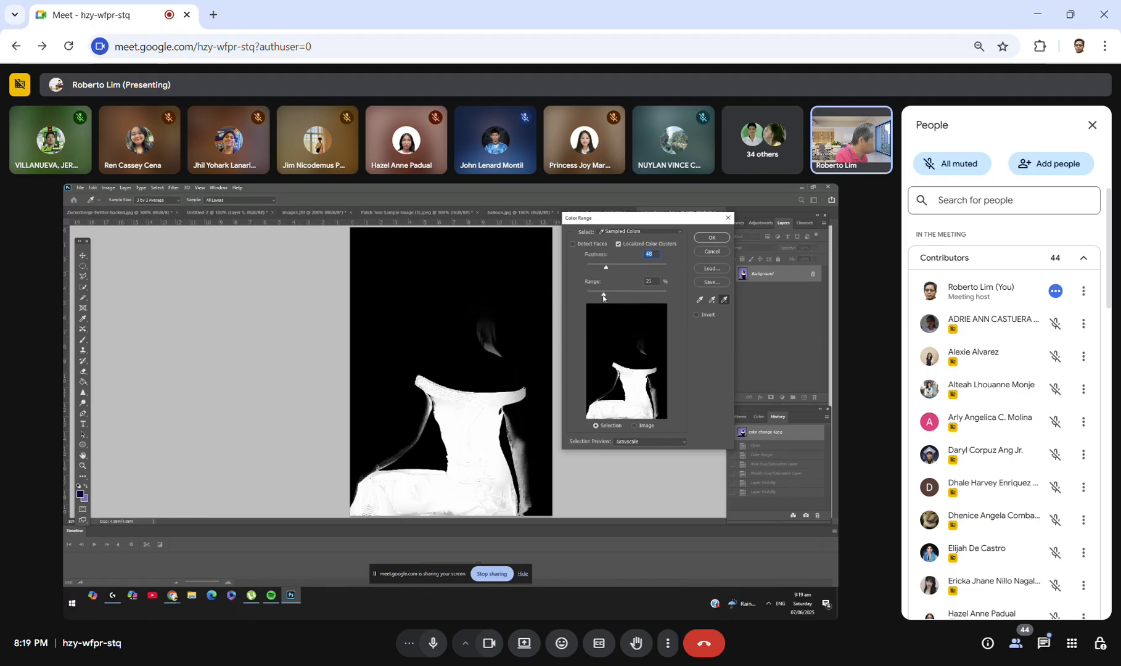
drag(602, 297, 593, 299)
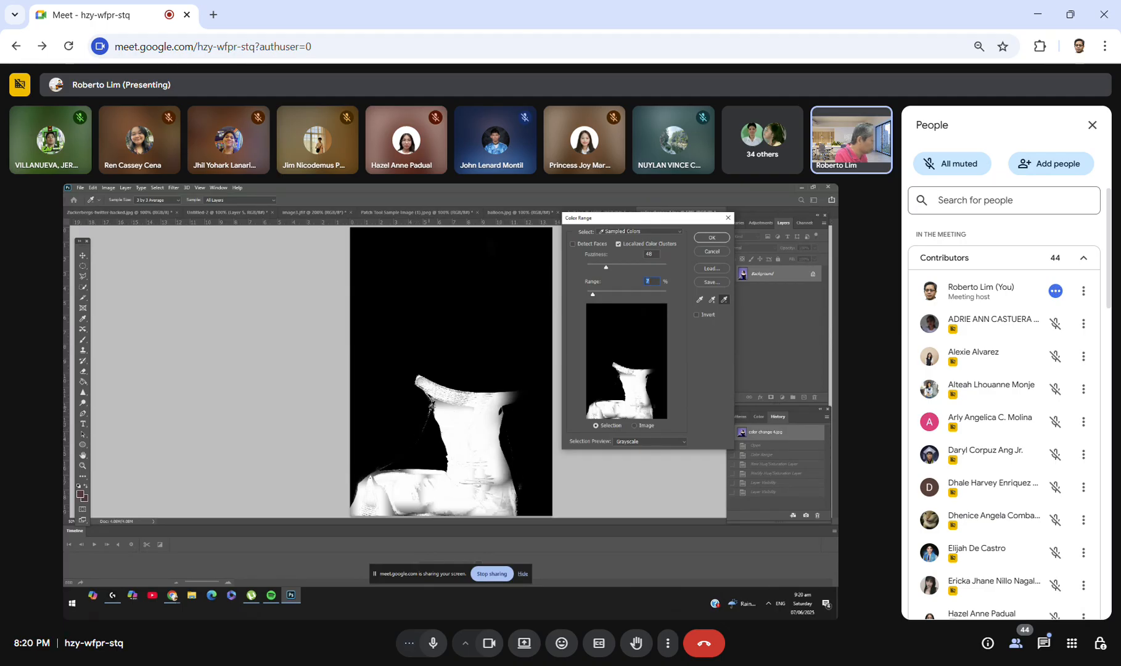
click(433, 410)
click(397, 460)
click(414, 435)
click(711, 301)
click(466, 495)
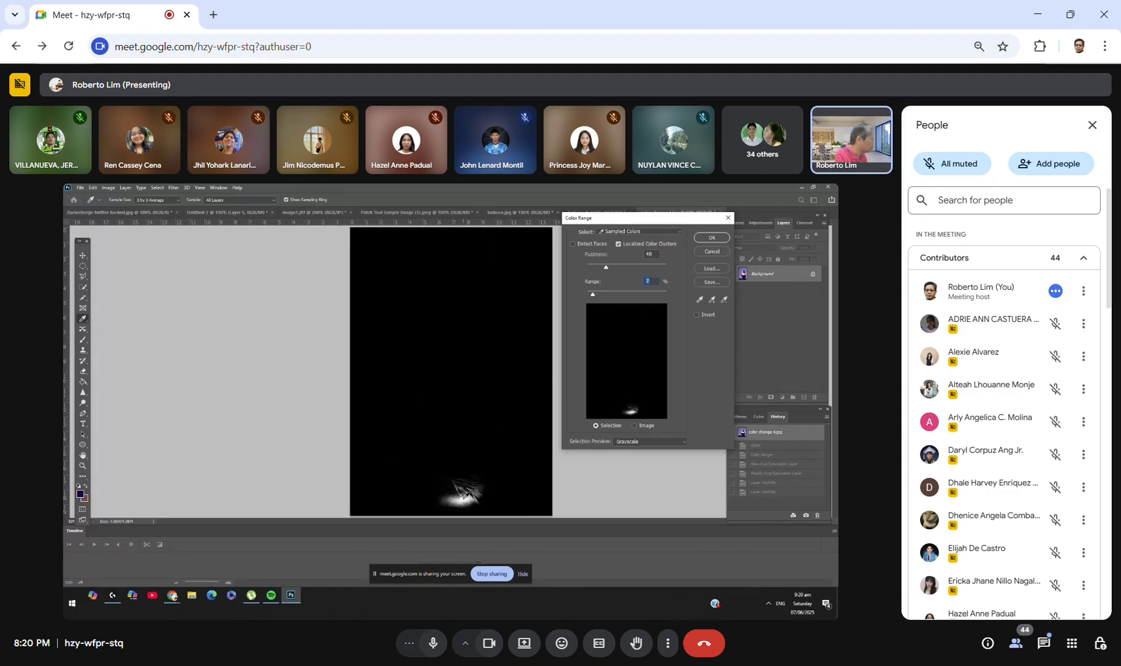
key(ctrl+z)
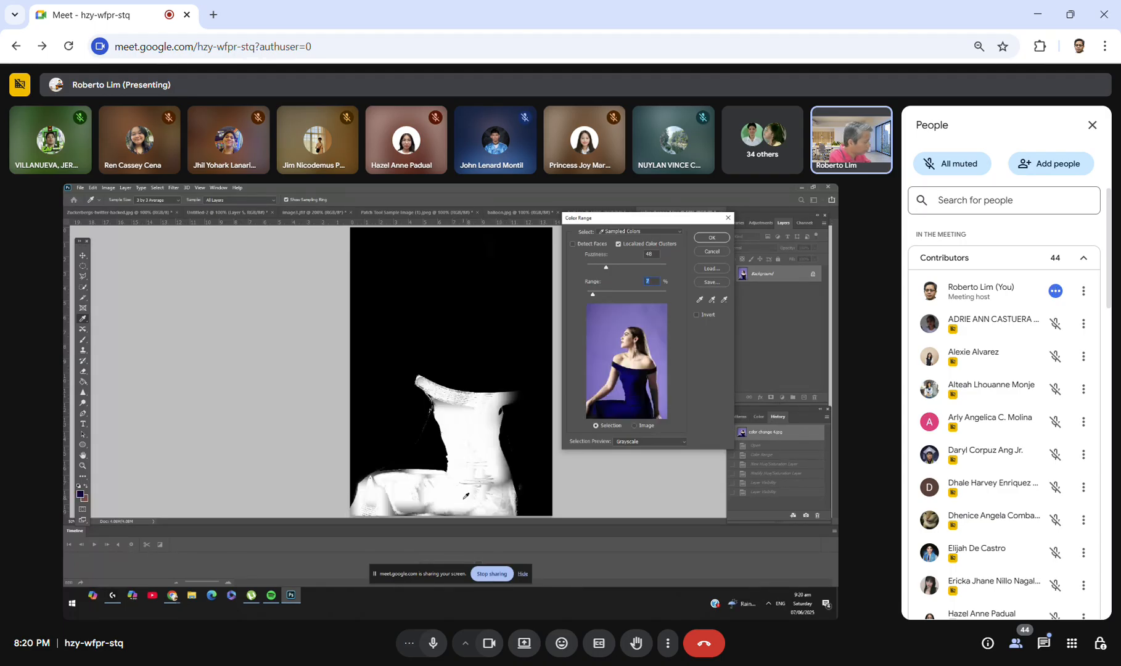
Step: Add samples across the skirt of the blue dress to the Color Range selection
click(712, 300)
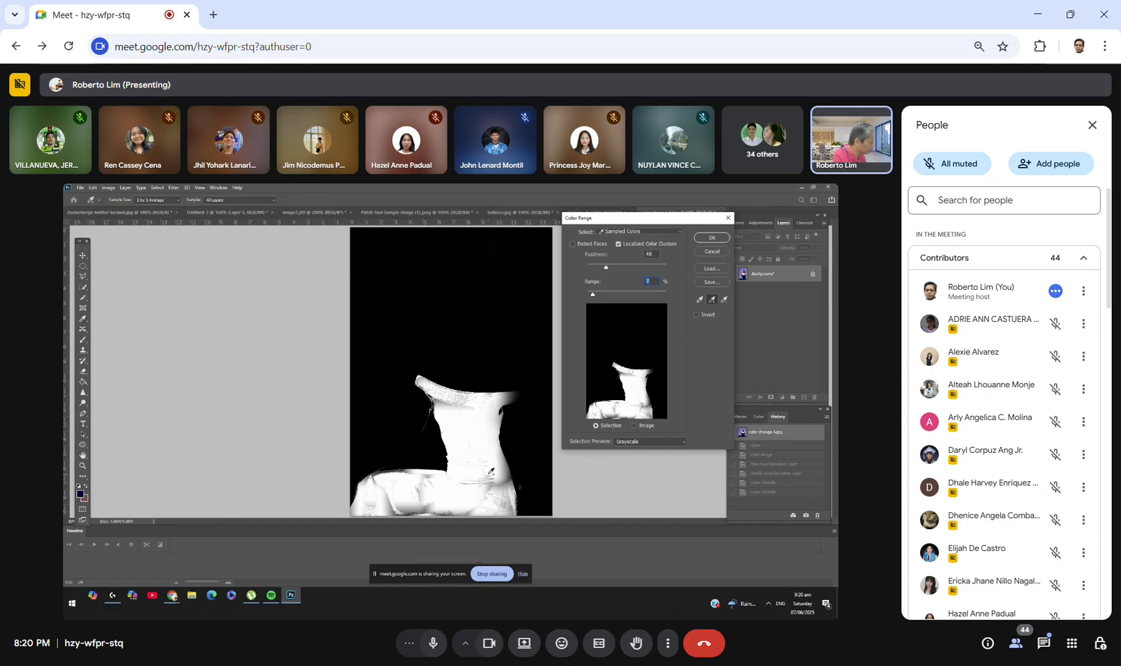
click(402, 503)
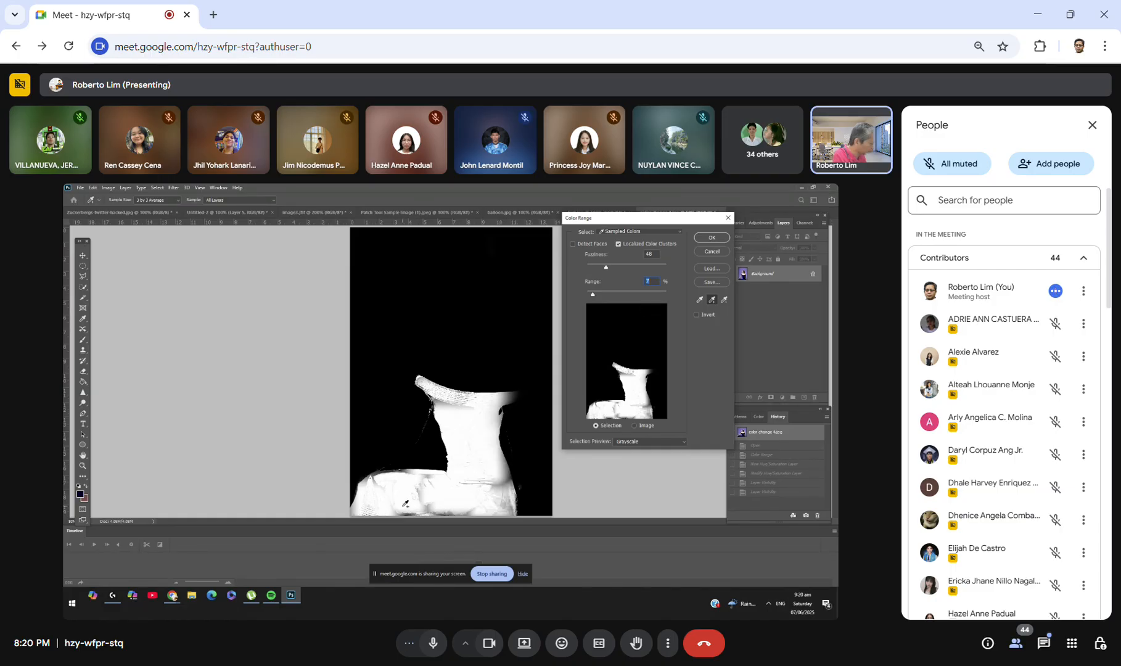
click(380, 468)
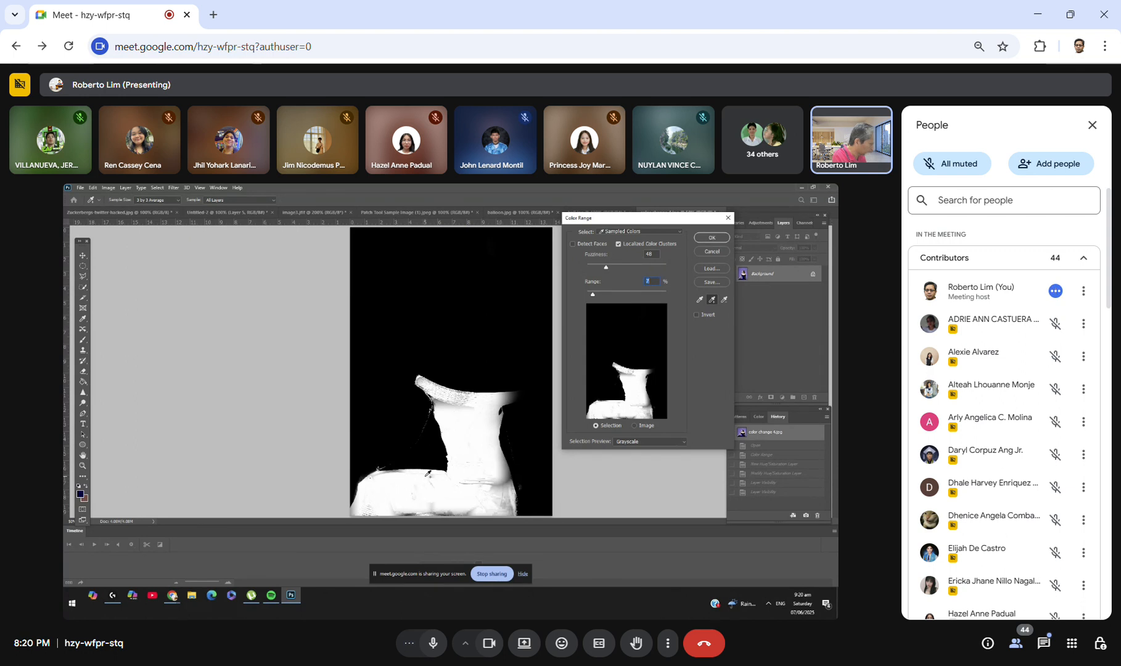
click(498, 477)
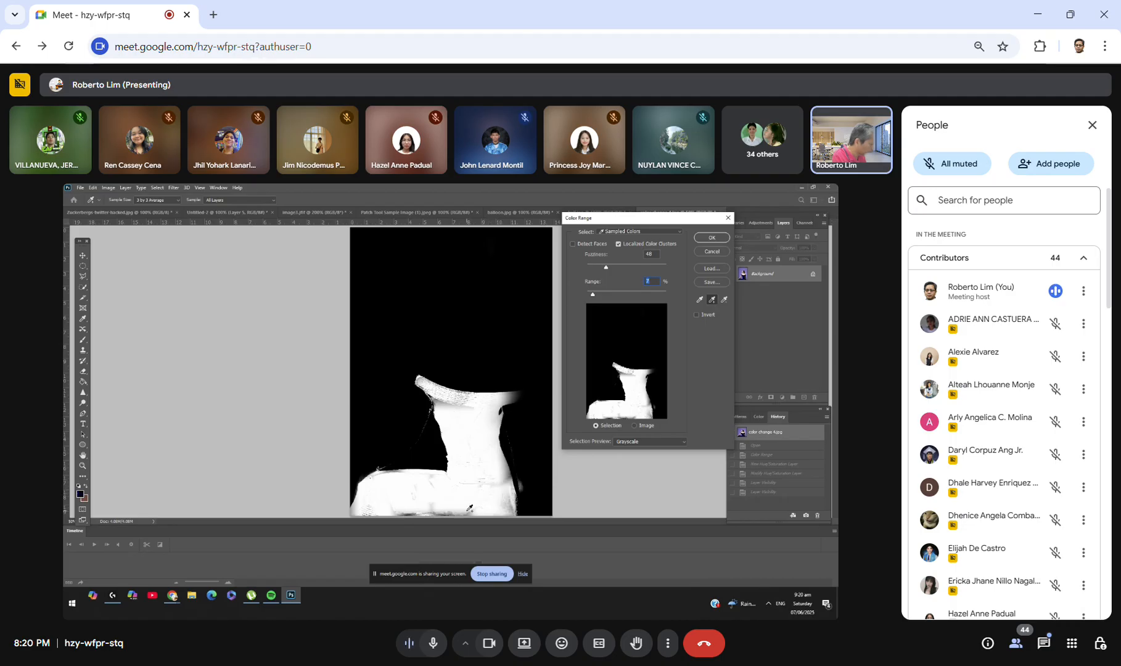
click(416, 513)
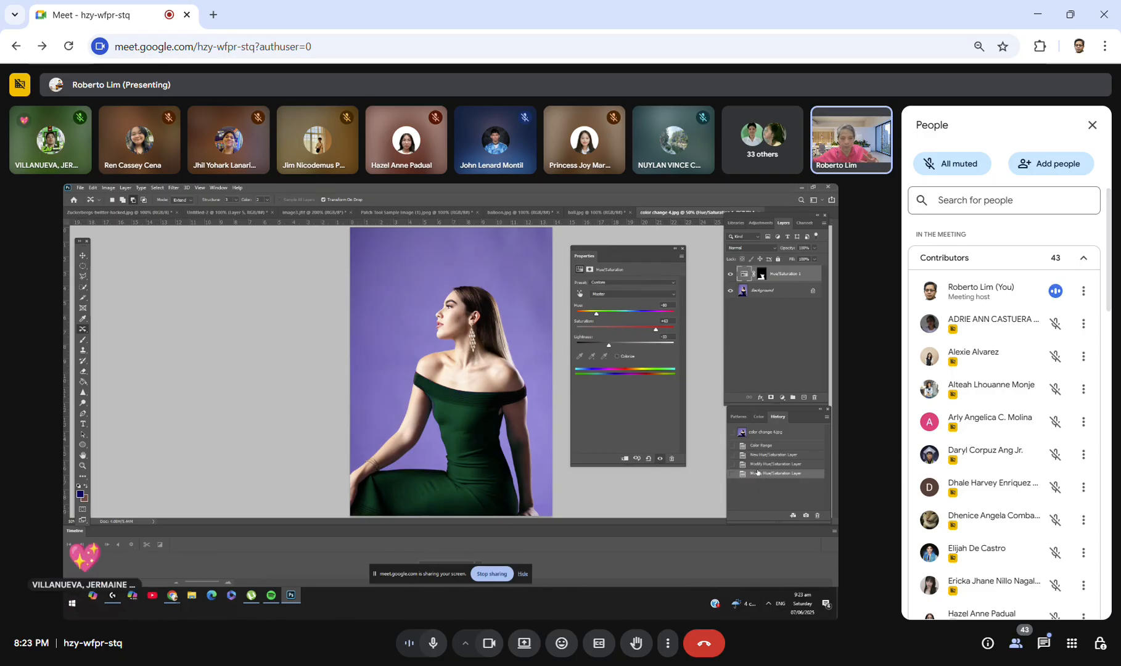
Step: Compare the green-dress version with the original history state and return to the last Hue/Saturation edit
click(764, 433)
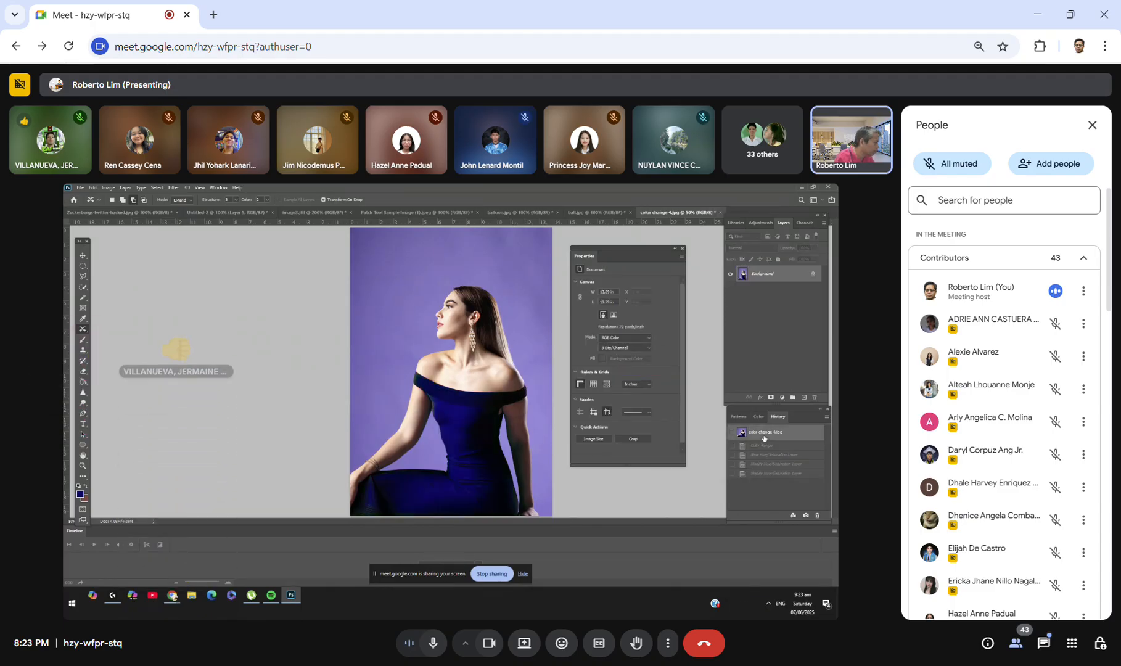
click(756, 473)
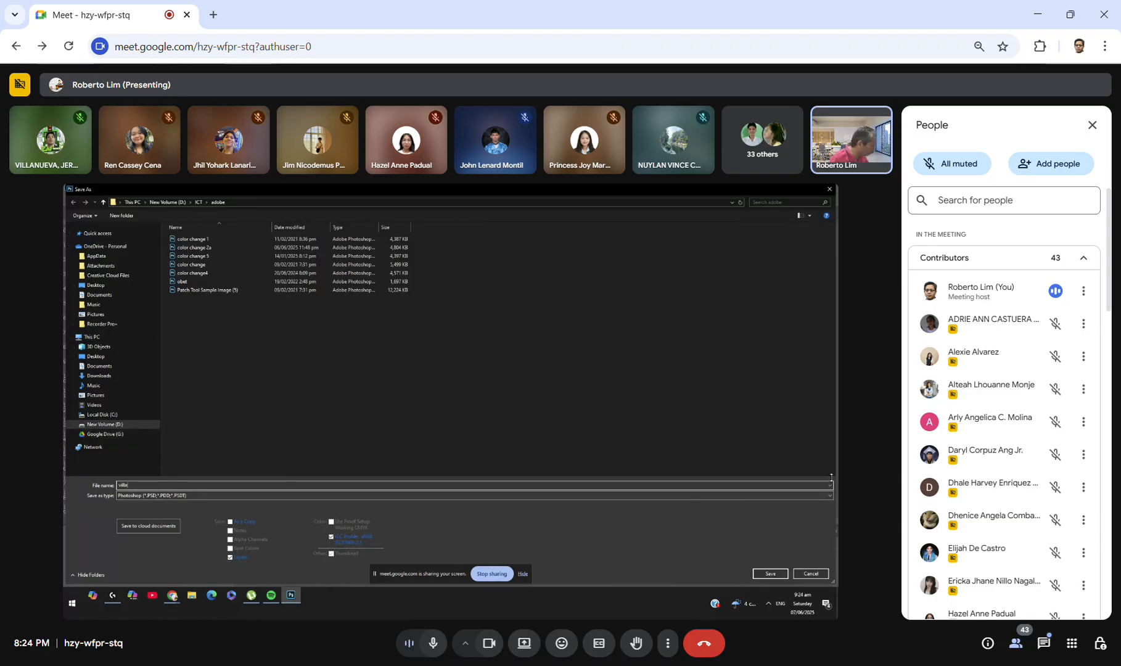
Step: Save the recolored portrait in JPEG format, accepting the JPEG options as offered
click(796, 495)
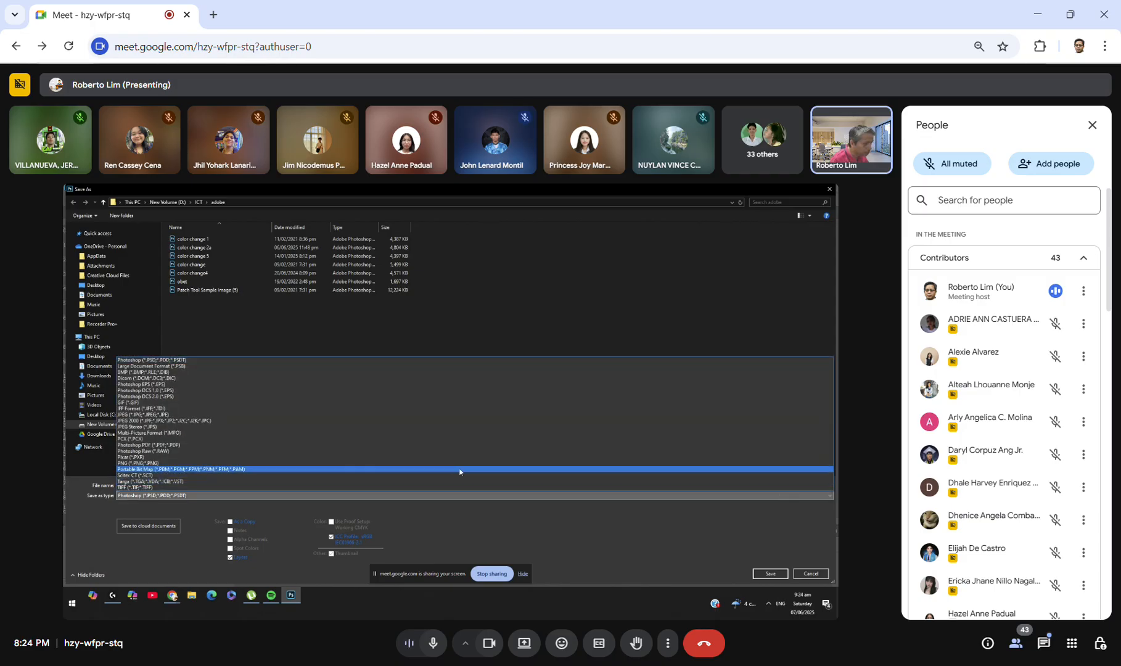
click(208, 415)
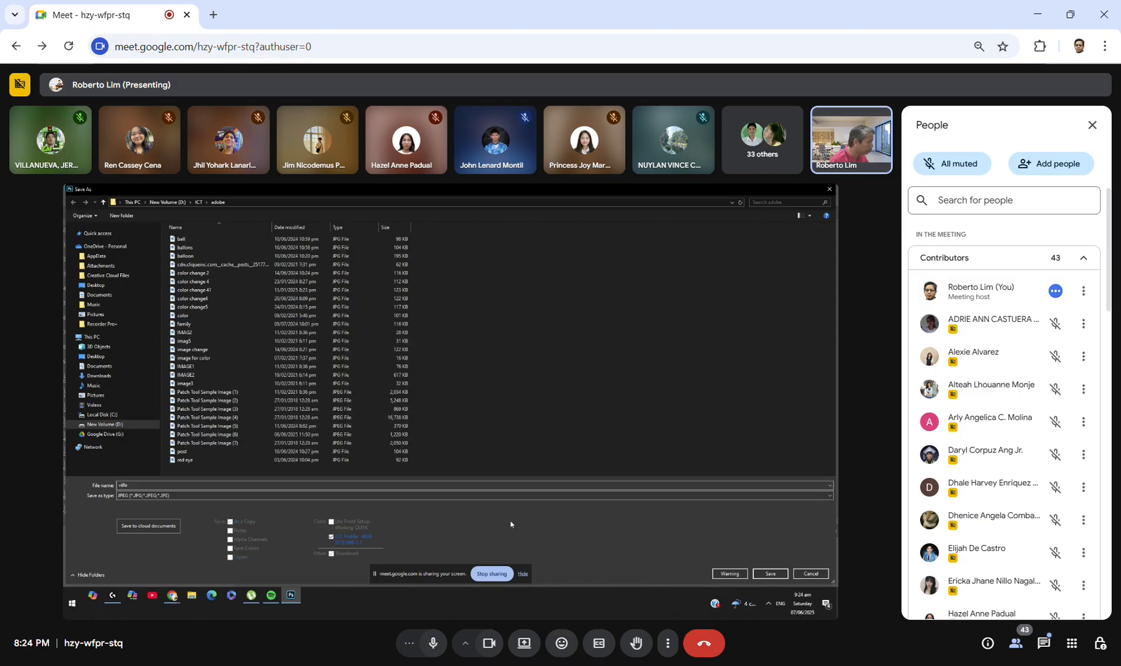
click(770, 573)
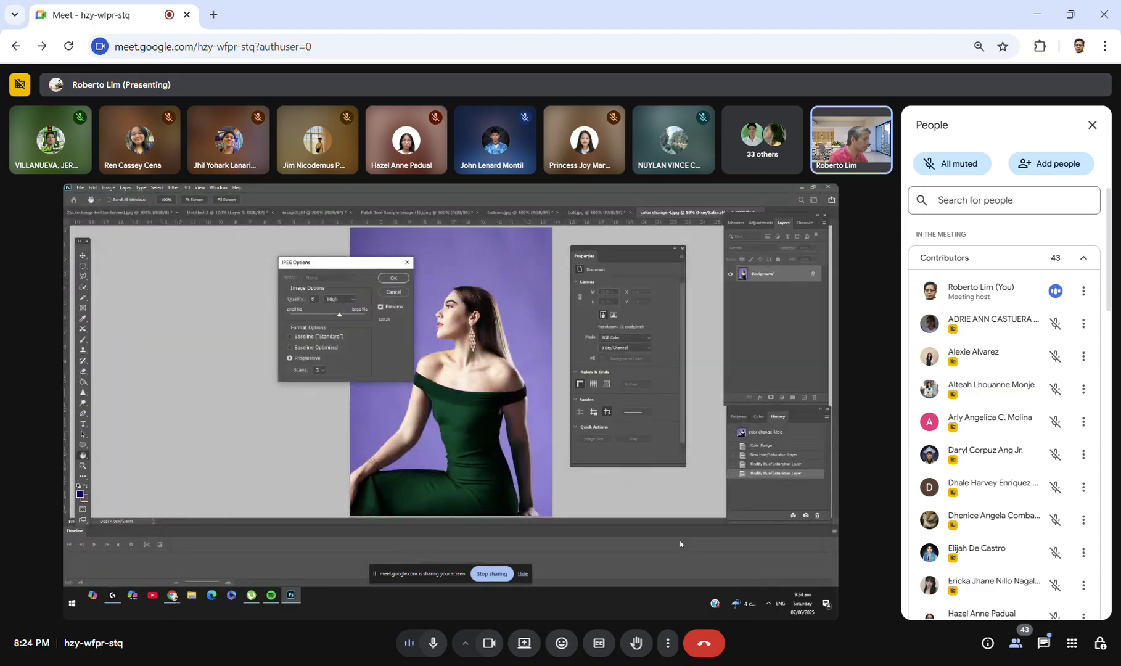
click(391, 278)
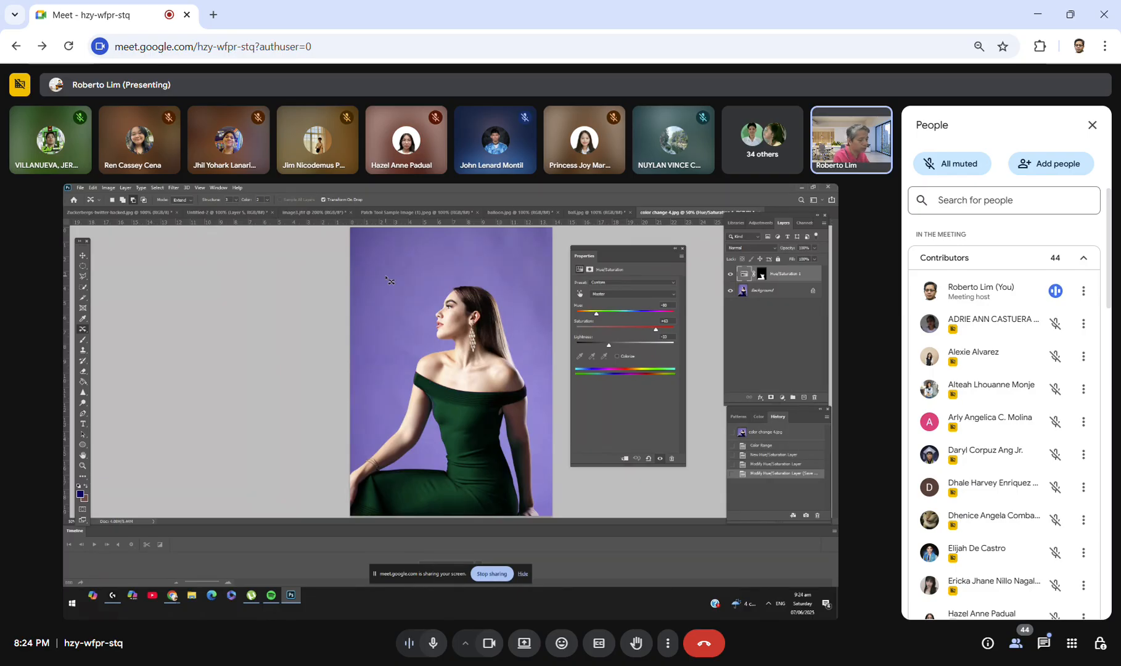
Step: Create a new blank document with a tall, narrow canvas and display the color picker for the foreground color
click(80, 189)
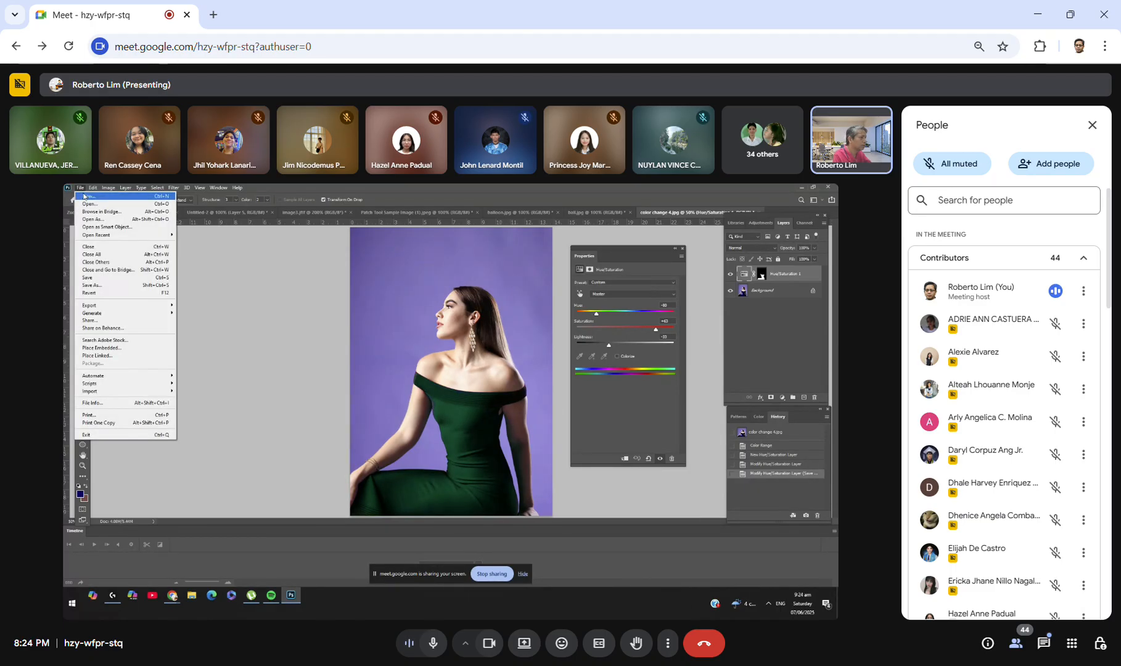
click(86, 196)
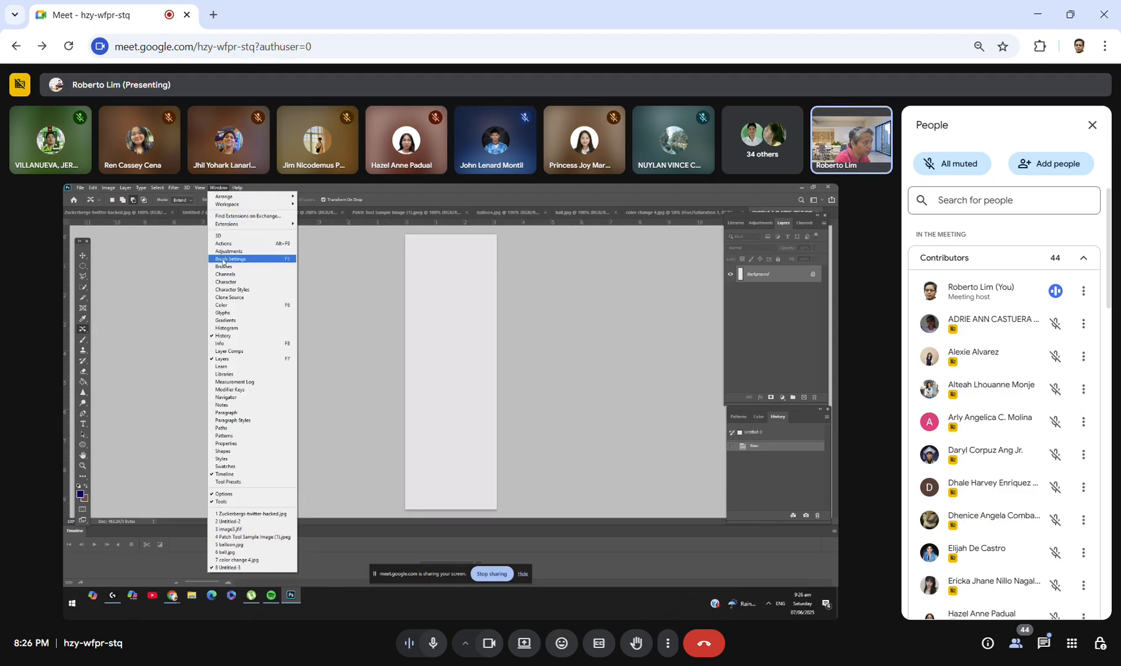
click(223, 306)
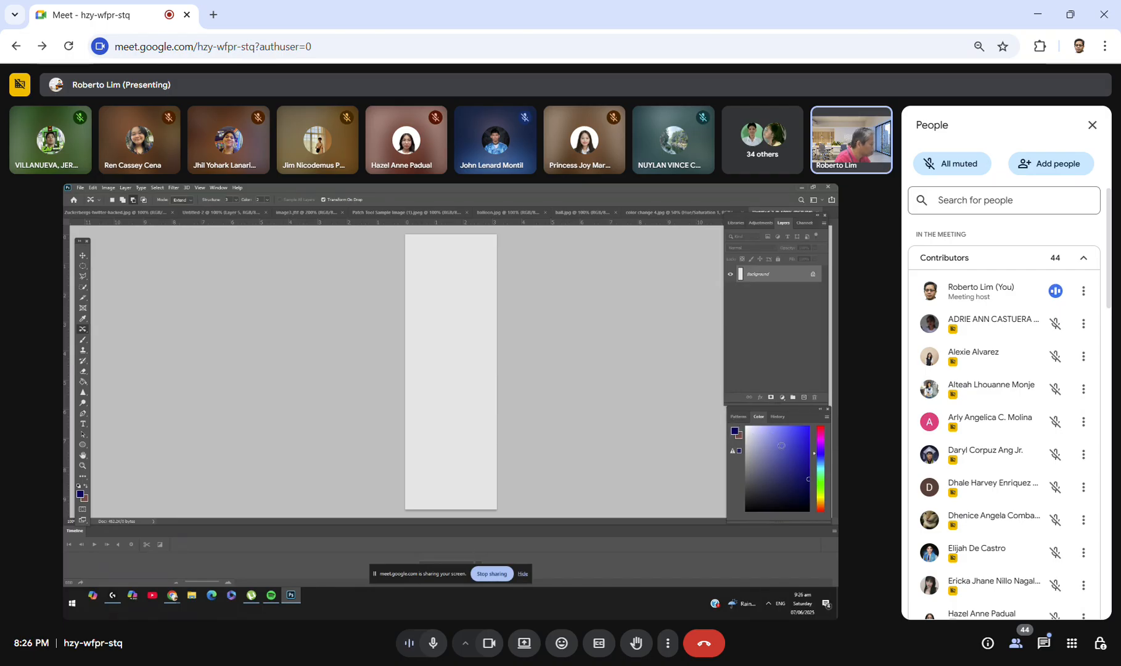
Step: Try several hues along the spectrum for the foreground color, including green, violet and pink
click(821, 469)
click(819, 487)
click(822, 493)
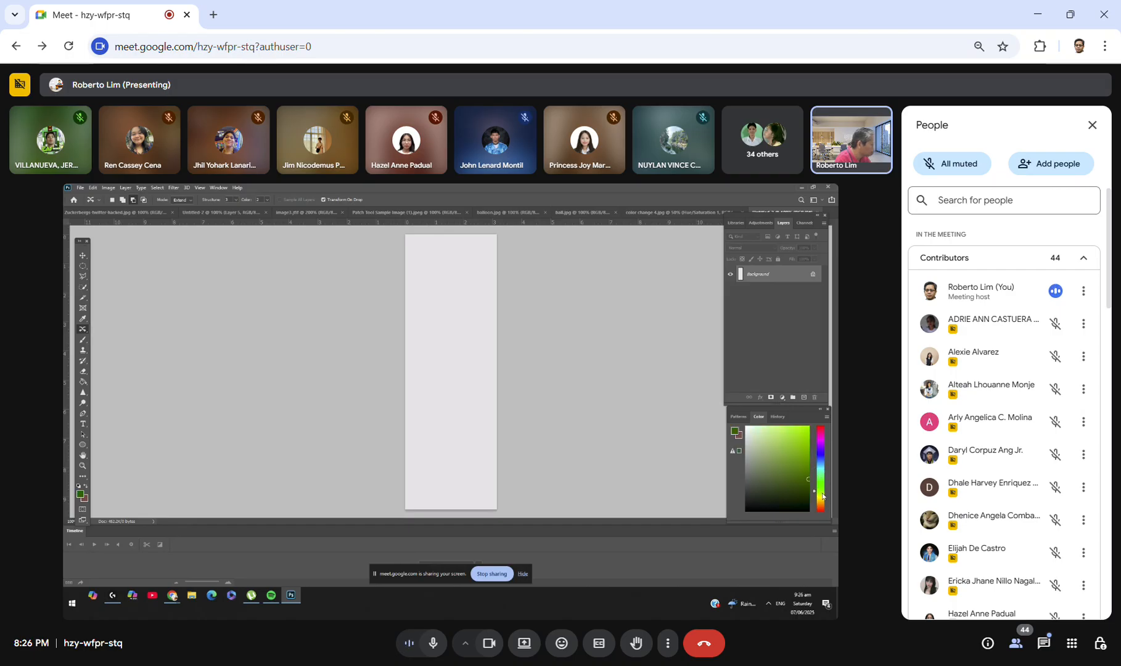
click(824, 500)
click(820, 439)
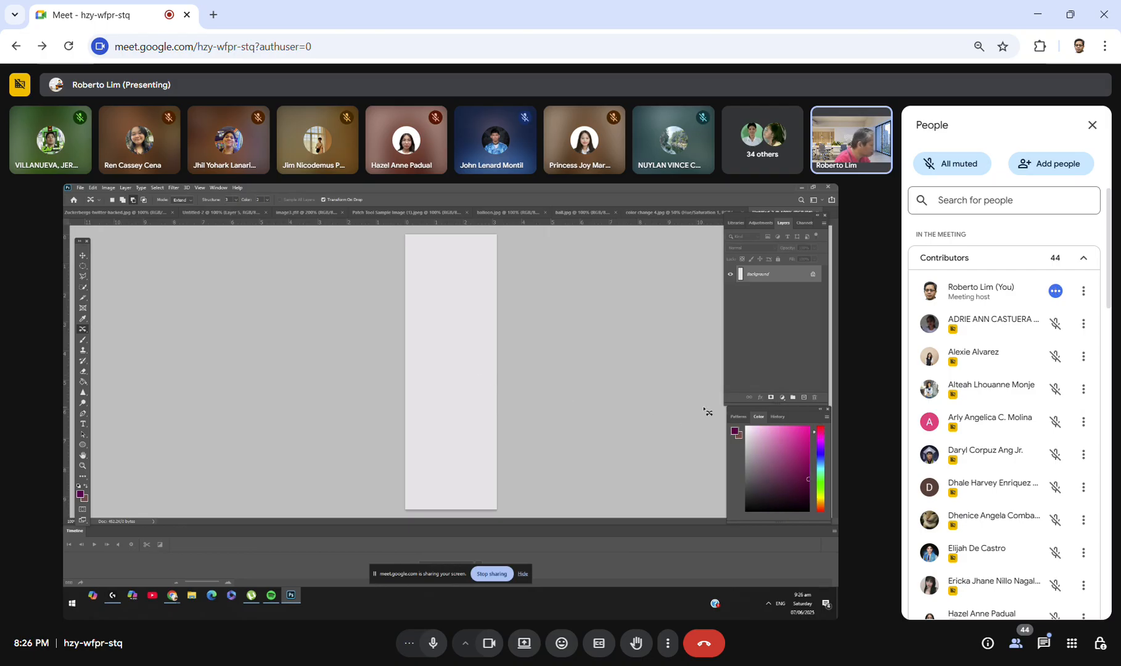
click(820, 449)
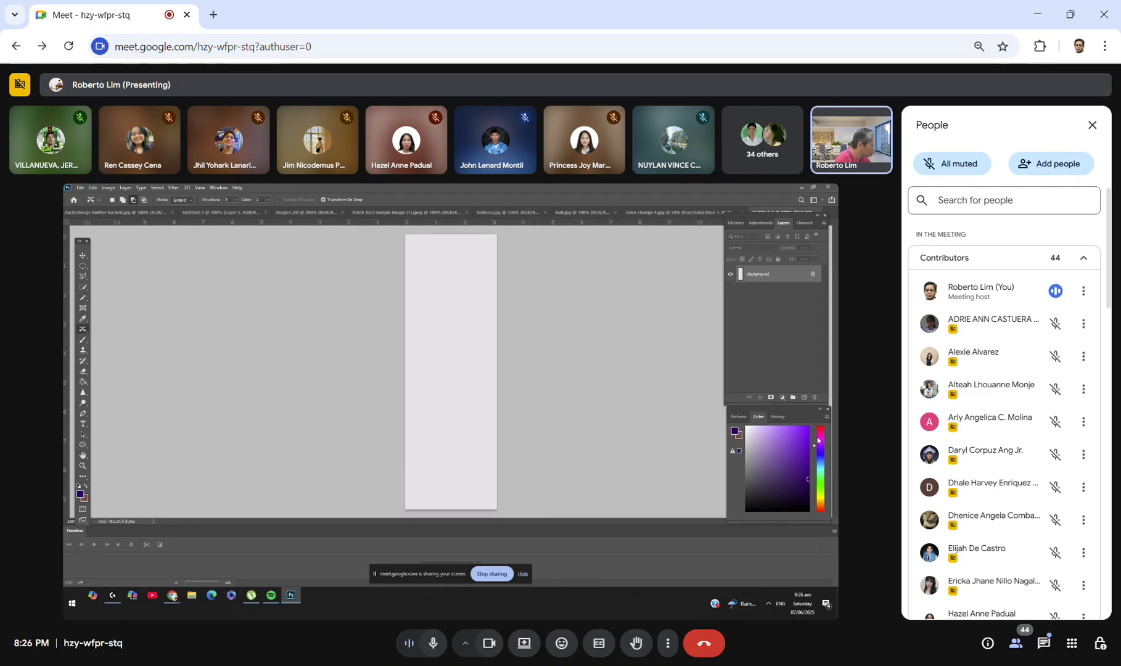
click(818, 439)
click(822, 431)
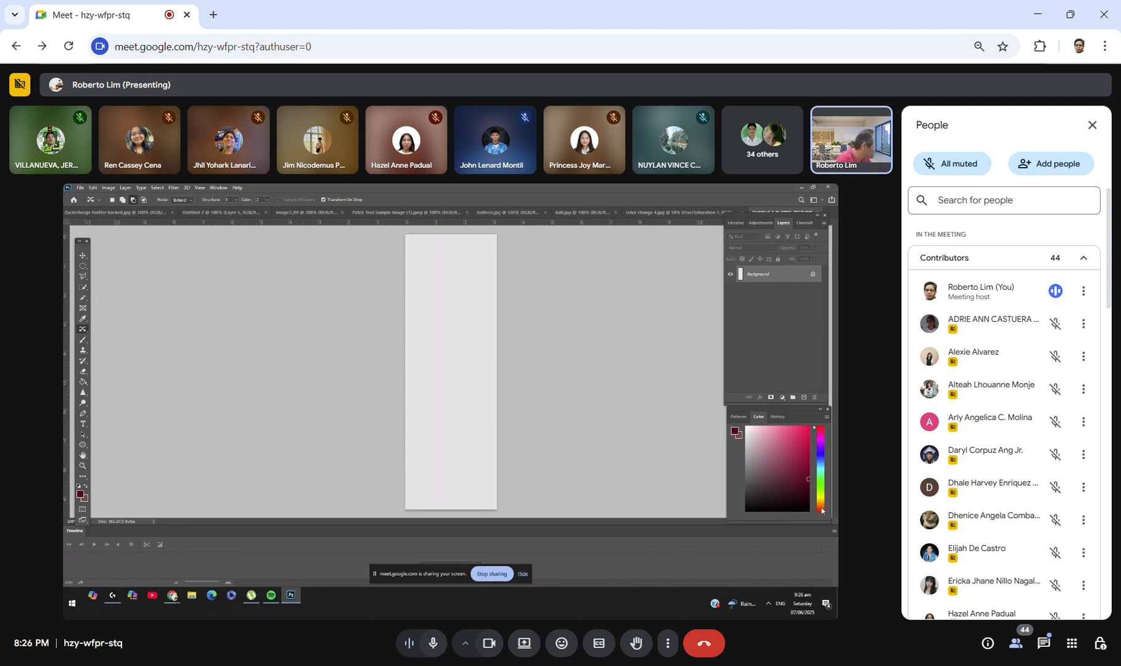
click(823, 436)
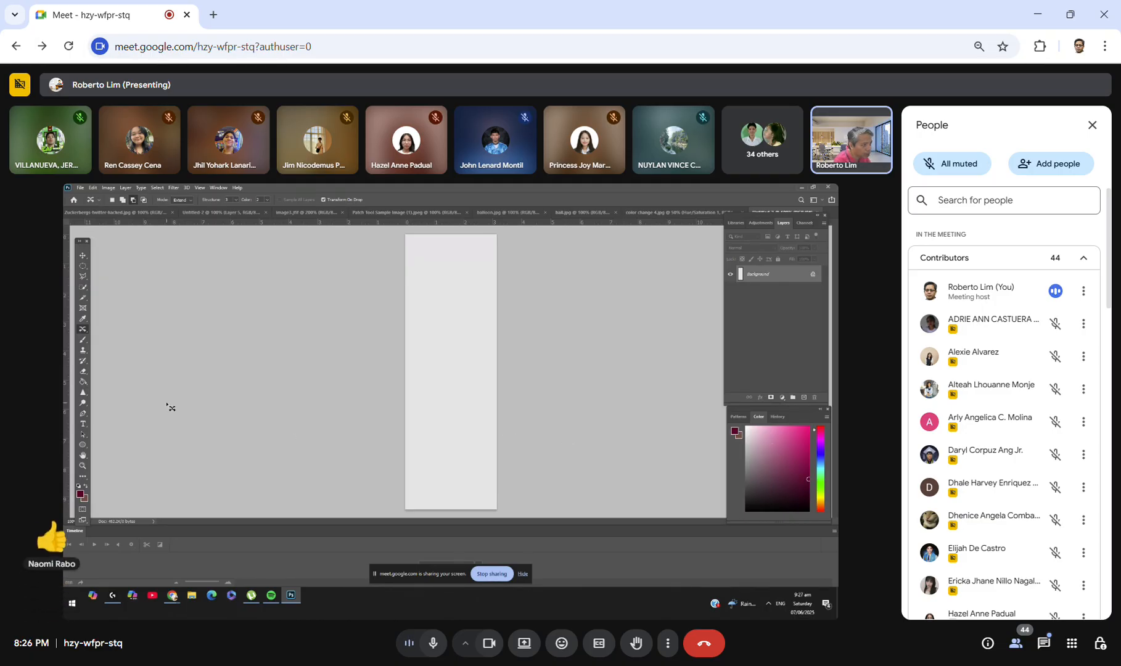
Step: Activate the Eyedropper Tool and set the foreground color to a light violet
click(86, 321)
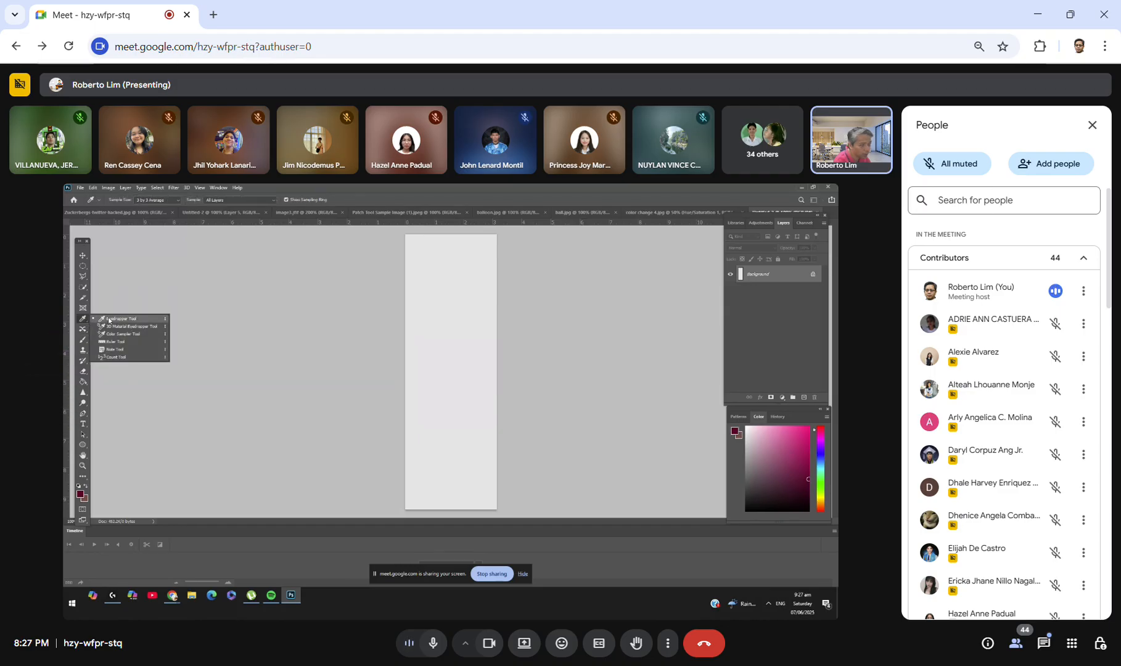
click(117, 318)
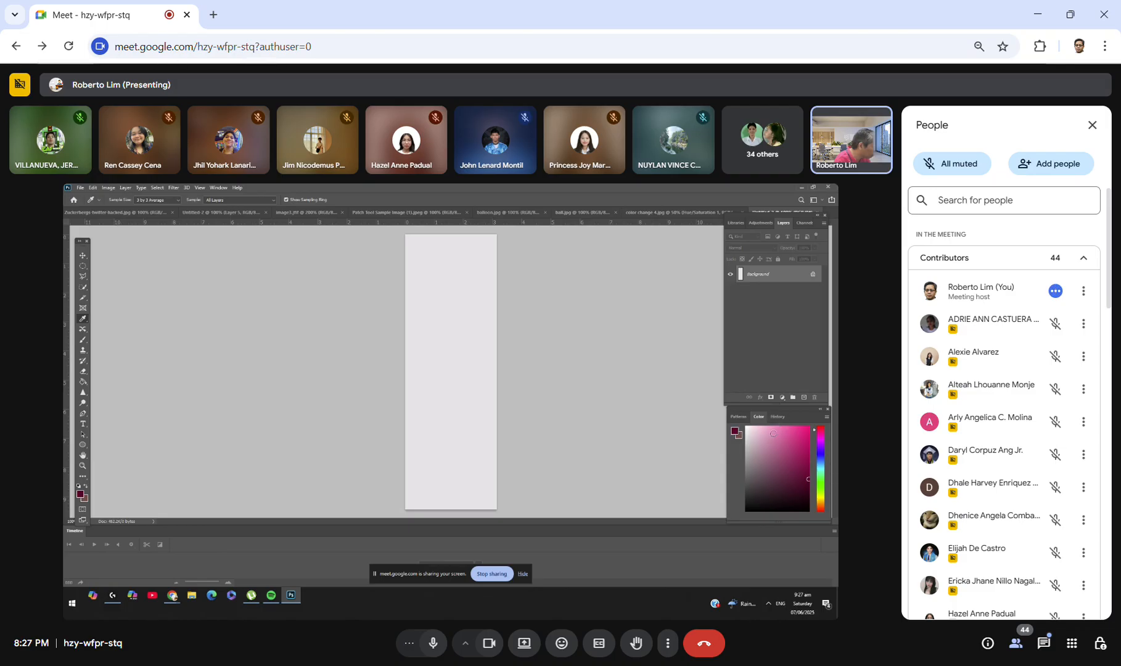
click(820, 453)
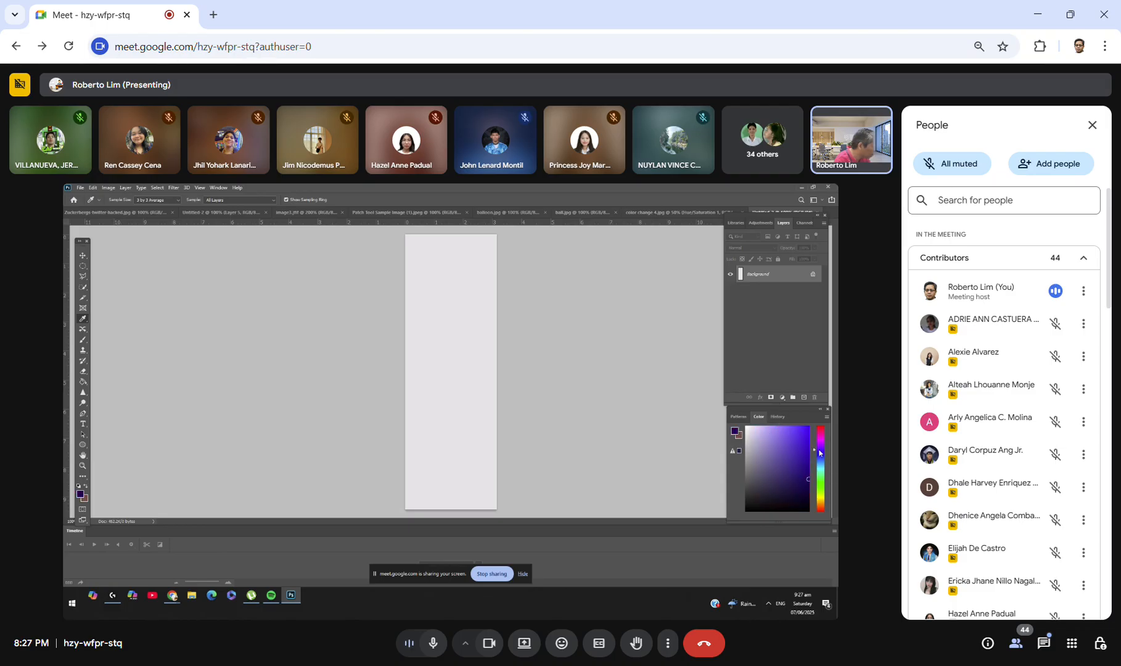
click(775, 433)
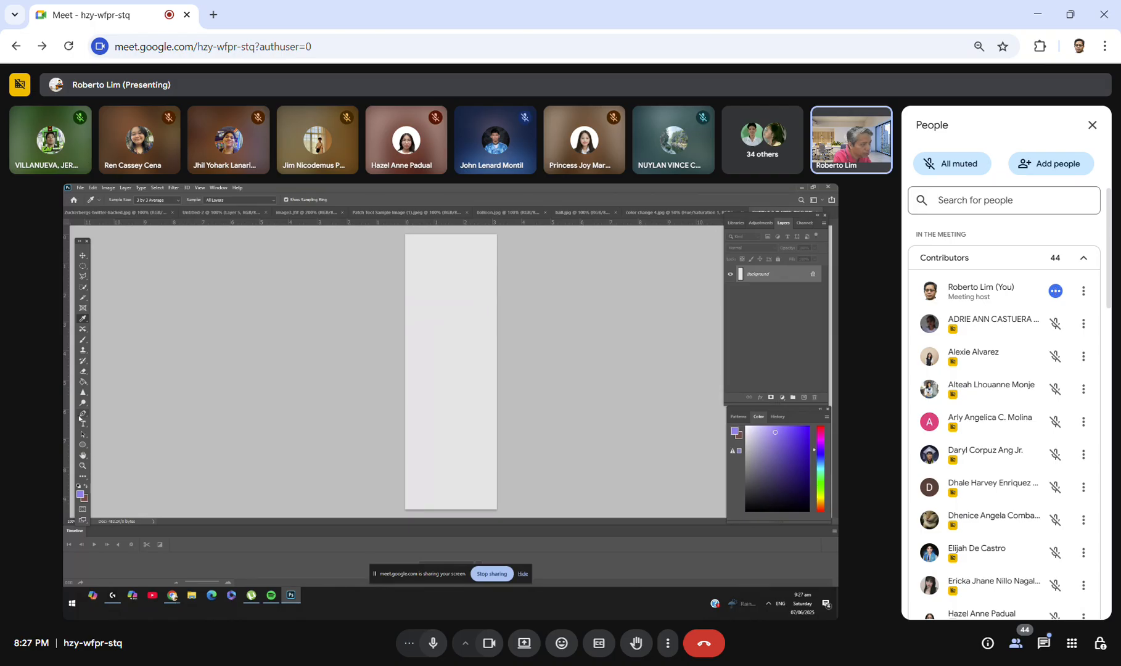
Step: Fill the blank canvas with the light violet foreground color using the Paint Bucket Tool
click(86, 383)
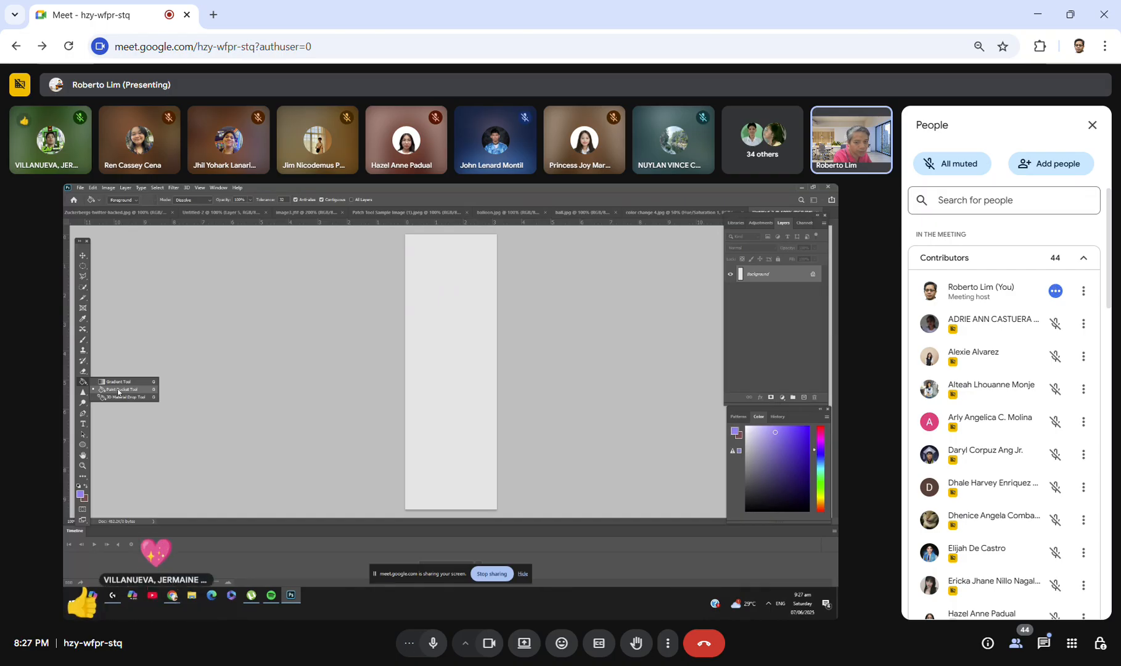
click(118, 390)
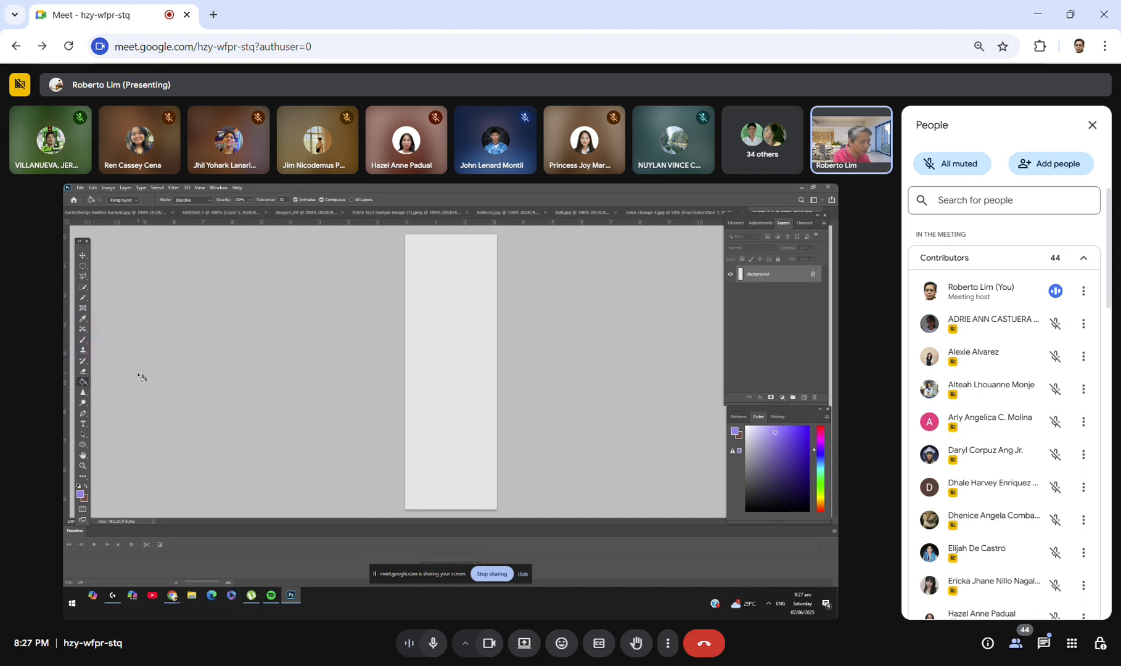
click(425, 281)
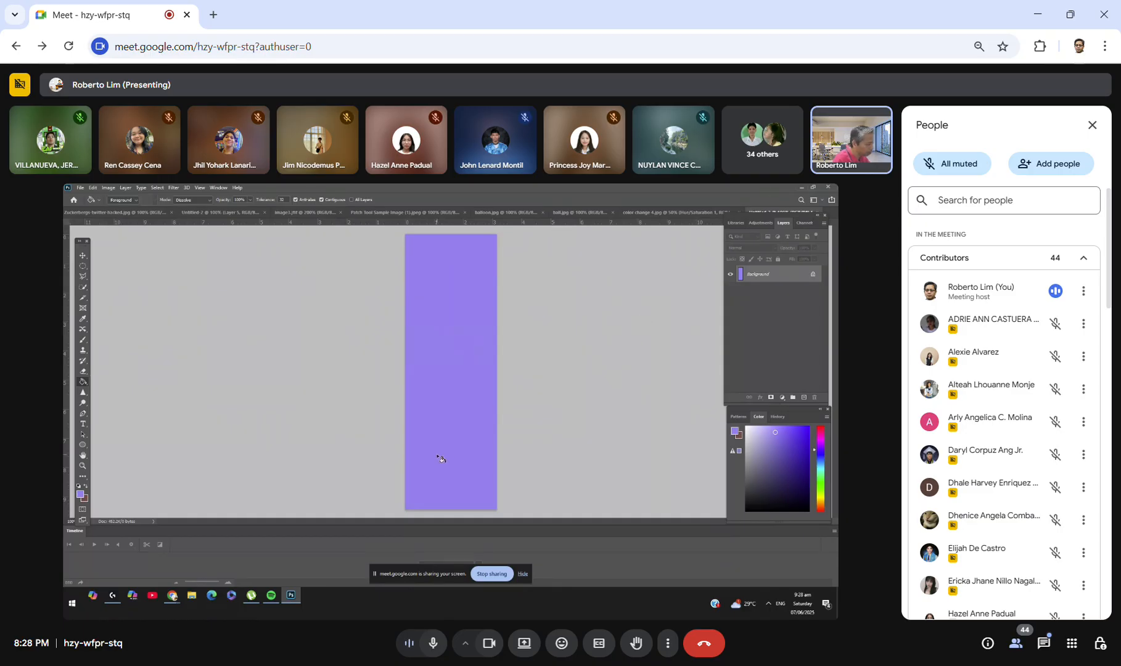
Step: Switch to File Explorer and open the INFOGRAPHICS folder inside the ICT folder on New Volume (D:)
click(190, 597)
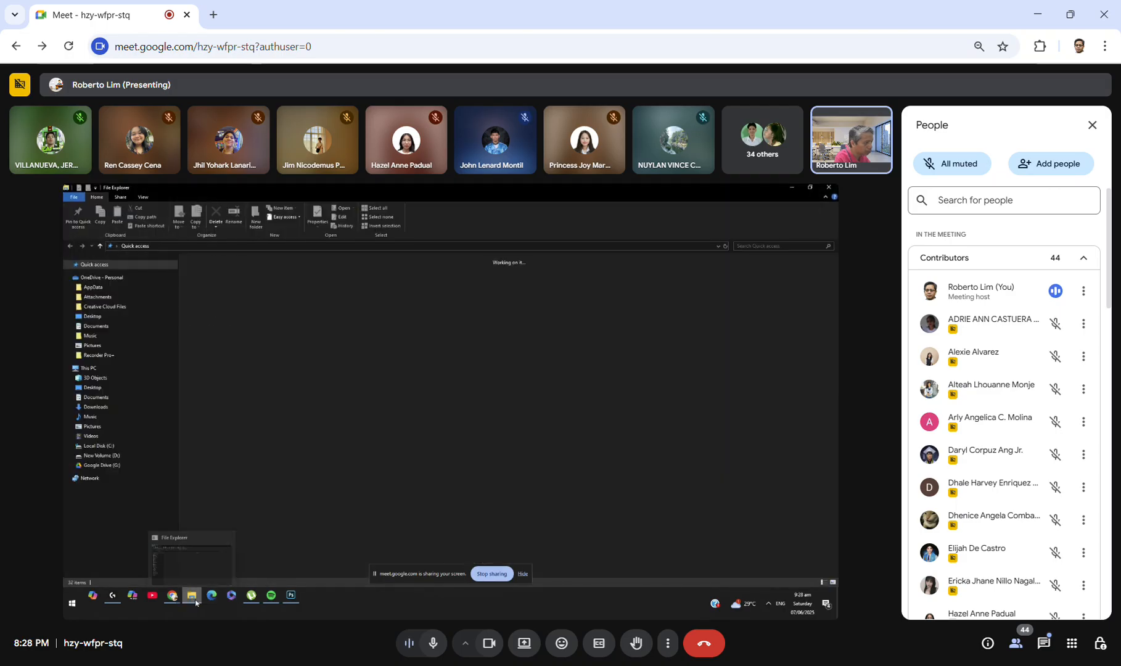
click(121, 456)
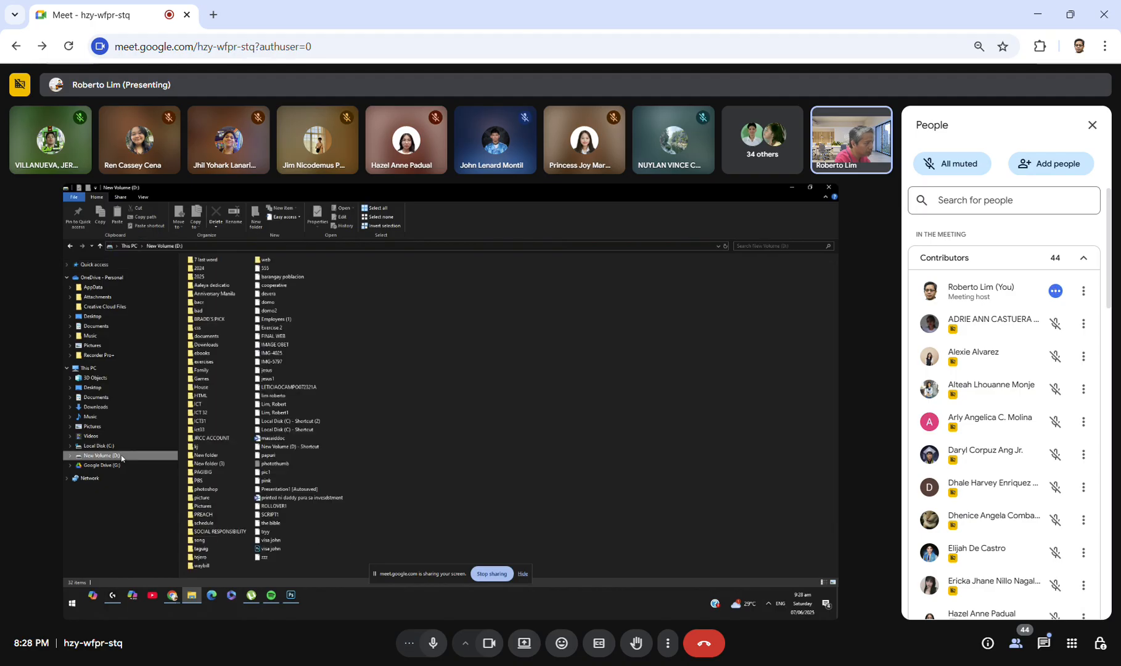
double_click(206, 404)
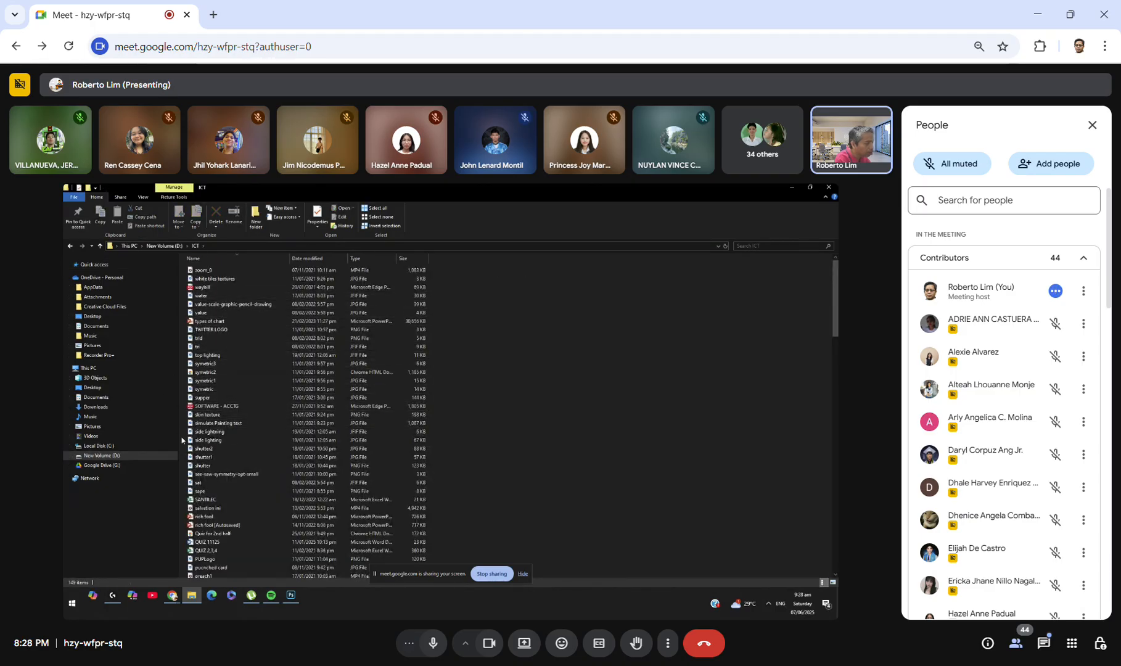
click(100, 246)
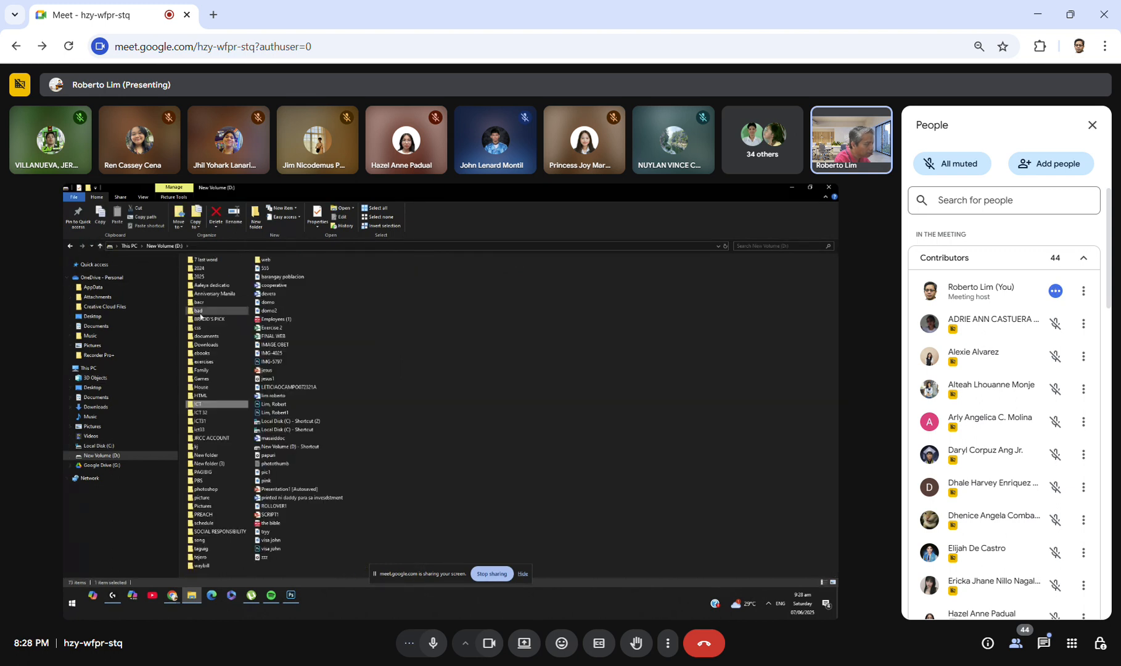
double_click(212, 405)
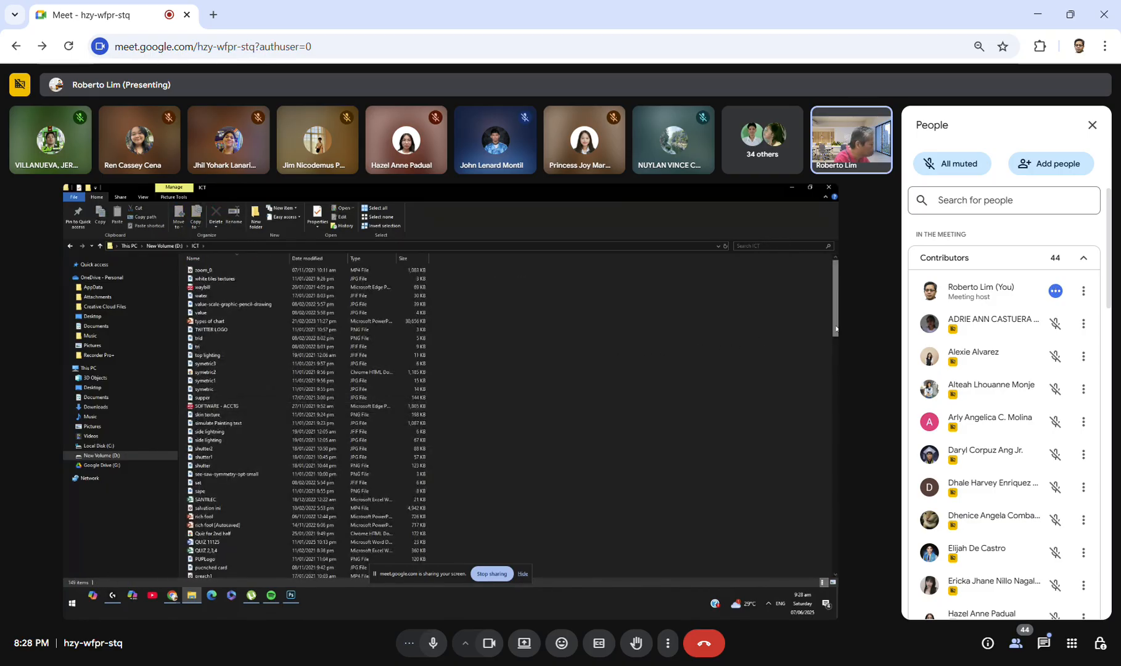
scroll(834, 333, down, 20)
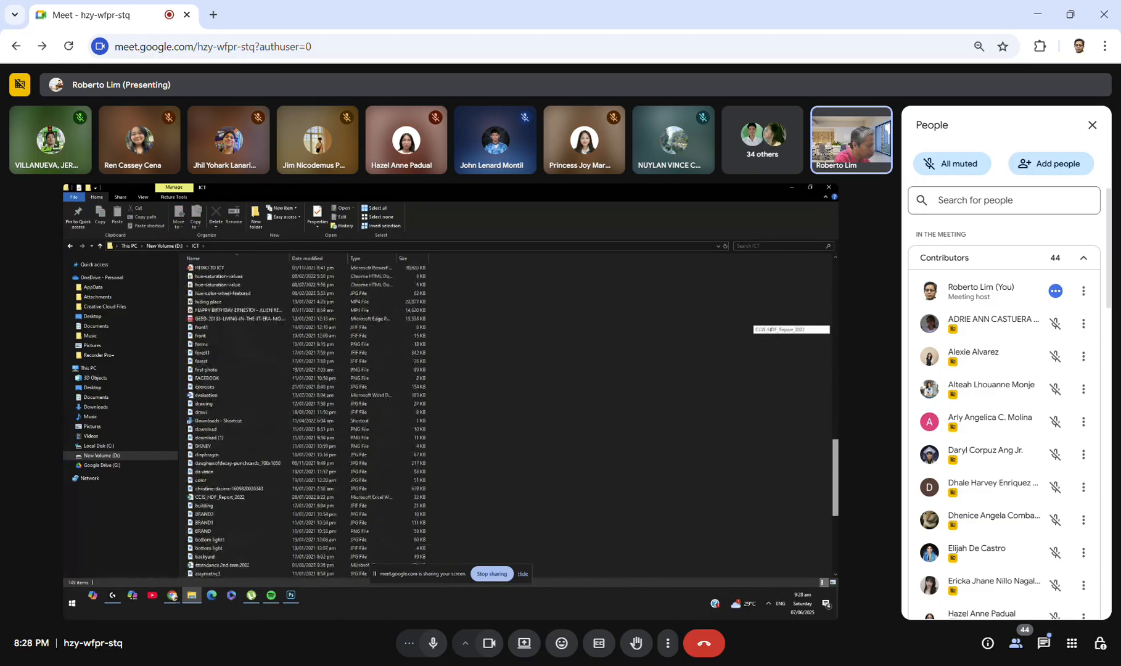
scroll(508, 420, down, 9)
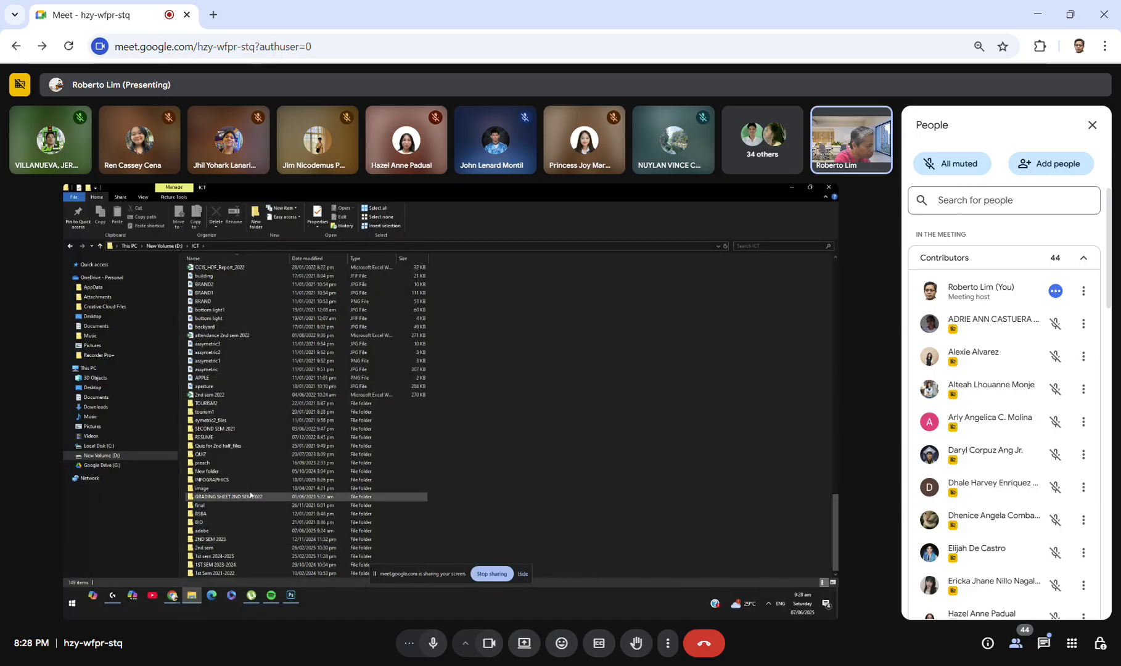
double_click(229, 484)
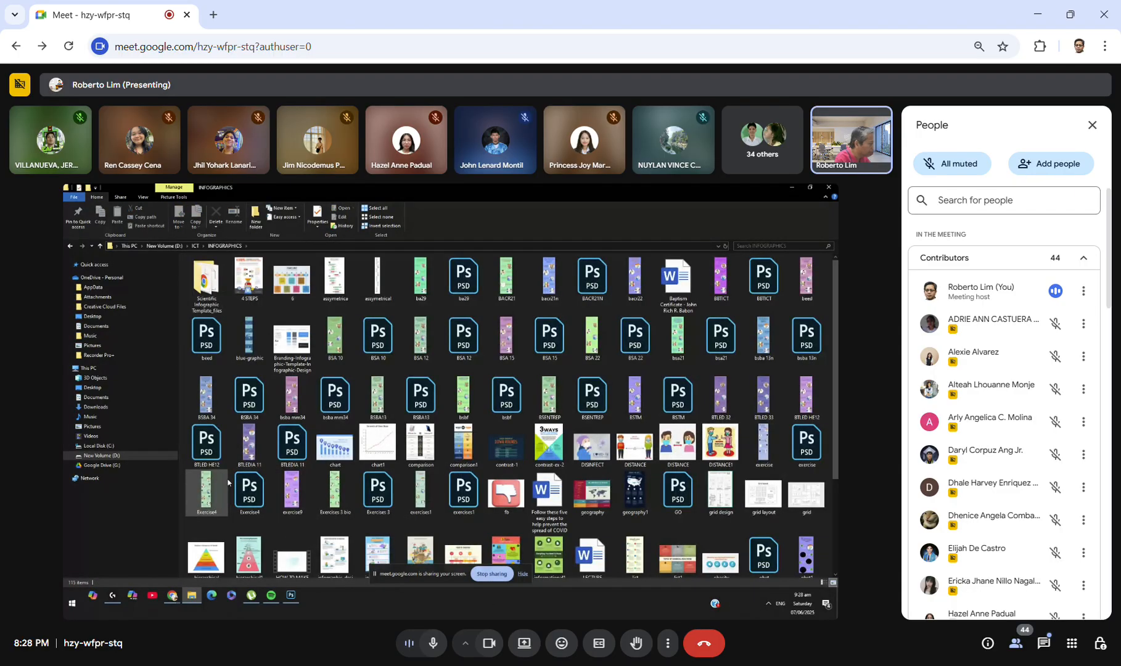
Step: Open the Word document "Follow these five easy steps to help prevent the spread of COVID" and review its text and icons
click(550, 503)
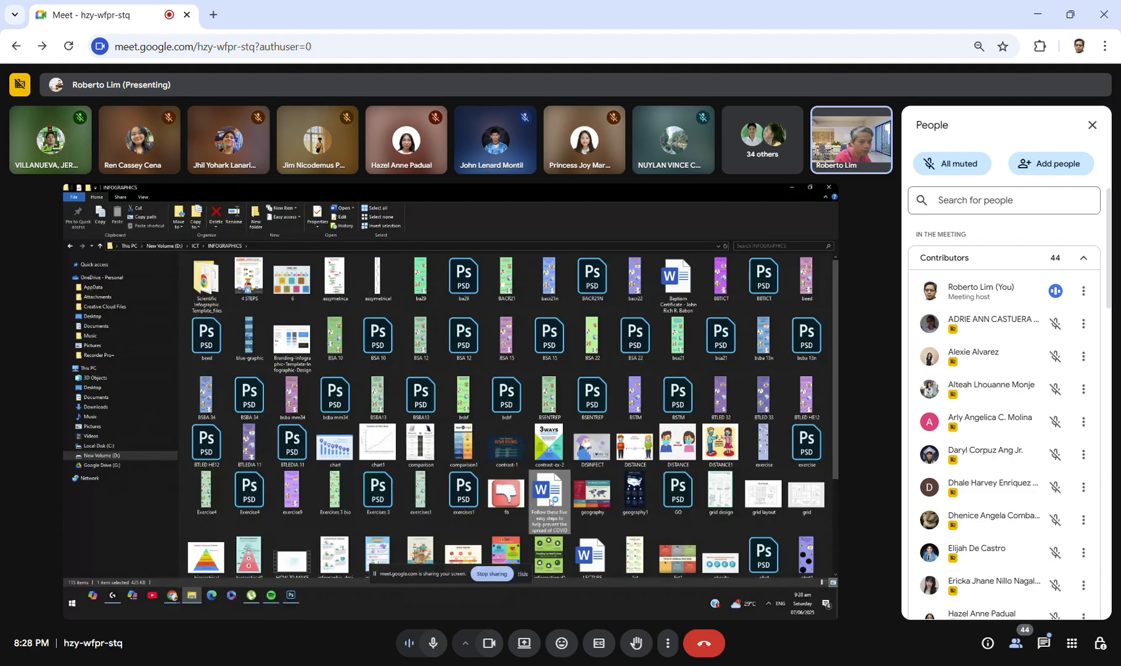
double_click(550, 502)
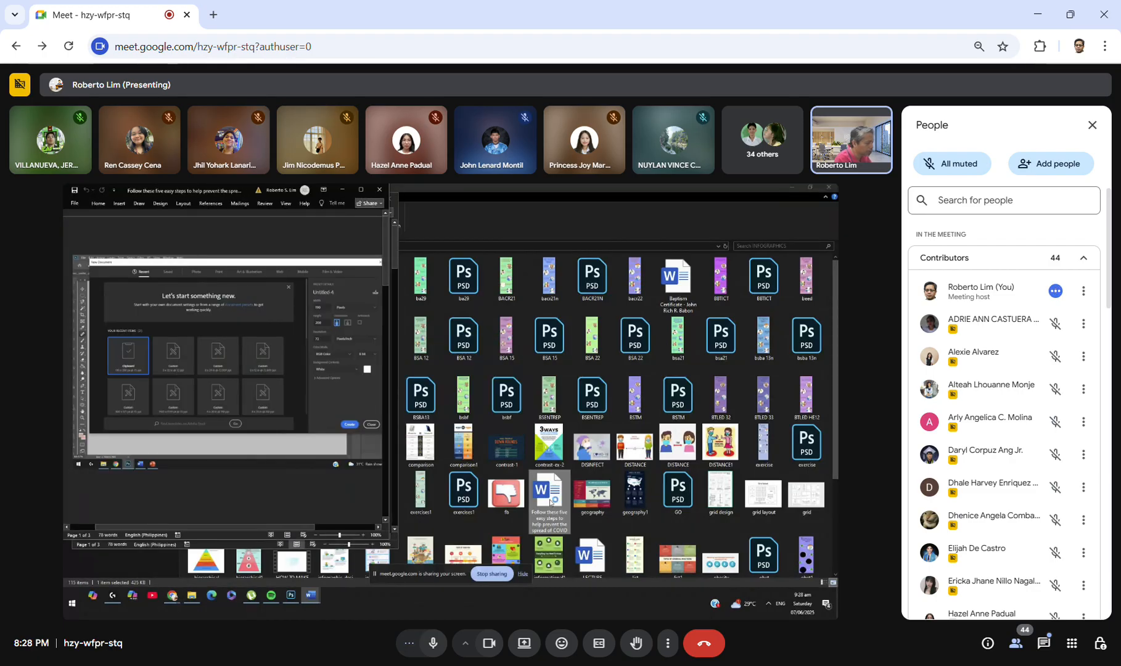
drag(390, 281, 387, 424)
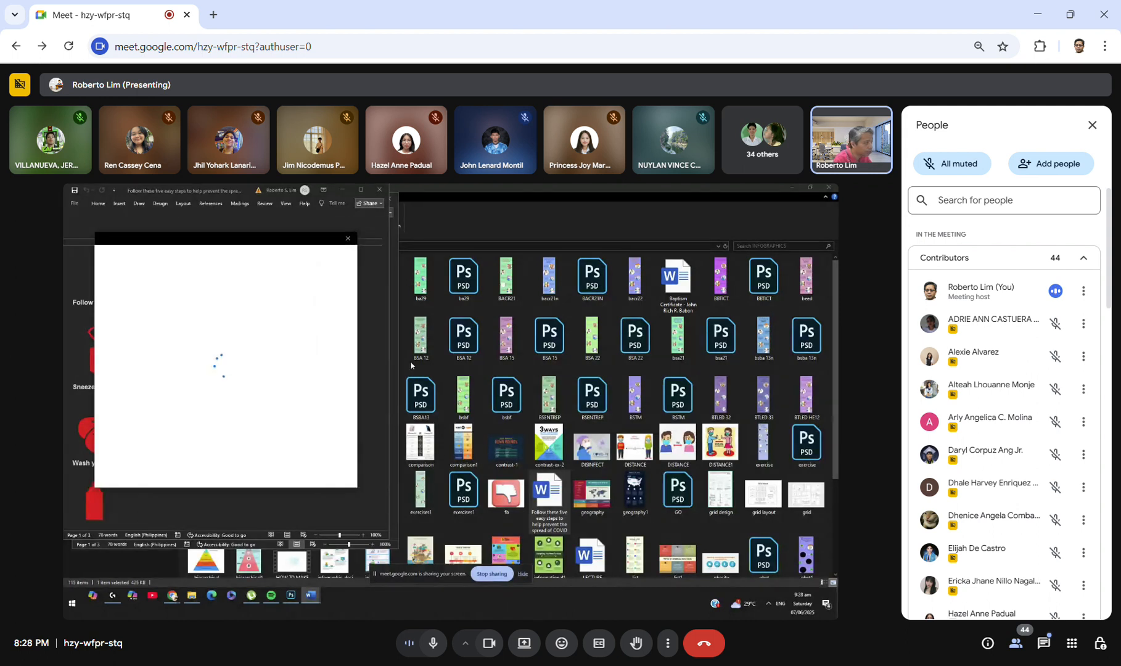
click(349, 241)
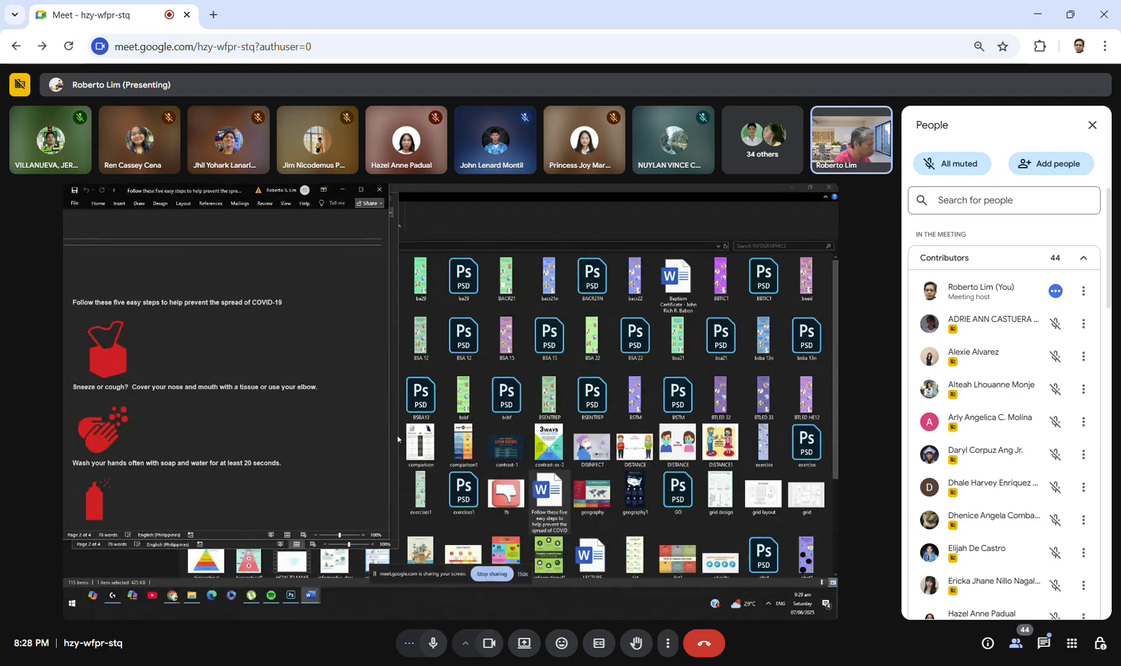
click(385, 424)
drag(384, 434, 339, 289)
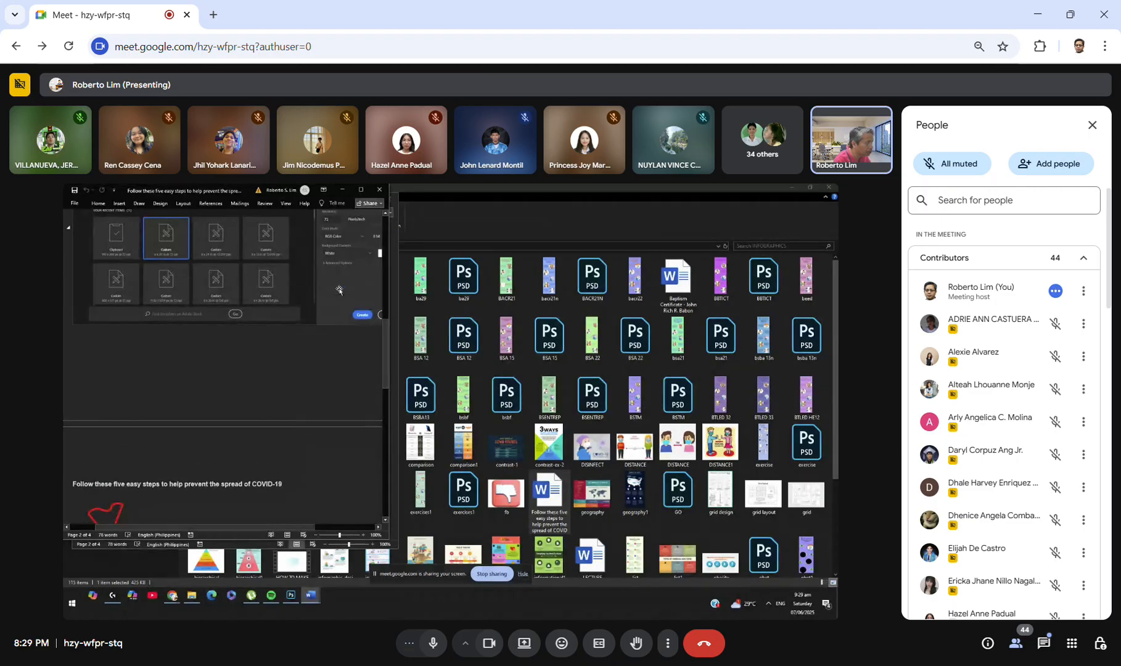
Step: Return to Photoshop with the other windows minimized and place four horizontal guides across the violet canvas
click(342, 191)
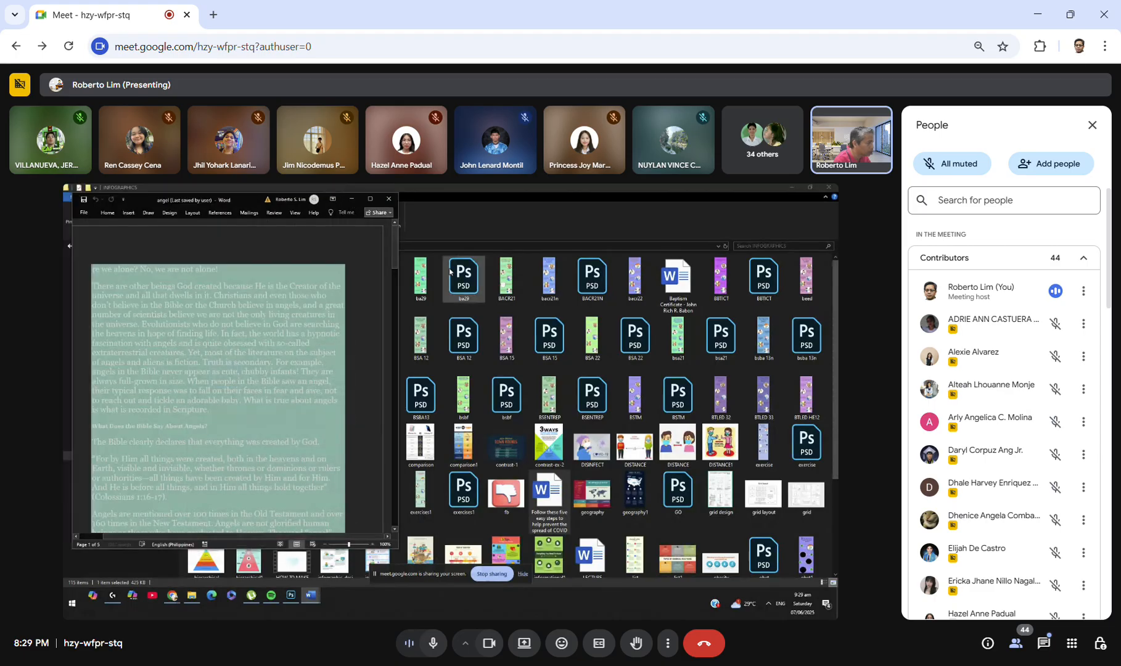
click(355, 200)
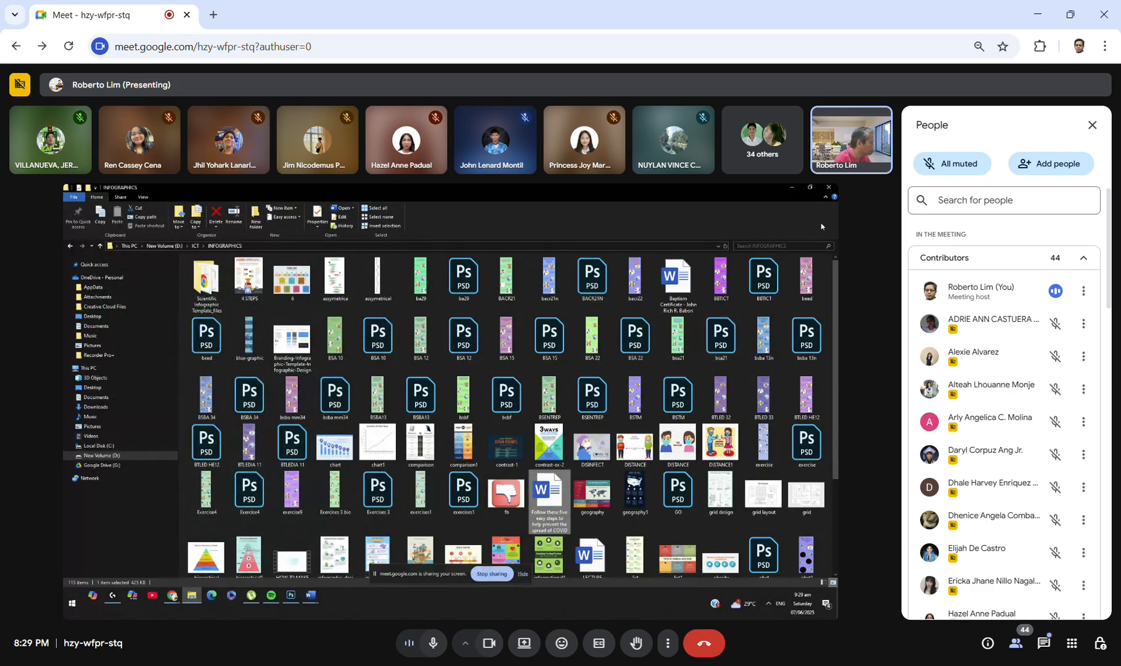
click(792, 188)
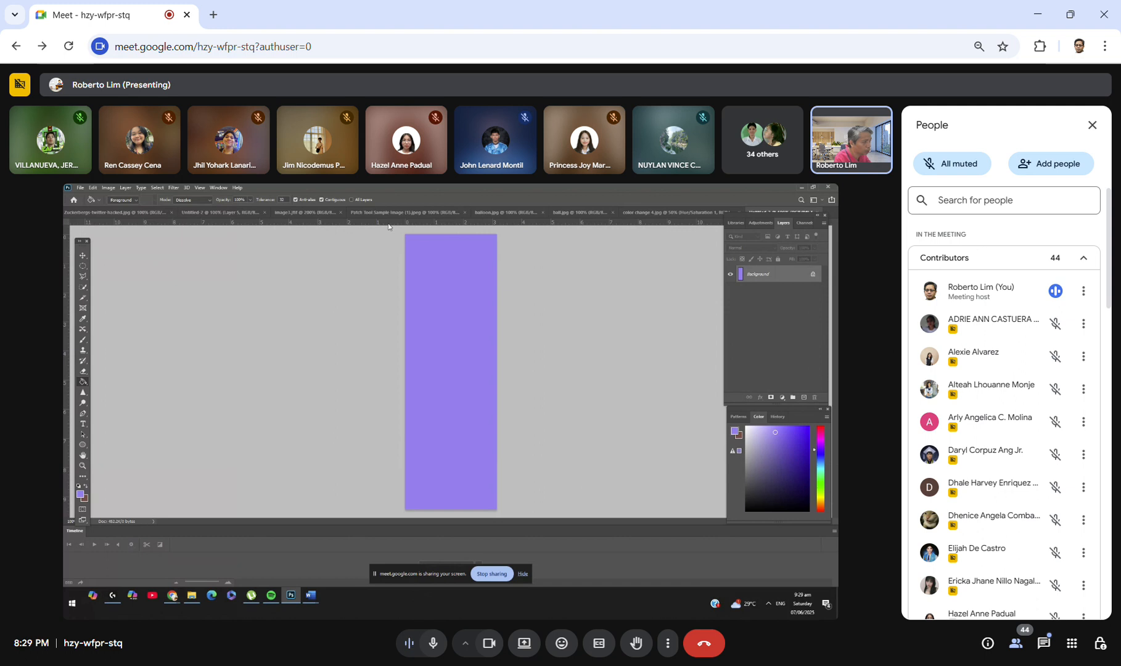
drag(388, 223, 389, 466)
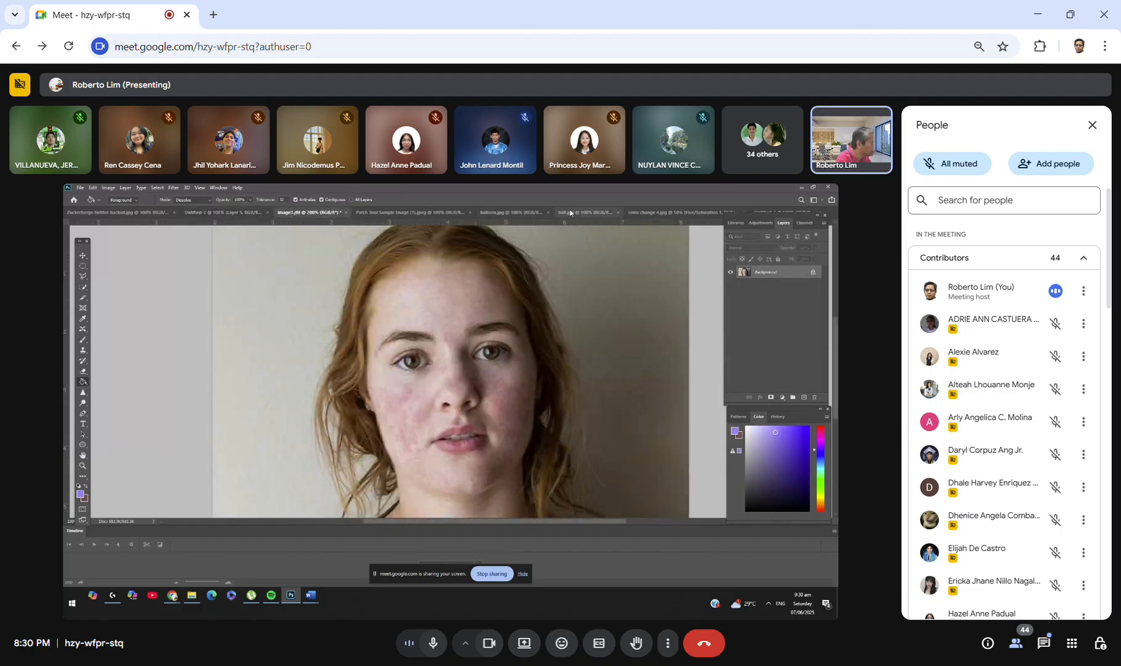
Step: Close the Zuckerberg photo document and the image3 portrait document without saving their changes
click(175, 212)
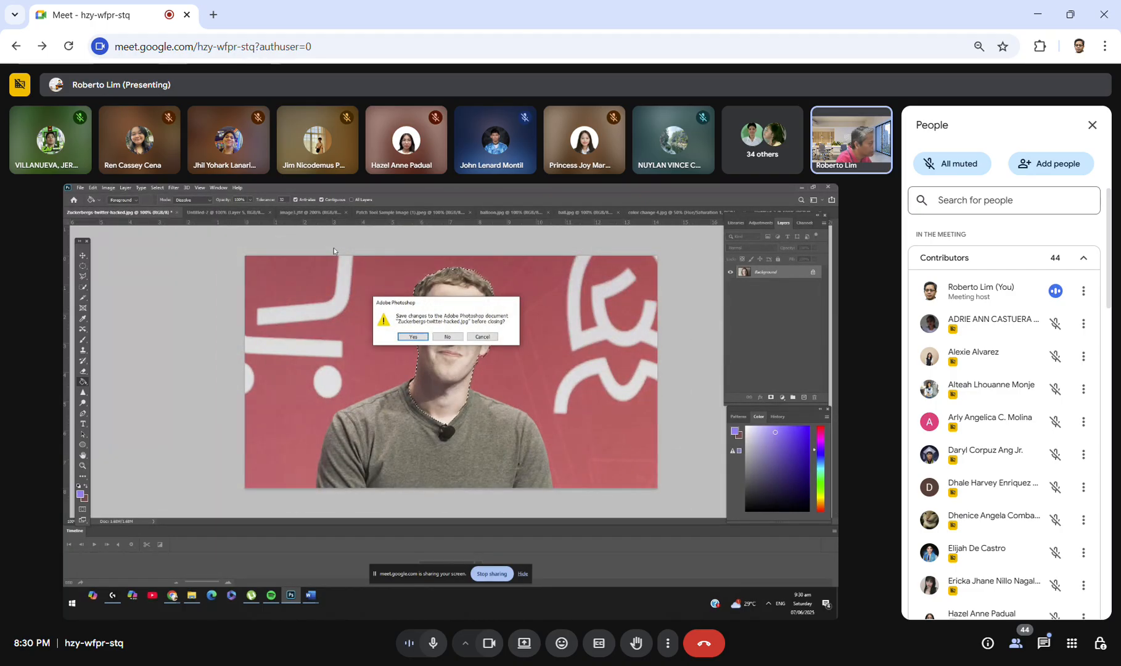
click(444, 337)
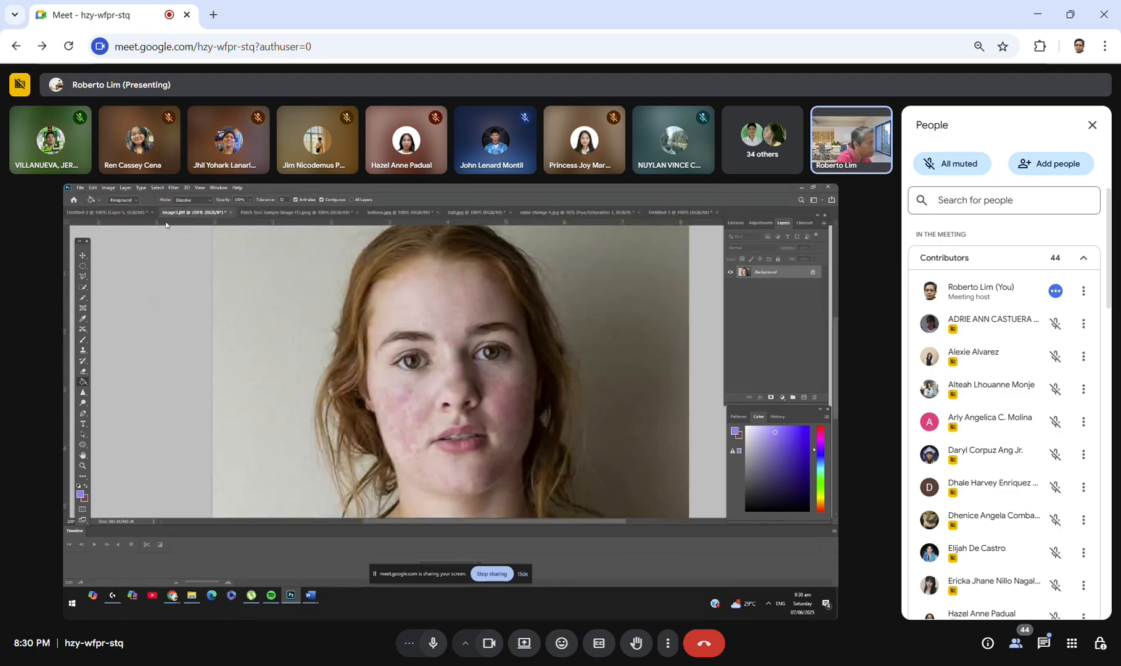
click(230, 213)
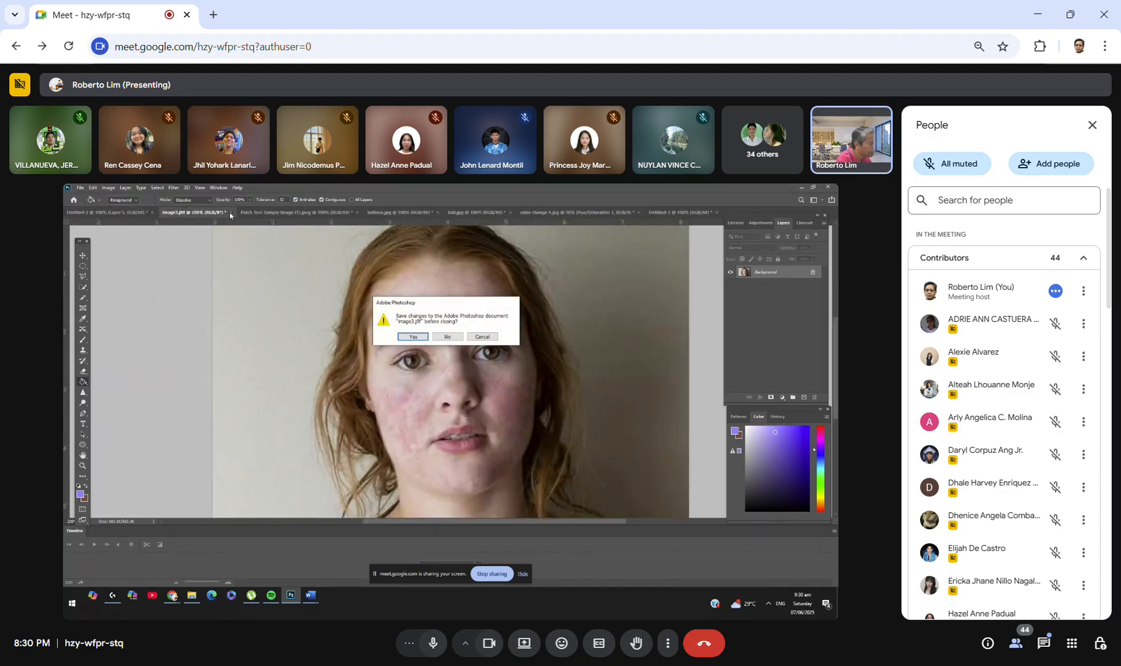
click(447, 336)
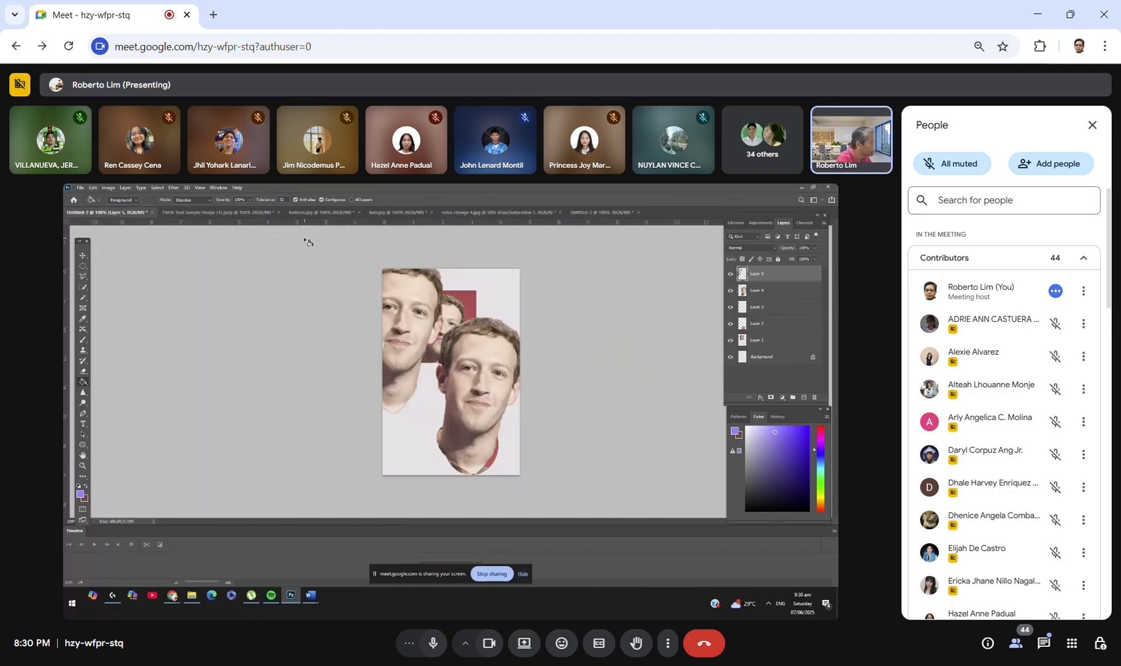
Step: Add a fifth horizontal guide near the violet canvas's upper end and reposition the guides with the Move Tool to space them evenly
click(580, 212)
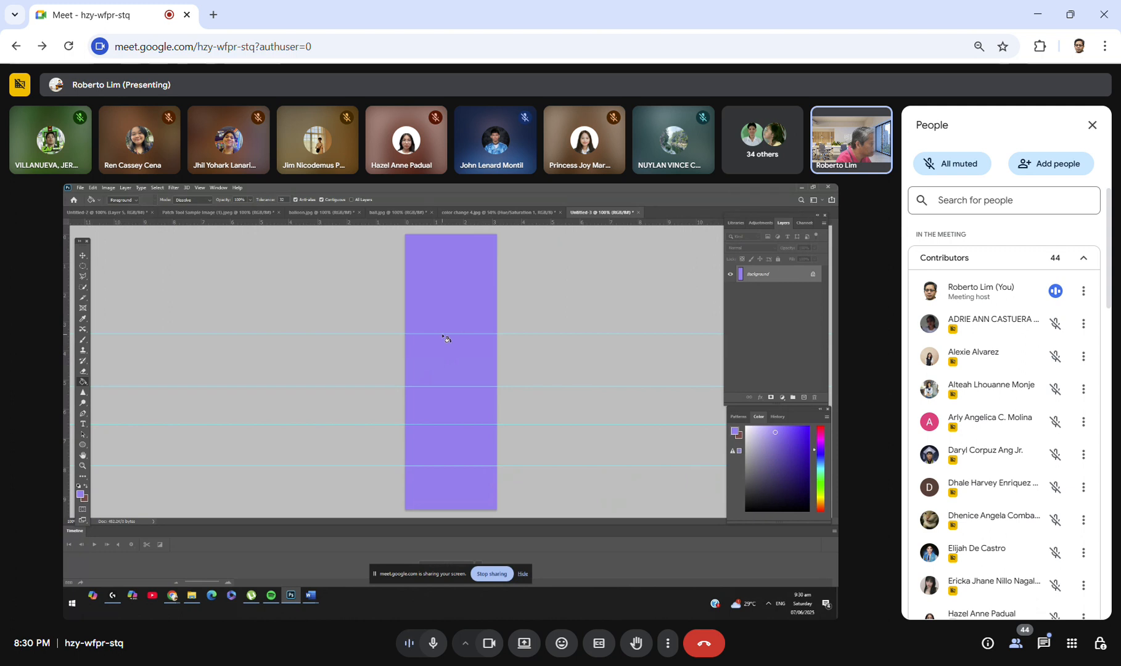
drag(386, 227, 388, 282)
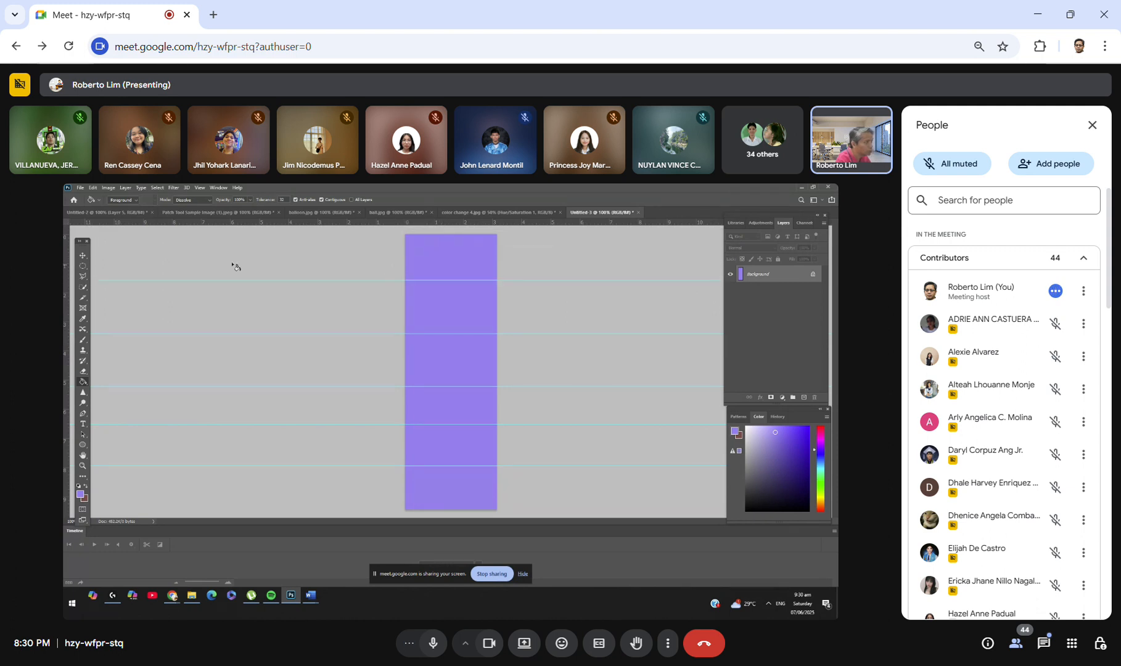
click(82, 255)
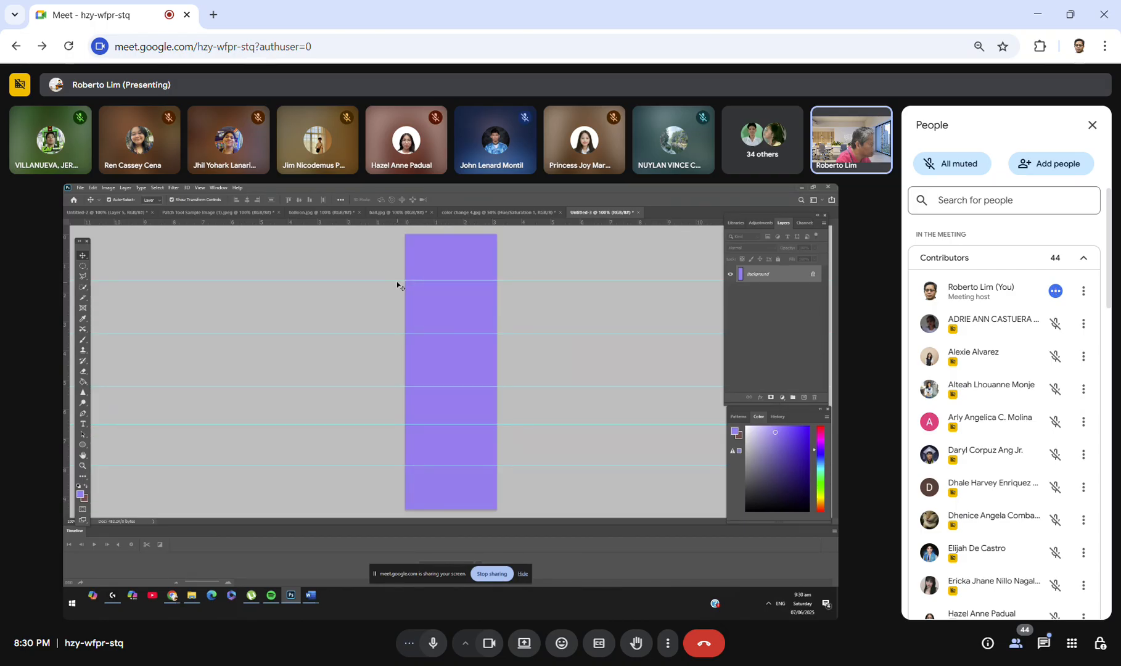
drag(396, 281, 395, 278)
drag(388, 334, 388, 325)
drag(376, 387, 379, 371)
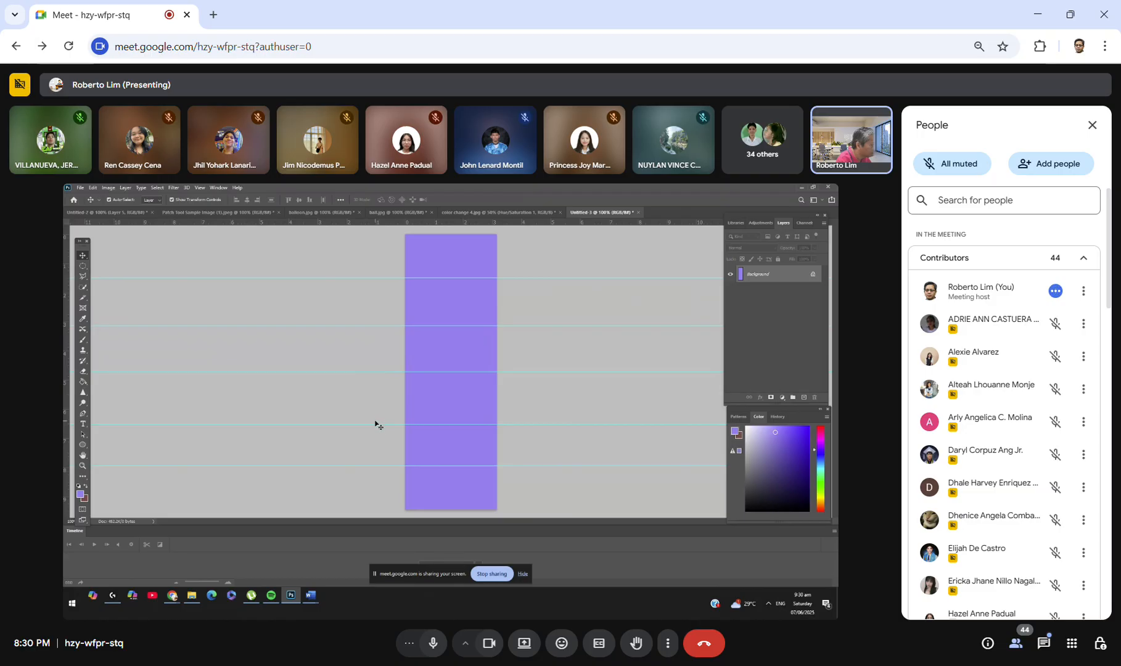
drag(375, 424, 375, 419)
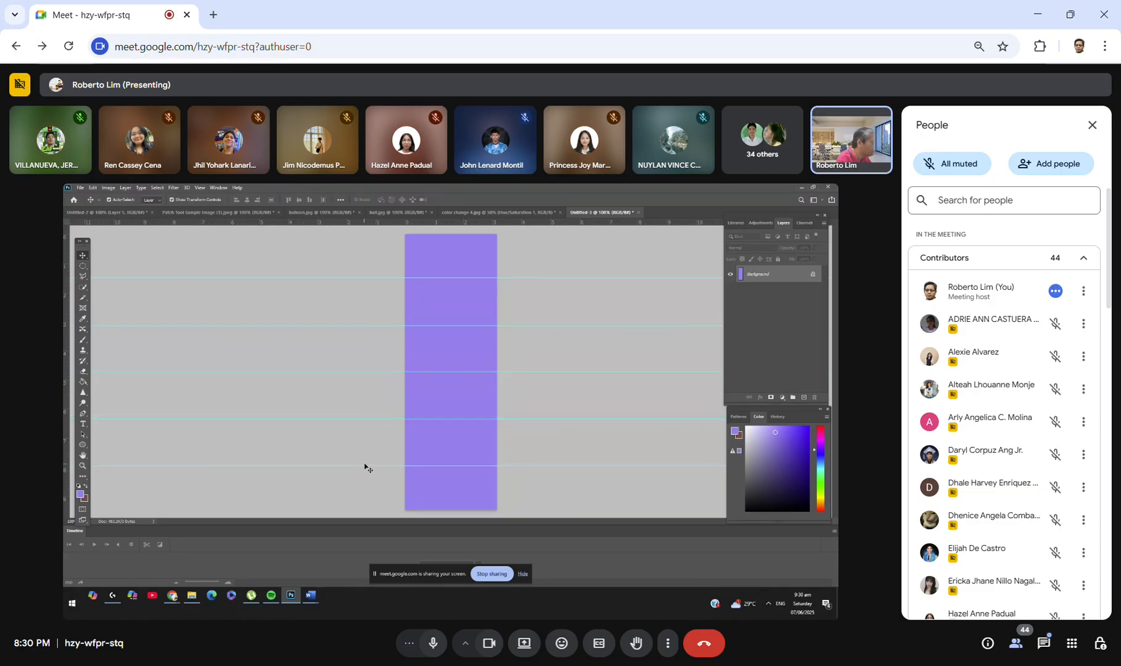
drag(370, 325, 370, 321)
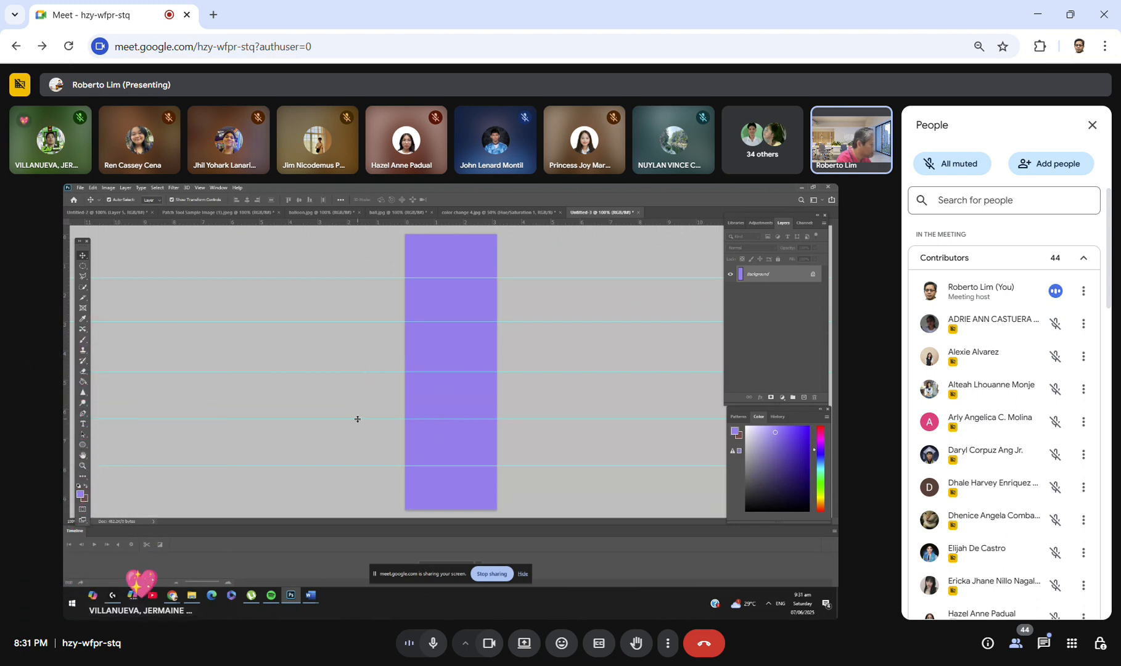
drag(358, 419, 357, 418)
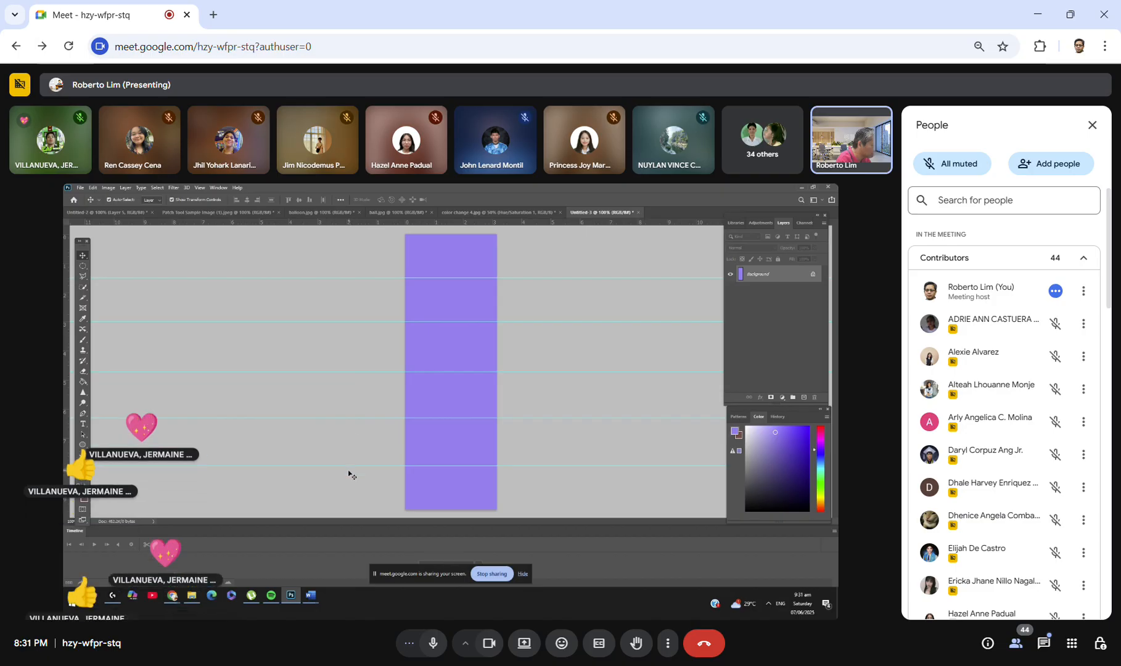
drag(348, 465, 348, 459)
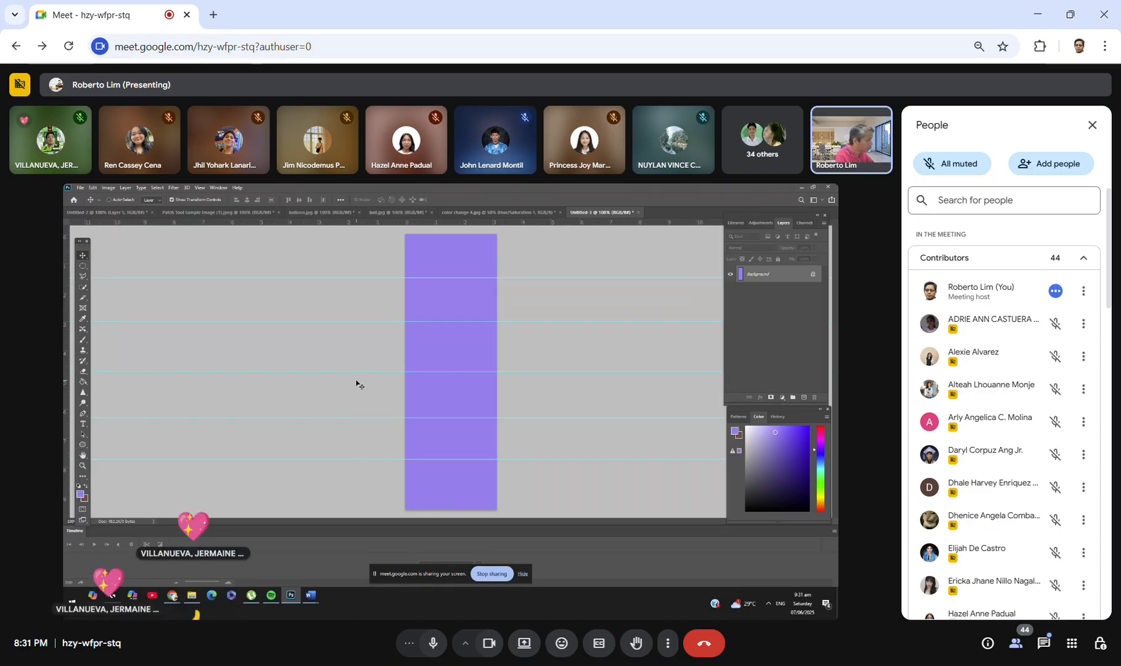
Step: Create a paragraph text box across the violet canvas above its first guide and select all the placeholder text
key(ctrl+plus)
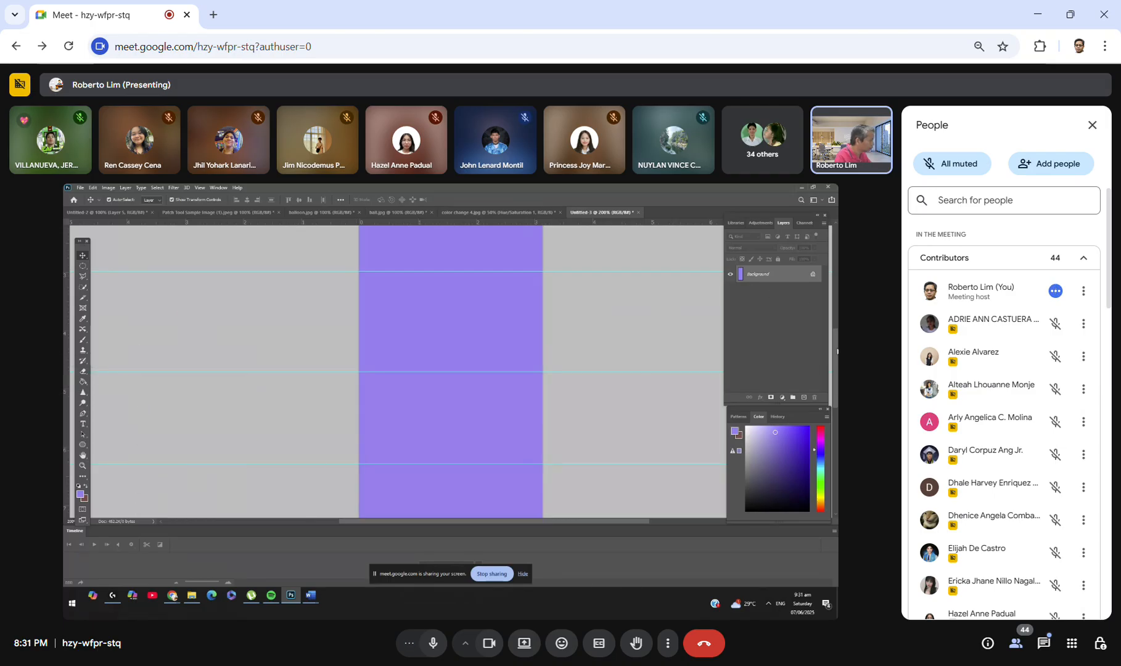
drag(837, 352, 837, 299)
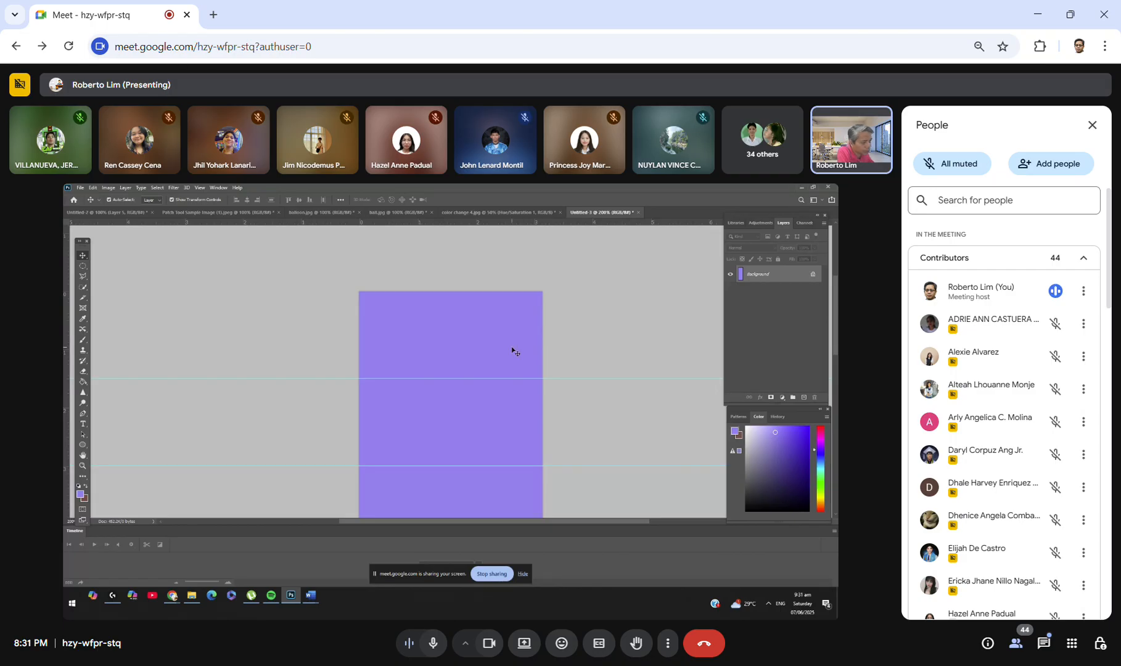
click(83, 427)
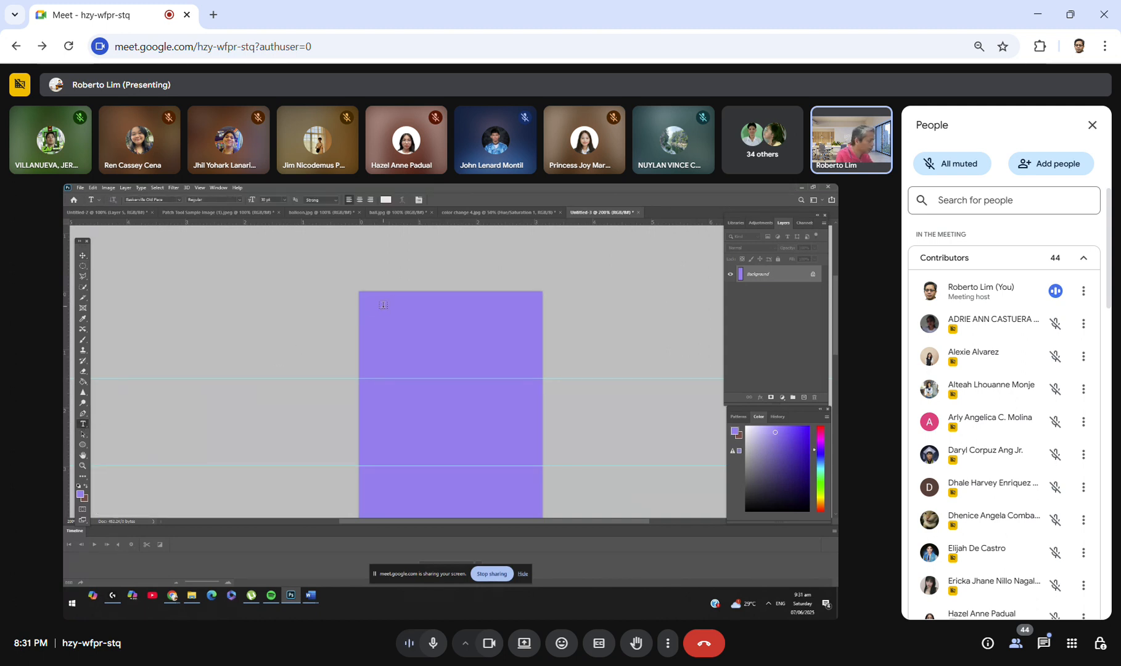
drag(383, 305, 522, 358)
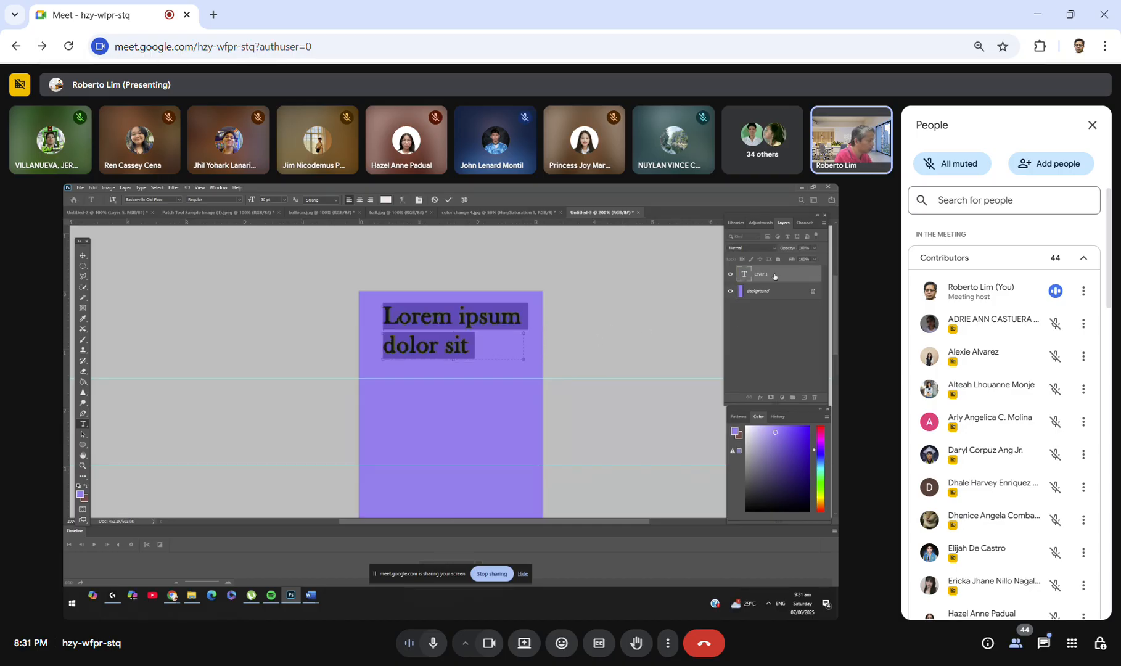
click(388, 317)
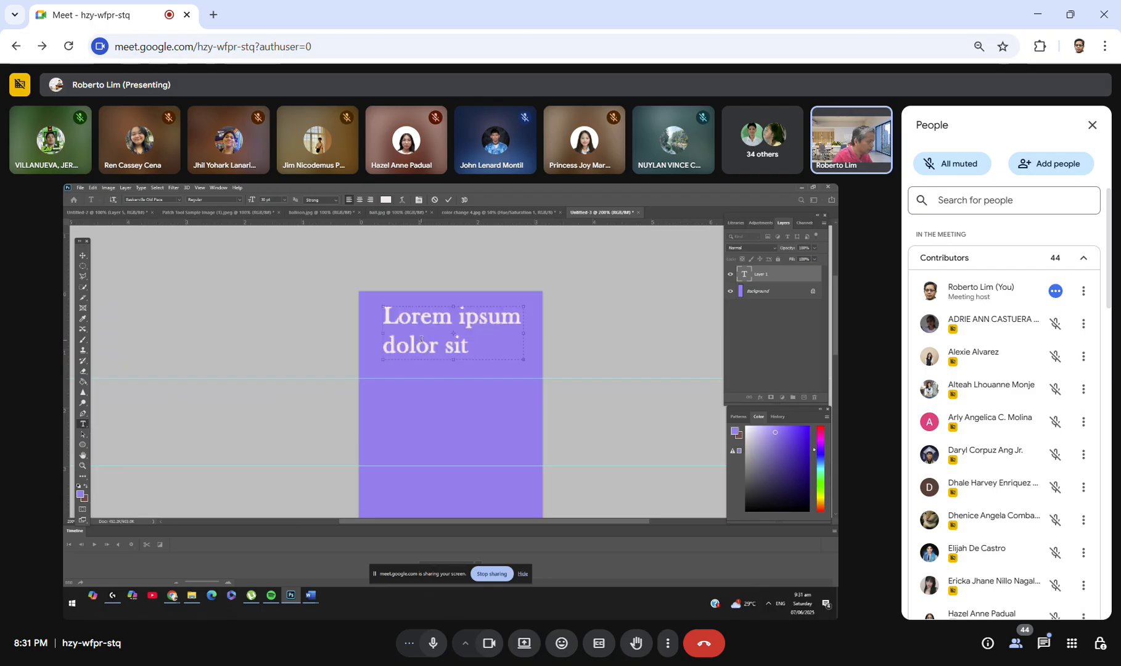
drag(388, 317, 484, 361)
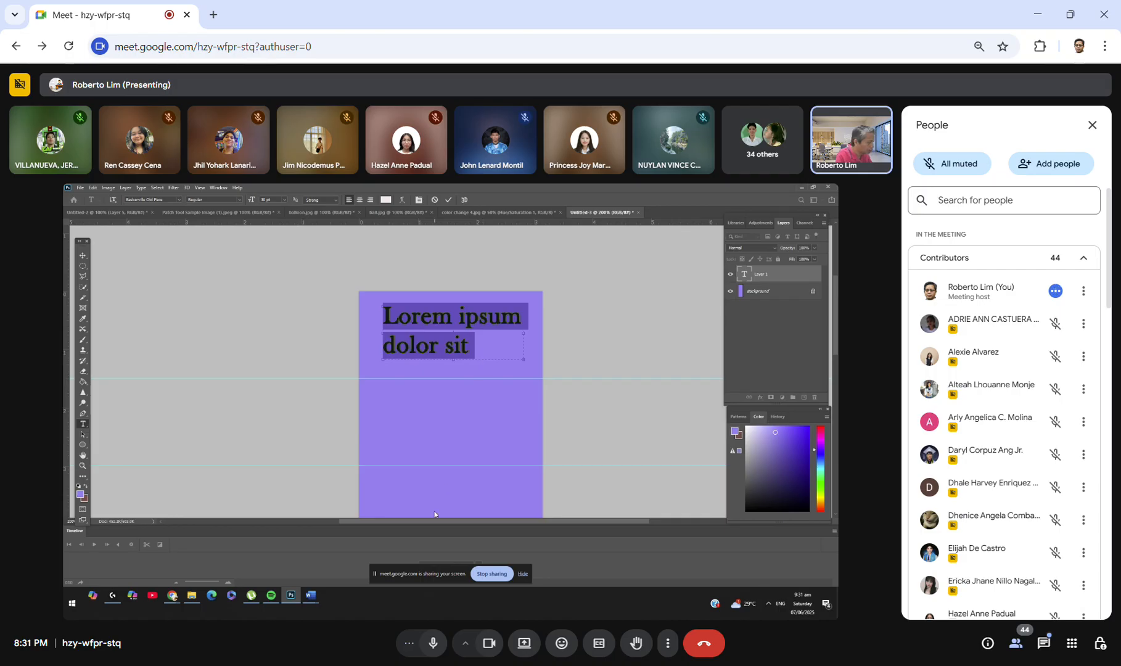
Step: Copy the heading "Follow these five easy steps to help prevent the spread of COVID-19" from the Word document and replace the Photoshop placeholder text with it
mouse_move(309, 599)
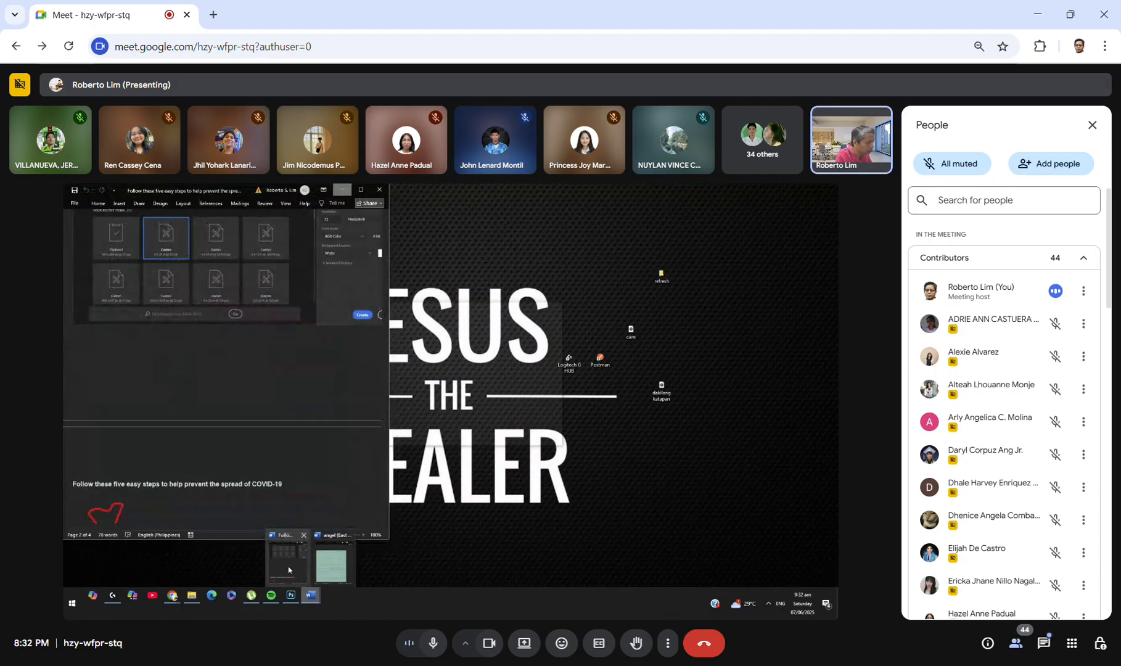
click(288, 570)
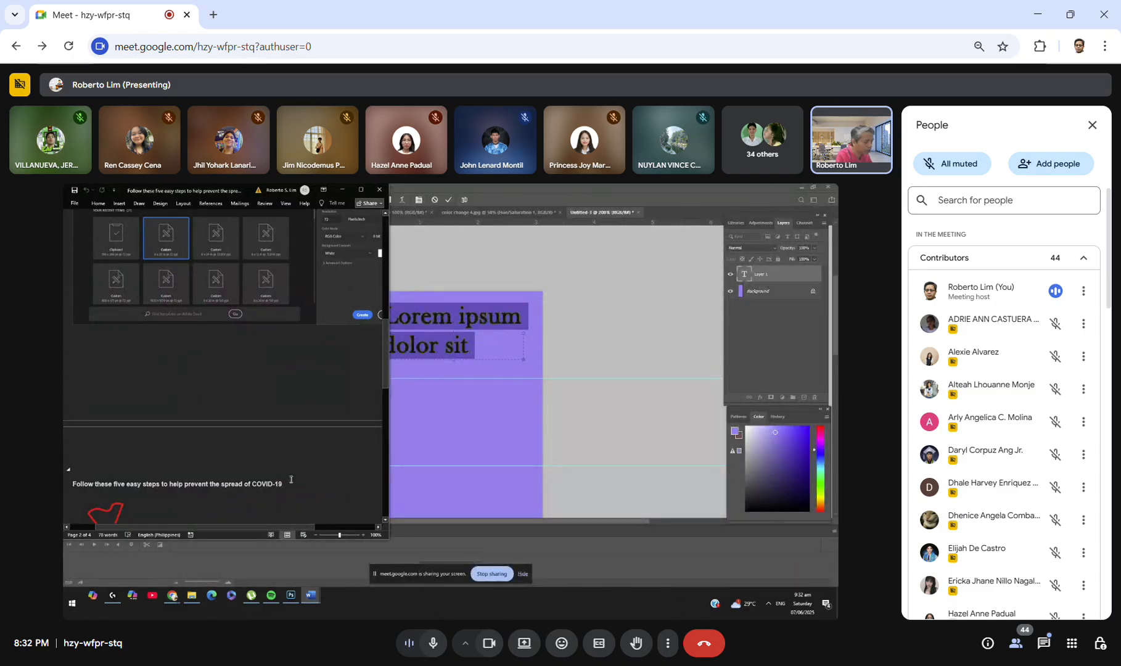
drag(287, 483, 86, 493)
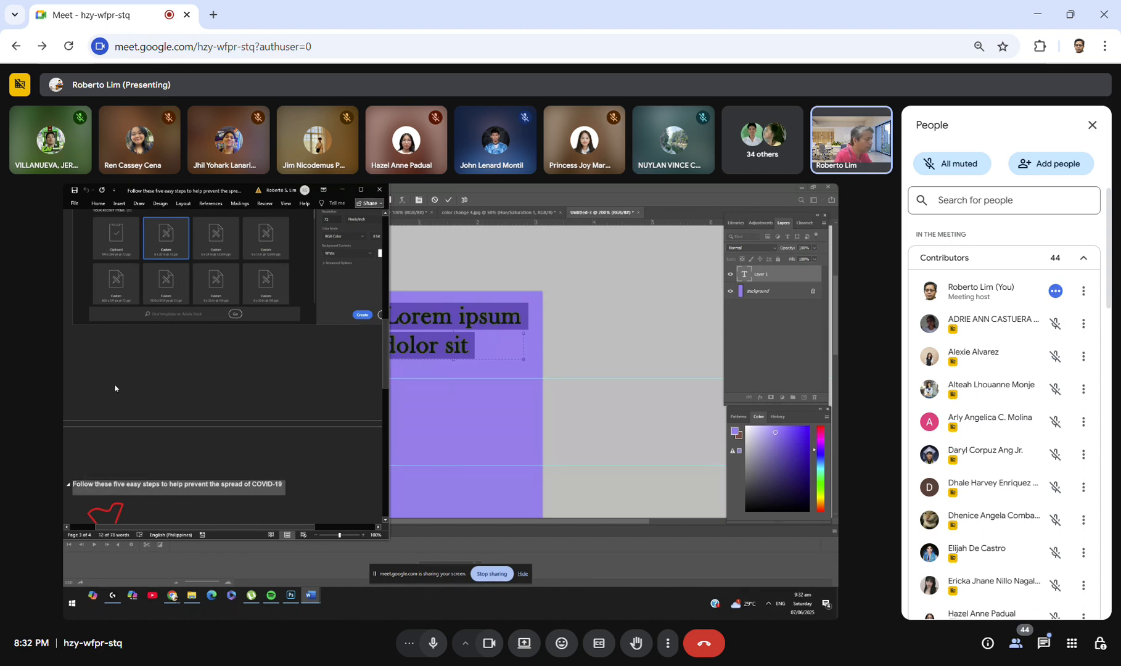
click(339, 189)
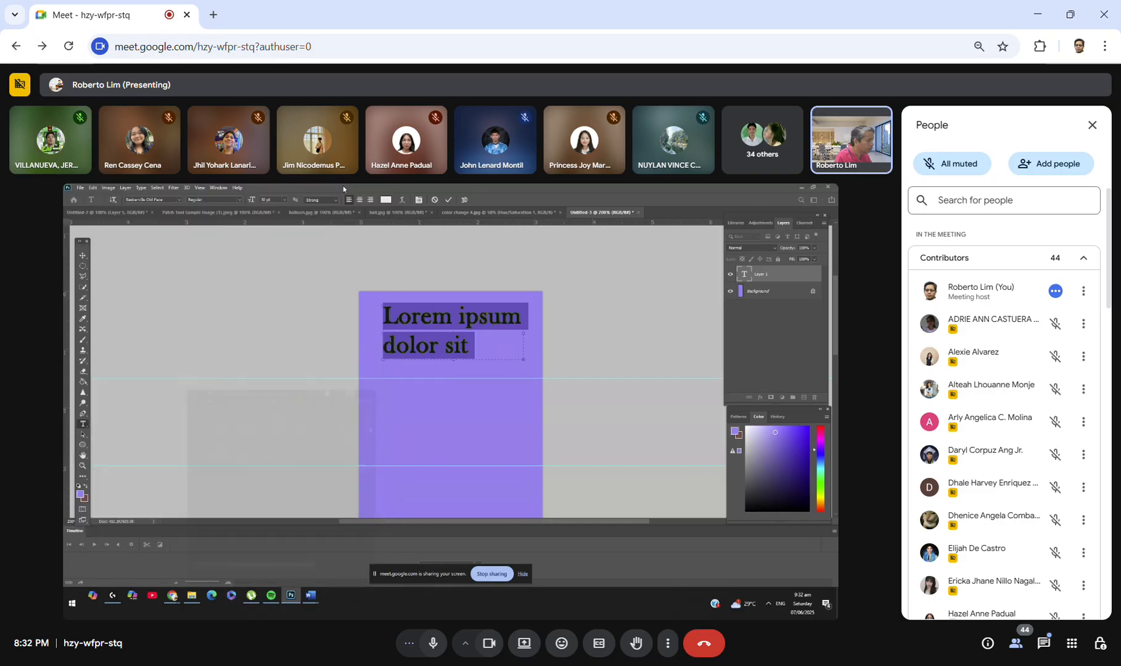
double_click(394, 306)
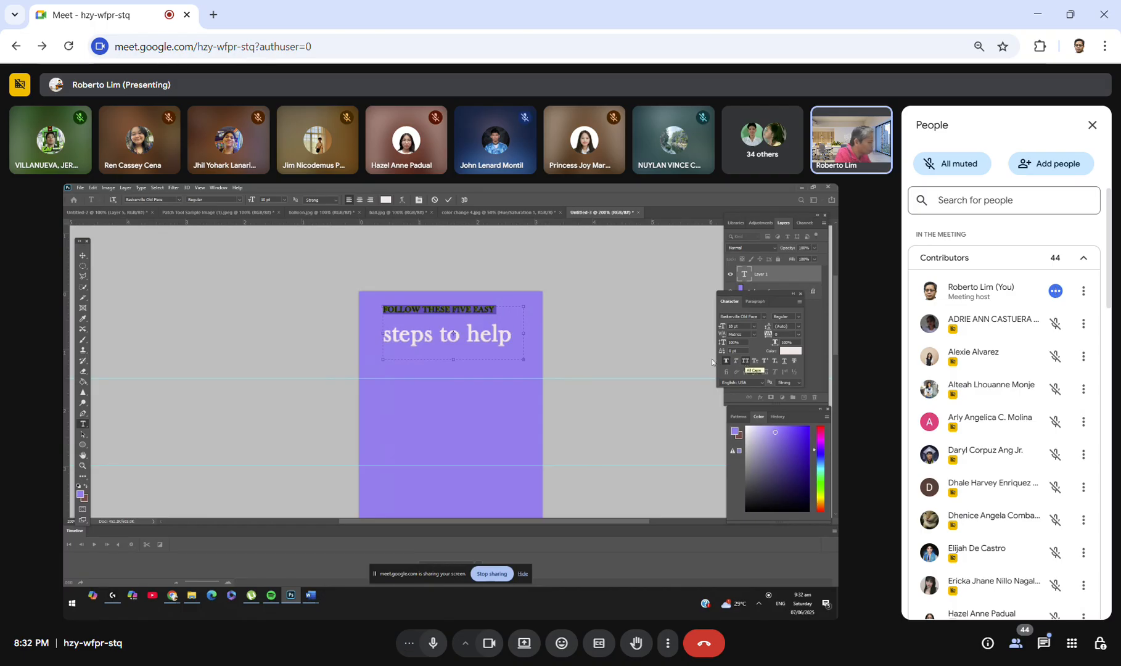
Step: Select the entire heading text and set its font size to 10 pt
key(shift+Down)
key(shift+Down)
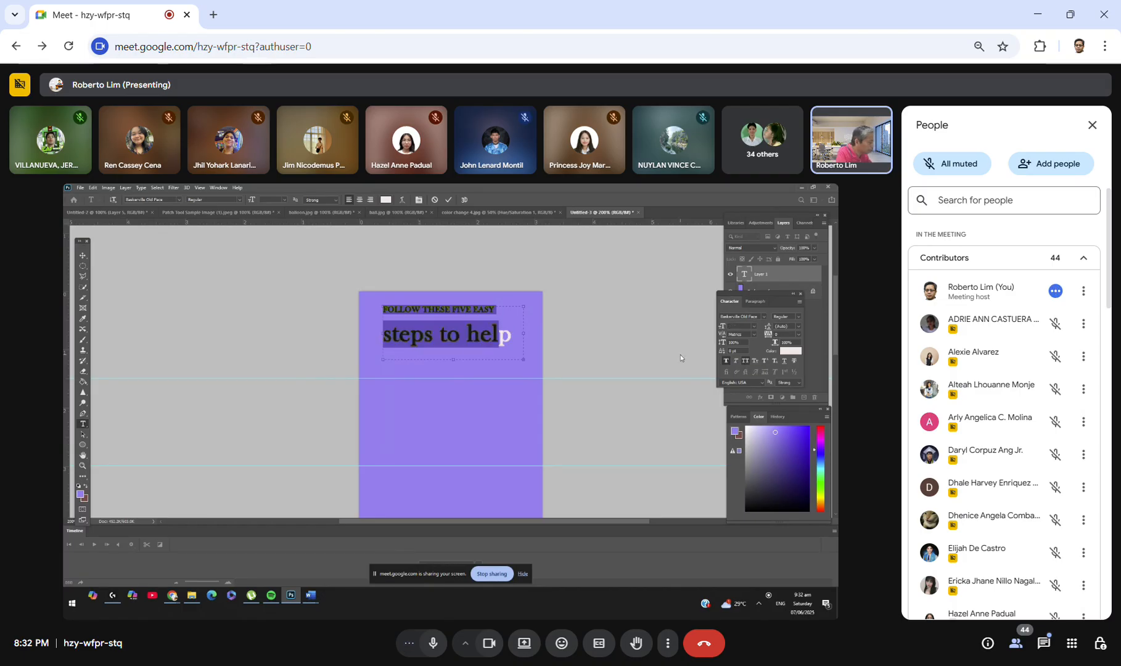
click(753, 328)
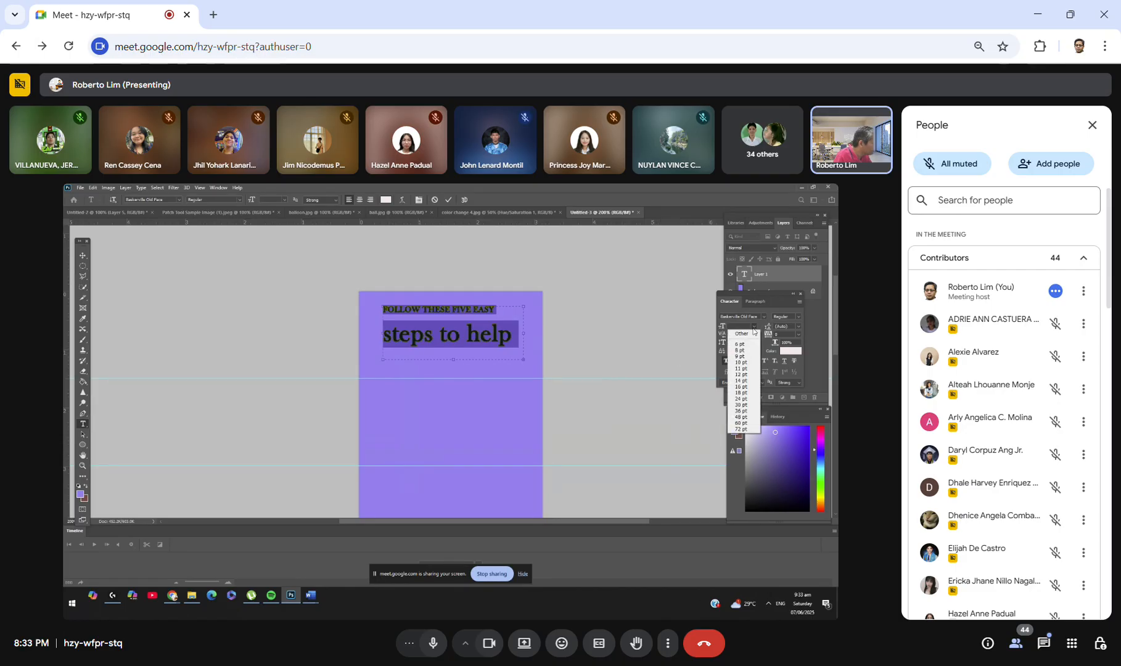
click(741, 362)
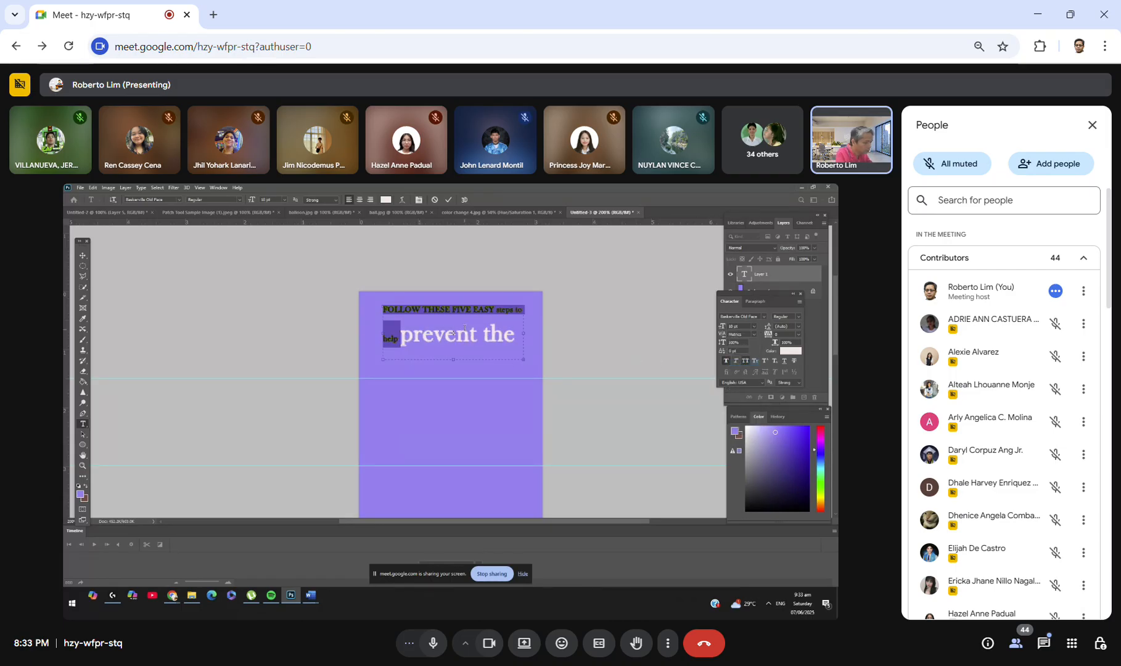
key(ctrl+a)
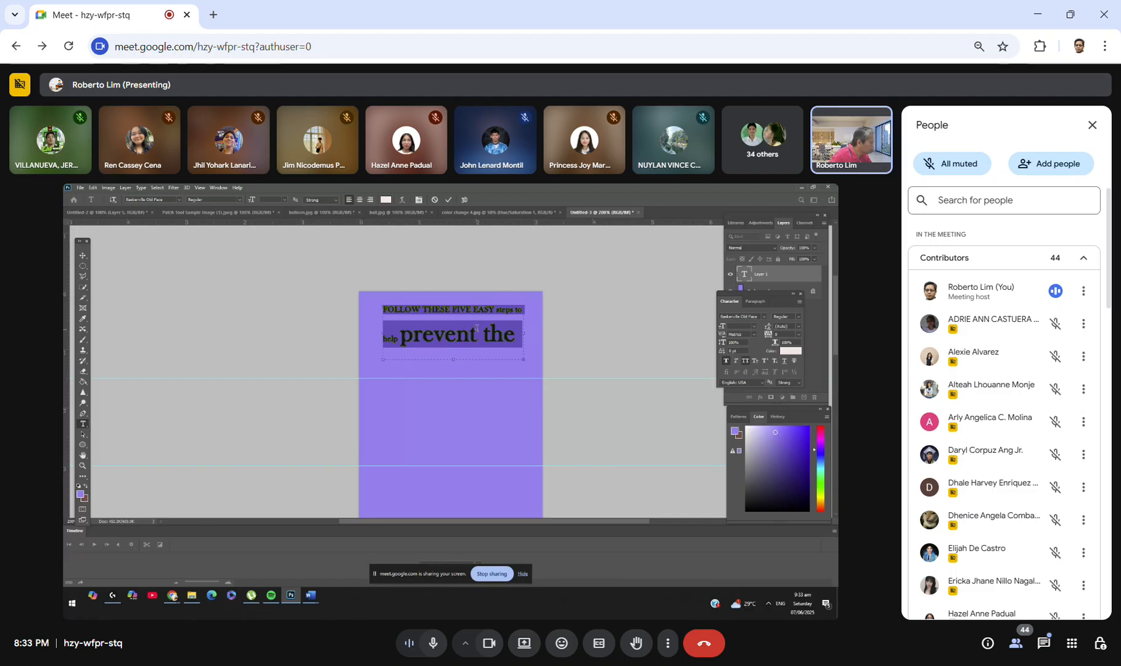
click(753, 334)
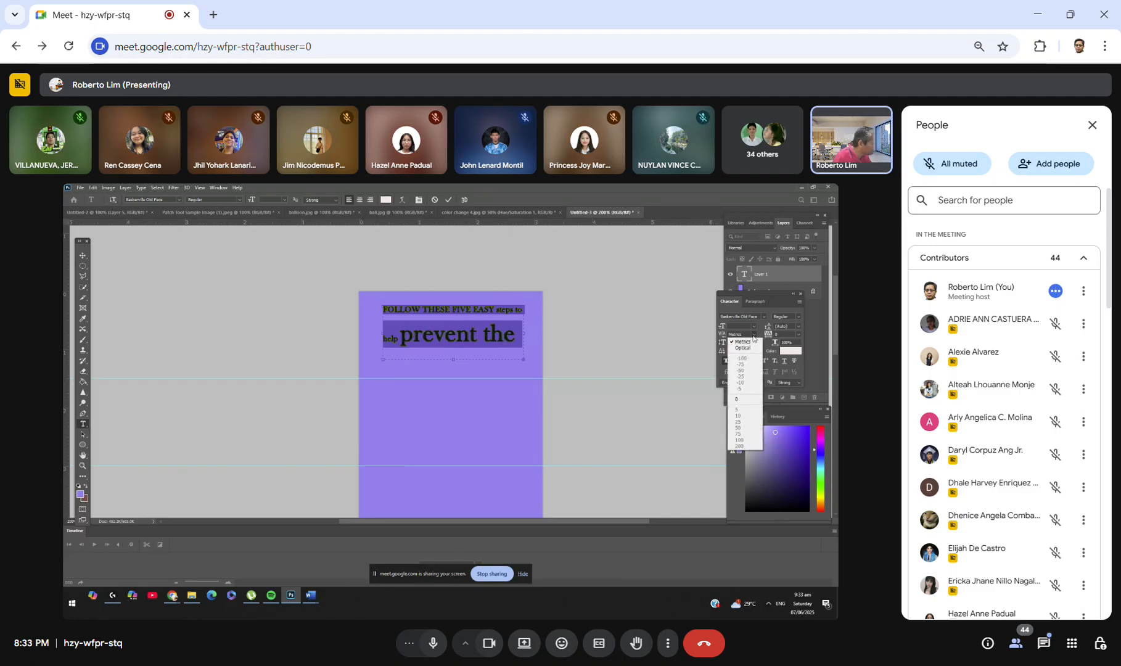
click(753, 328)
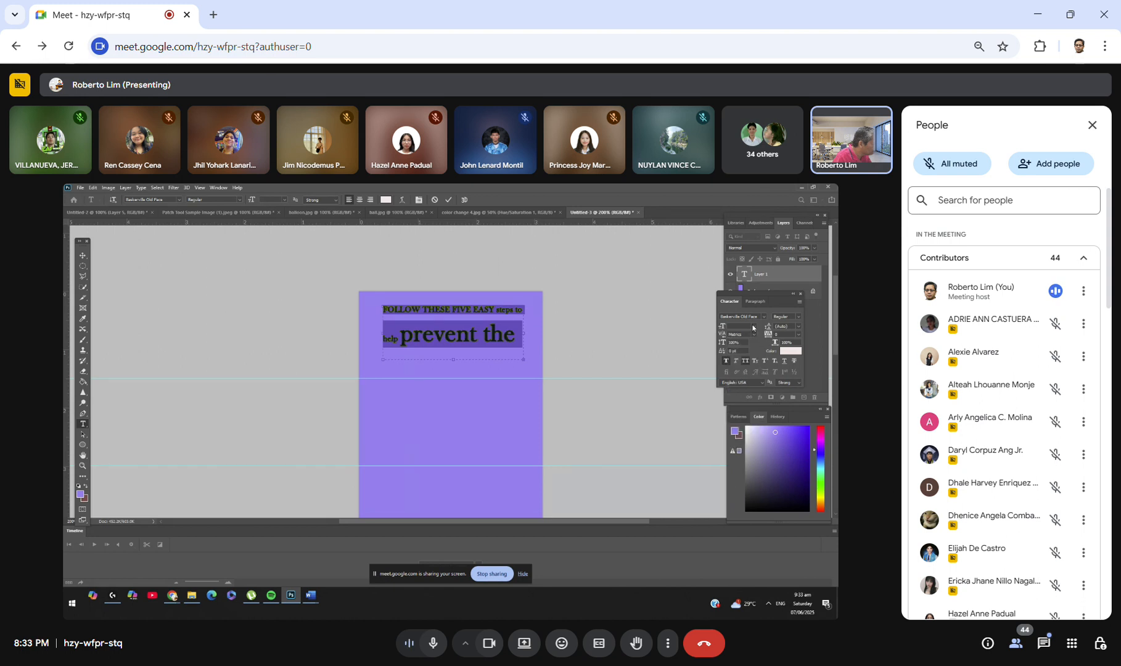
click(754, 328)
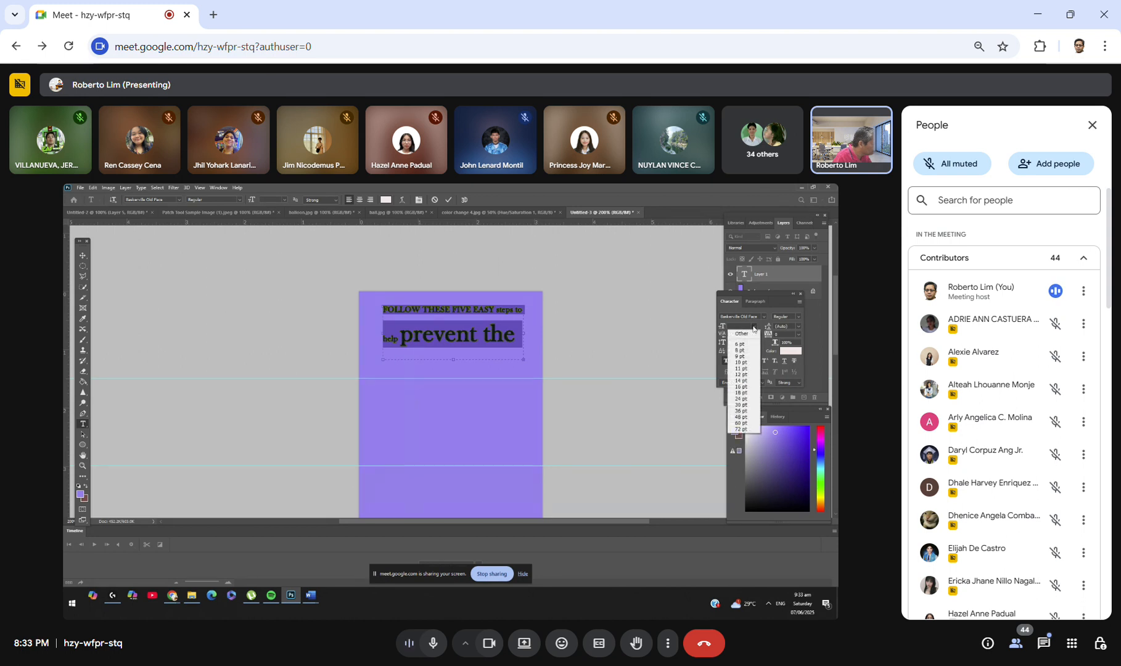
click(740, 363)
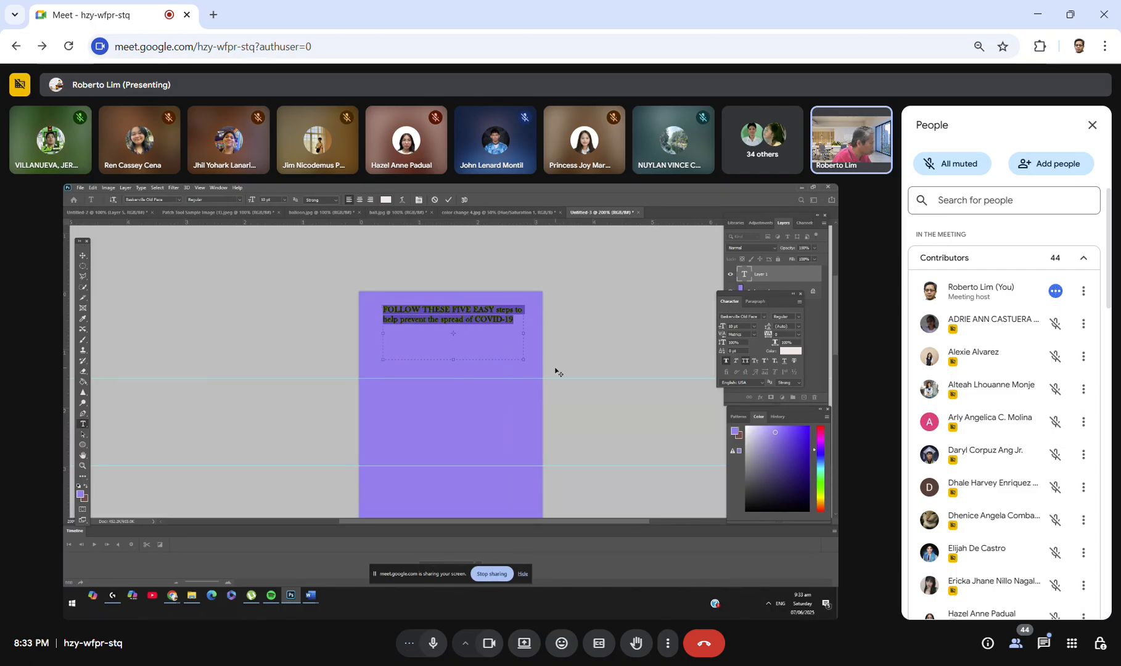
Step: Increase the heading's font size to 16 pt and resize its text box so the complete heading fits above the first guide
drag(523, 359, 490, 370)
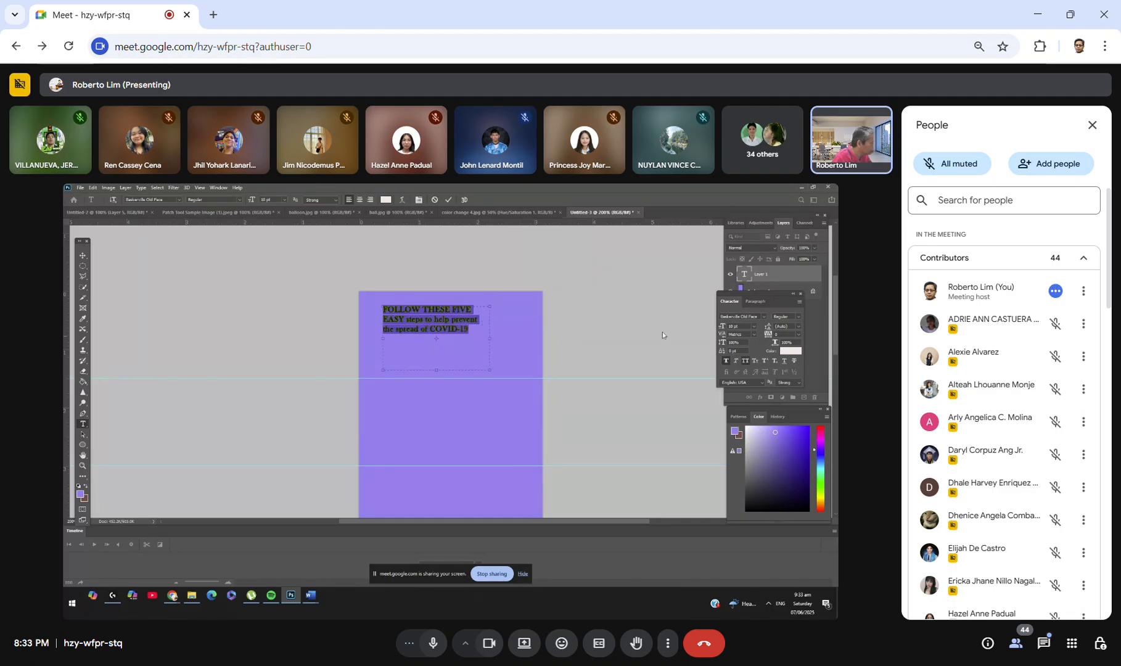
click(753, 327)
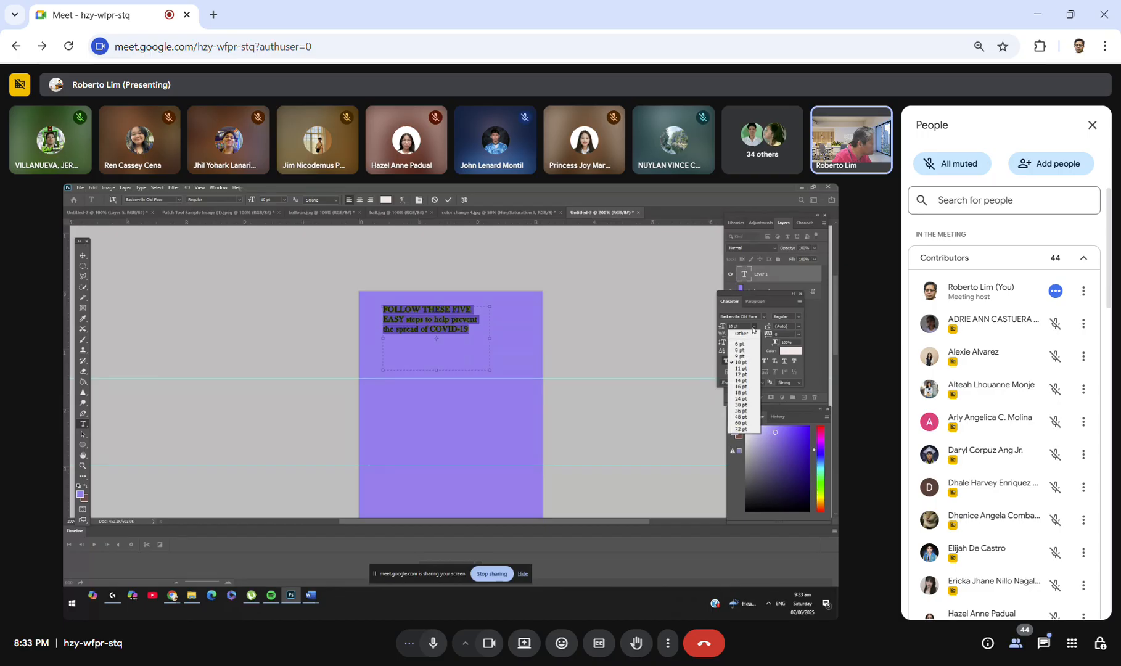
click(743, 381)
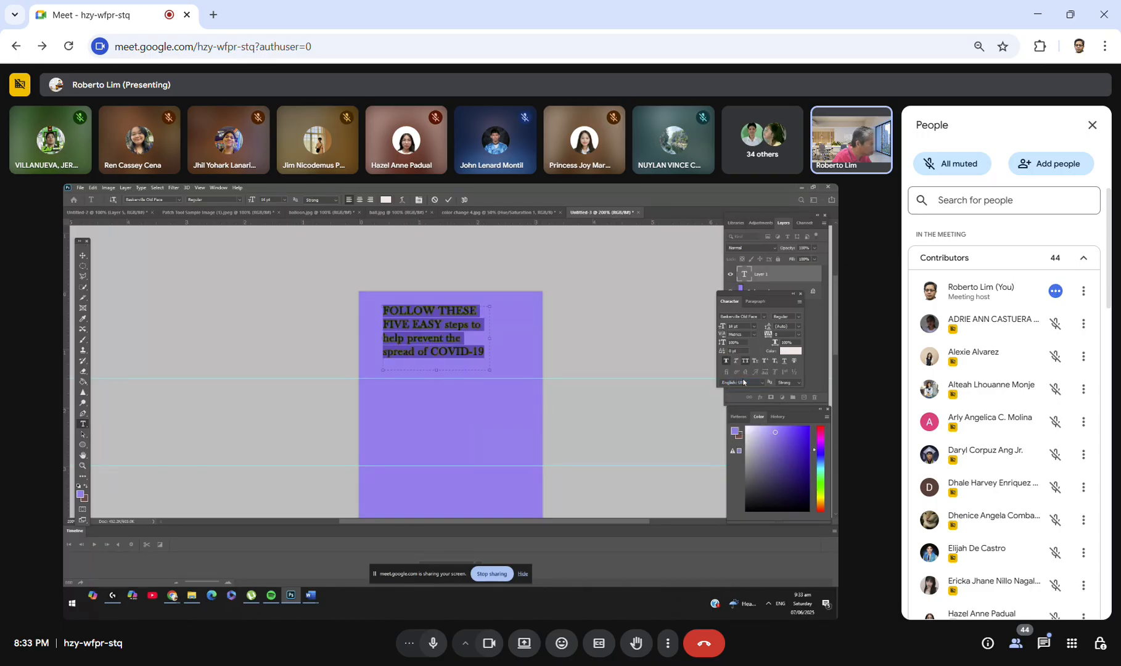
click(755, 328)
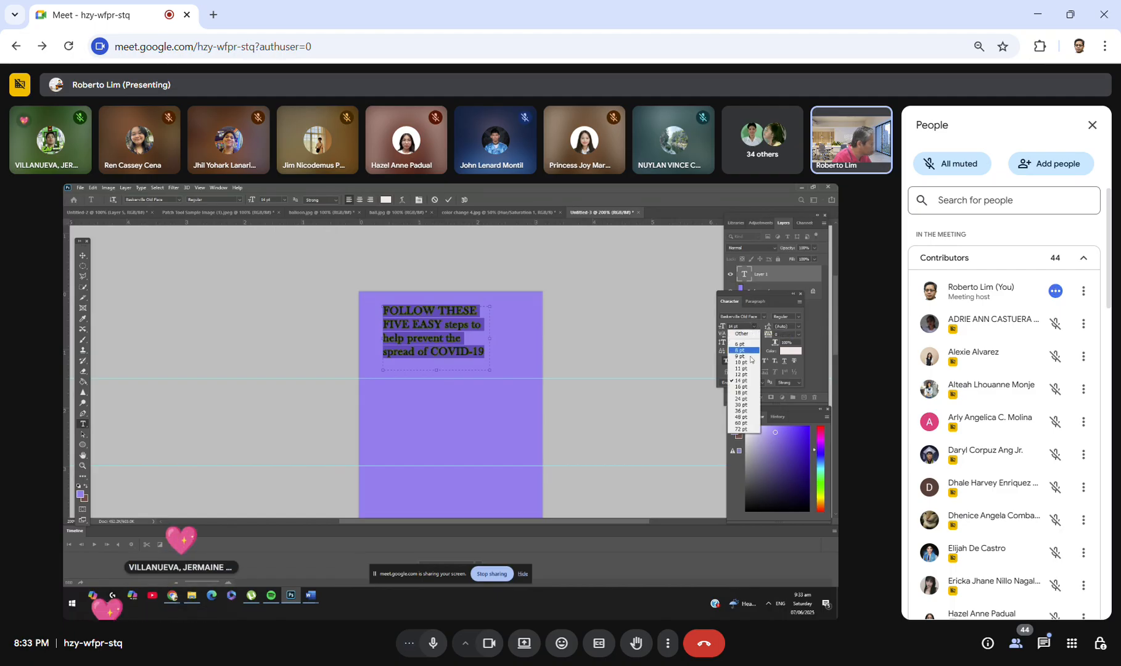
click(741, 386)
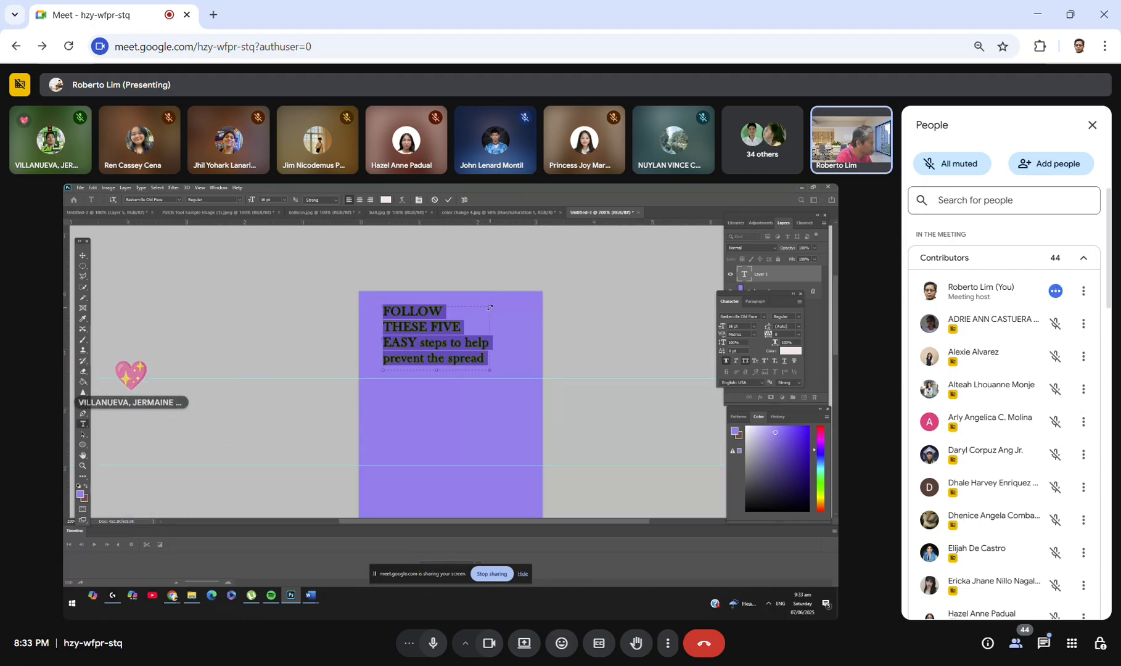
drag(489, 310, 514, 312)
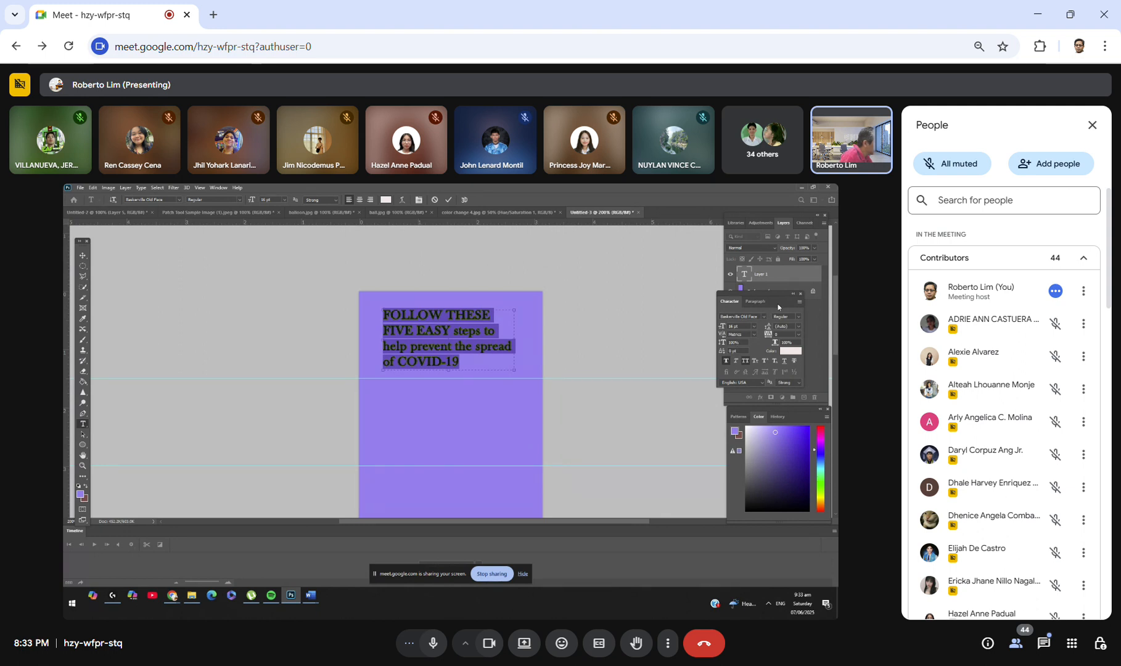
Step: Center-align the heading paragraph and change its text color to a dark blue-violet
click(758, 304)
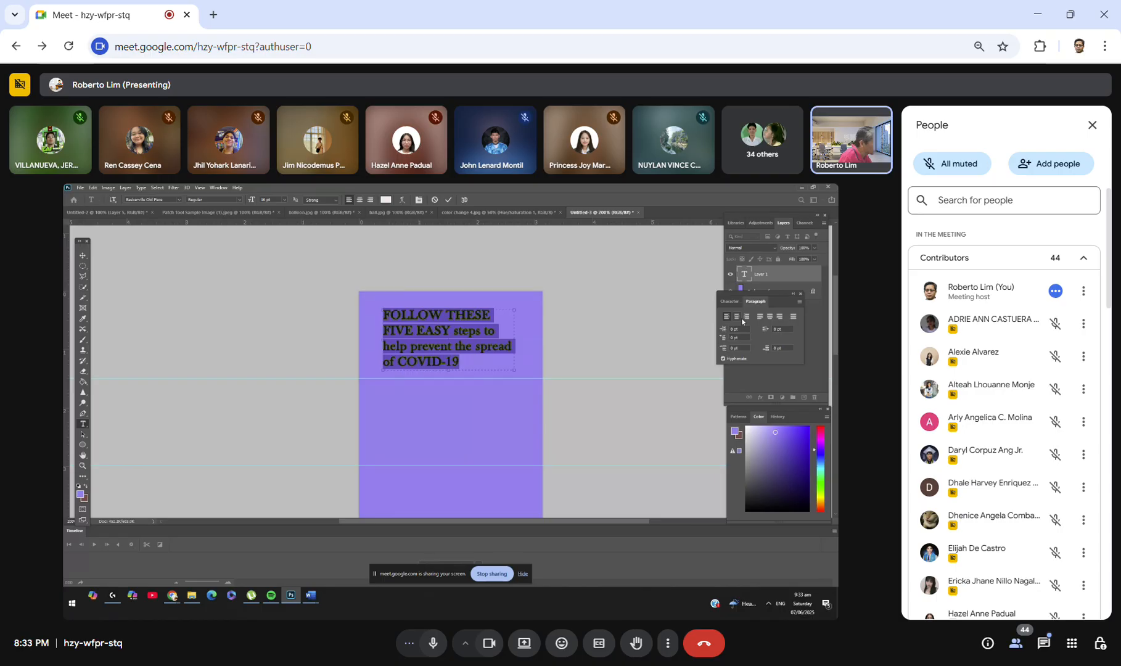
click(741, 318)
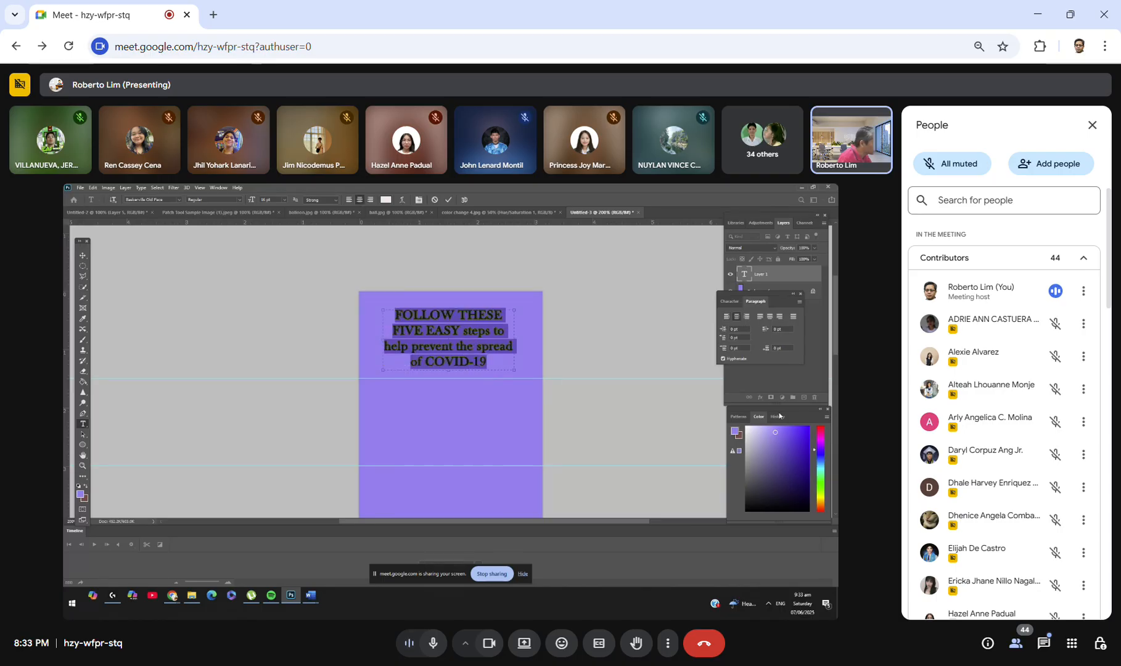
click(797, 459)
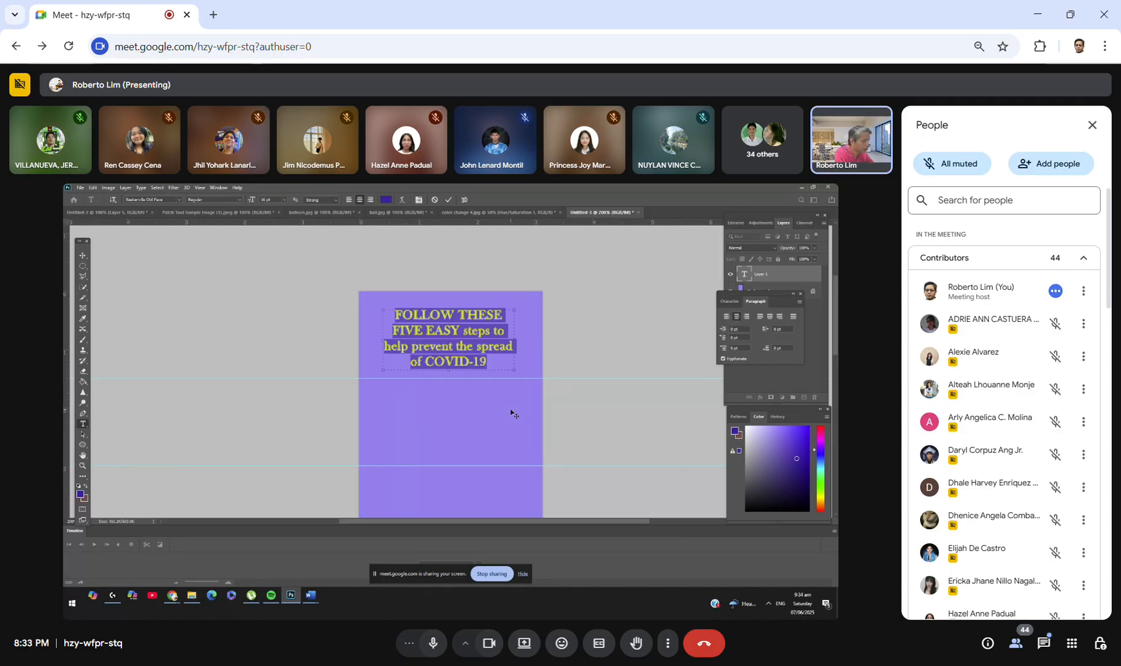
key(BackSpace)
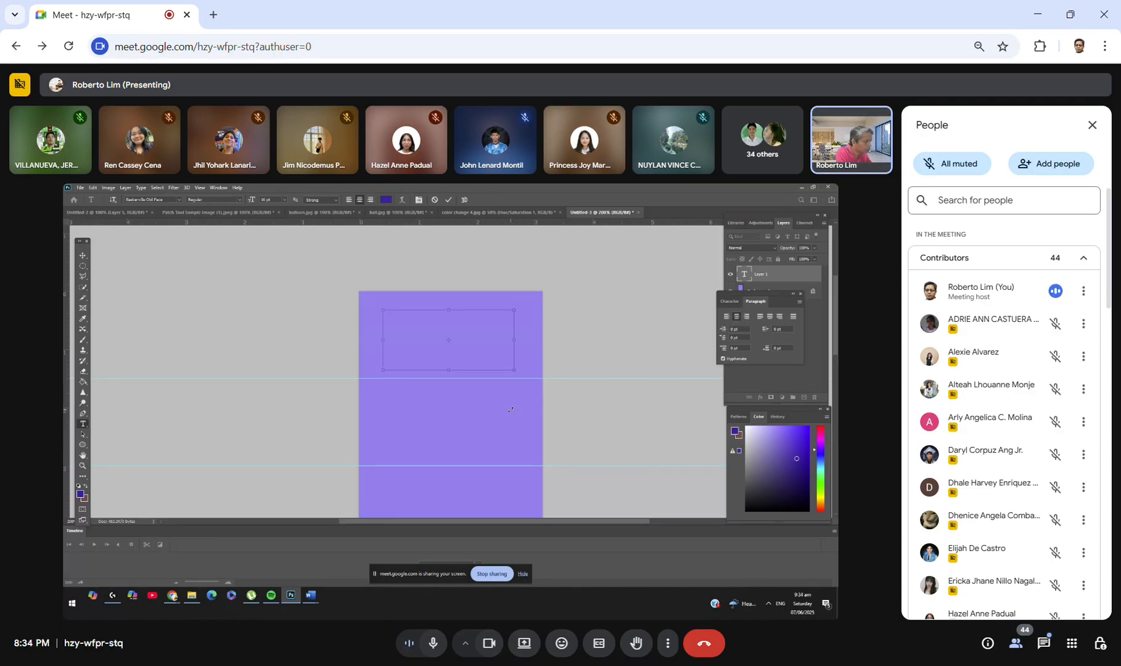
key(ctrl+z)
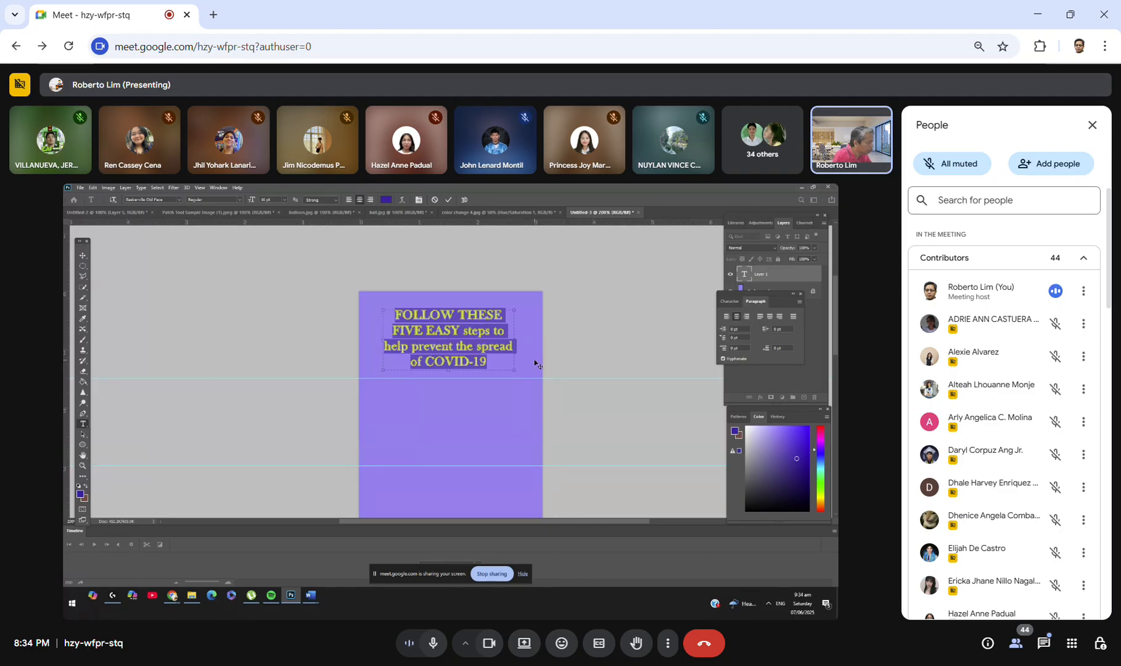
double_click(487, 361)
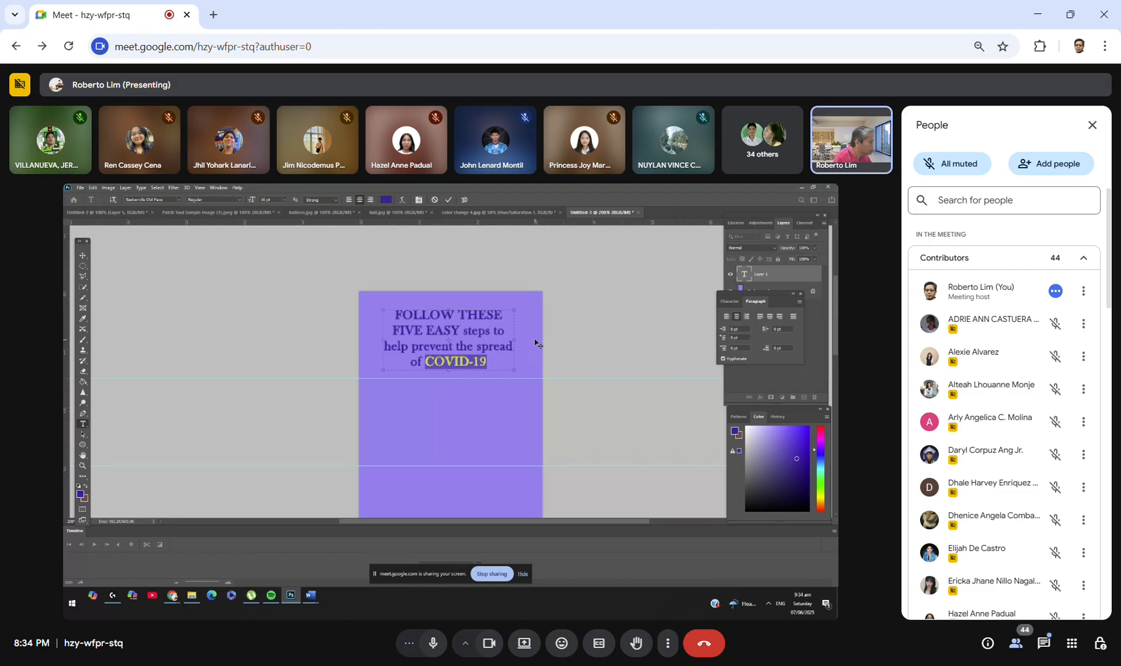
click(481, 342)
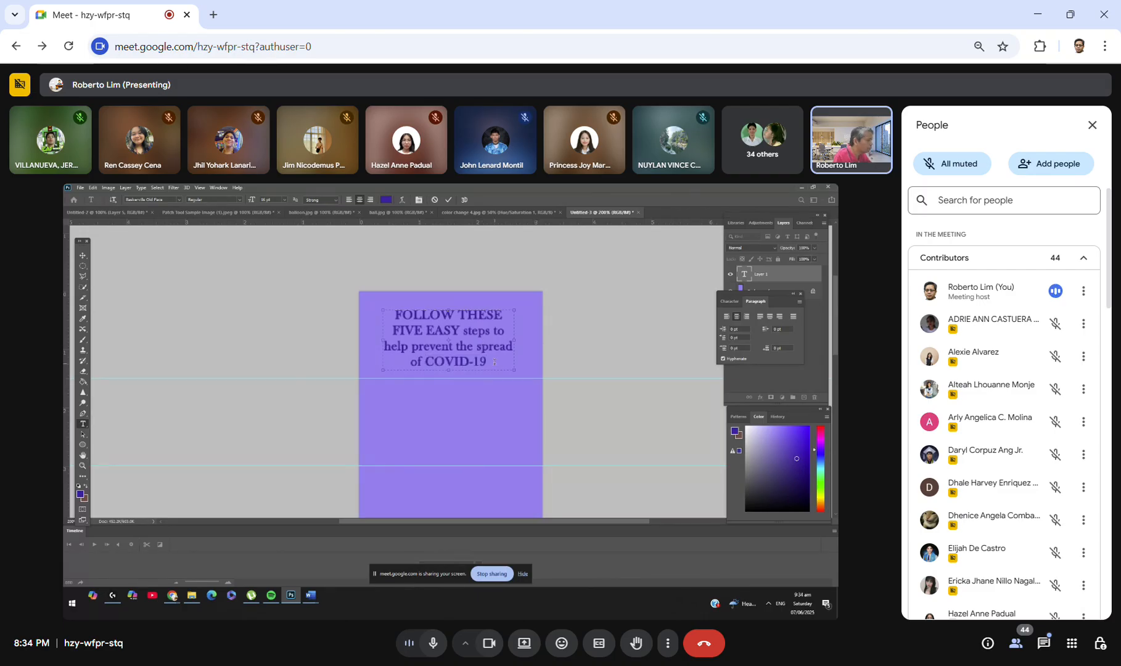
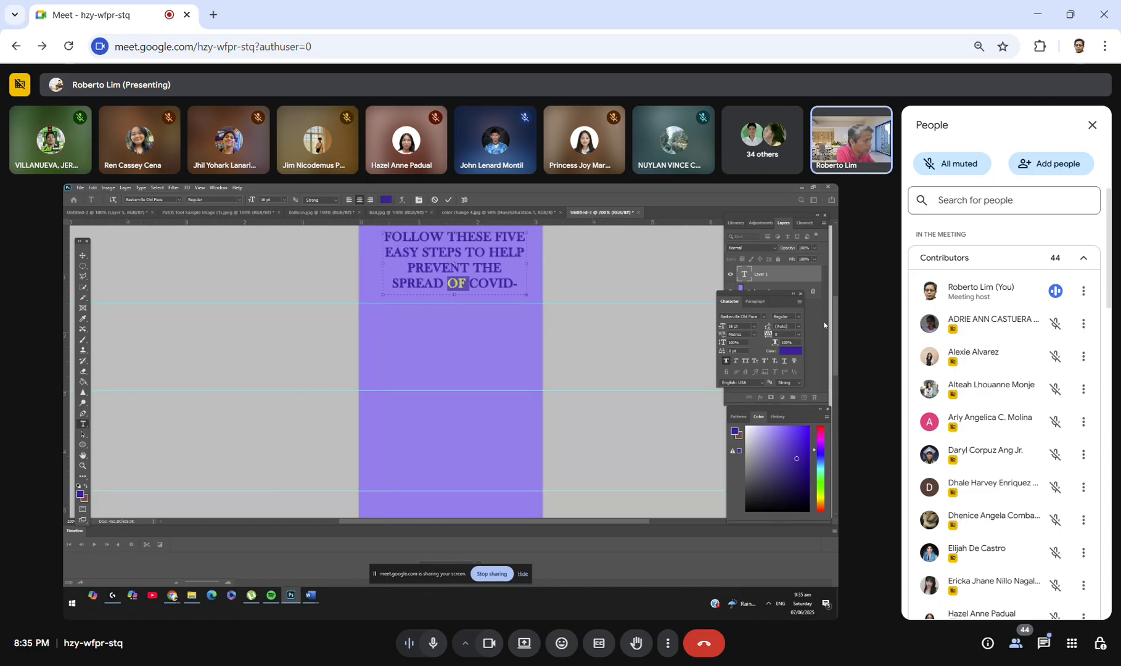
click(84, 269)
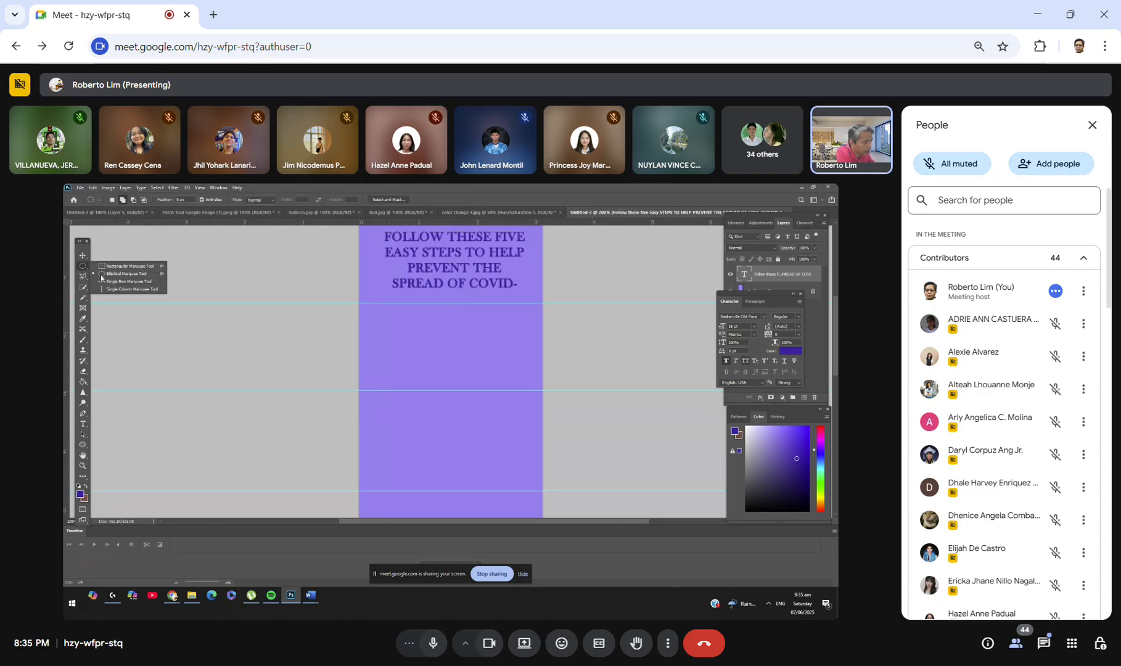
click(116, 275)
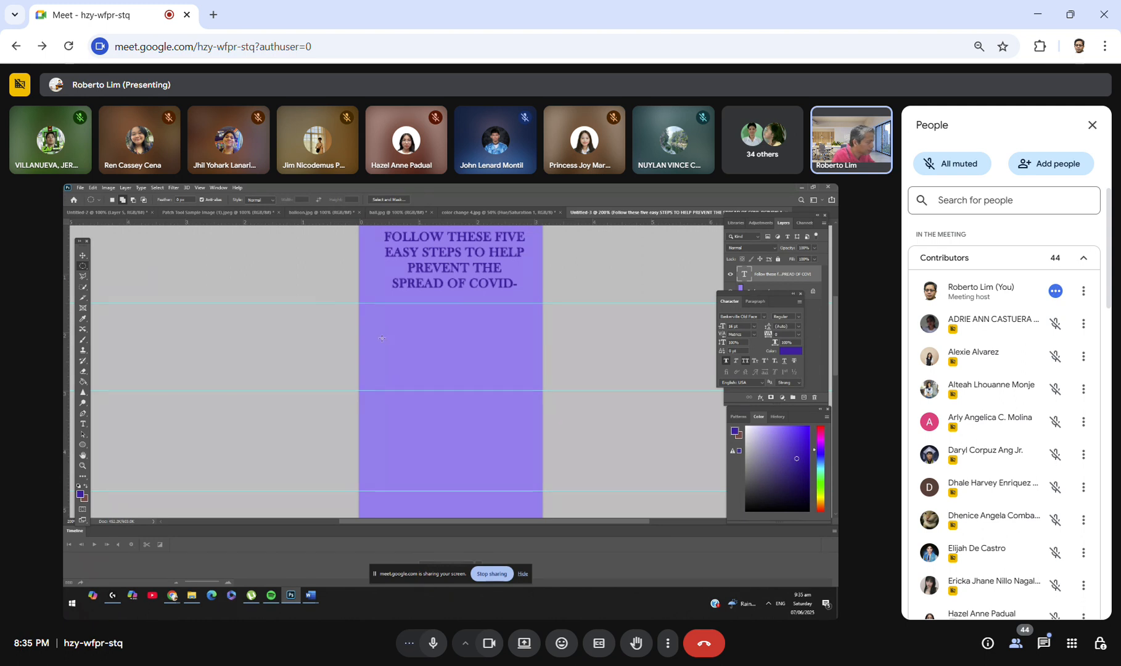
drag(465, 315, 545, 386)
key(v)
key(ctrl+d)
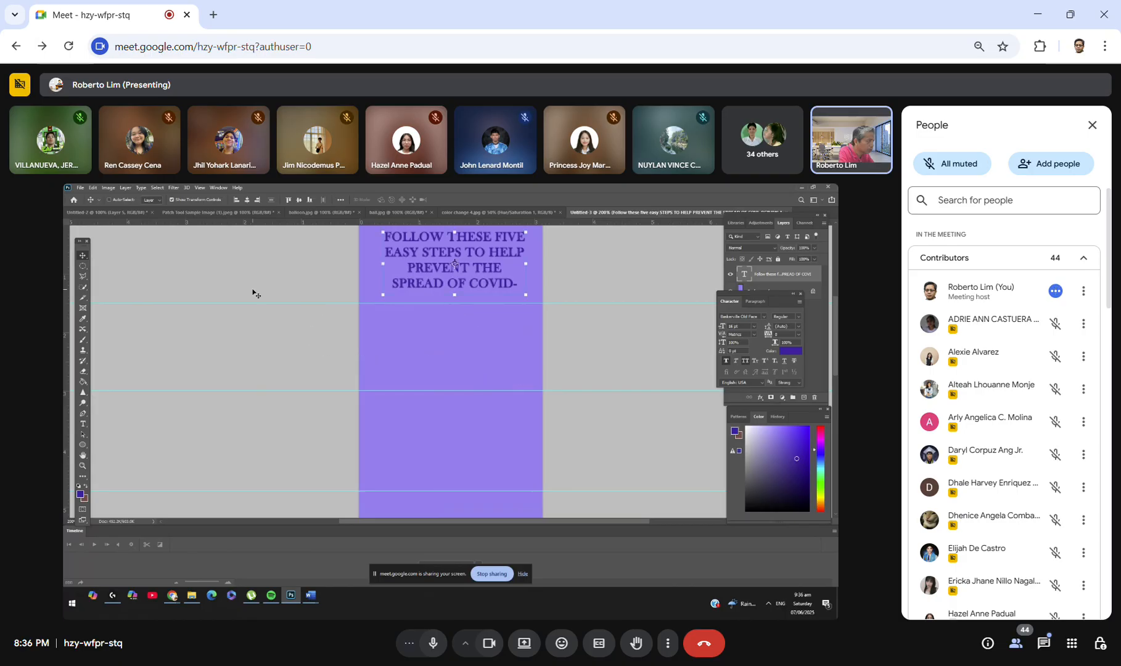
click(81, 267)
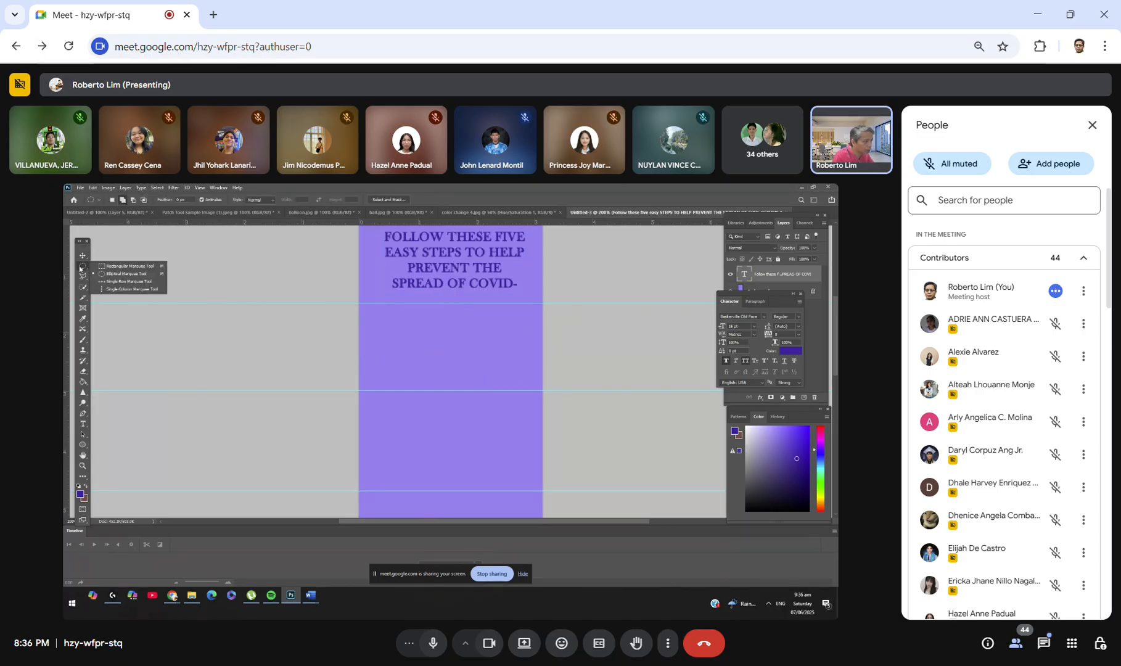
click(125, 275)
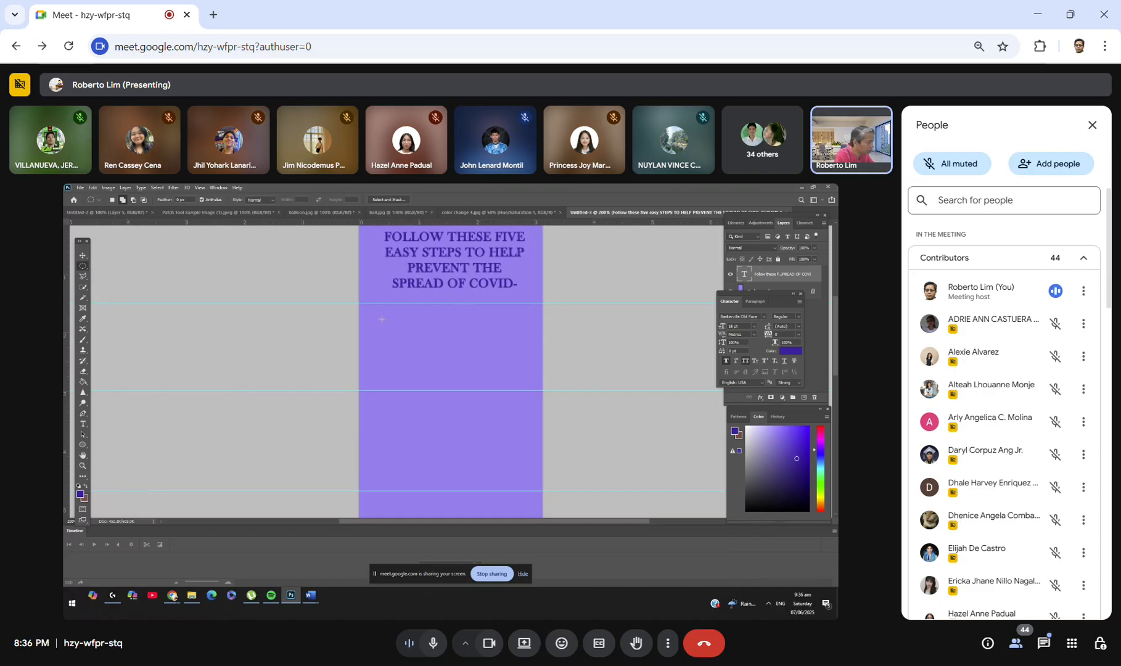
drag(455, 311, 533, 381)
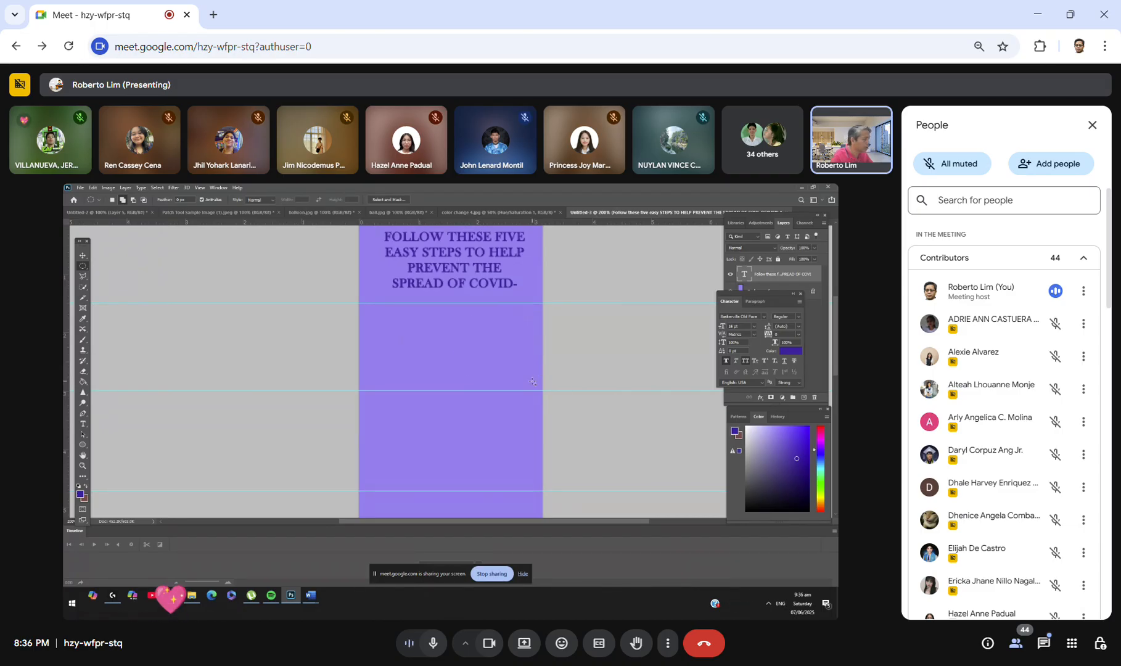
right_click(485, 352)
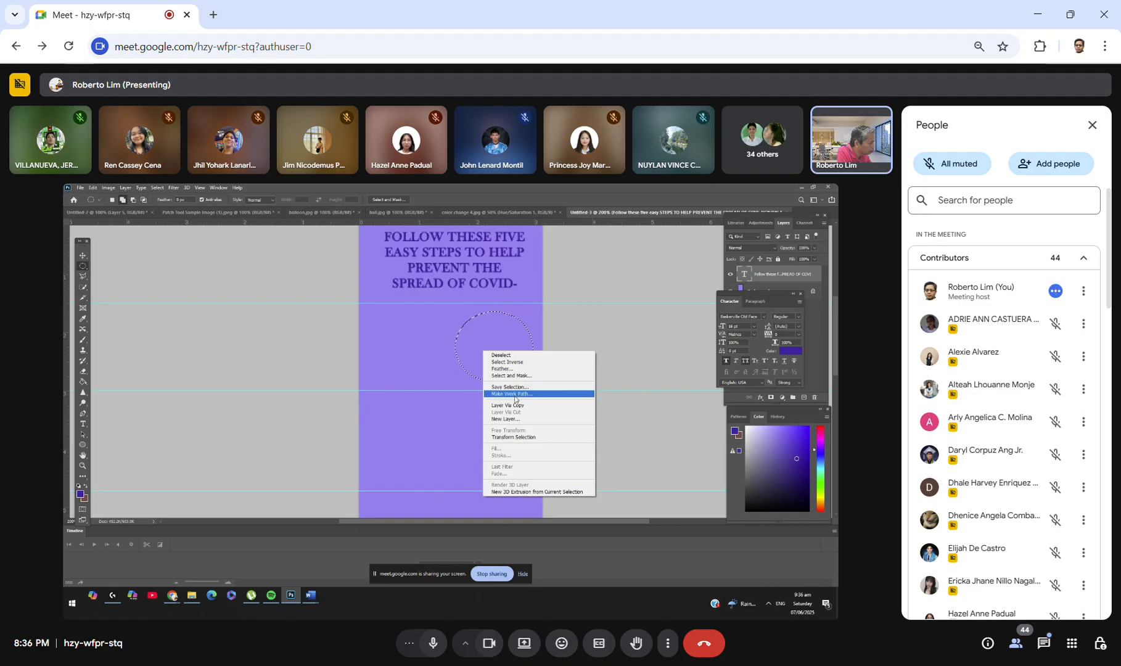
click(487, 331)
right_click(488, 332)
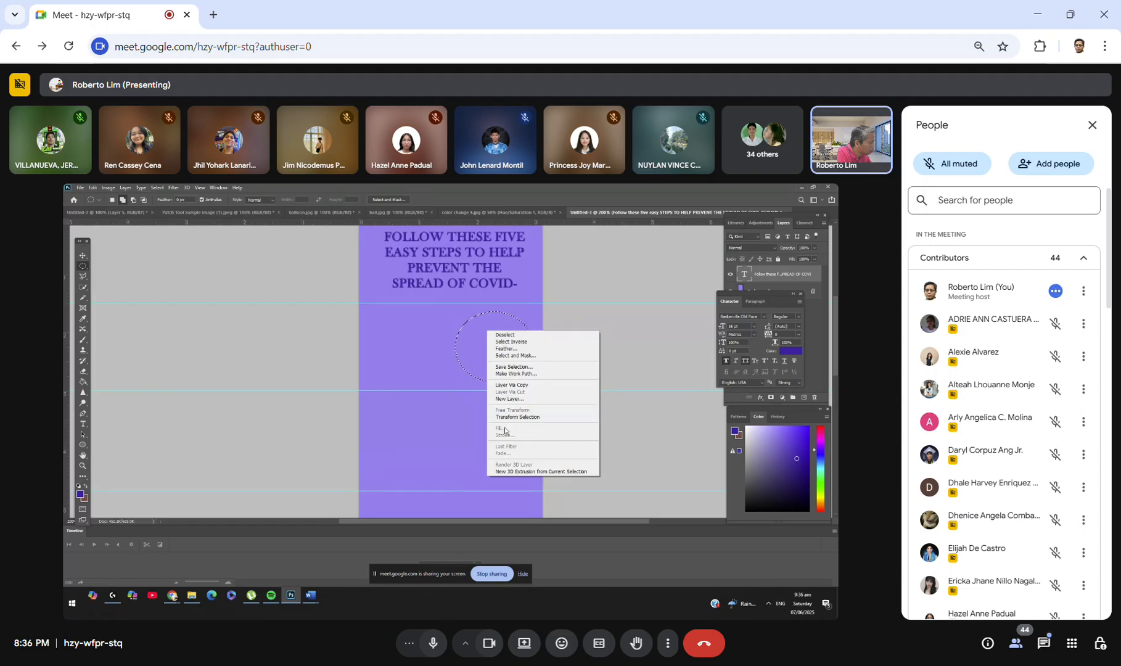
click(479, 346)
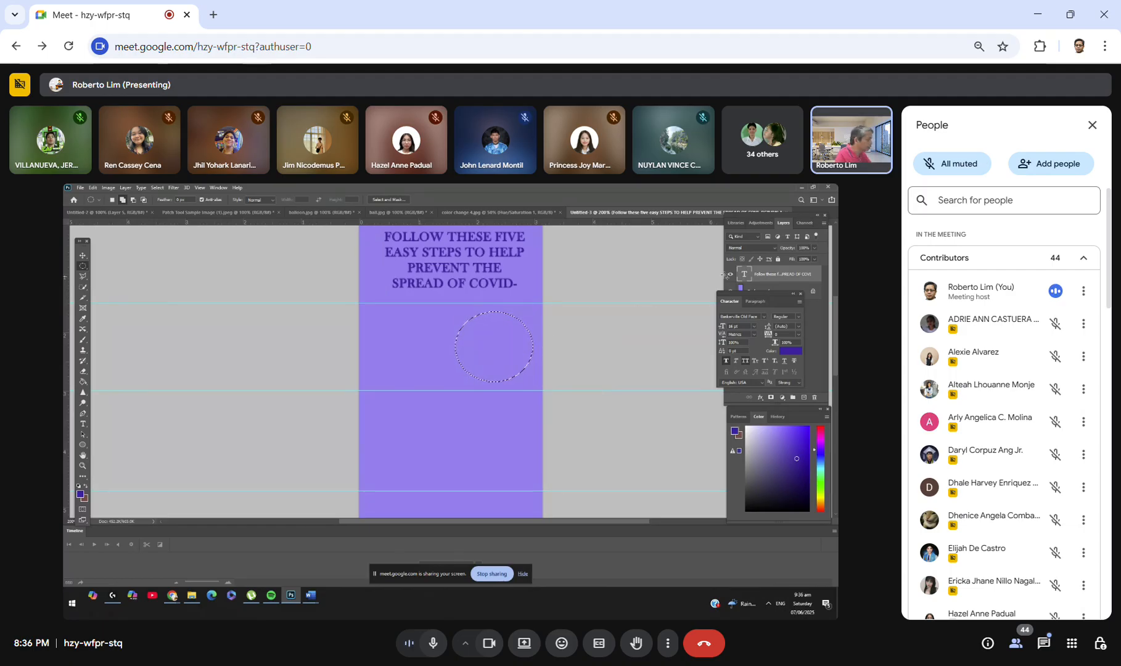
Step: Close the Character panel, clear the circular selection, and create a new empty layer above the heading text
click(799, 294)
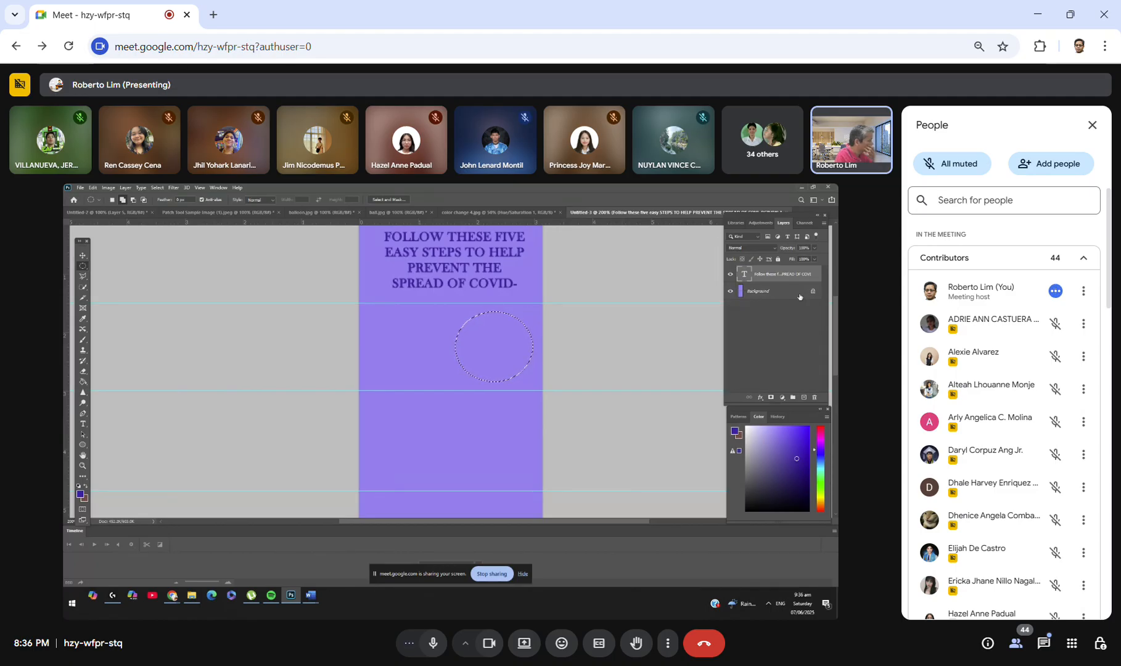
key(ctrl+d)
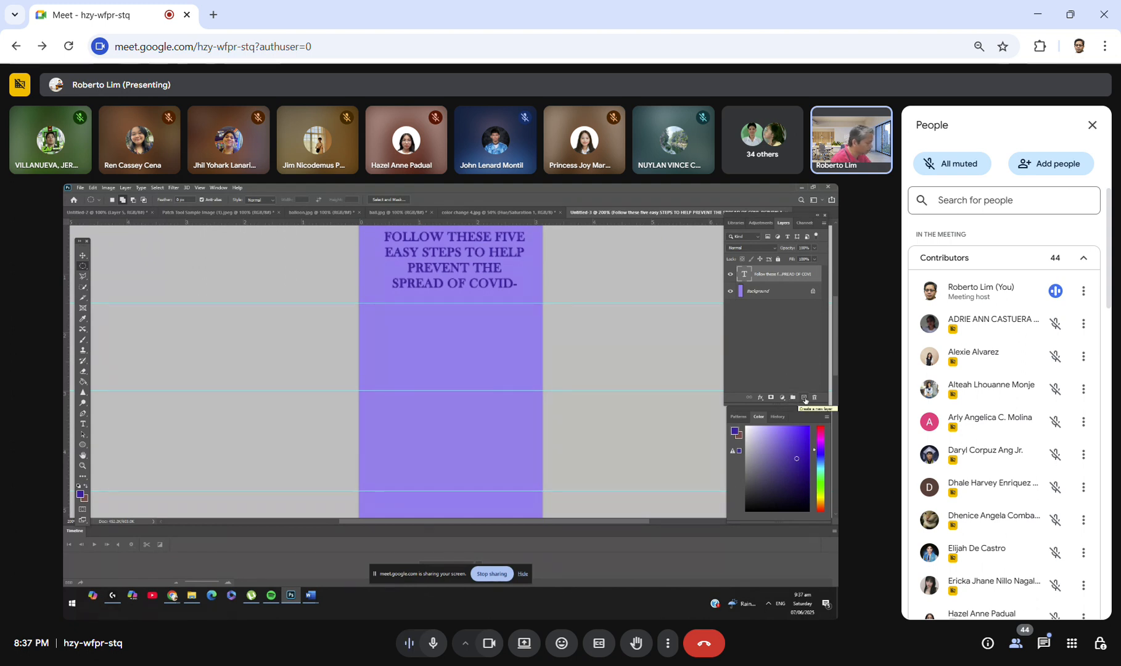
click(804, 398)
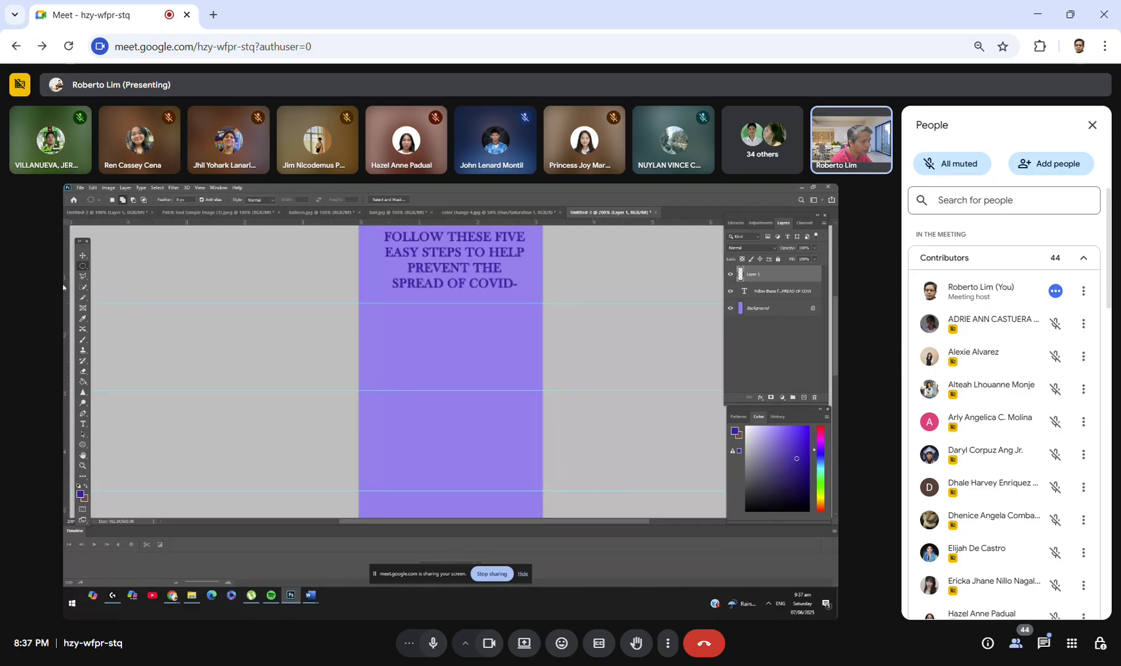
Step: Draw a circular selection between the first two guides near the canvas's right edge and fill it with black on the new layer
right_click(87, 268)
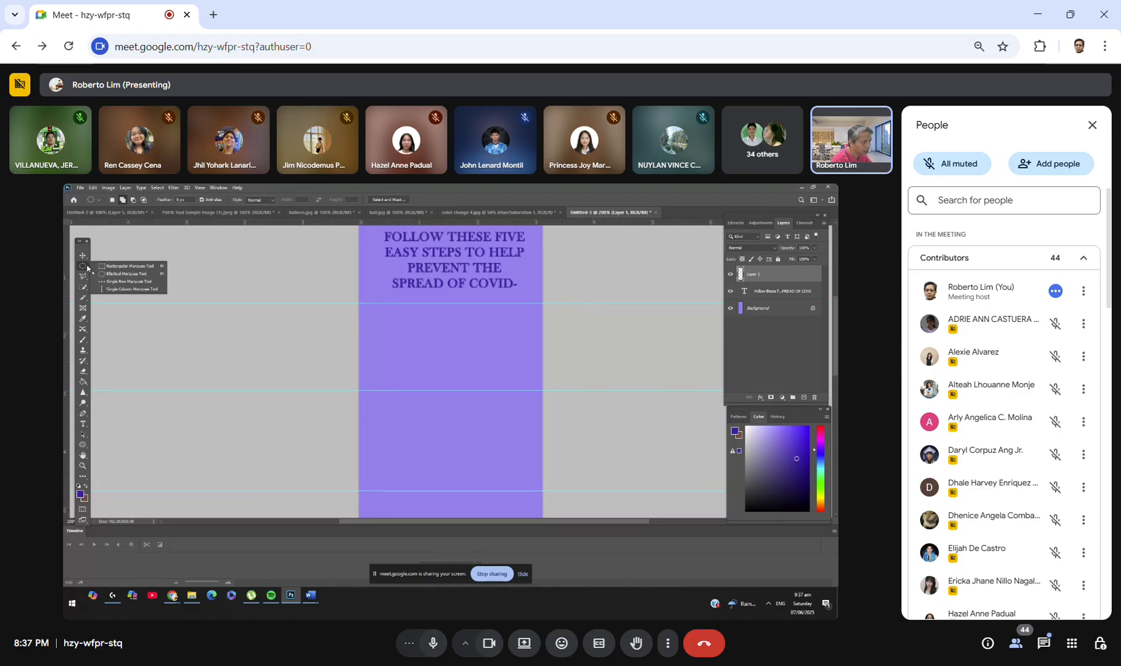
click(108, 273)
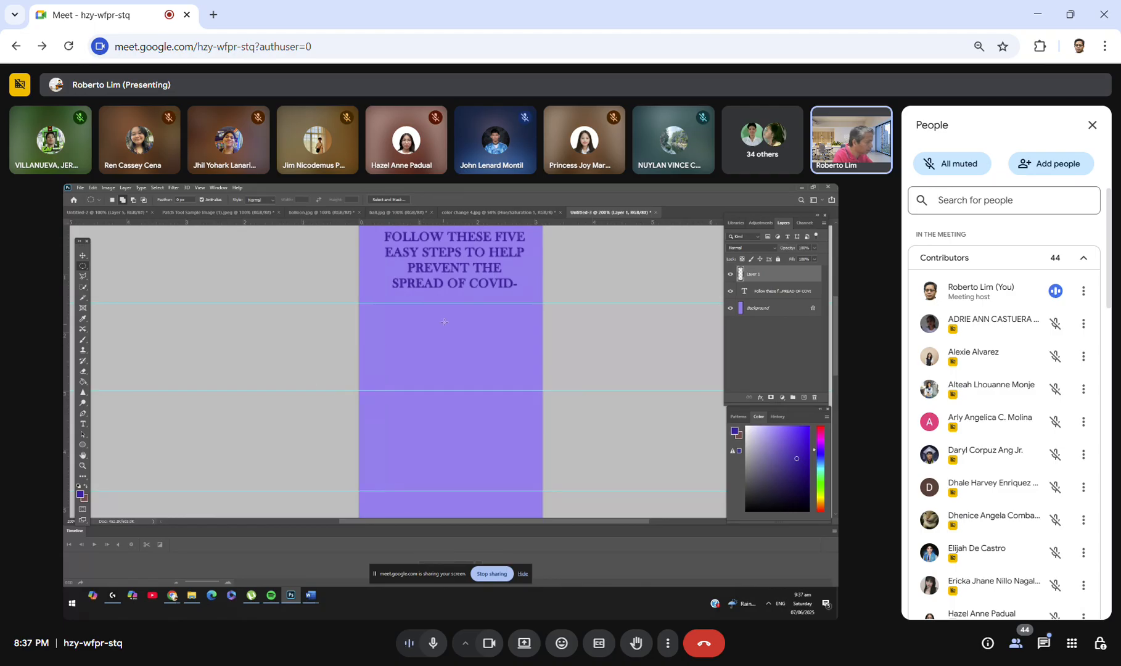
drag(450, 310, 528, 384)
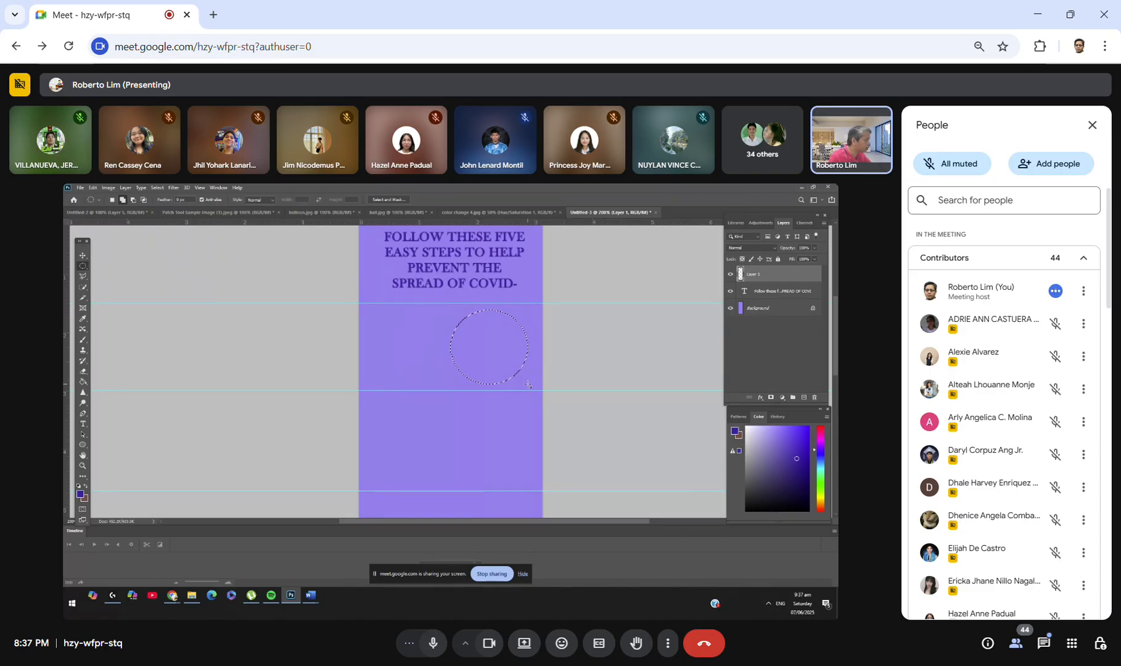
right_click(493, 359)
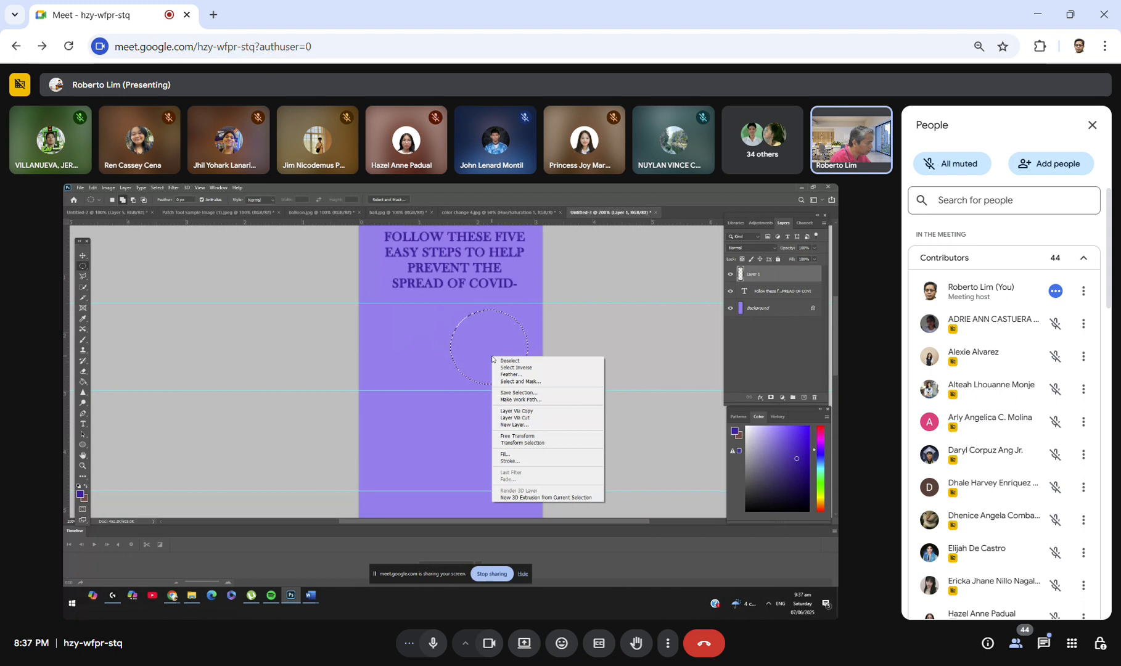
click(507, 455)
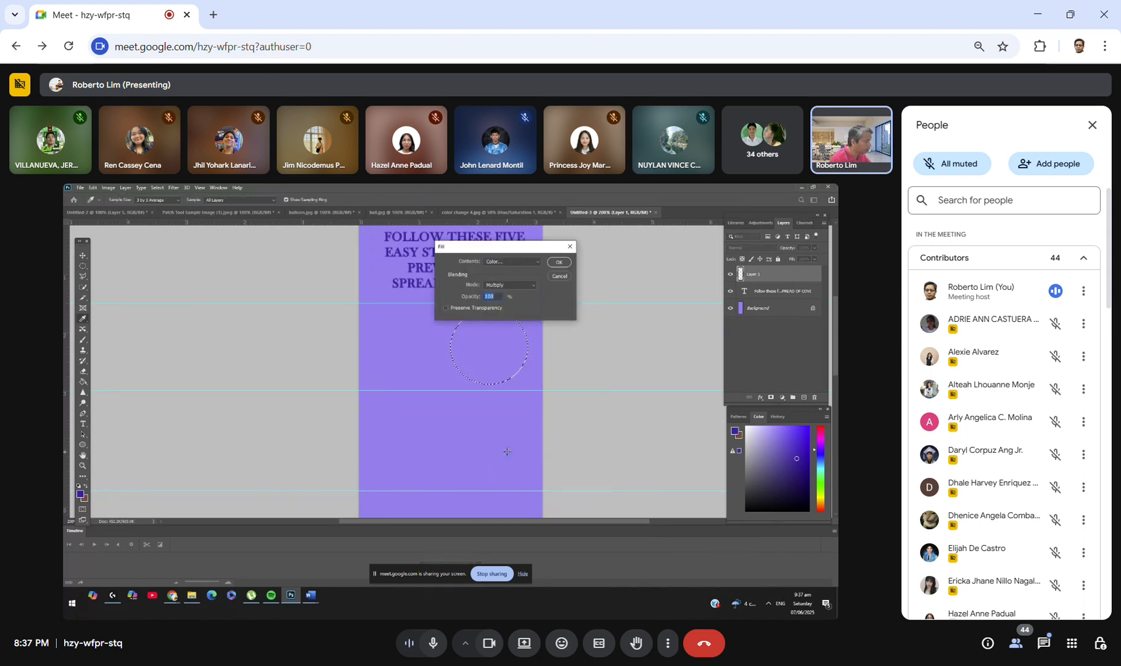
click(559, 262)
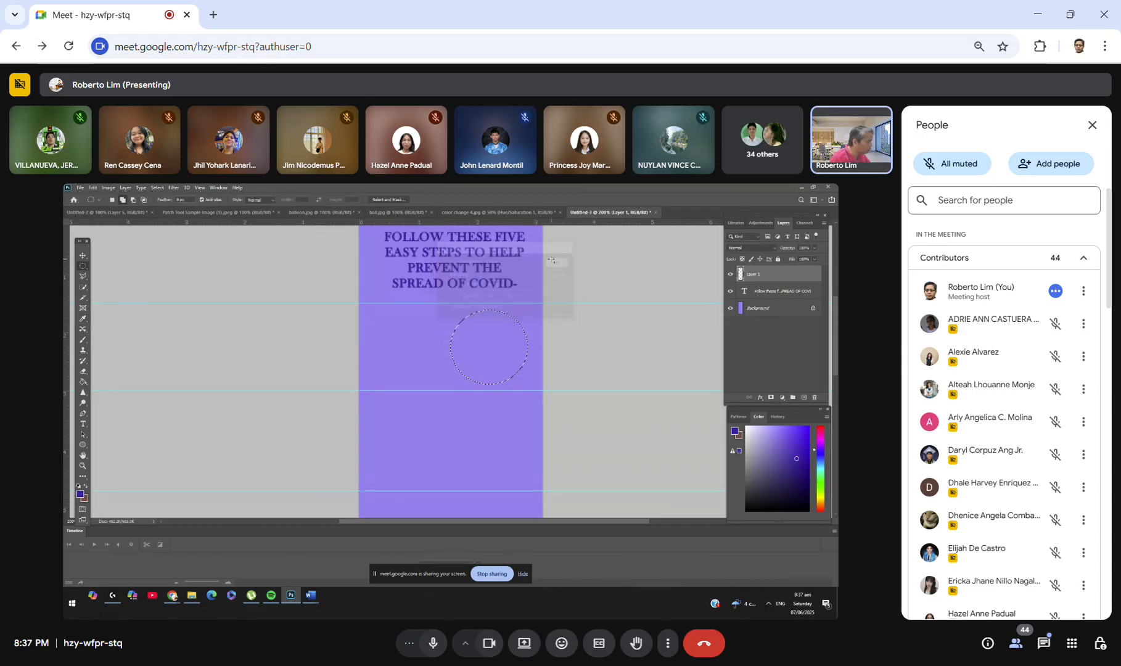
Step: Invert the circular selection, and reselect only the black circle with the Magic Wand tool
right_click(480, 346)
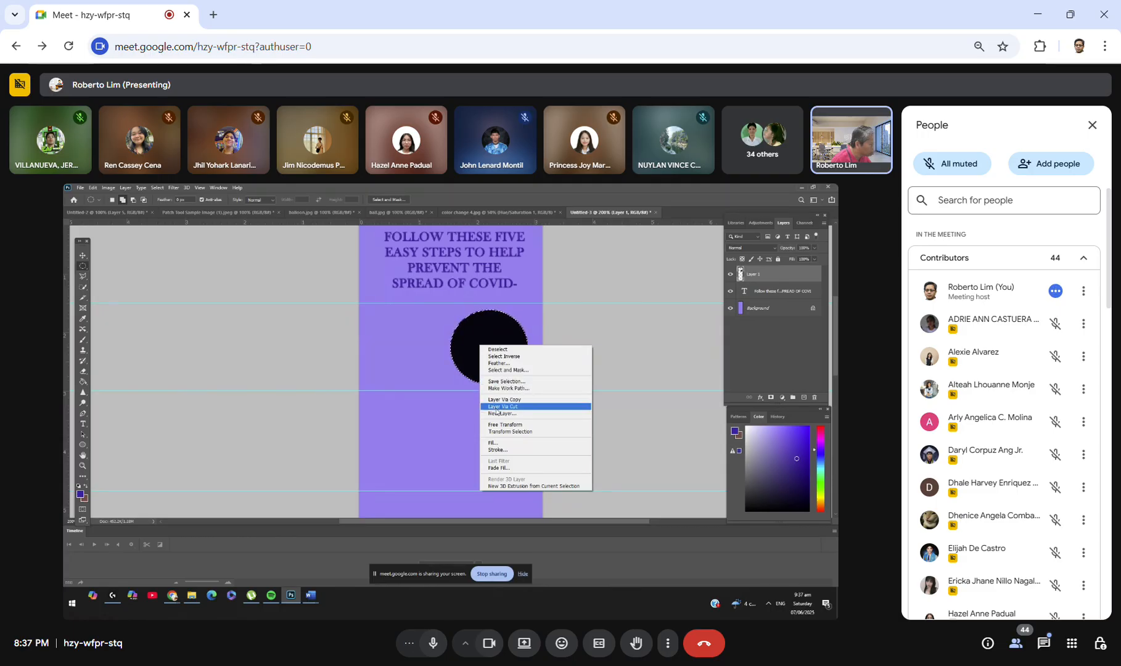
click(502, 356)
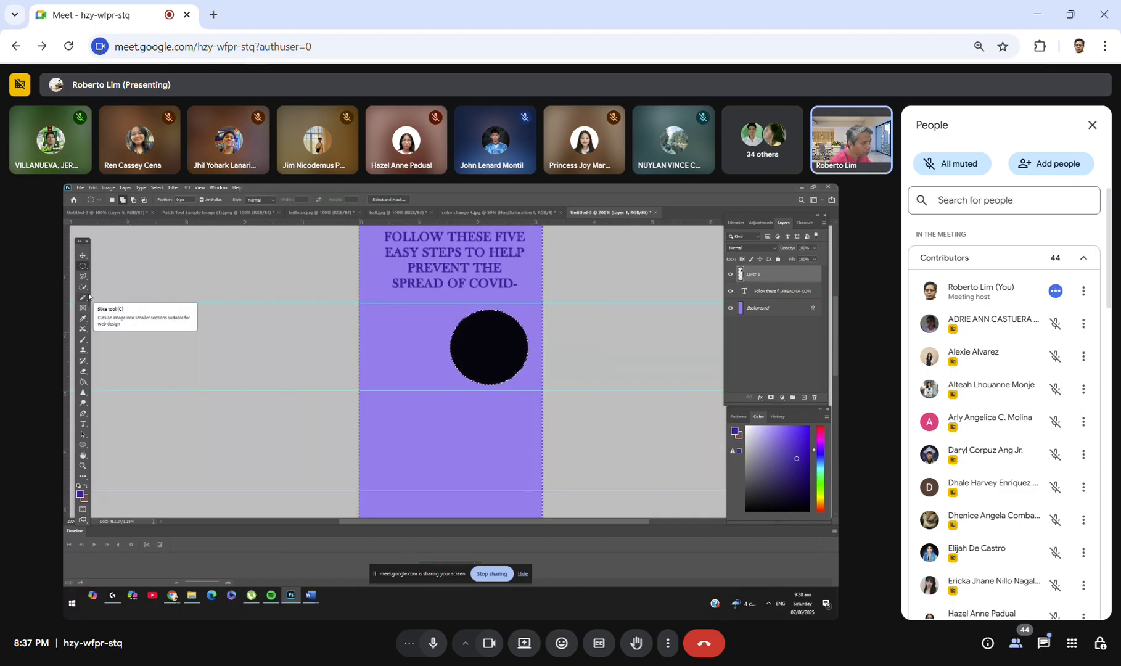
click(87, 342)
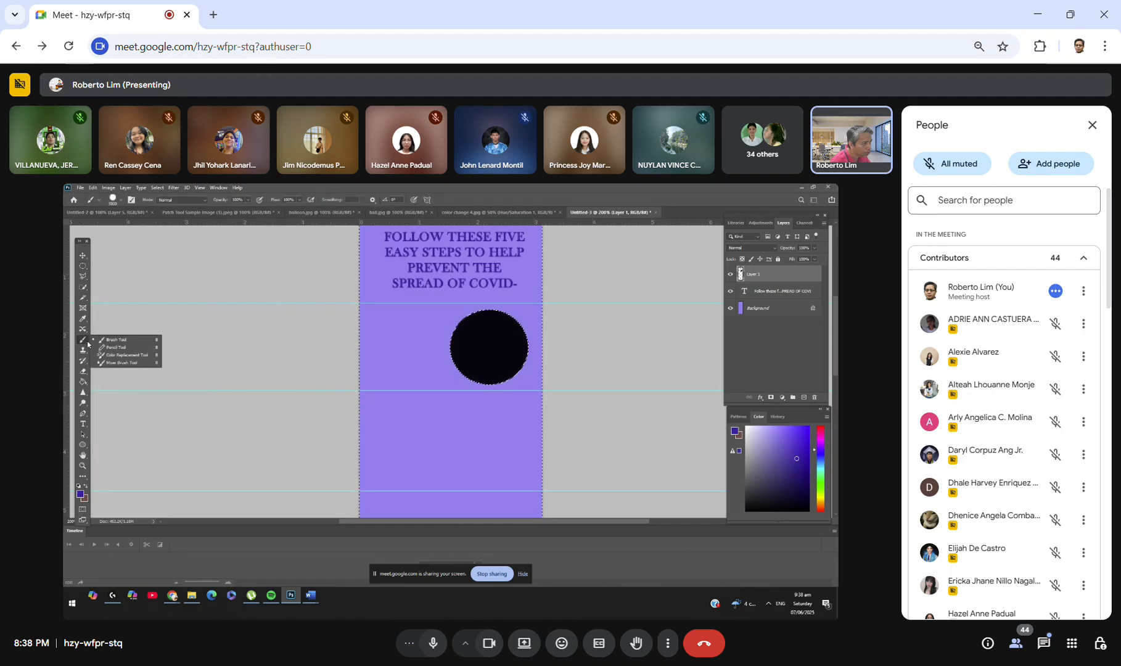
click(88, 331)
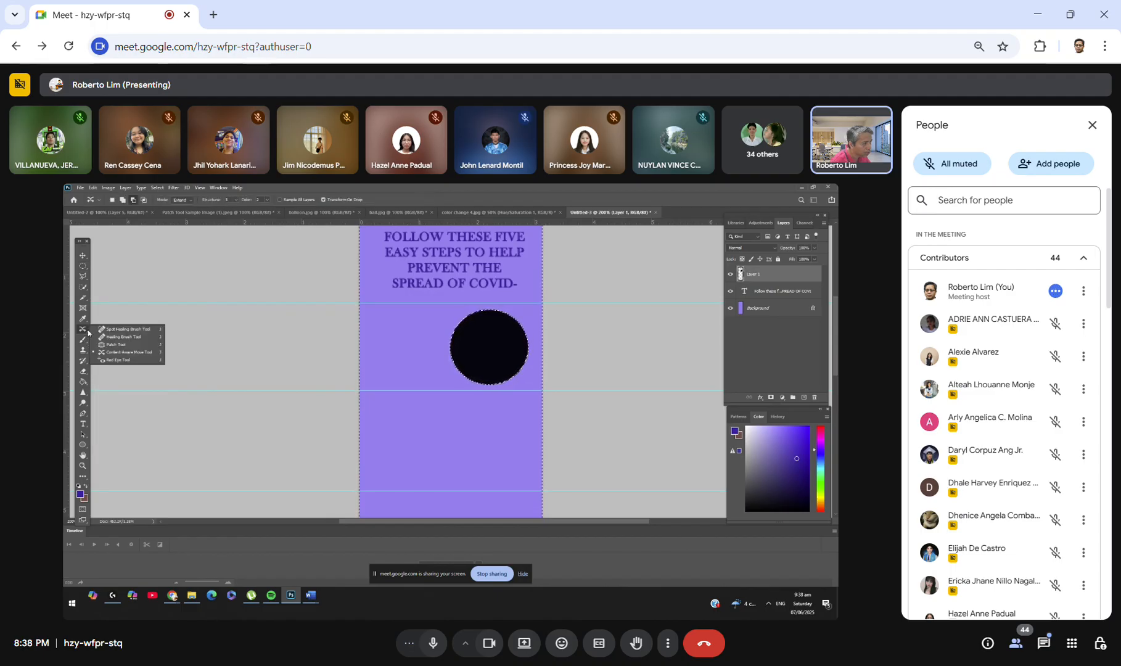
click(86, 319)
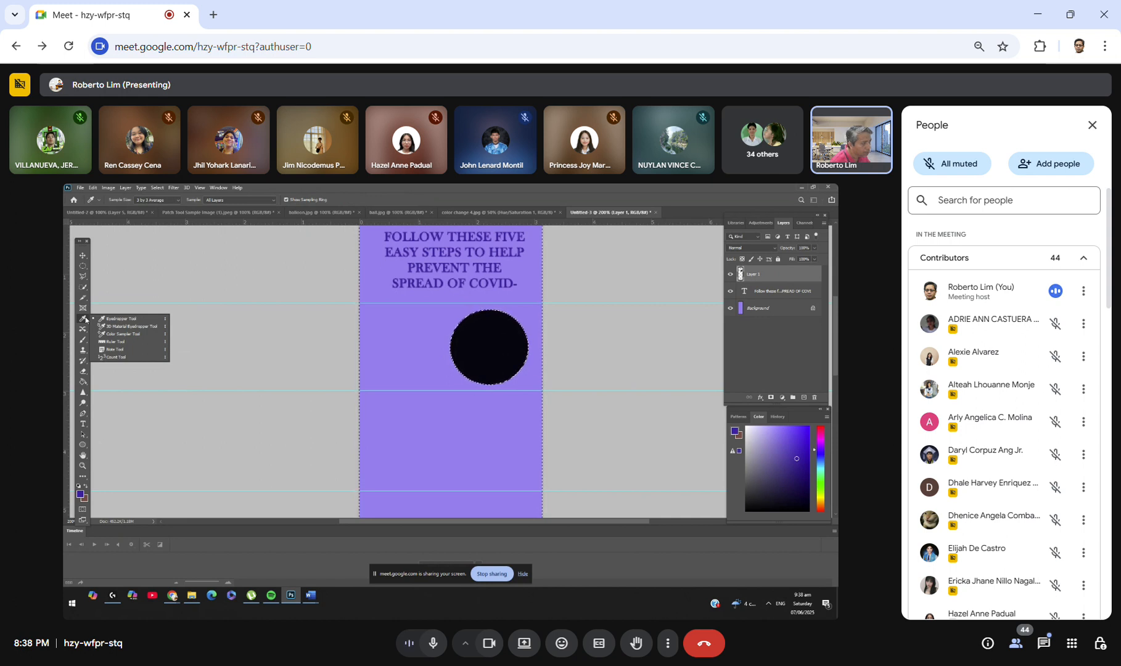
click(87, 292)
click(87, 291)
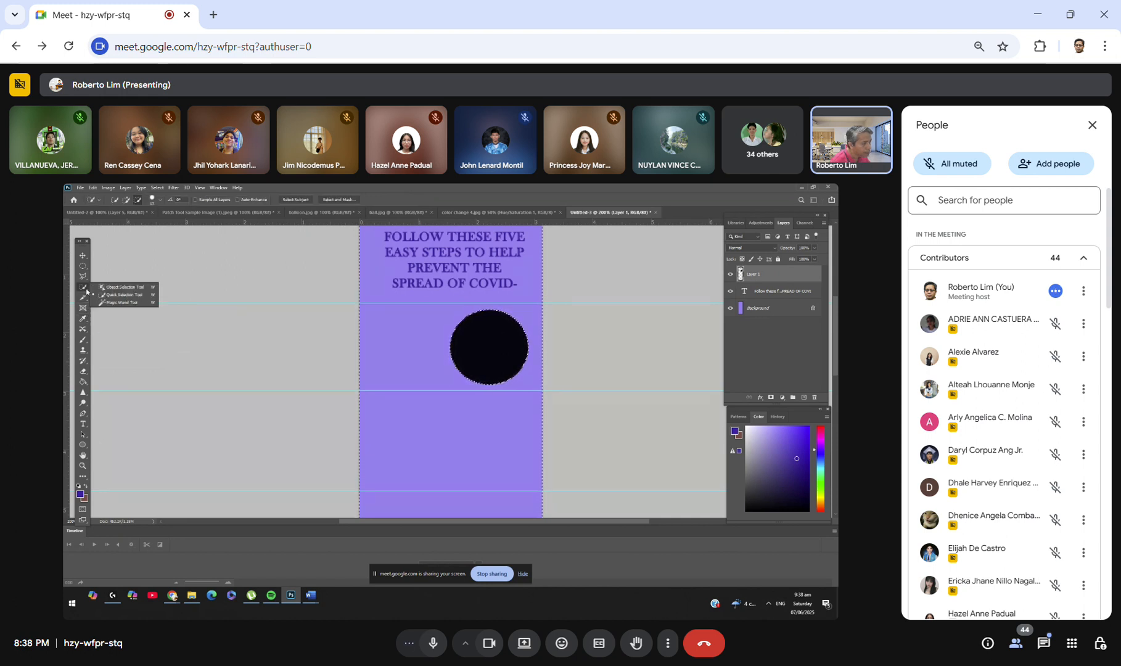
click(119, 303)
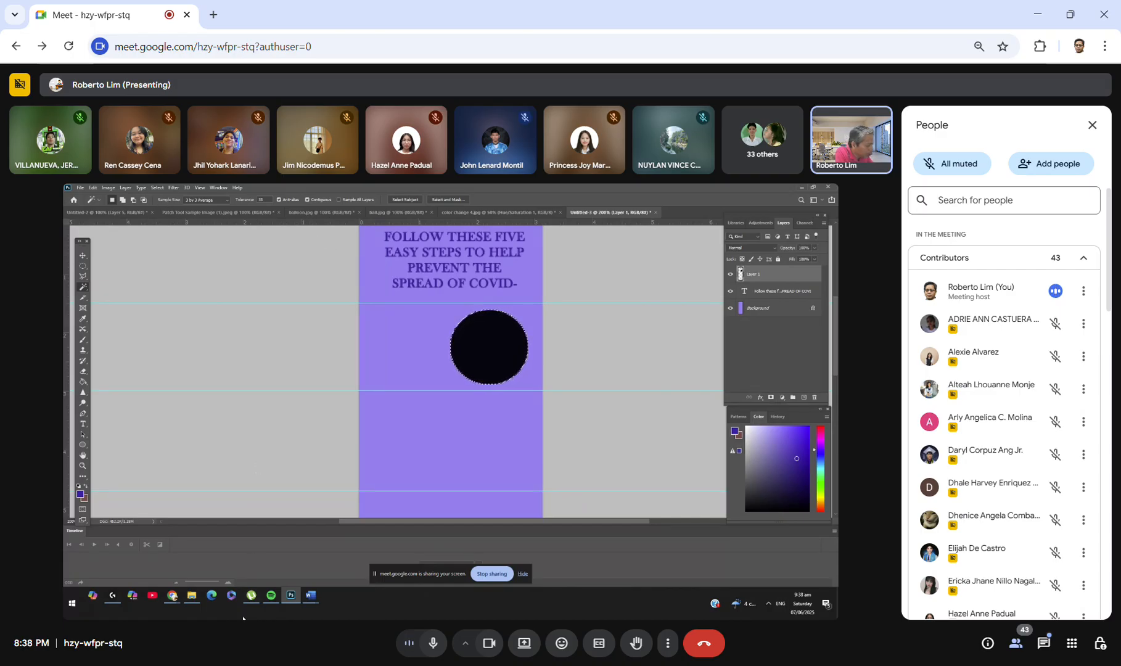
Step: Switch to the Word document, review the prevention steps and icons below the heading, and return to Photoshop
mouse_move(310, 601)
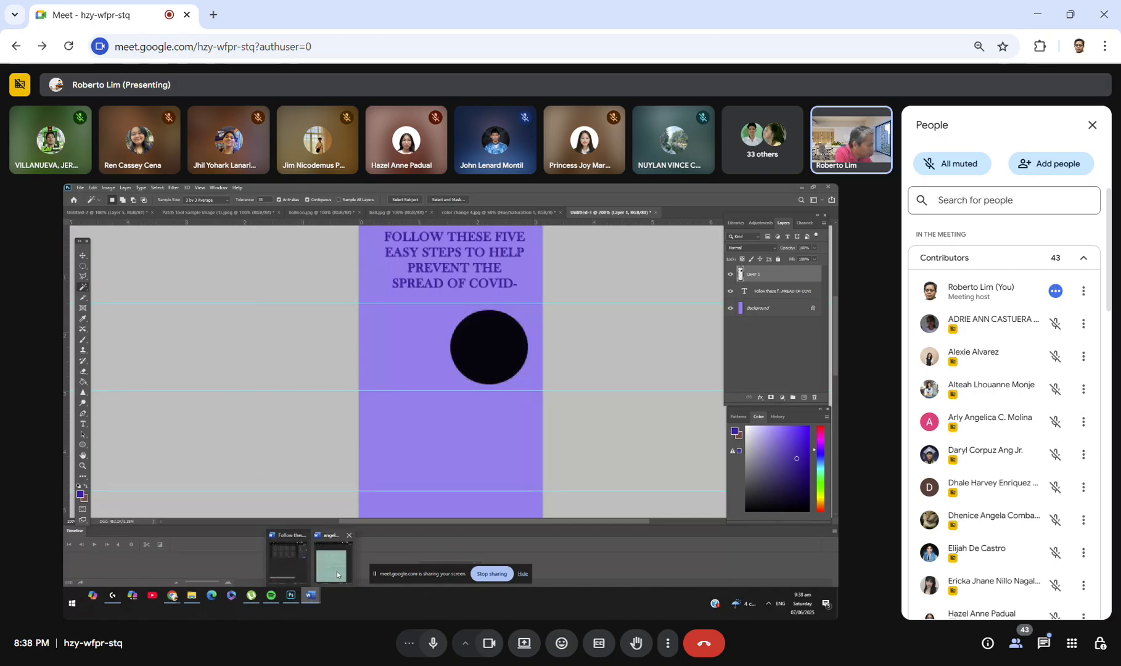
mouse_move(325, 576)
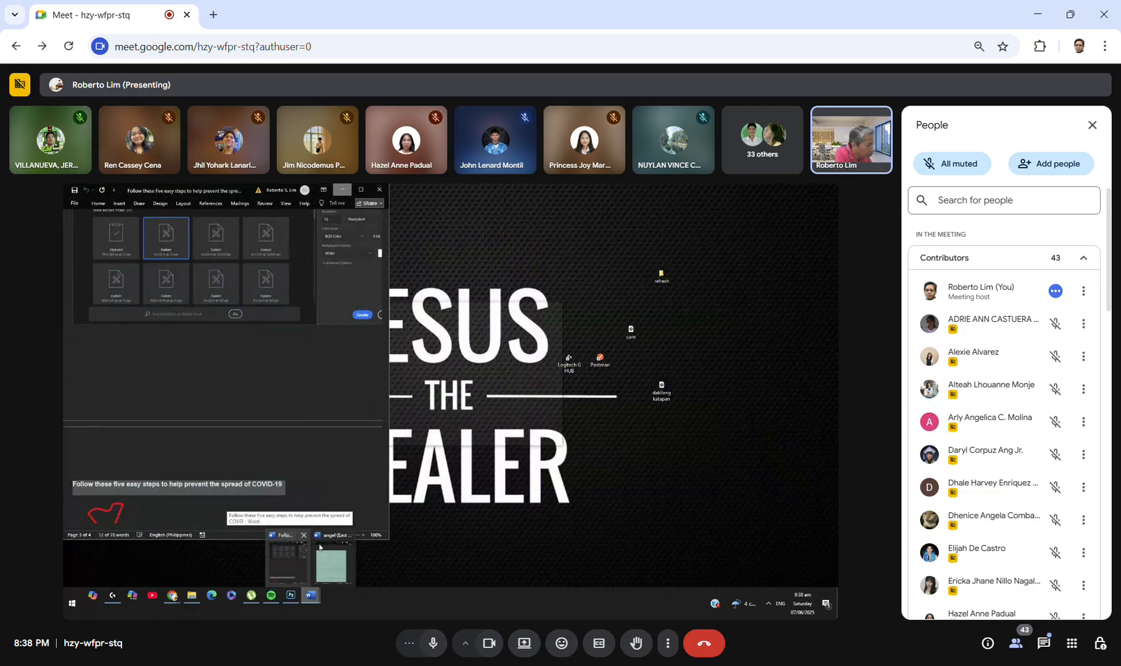
click(305, 573)
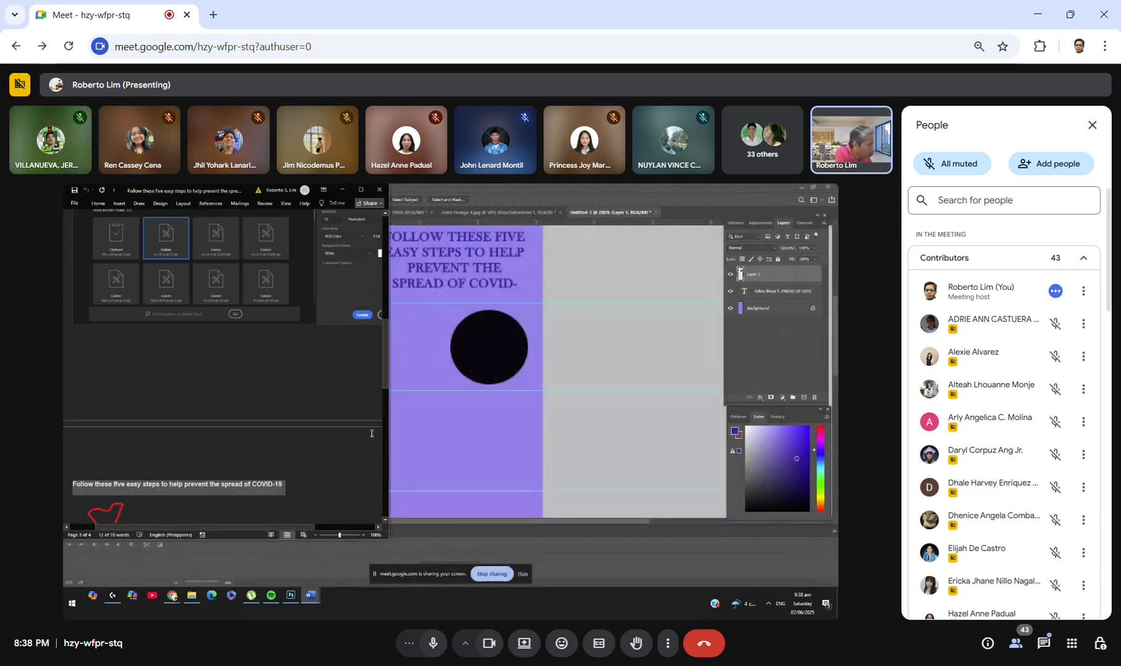
drag(385, 387, 385, 420)
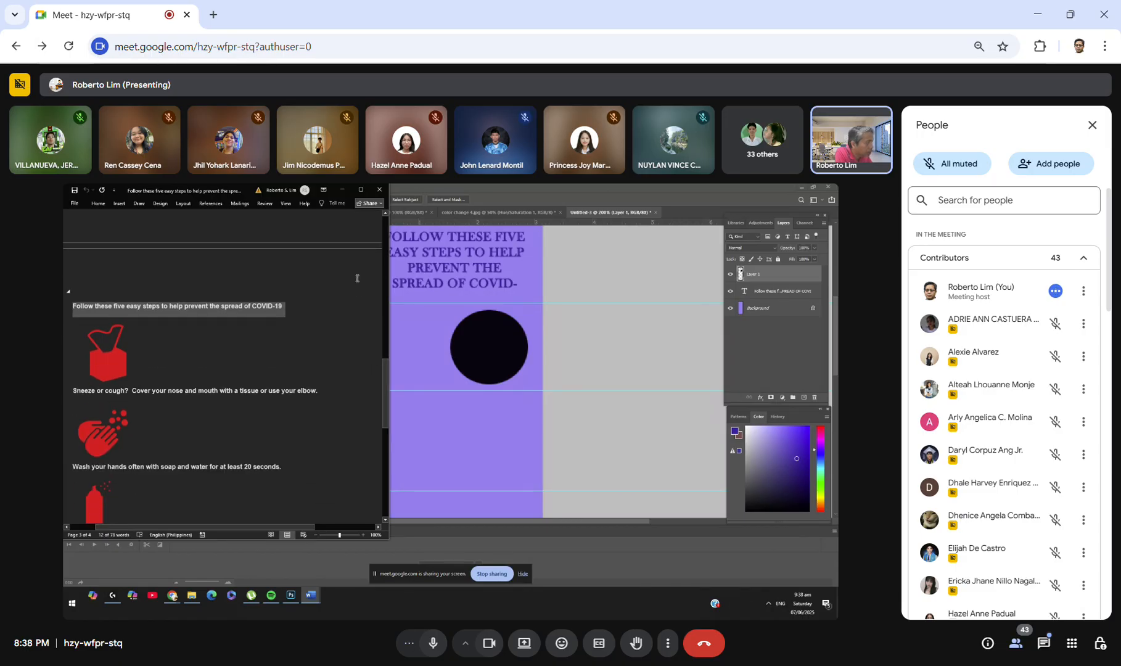
click(340, 191)
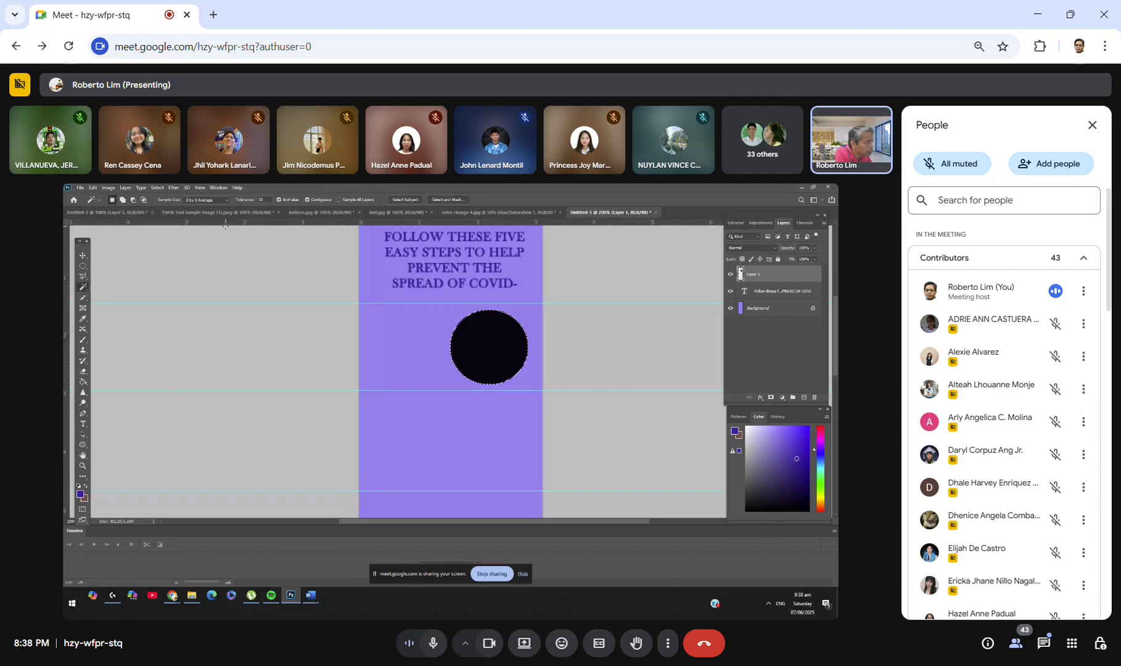
Step: Open the tissue picture from the INFOGRAPHICS folder inside ICT on drive D
click(80, 190)
click(90, 206)
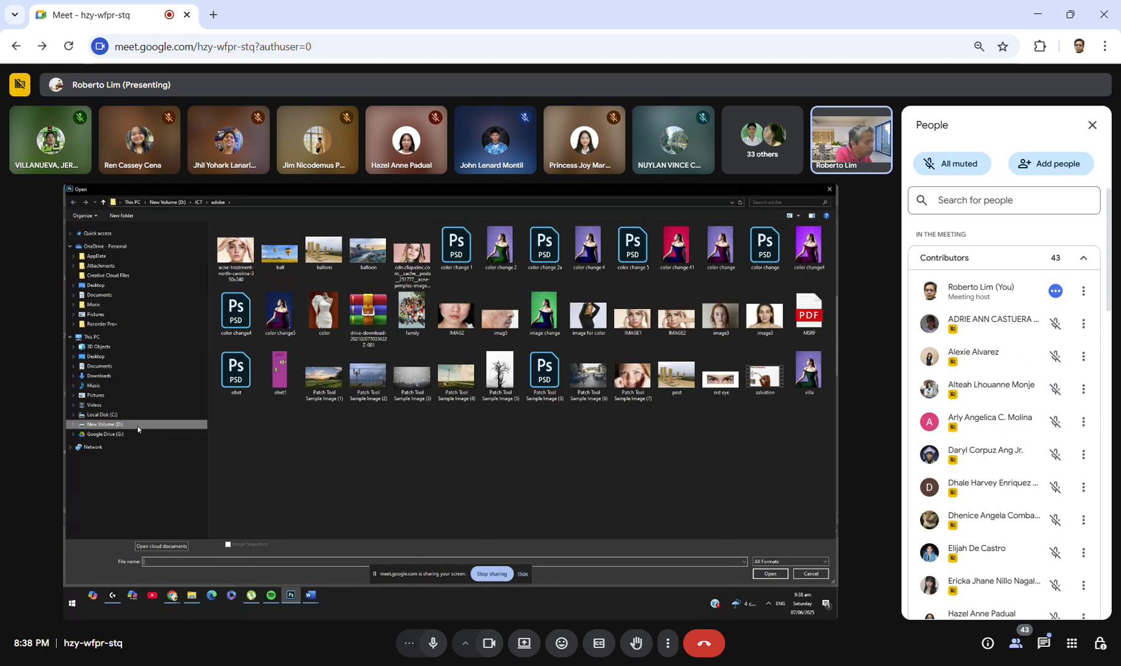
click(103, 204)
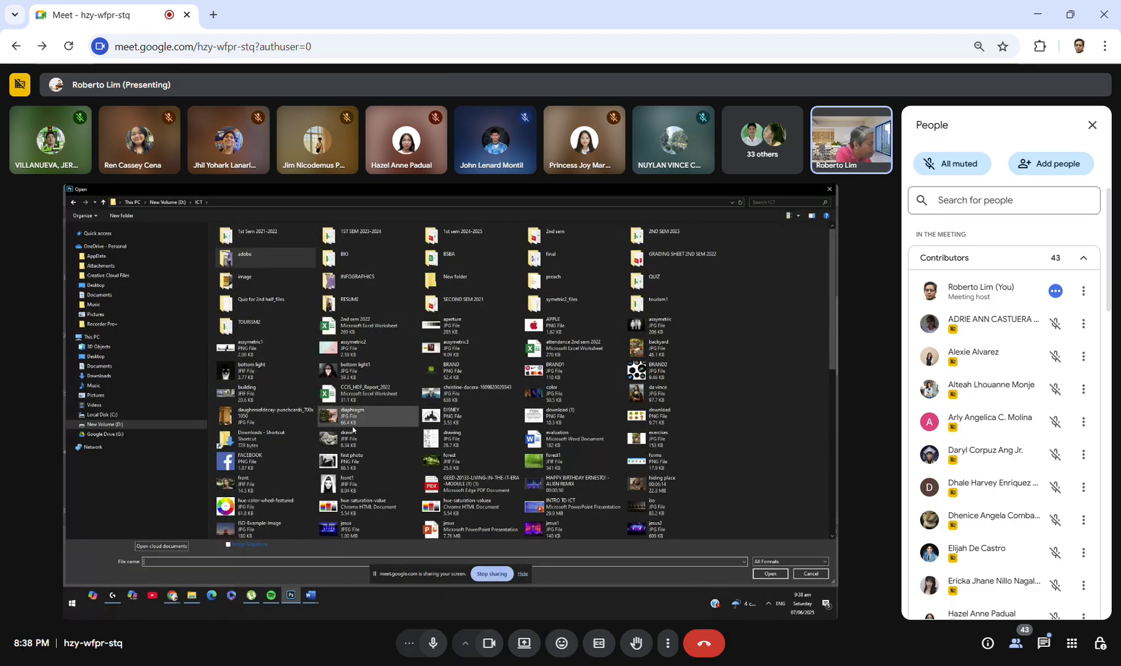
double_click(363, 277)
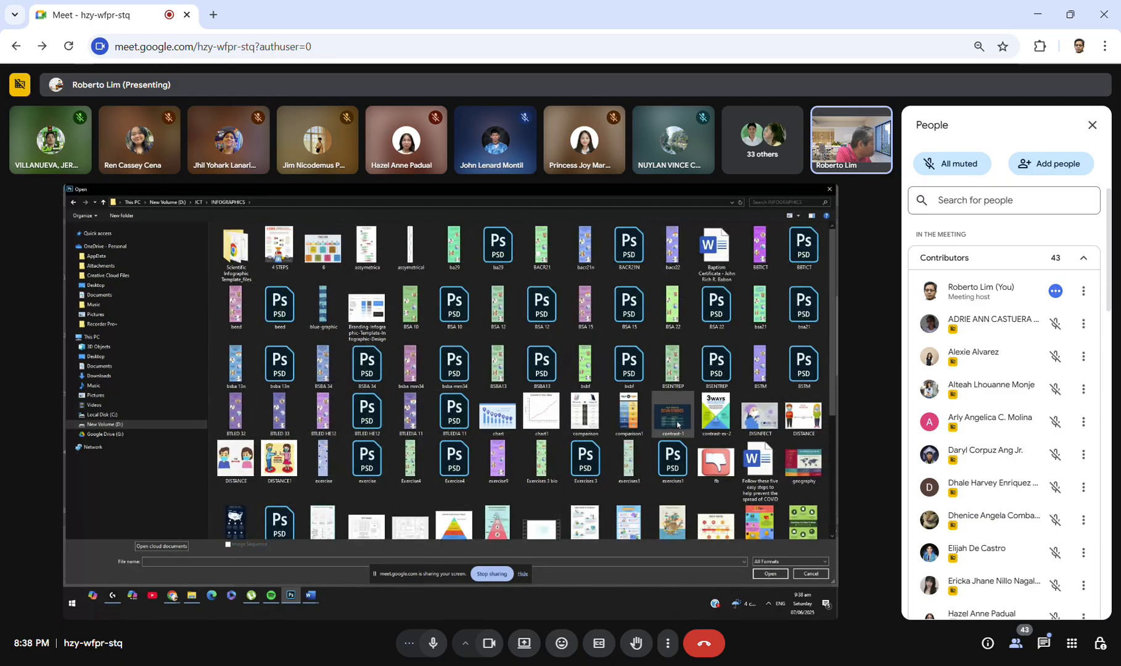
drag(829, 367, 831, 495)
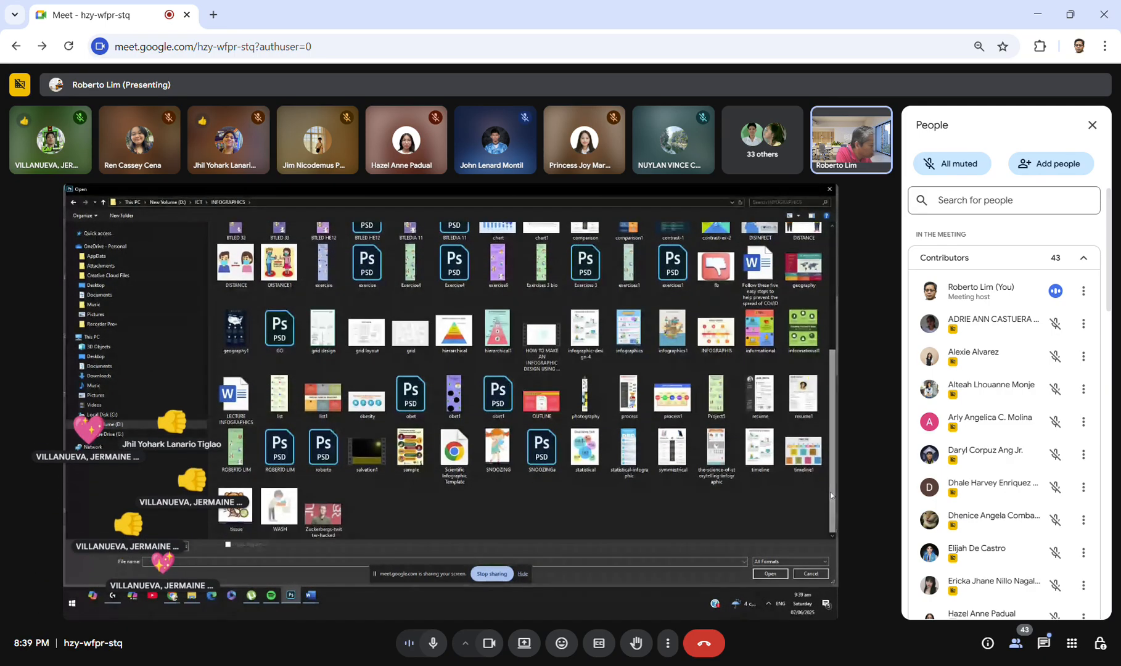
click(235, 507)
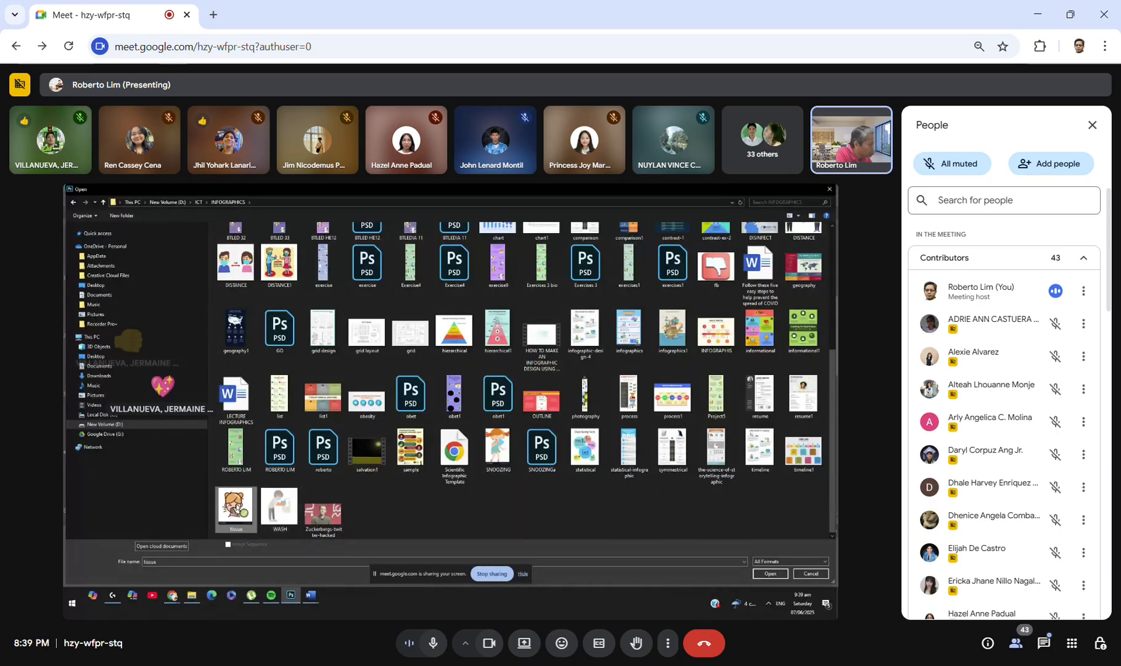
double_click(235, 507)
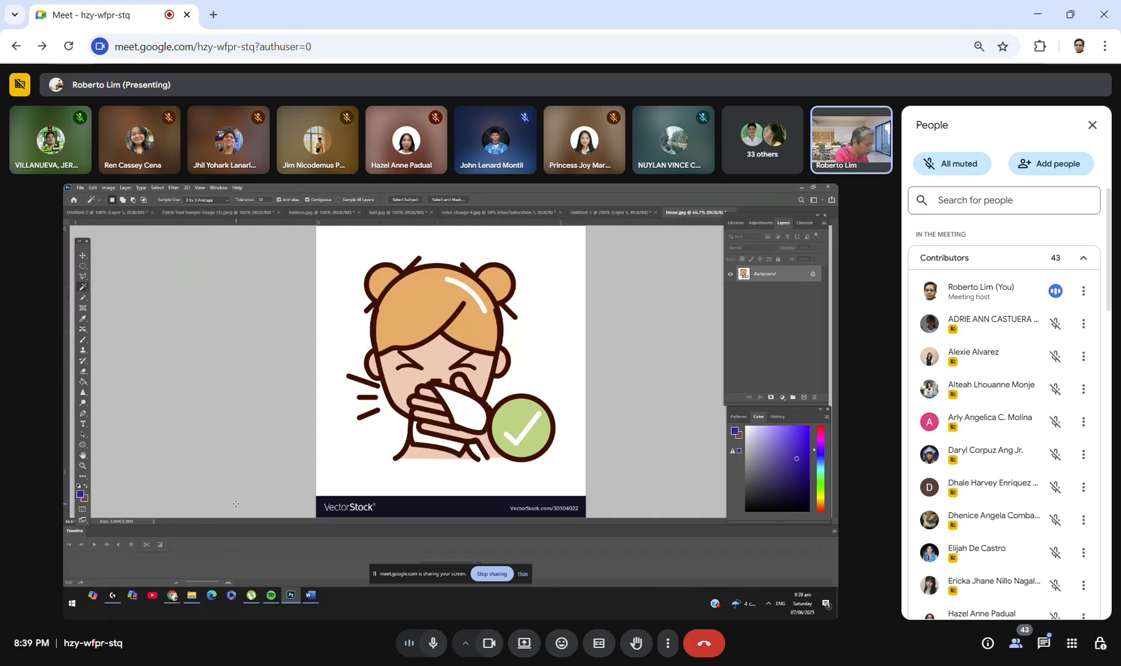
Step: Copy the entire tissue picture and paste it into the circular selection of the infographic as a masked layer
key(ctrl+a)
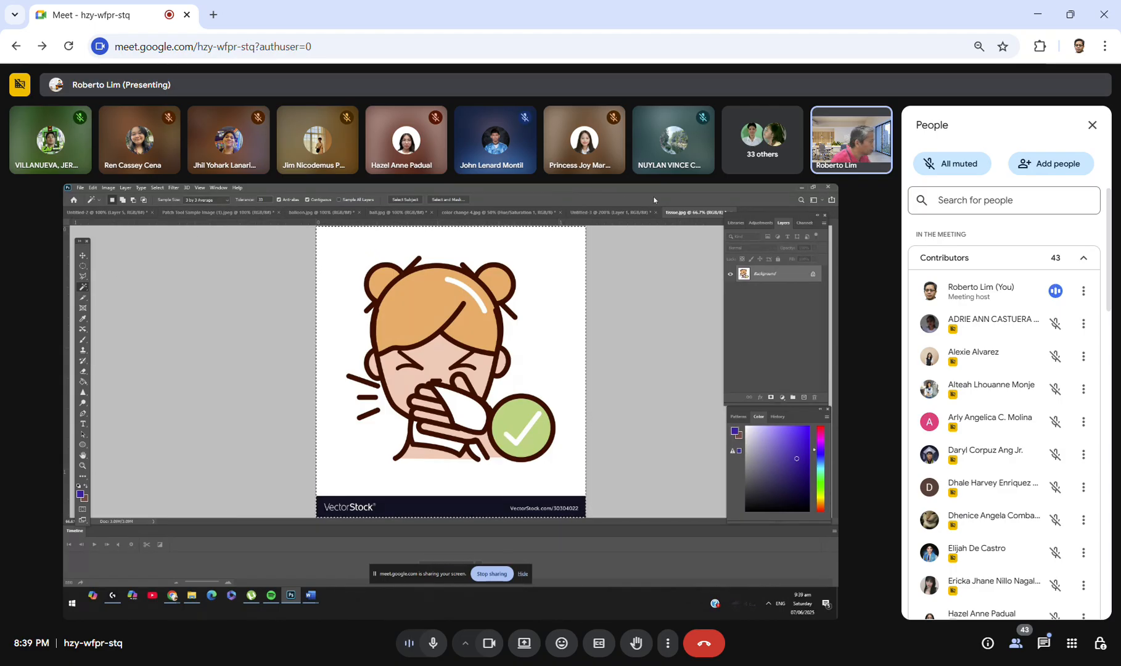
click(598, 213)
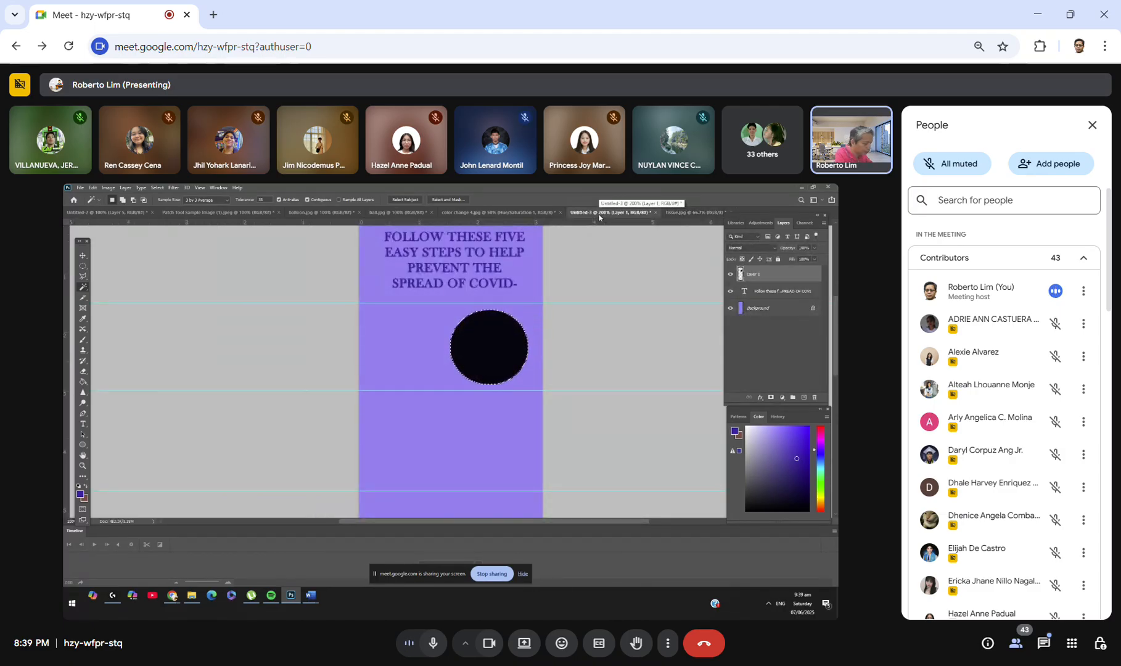
key(ctrl+alt+shift+v)
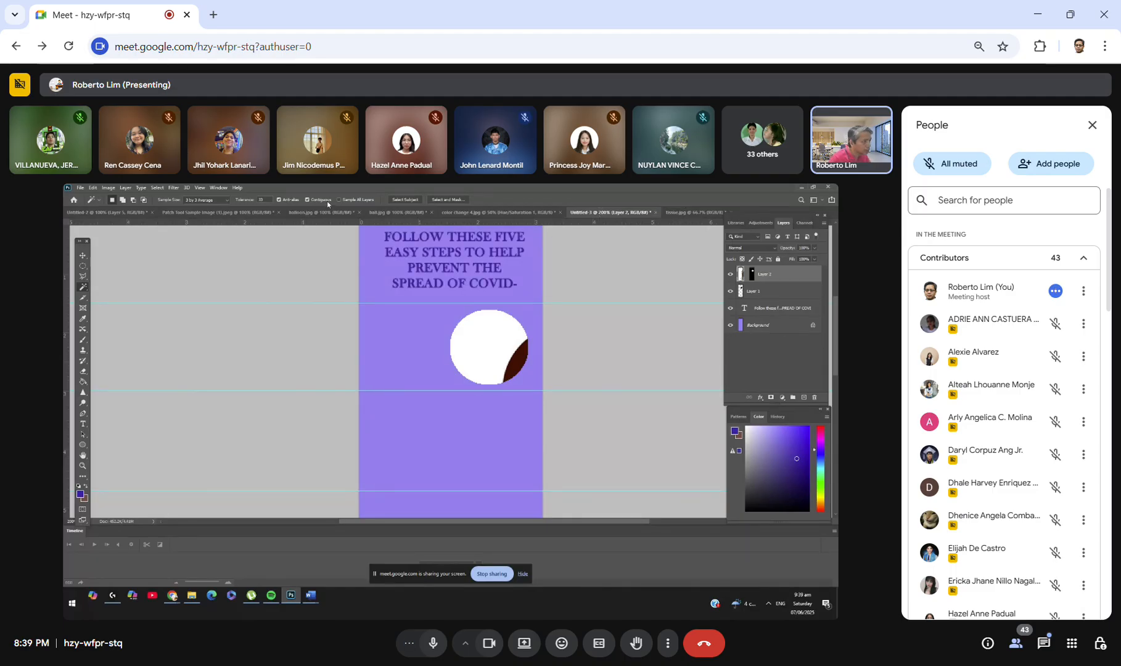
Step: Activate the Move tool with transform controls shown, and shift the pasted picture up and left within the circle
click(82, 255)
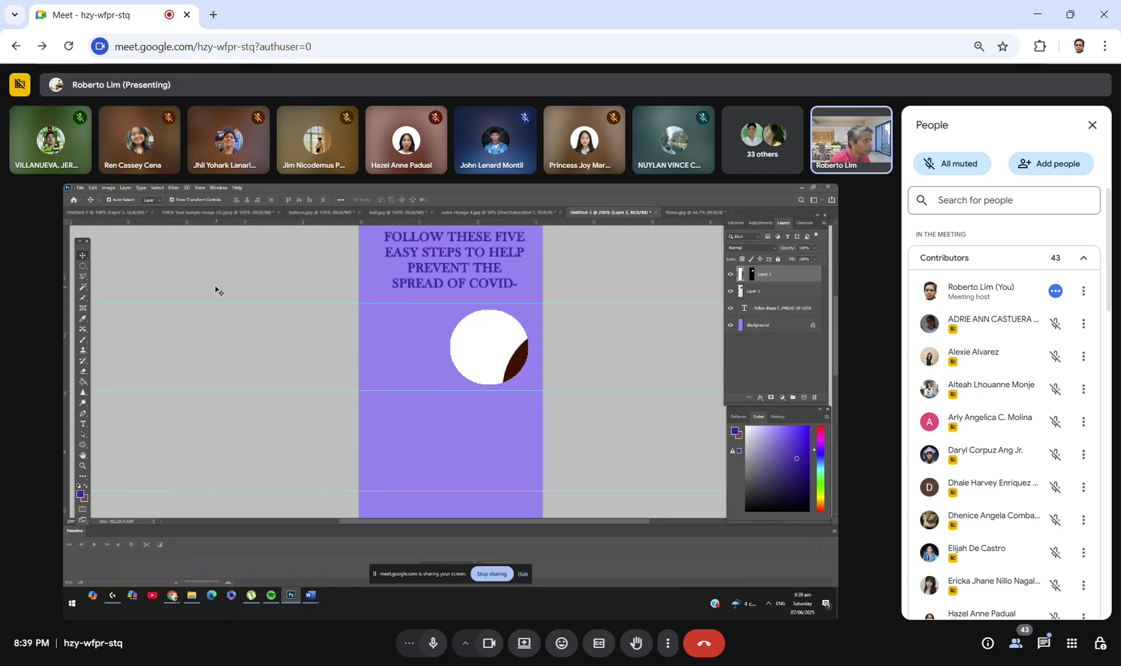
click(208, 202)
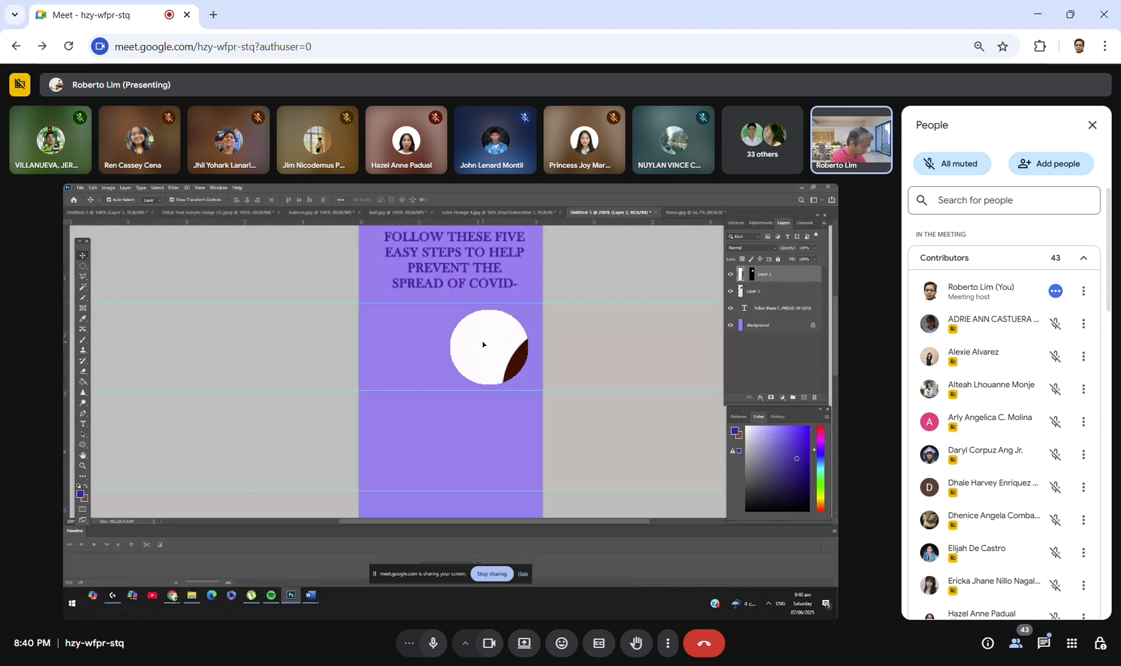
drag(486, 344, 414, 311)
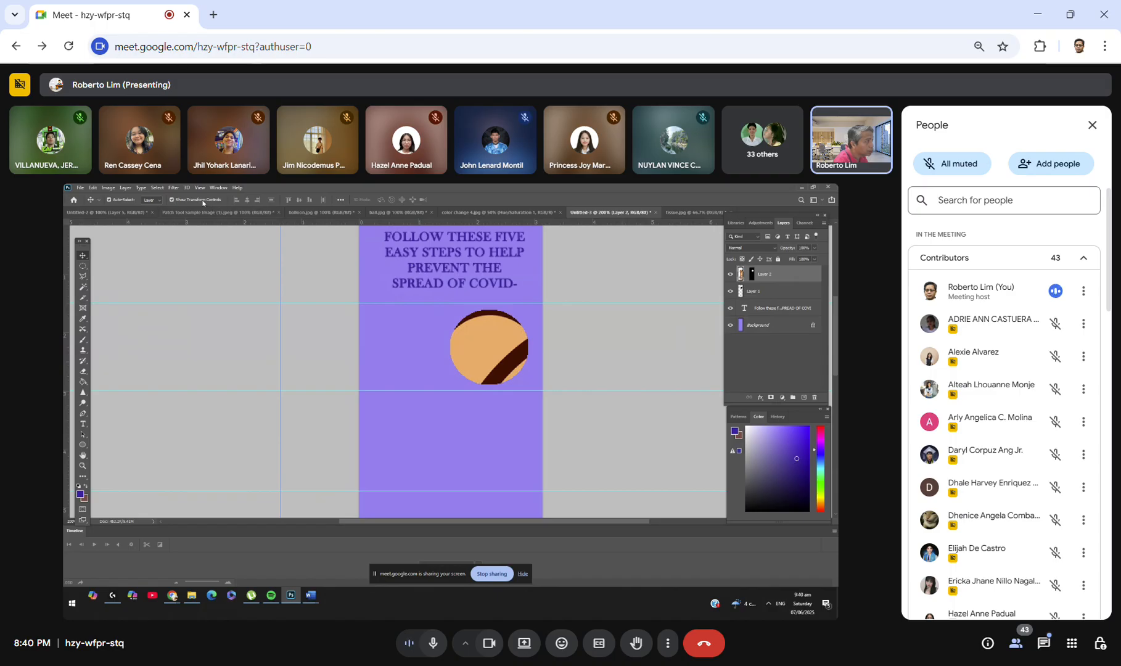
click(171, 201)
drag(281, 337, 464, 371)
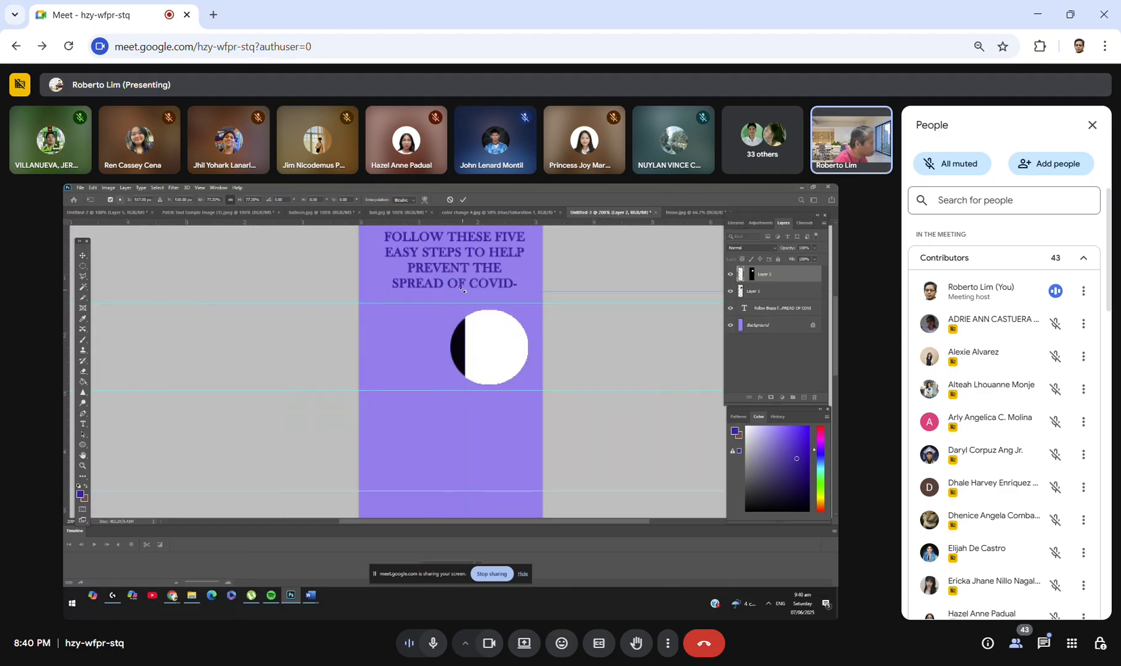
drag(464, 289, 619, 358)
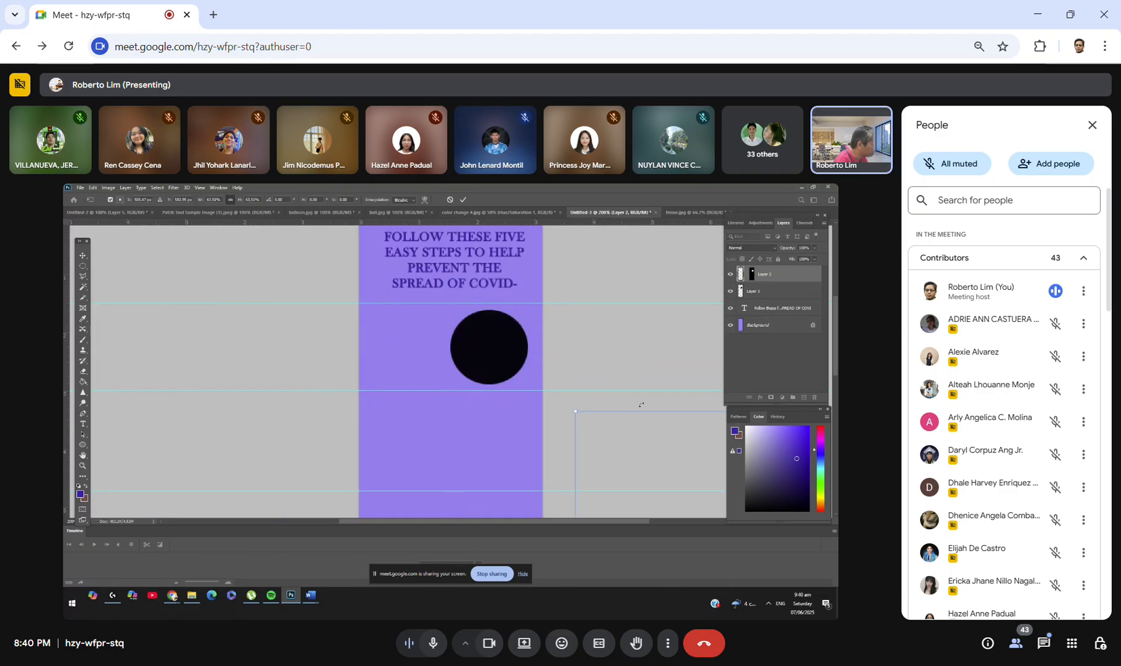
drag(651, 443, 487, 328)
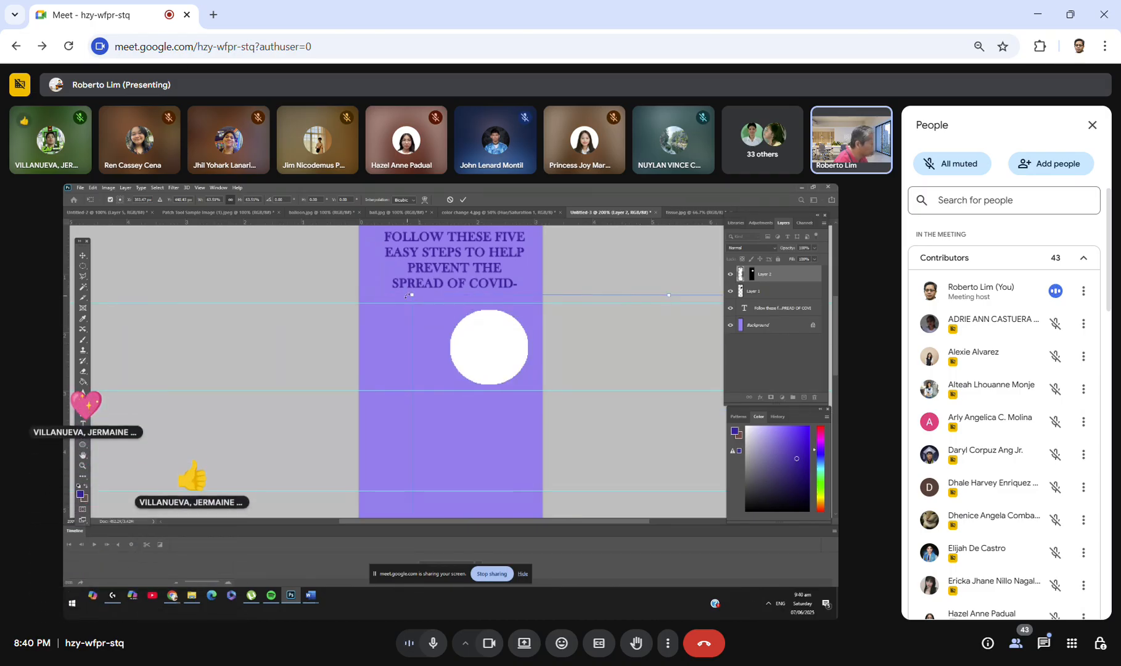
drag(413, 295, 537, 427)
key(ctrl+z)
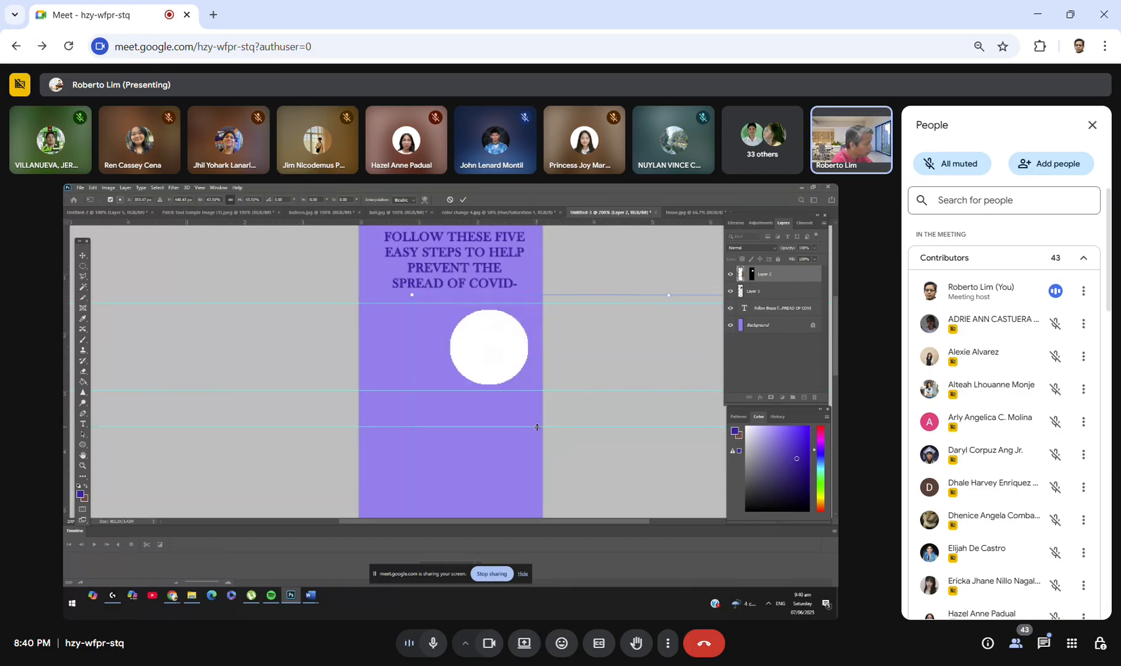
key(ctrl+z)
key(ctrl+z)
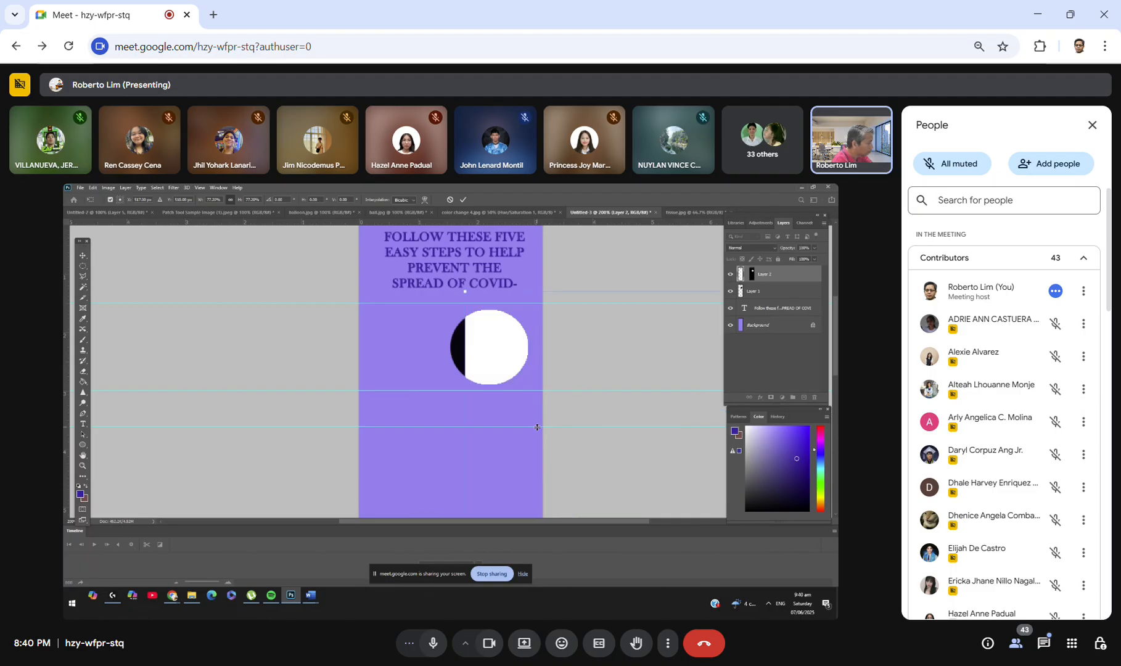
key(ctrl+z)
Step: Move the displaced guide down, then scale the pasted picture to about 13% and position the sneezing girl's face inside the circle
drag(537, 427, 518, 474)
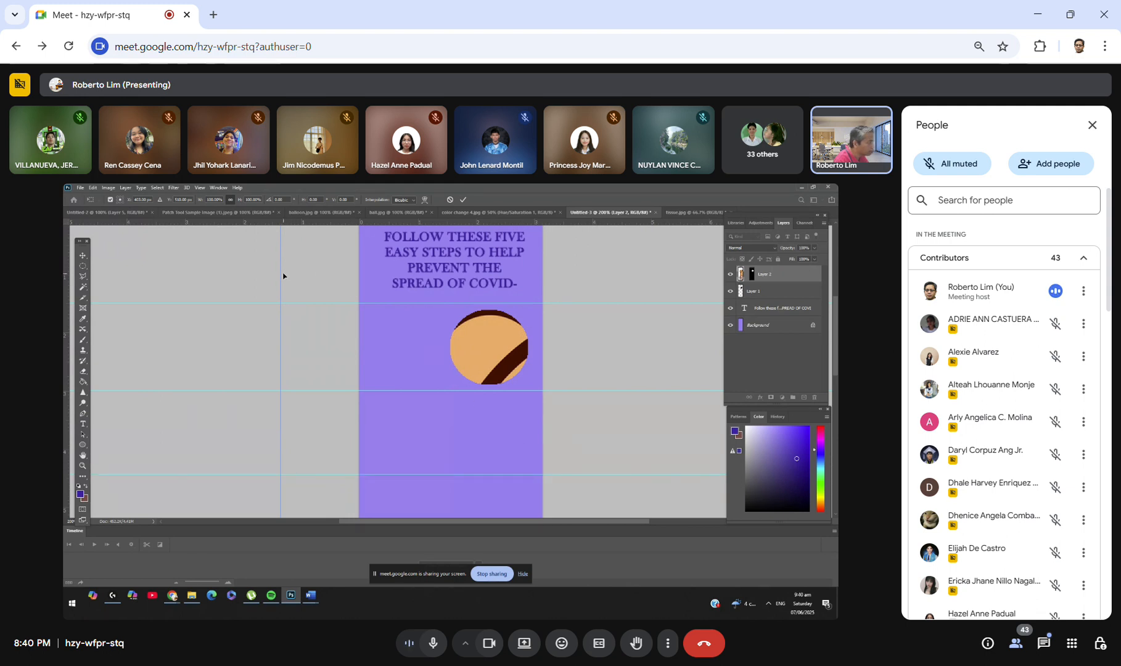
drag(283, 276, 356, 303)
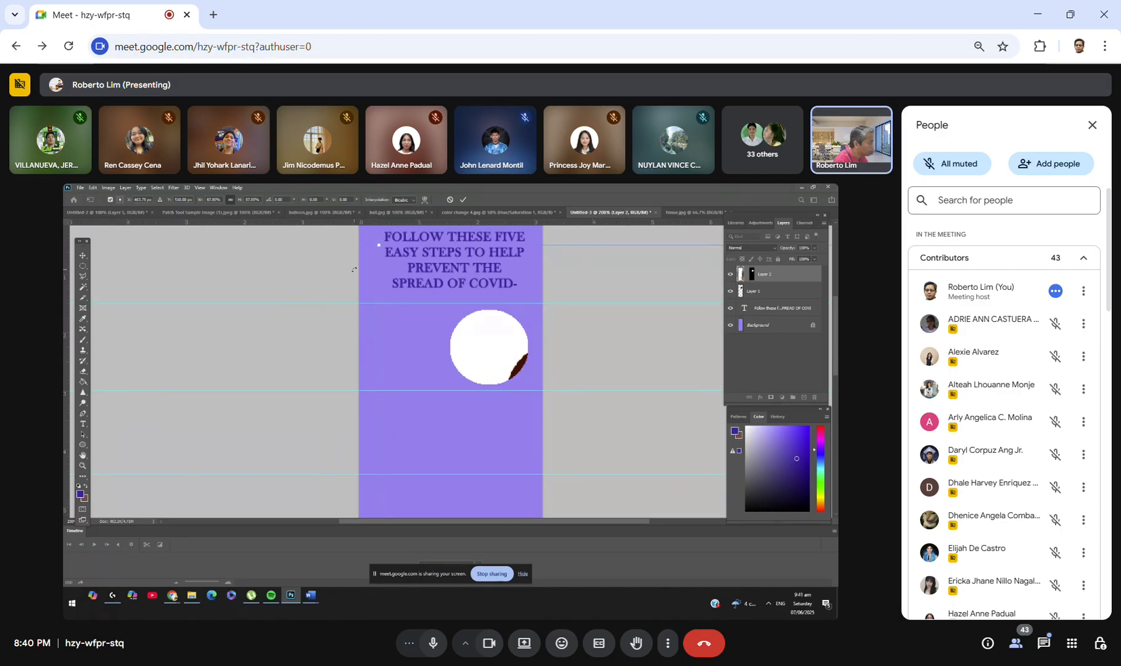
drag(378, 247, 608, 348)
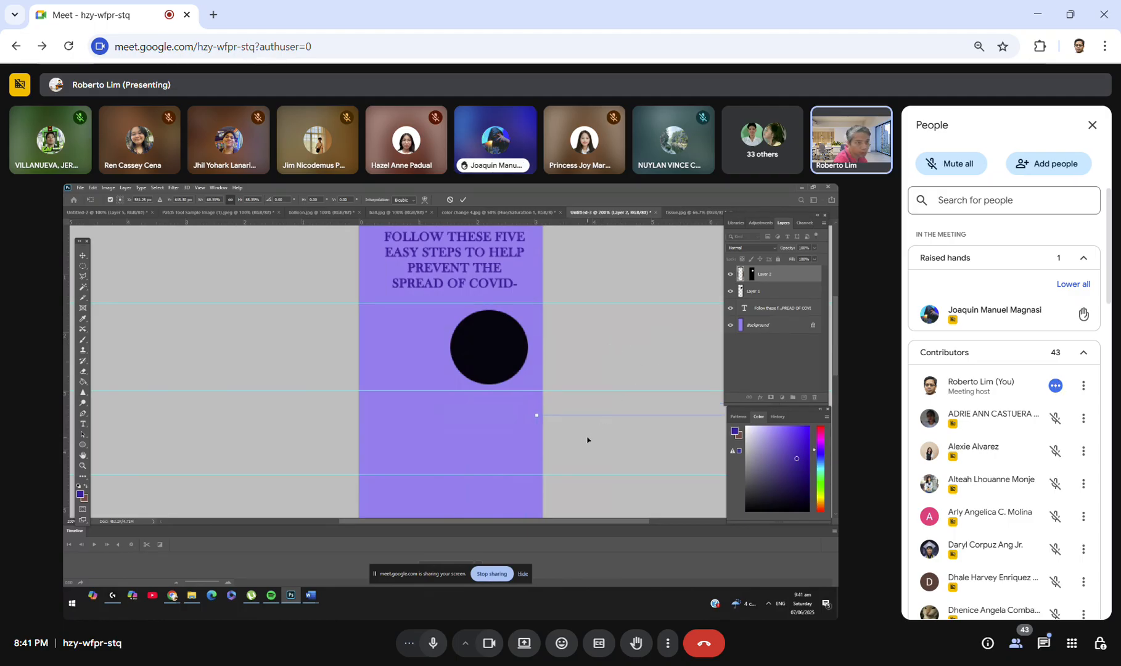
drag(587, 440, 426, 308)
drag(364, 255, 542, 389)
drag(604, 438, 483, 317)
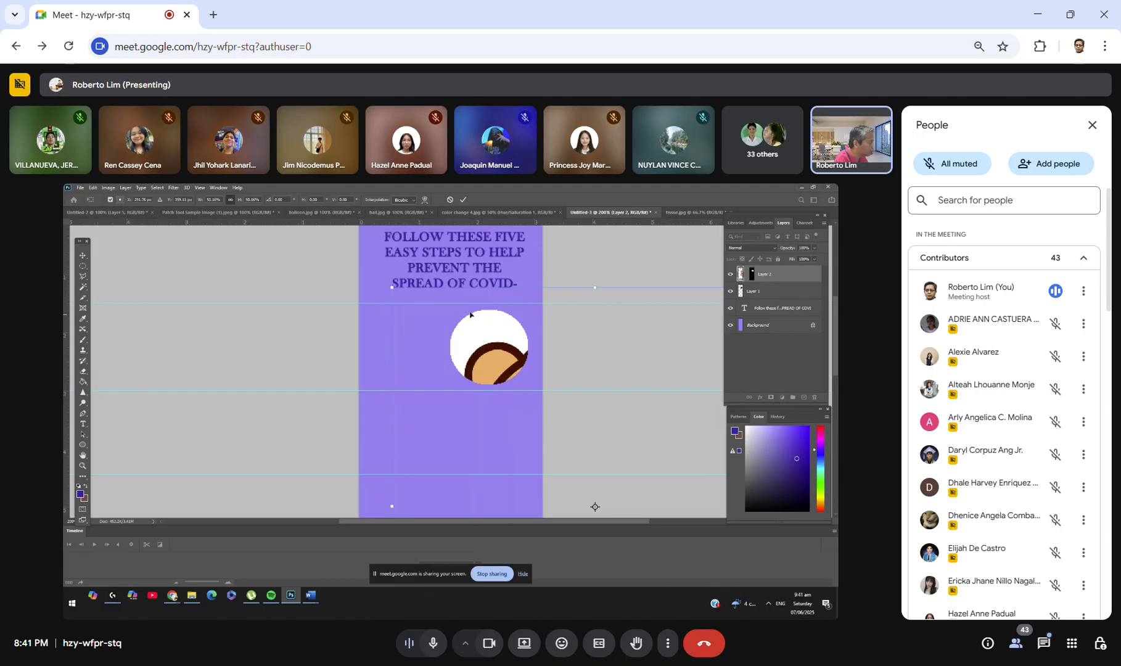
drag(392, 290, 582, 403)
drag(585, 462, 609, 440)
drag(609, 506, 477, 338)
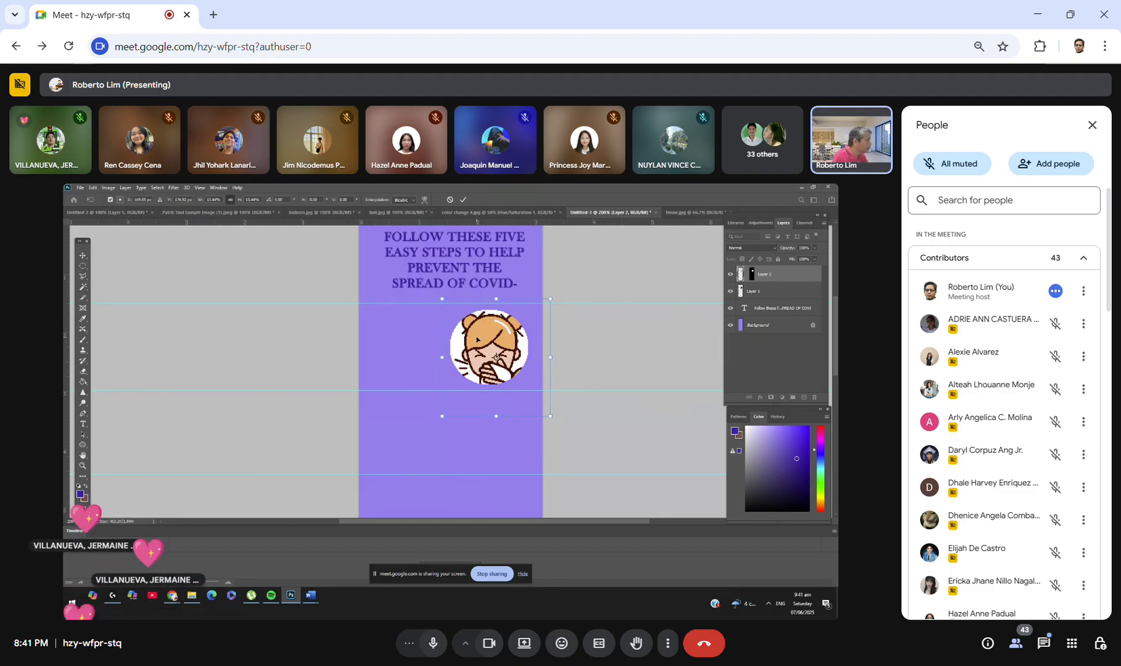
scroll(477, 338, down, 1)
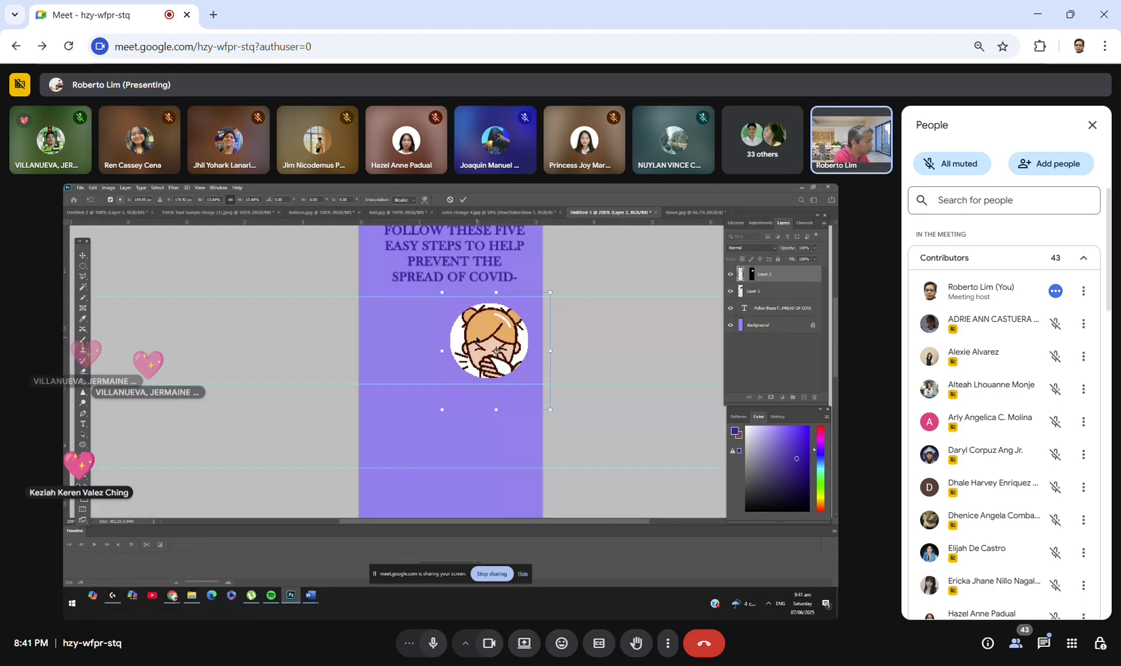
right_click(490, 320)
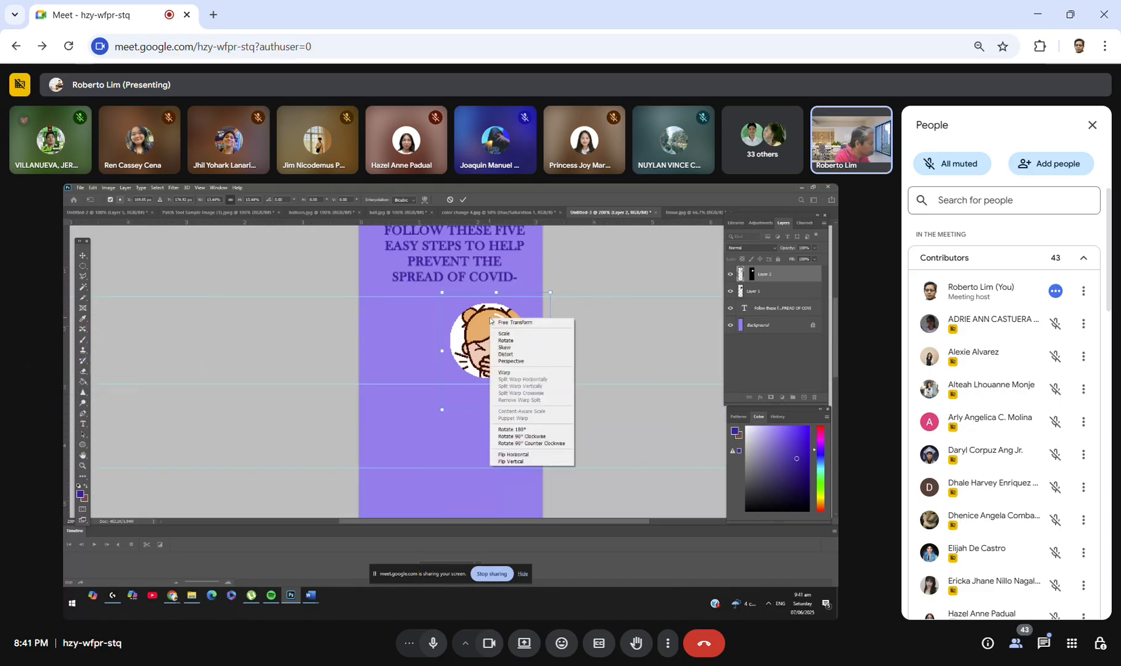
click(760, 281)
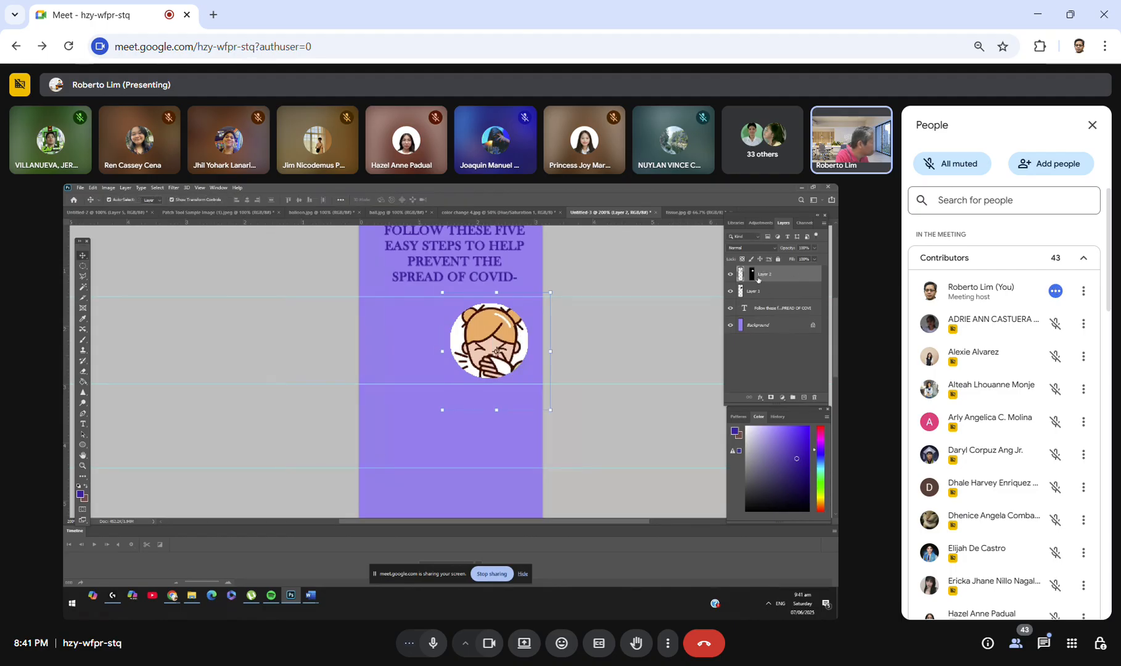
Step: Open the blending options of the masked picture layer, enable a blue stroke, and slightly lower the layer opacity
right_click(754, 280)
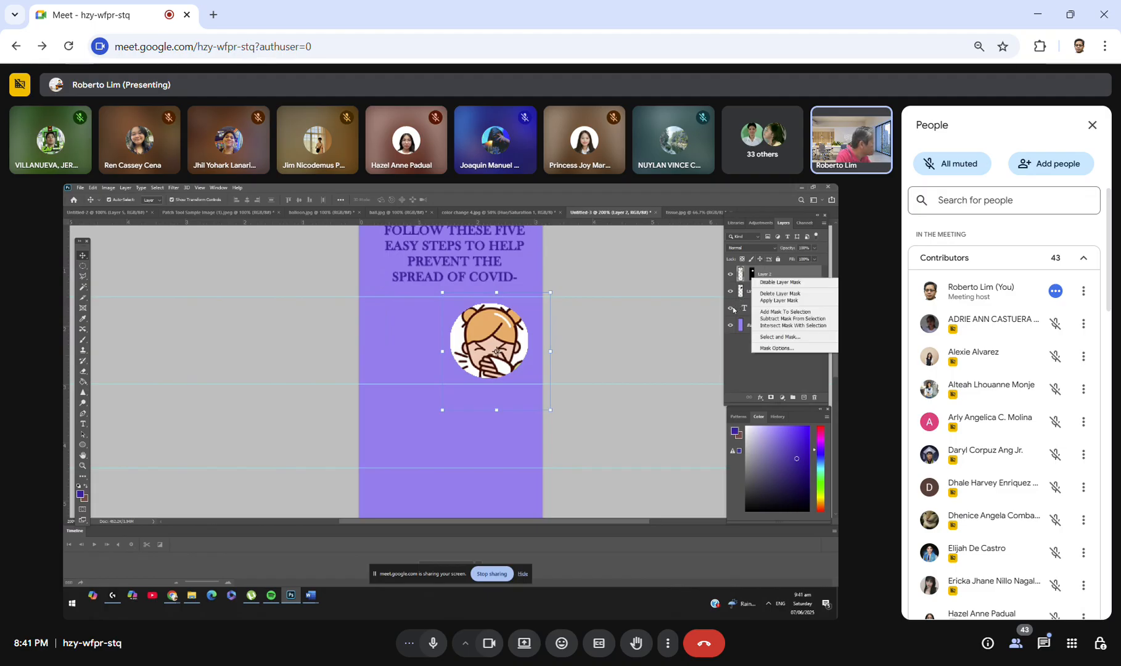
right_click(739, 274)
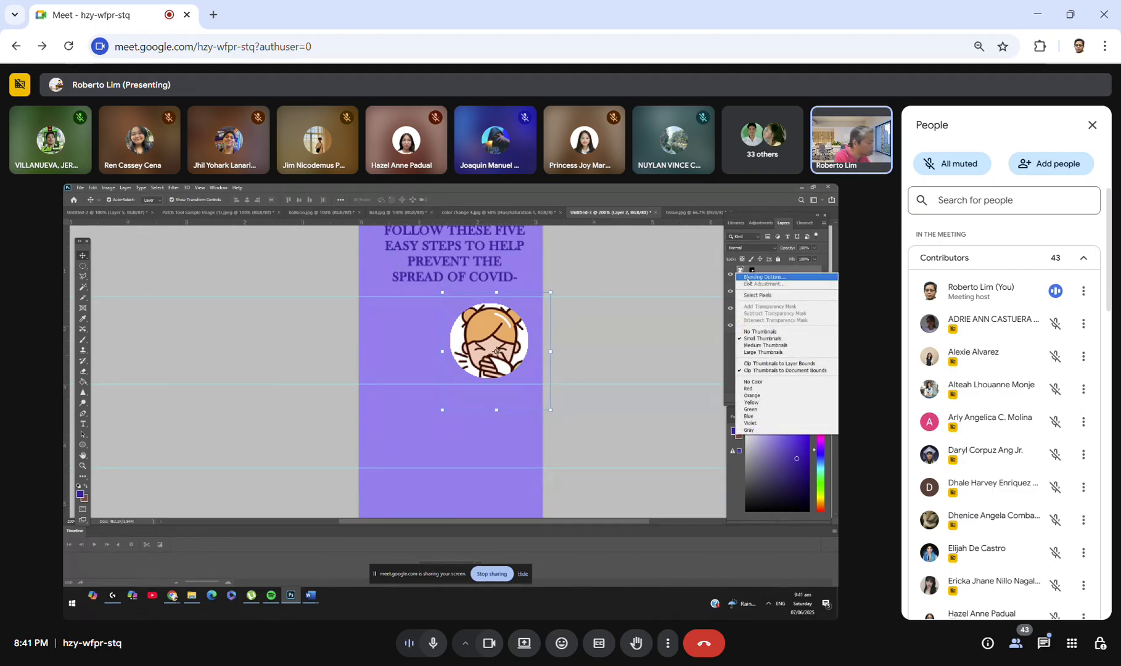
click(747, 277)
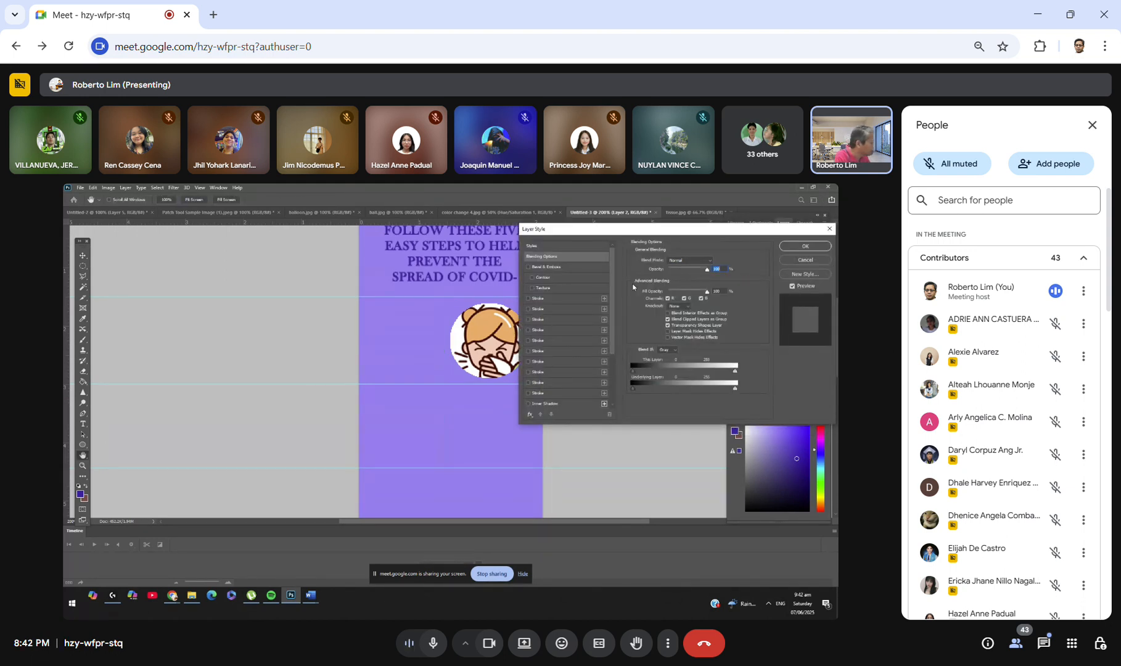
click(528, 299)
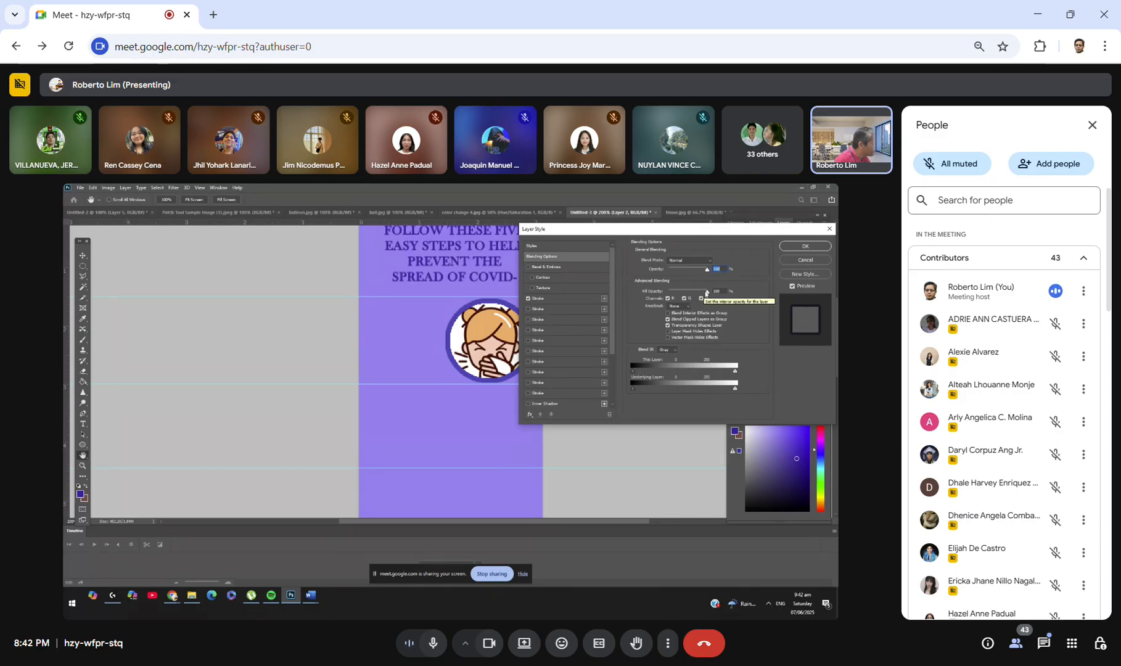
drag(708, 294, 703, 270)
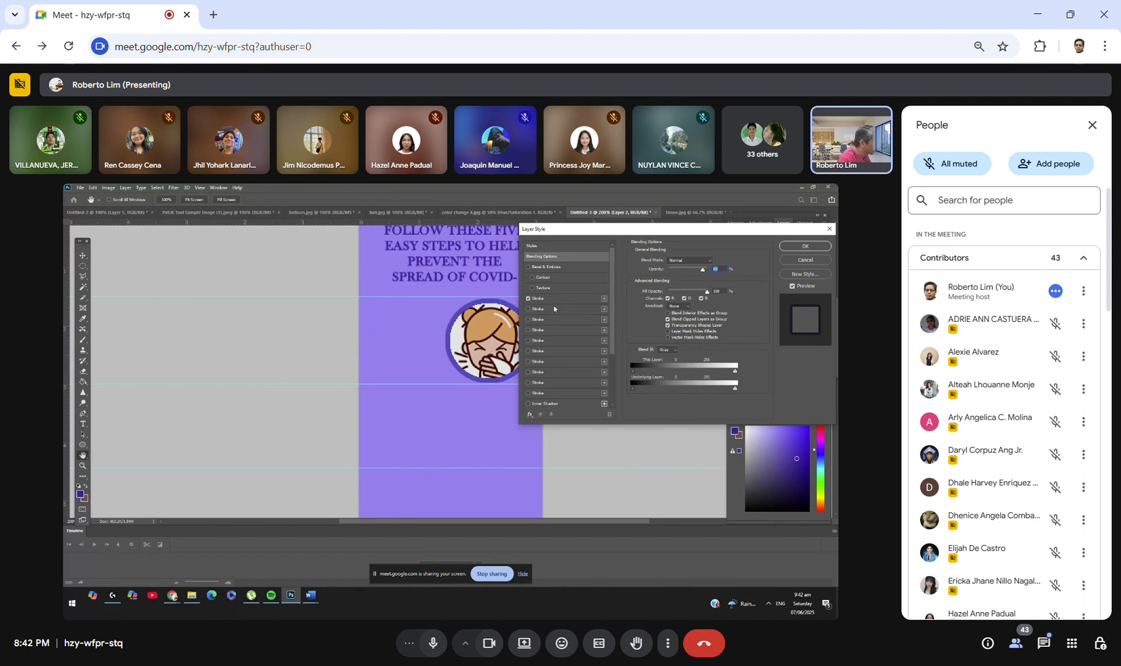
Step: Reduce the blue stroke's opacity and size in the layer style, and nudge the picture slightly upward within its circle
click(542, 312)
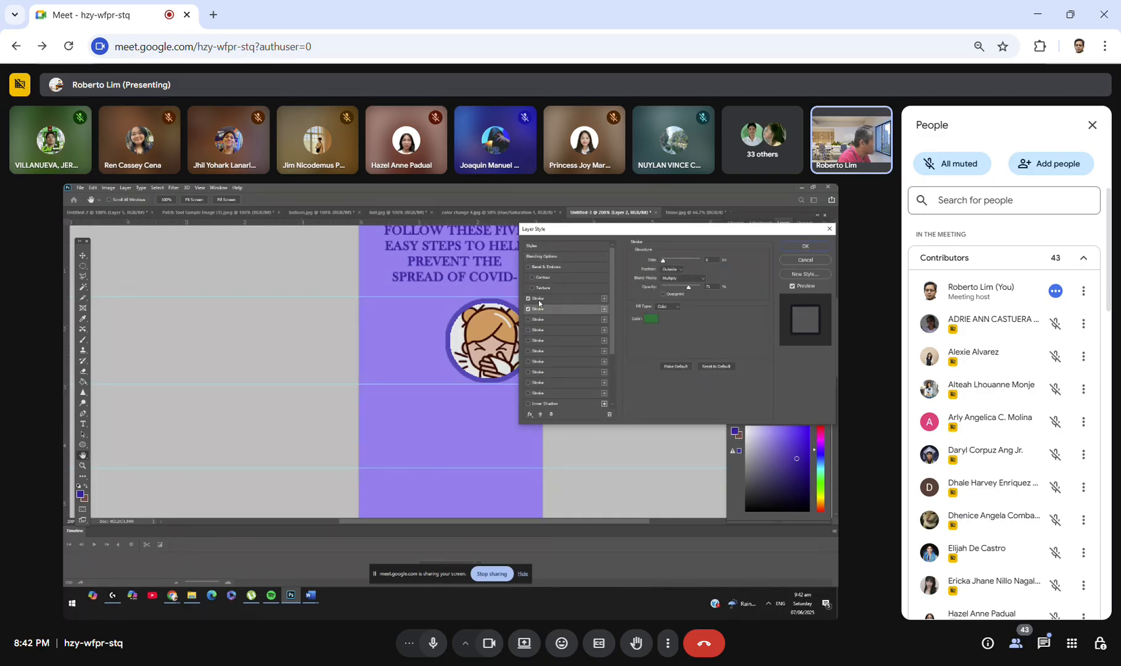
click(539, 301)
click(538, 310)
click(569, 300)
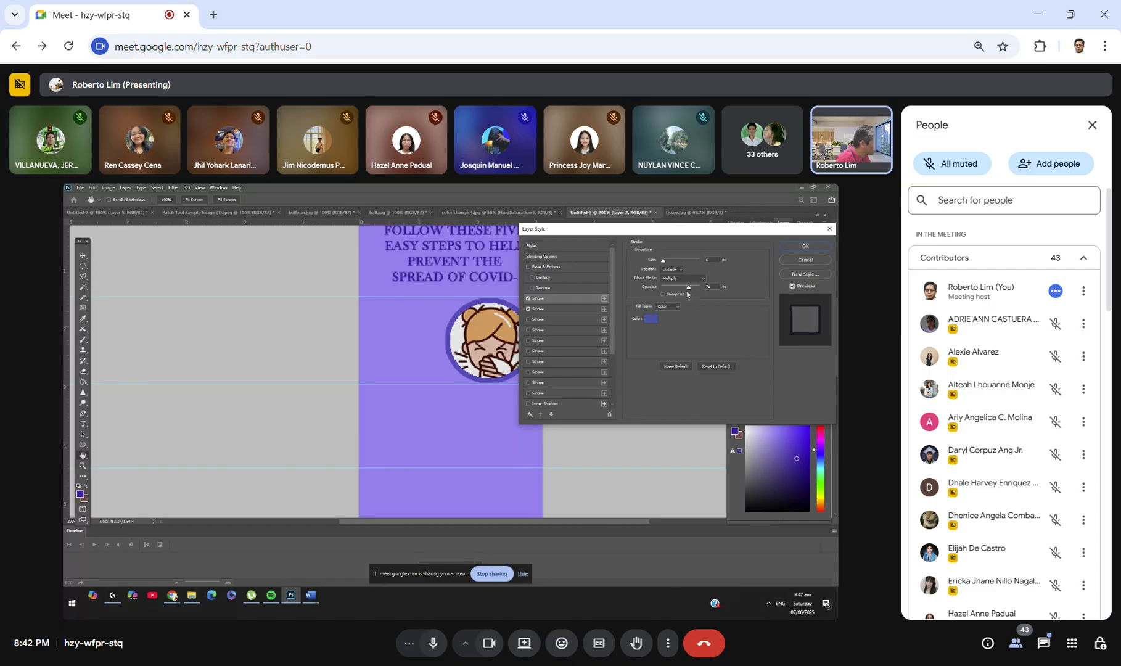
mouse_move(686, 289)
mouse_down()
mouse_move(671, 290)
mouse_move(682, 289)
mouse_up()
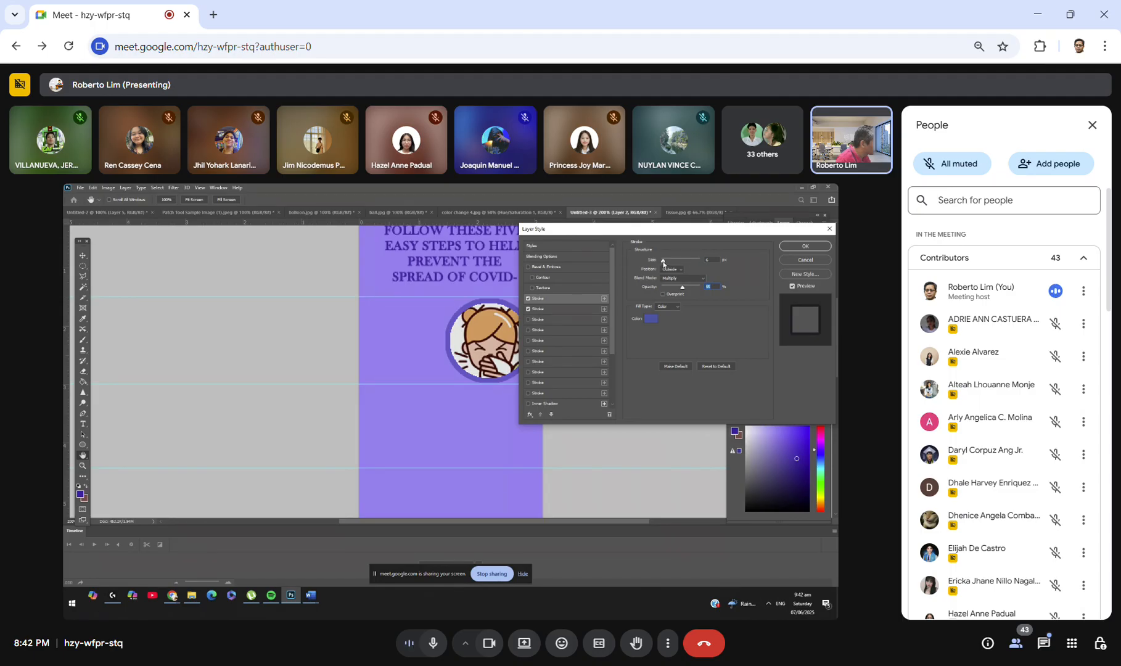
drag(664, 261, 661, 262)
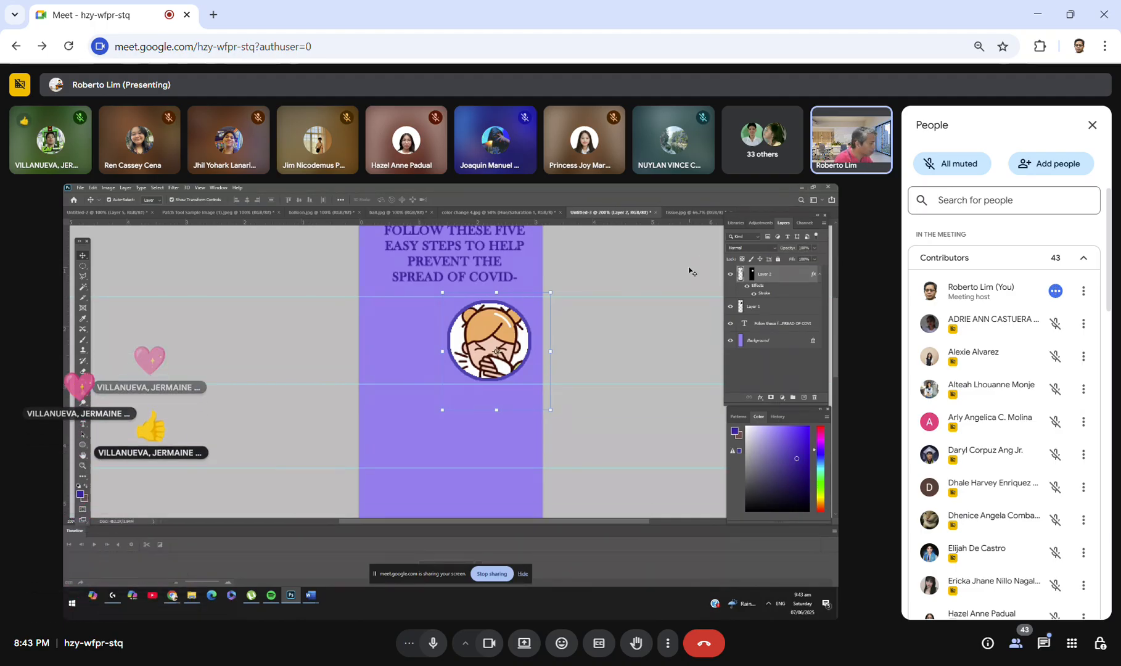
drag(479, 329, 497, 348)
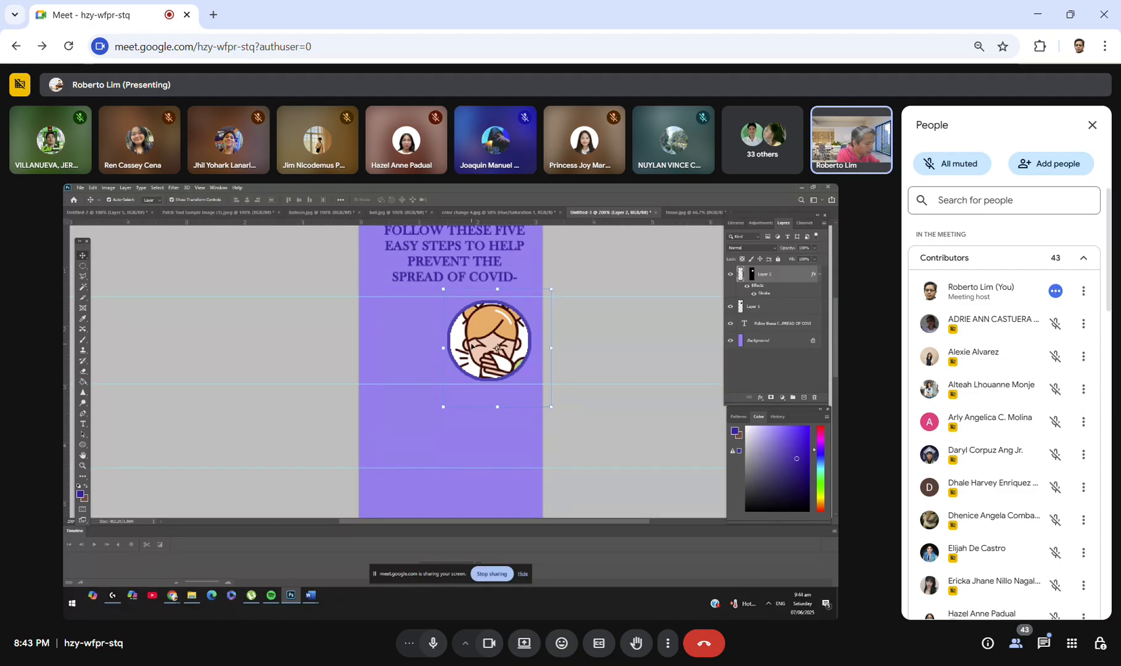
Step: Merge the masked picture with its circle layer, check the merged layer by hiding and reshowing it, and lock it
key(ctrl+e)
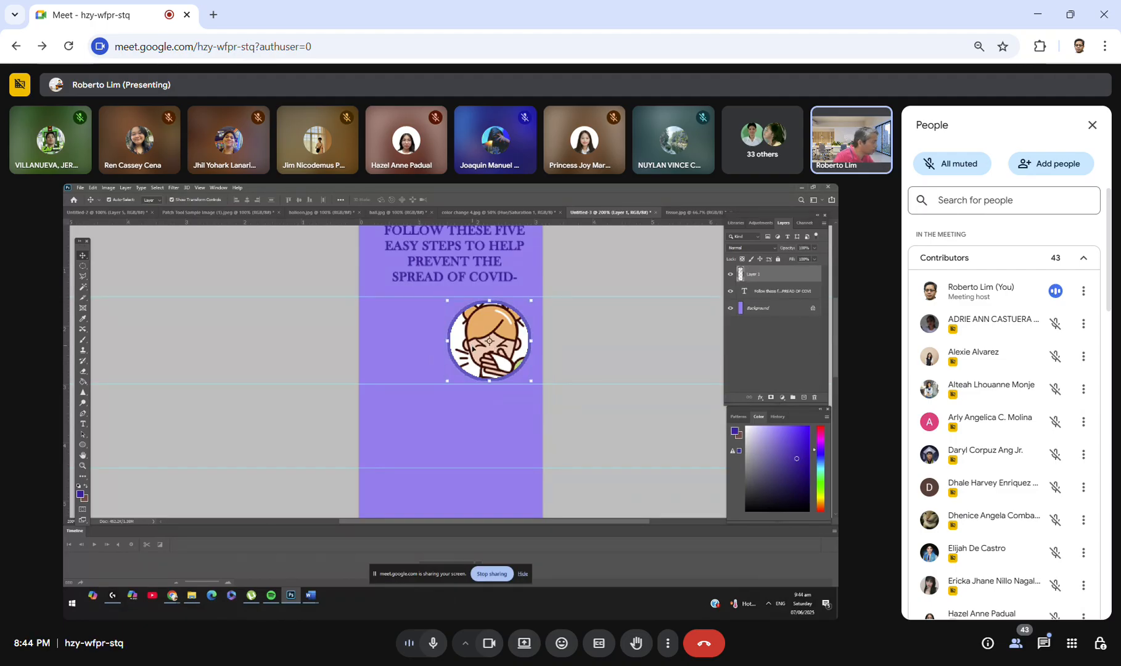
mouse_move(476, 339)
mouse_down()
mouse_move(406, 344)
mouse_move(477, 342)
mouse_up()
click(731, 275)
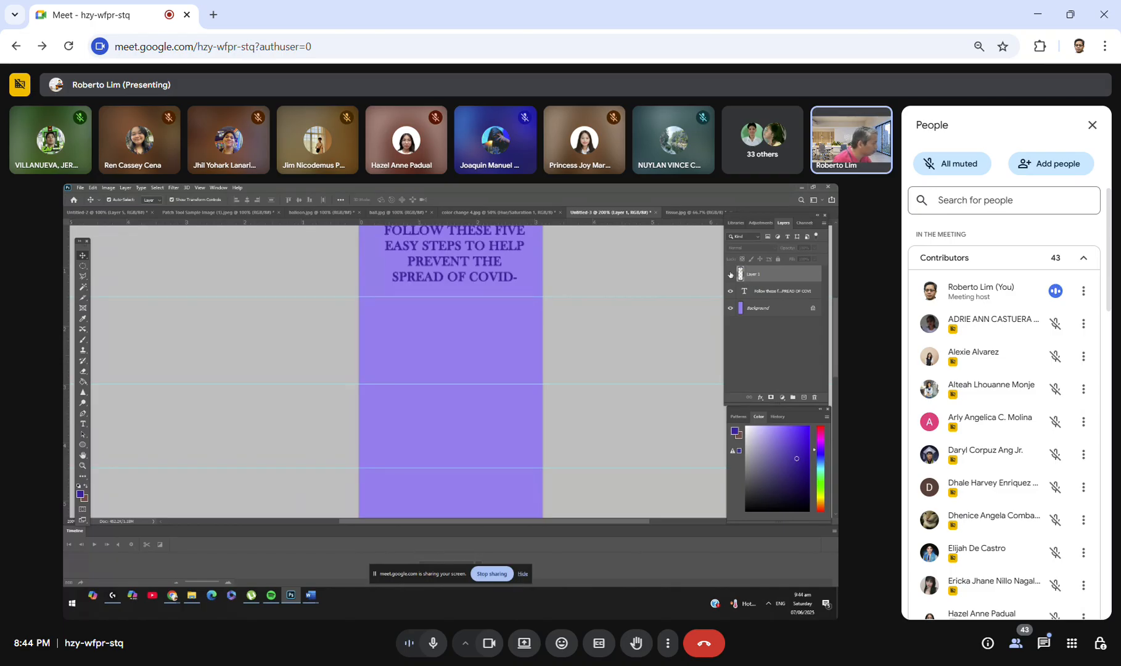
click(731, 275)
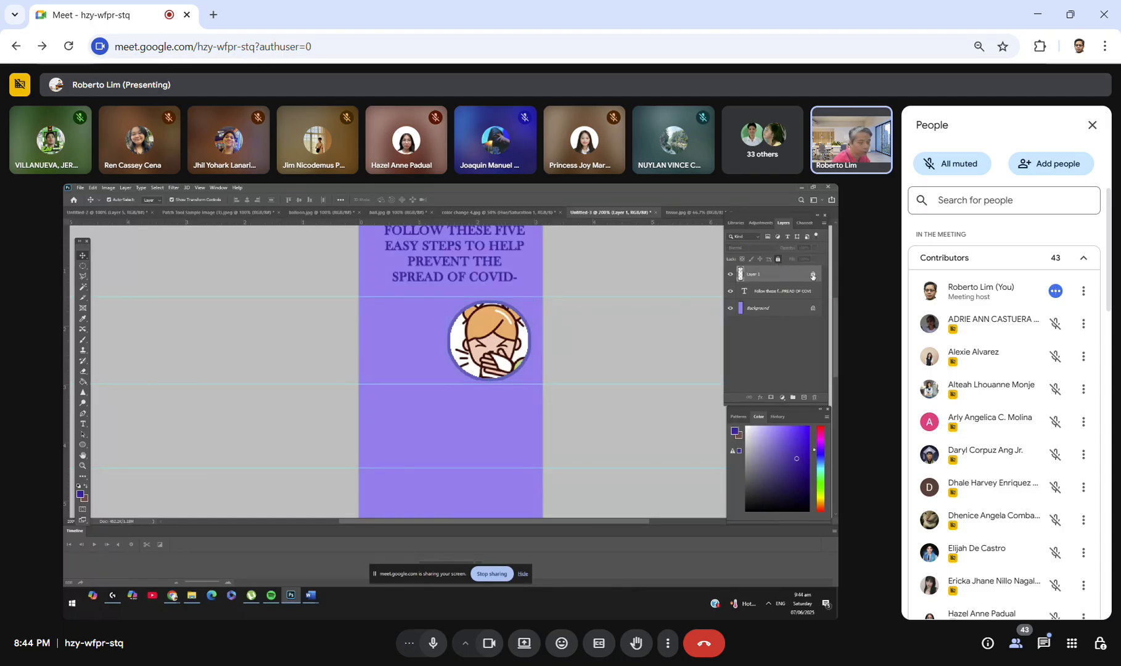
drag(462, 351, 493, 349)
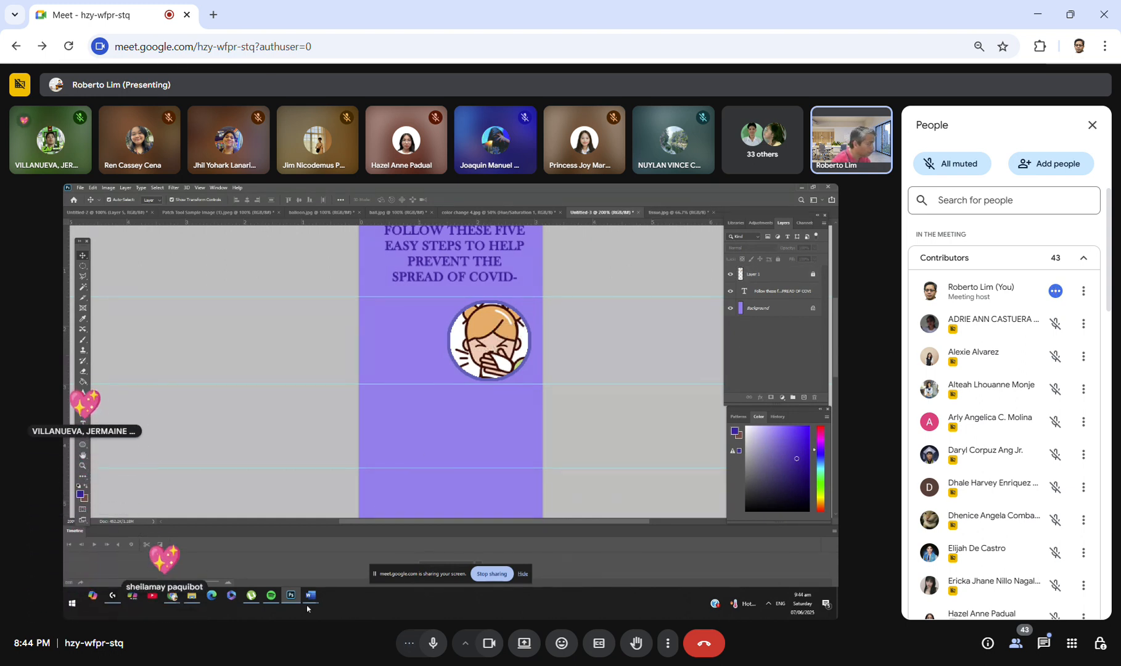
Step: Lock the heading text layer, try to move the heading, and unlock the layer again
click(410, 263)
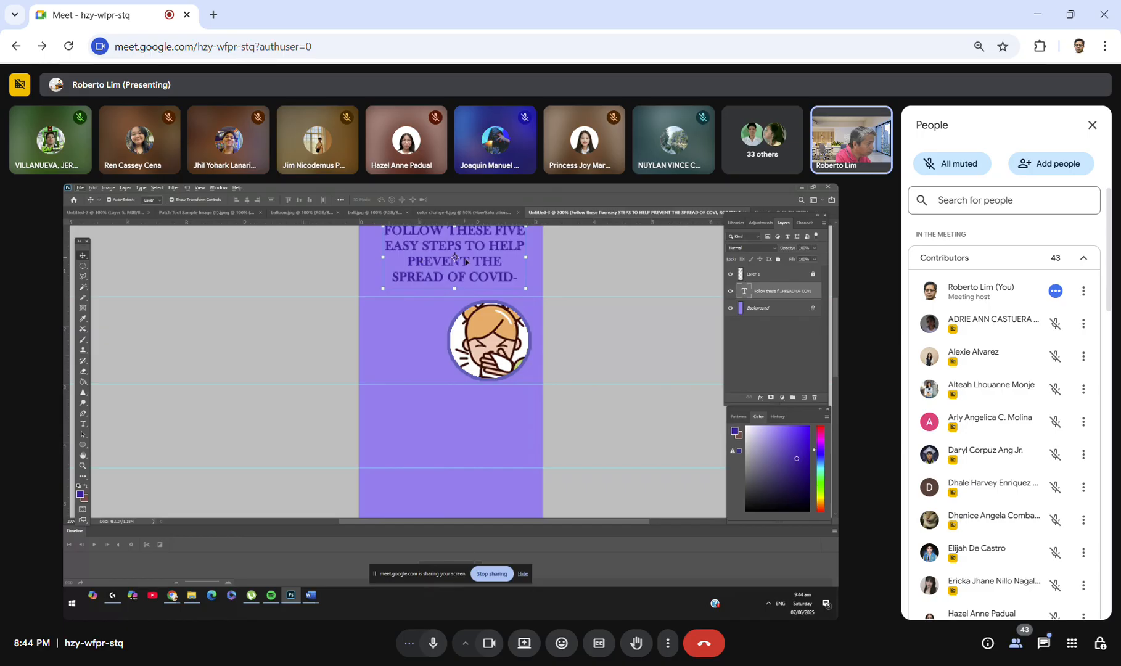
key(ctrl)
drag(425, 266, 424, 304)
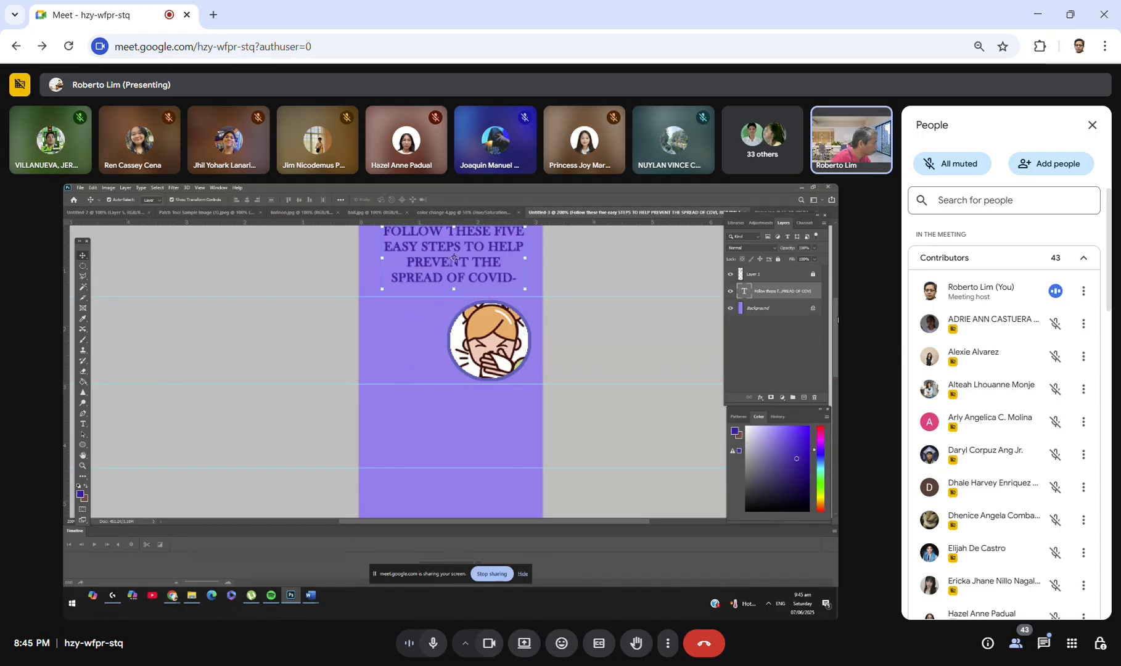
drag(838, 319, 835, 302)
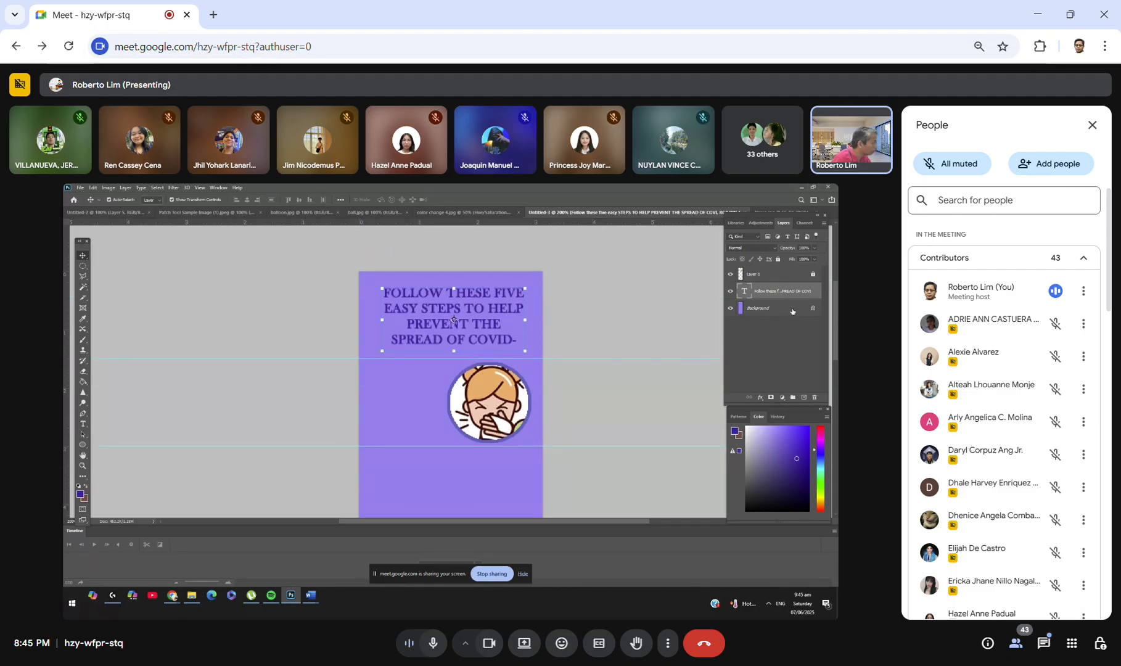
click(779, 259)
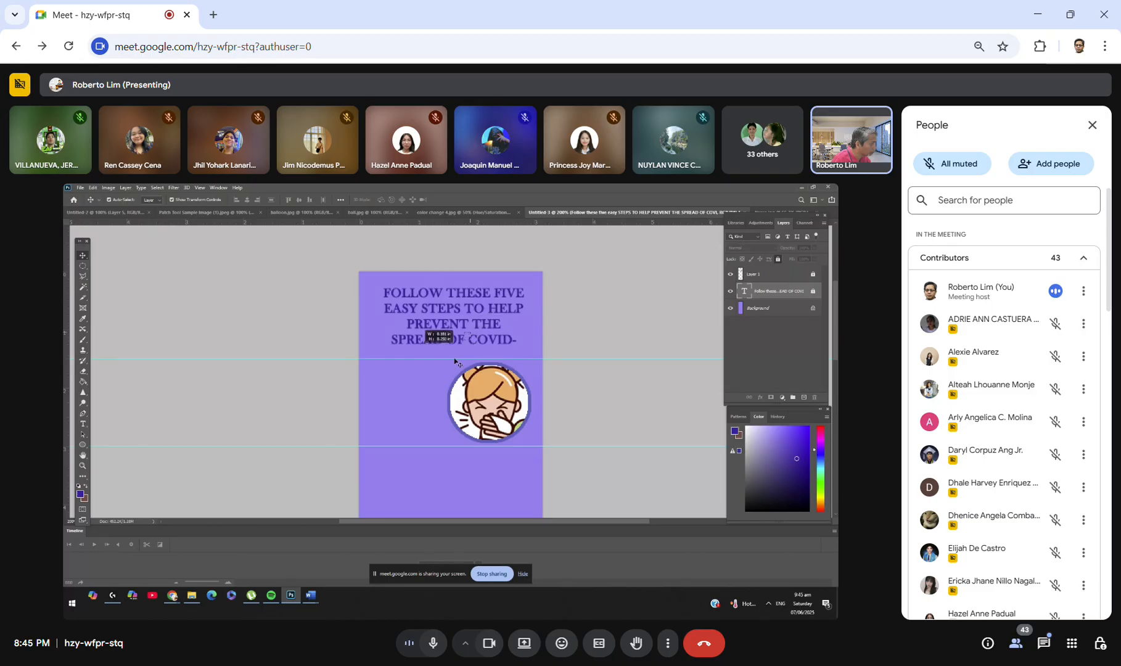
drag(469, 323, 471, 321)
click(812, 292)
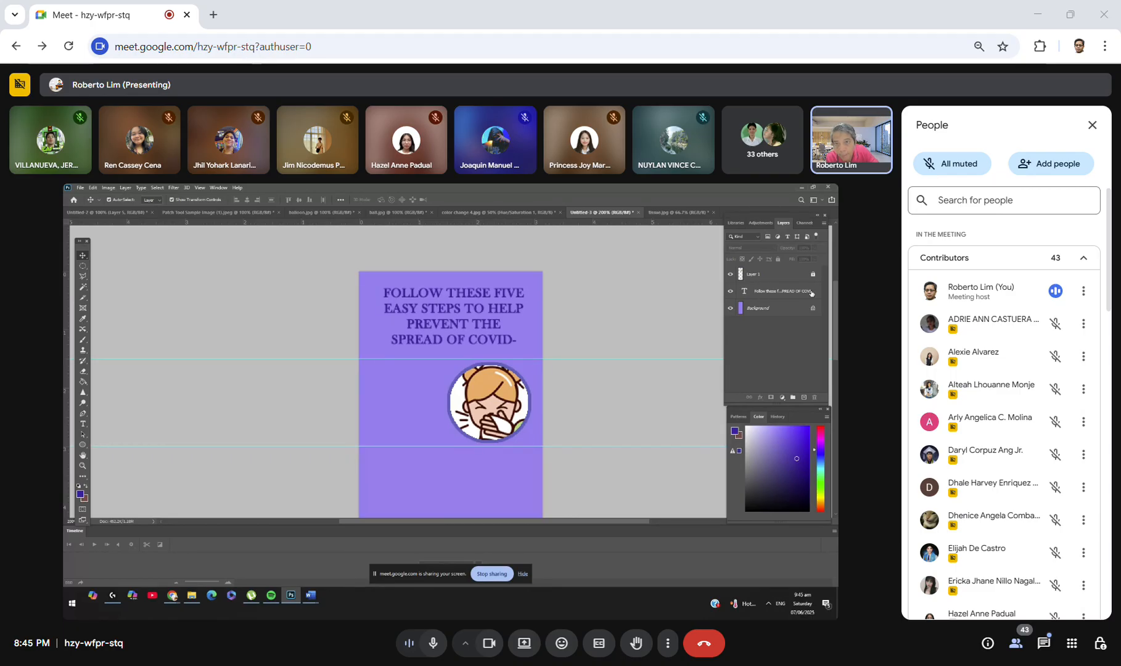
Step: Duplicate the heading text beside the circular picture and scale the copy to about 60% to fit left of the circle
click(464, 324)
drag(473, 321, 437, 404)
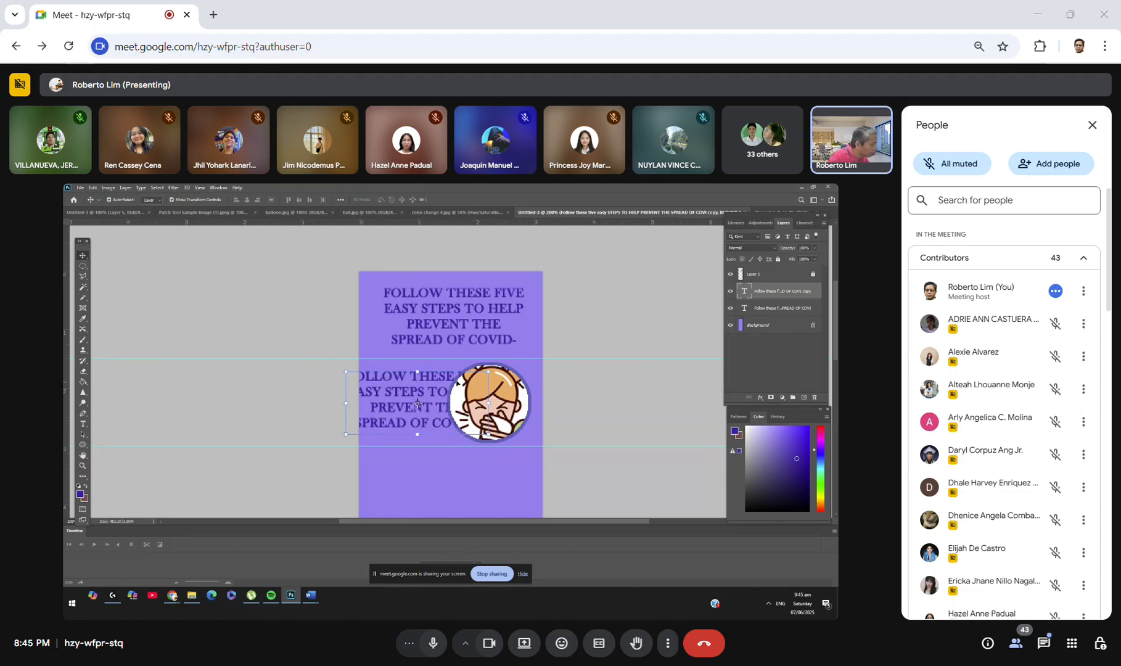
mouse_move(487, 372)
mouse_down()
mouse_move(457, 386)
mouse_move(470, 355)
mouse_move(485, 355)
mouse_move(479, 368)
mouse_up()
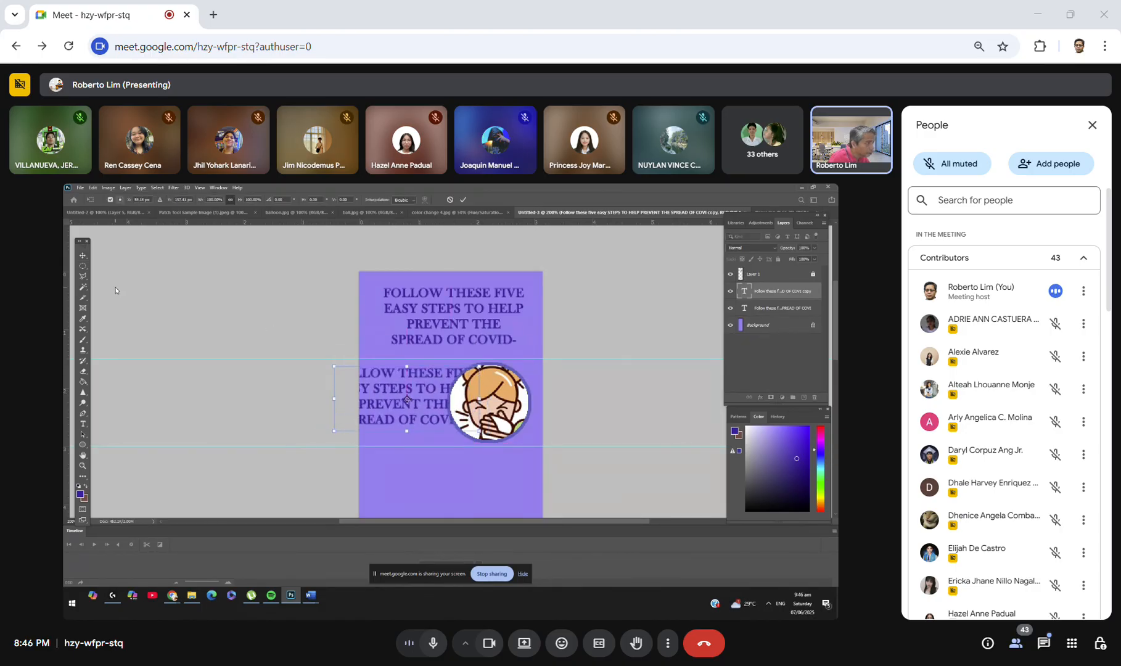
click(82, 256)
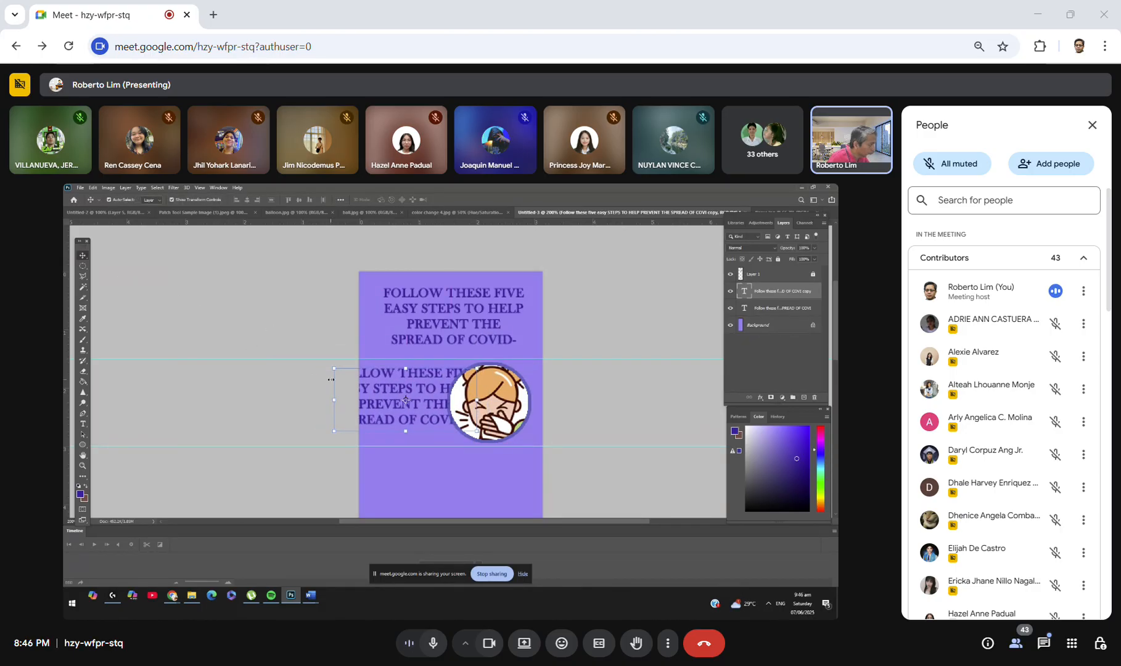
drag(335, 366, 376, 404)
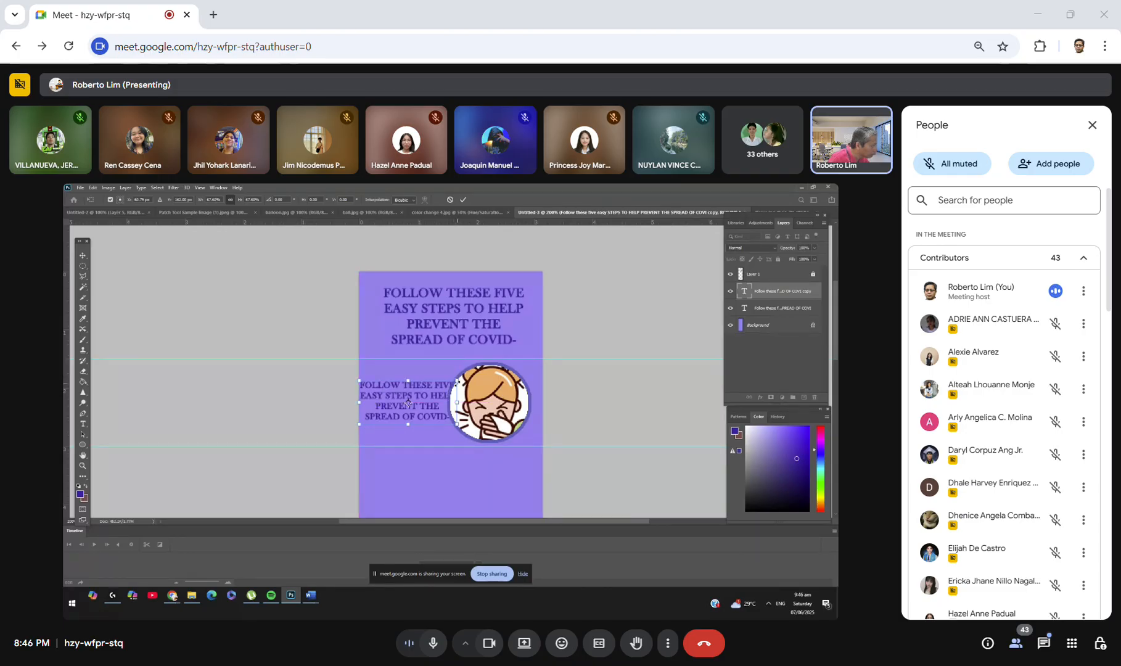
drag(456, 381, 445, 387)
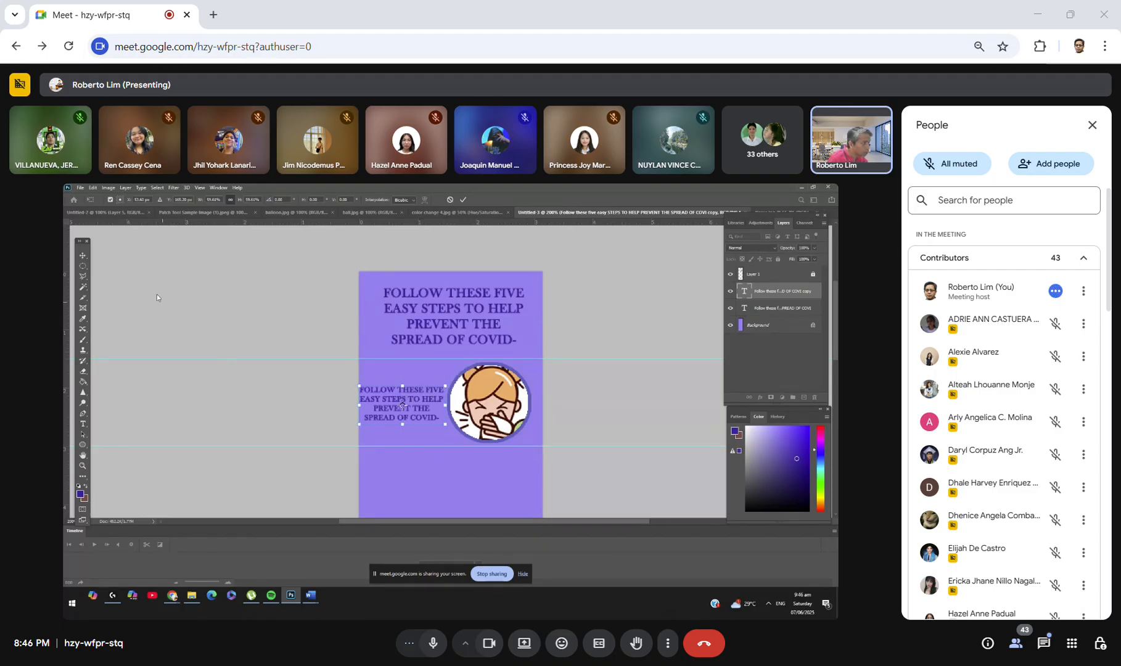
key(Return)
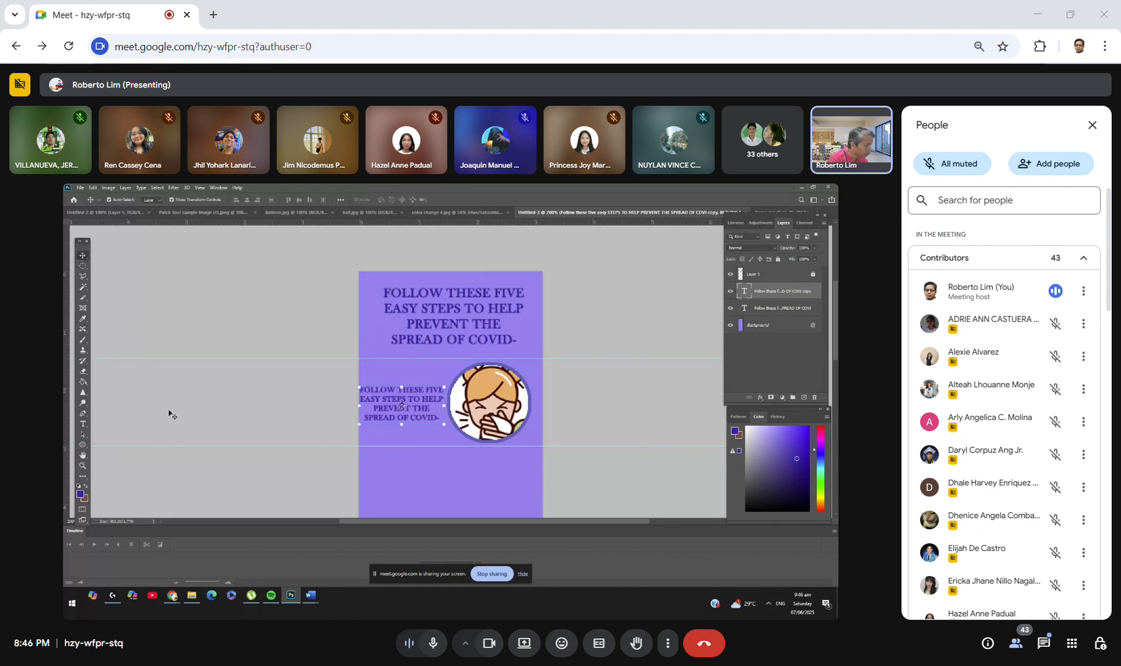
Step: Switch to the Word document, copy "Sneeze or cough? Cover your nose and mouth with a tissue or use your elbow.", and return to Photoshop
mouse_move(312, 597)
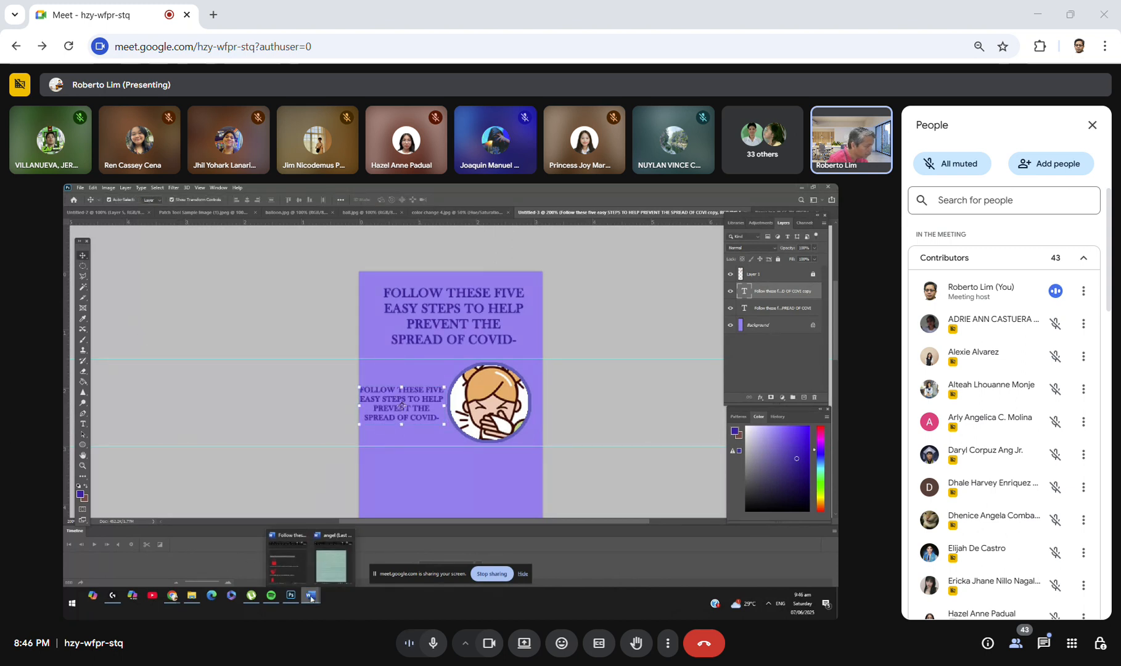
click(290, 563)
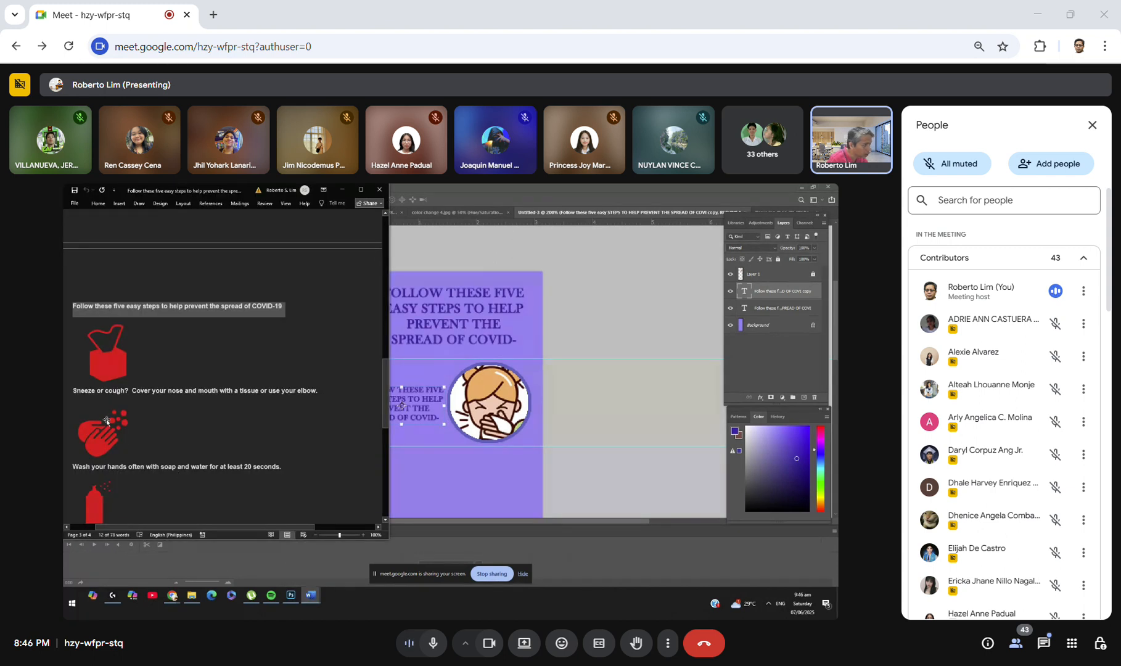
click(93, 391)
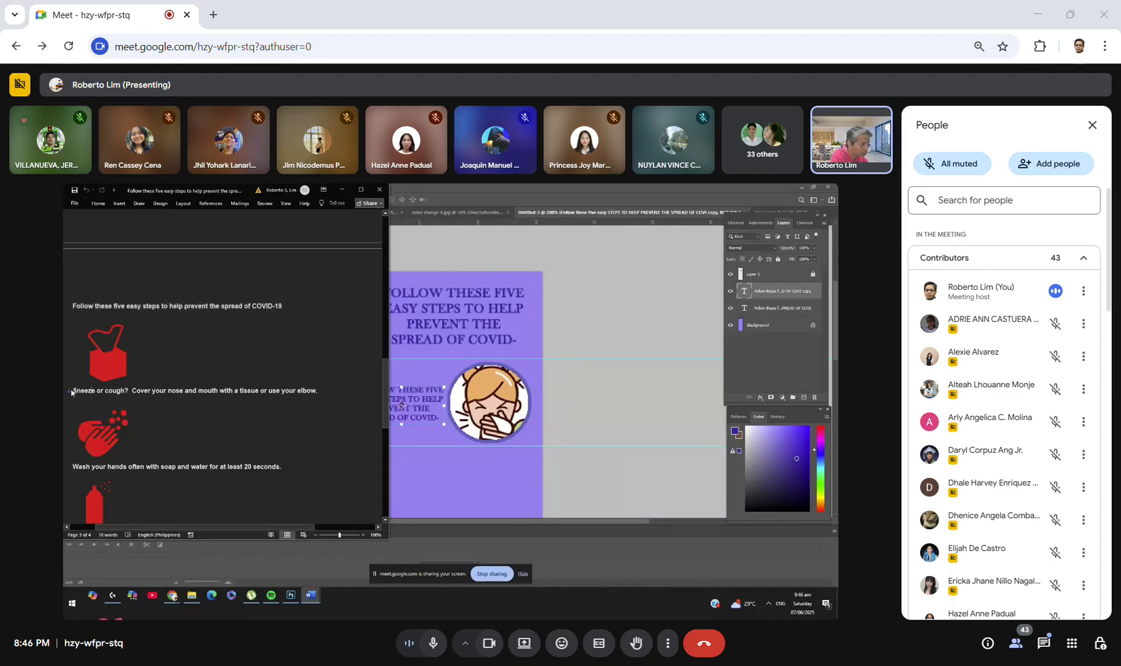
drag(71, 392, 319, 391)
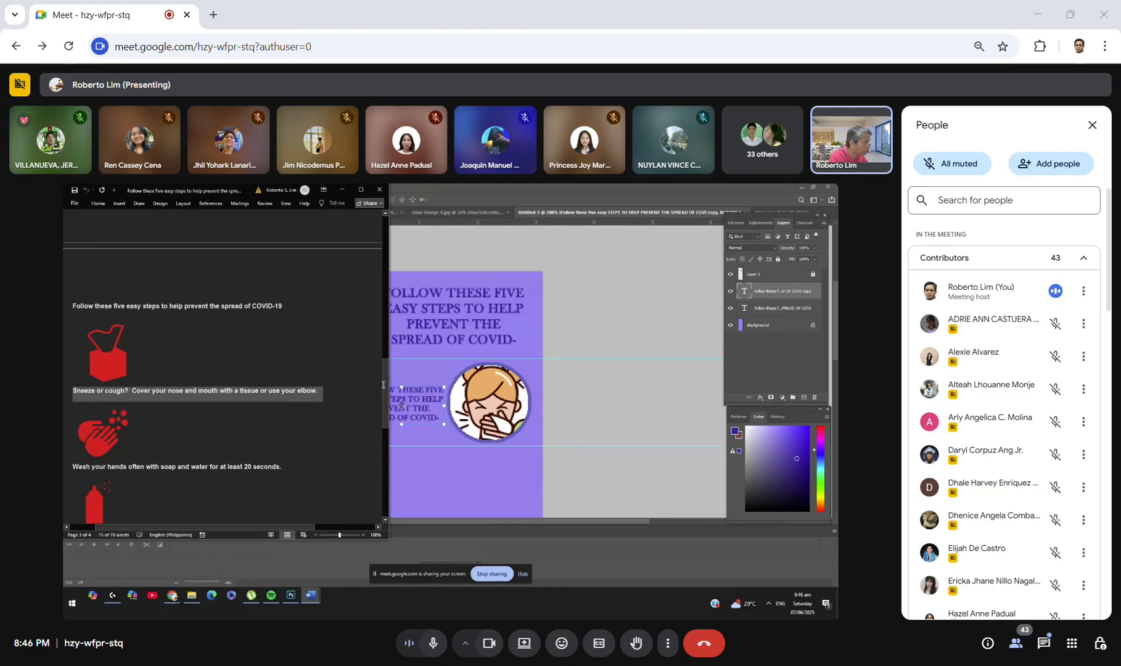
click(342, 189)
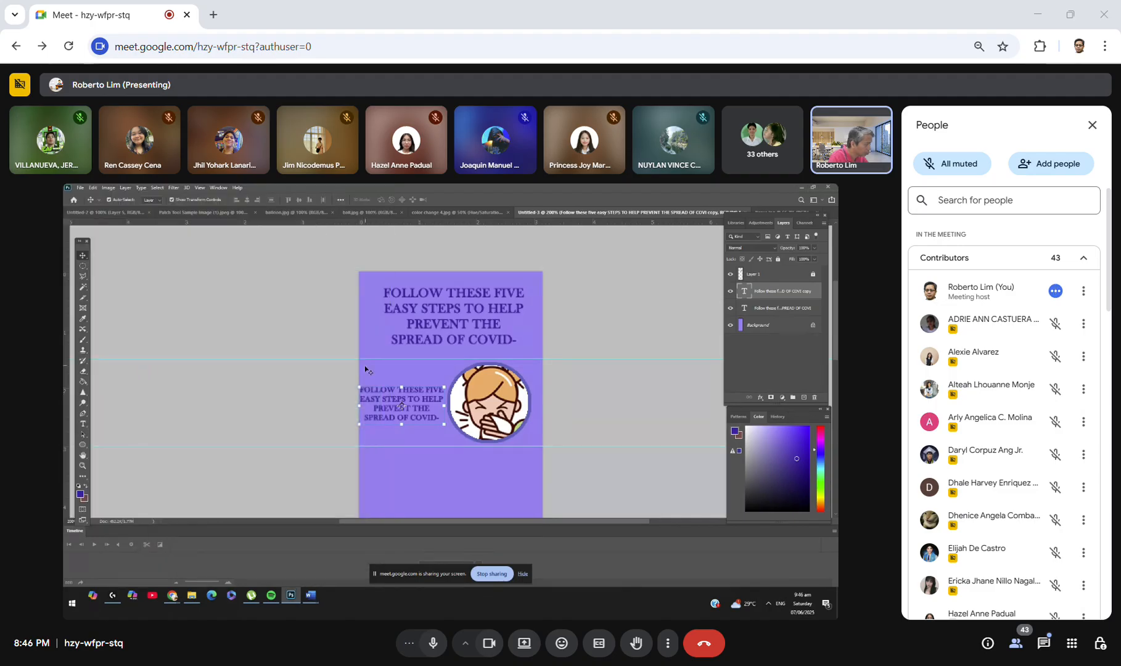
Step: Replace the duplicated text beside the picture with the copied sneeze-or-cough sentence and adjust the text's placement
double_click(365, 389)
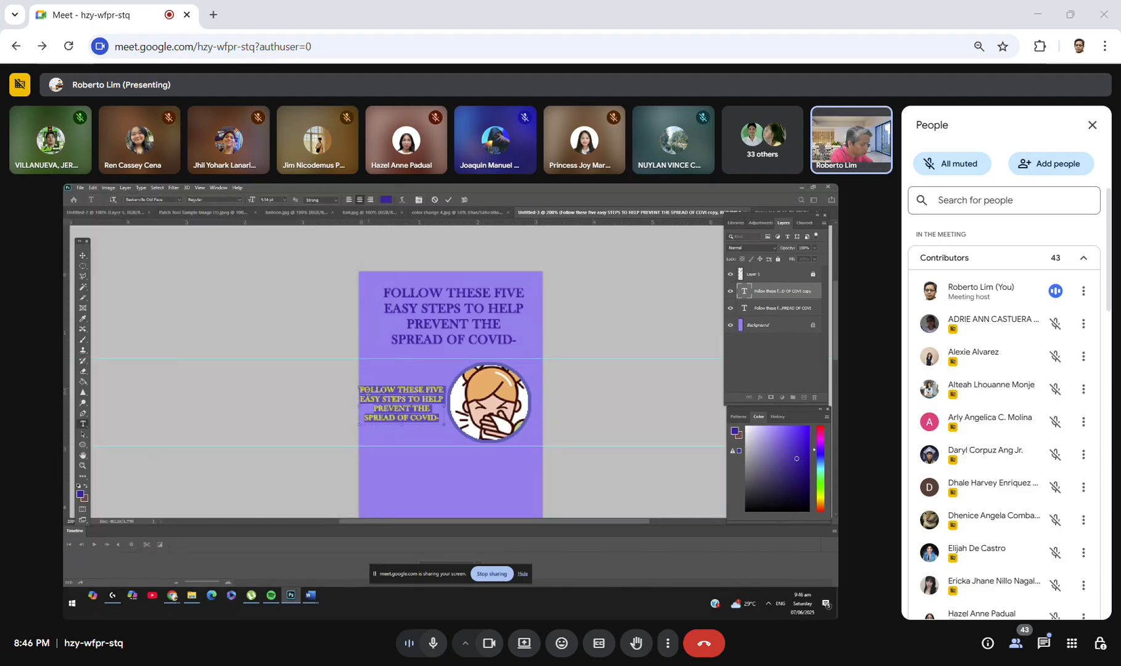
key(ctrl+v)
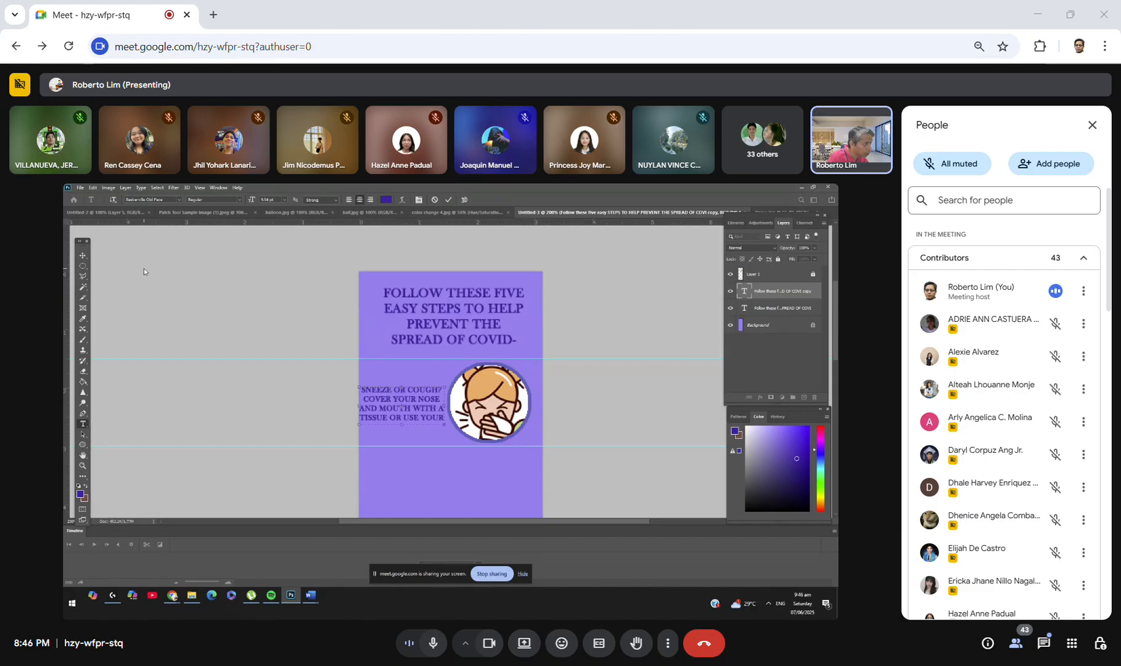
click(85, 259)
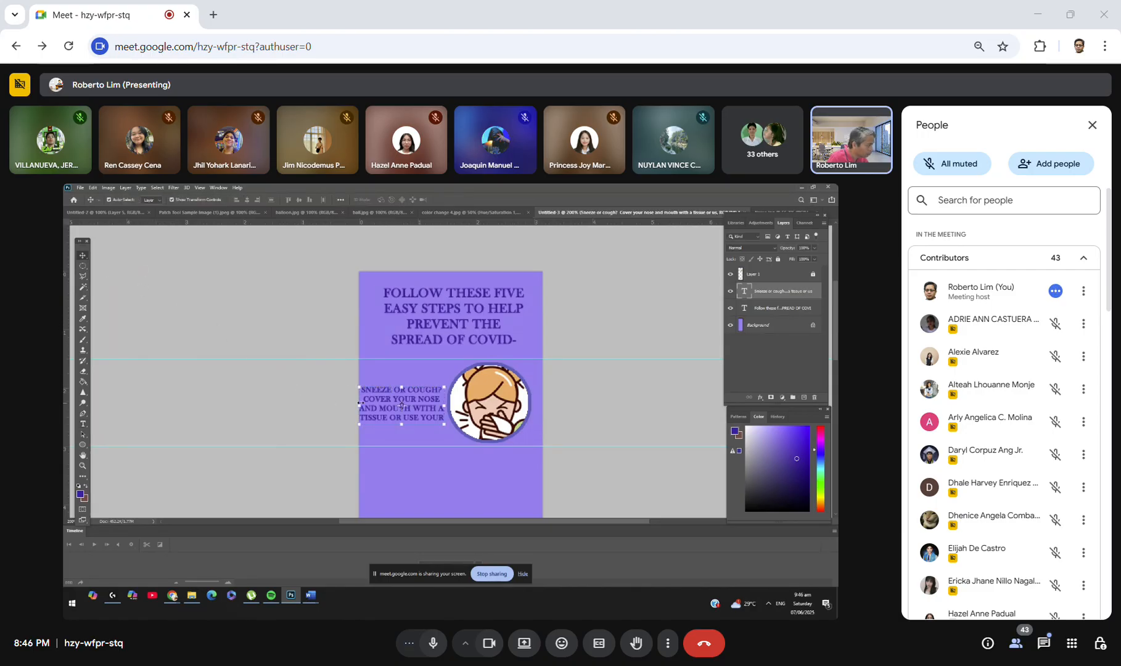
drag(388, 403, 436, 389)
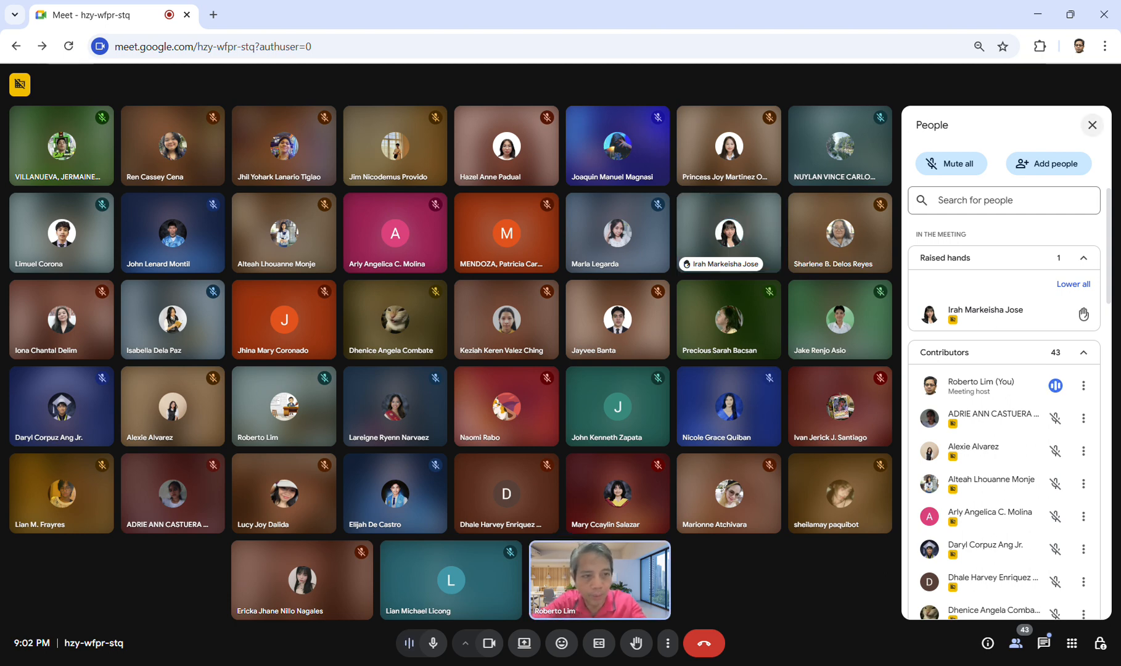
Step: Switch to Google Meet and close the list of people in the meeting
click(1092, 125)
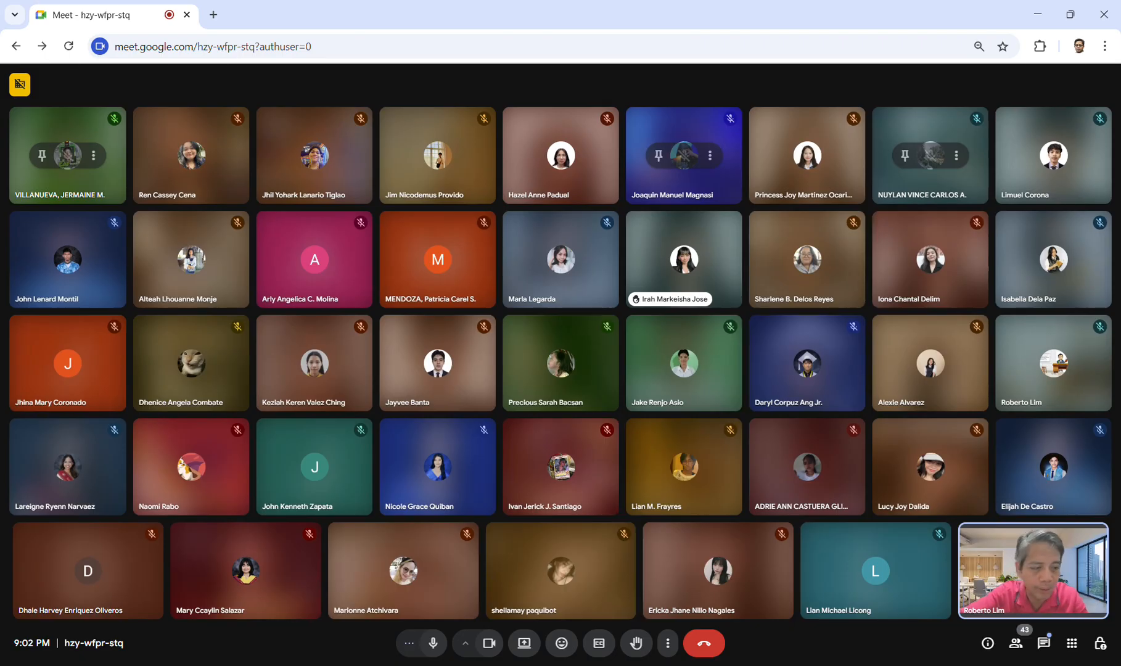